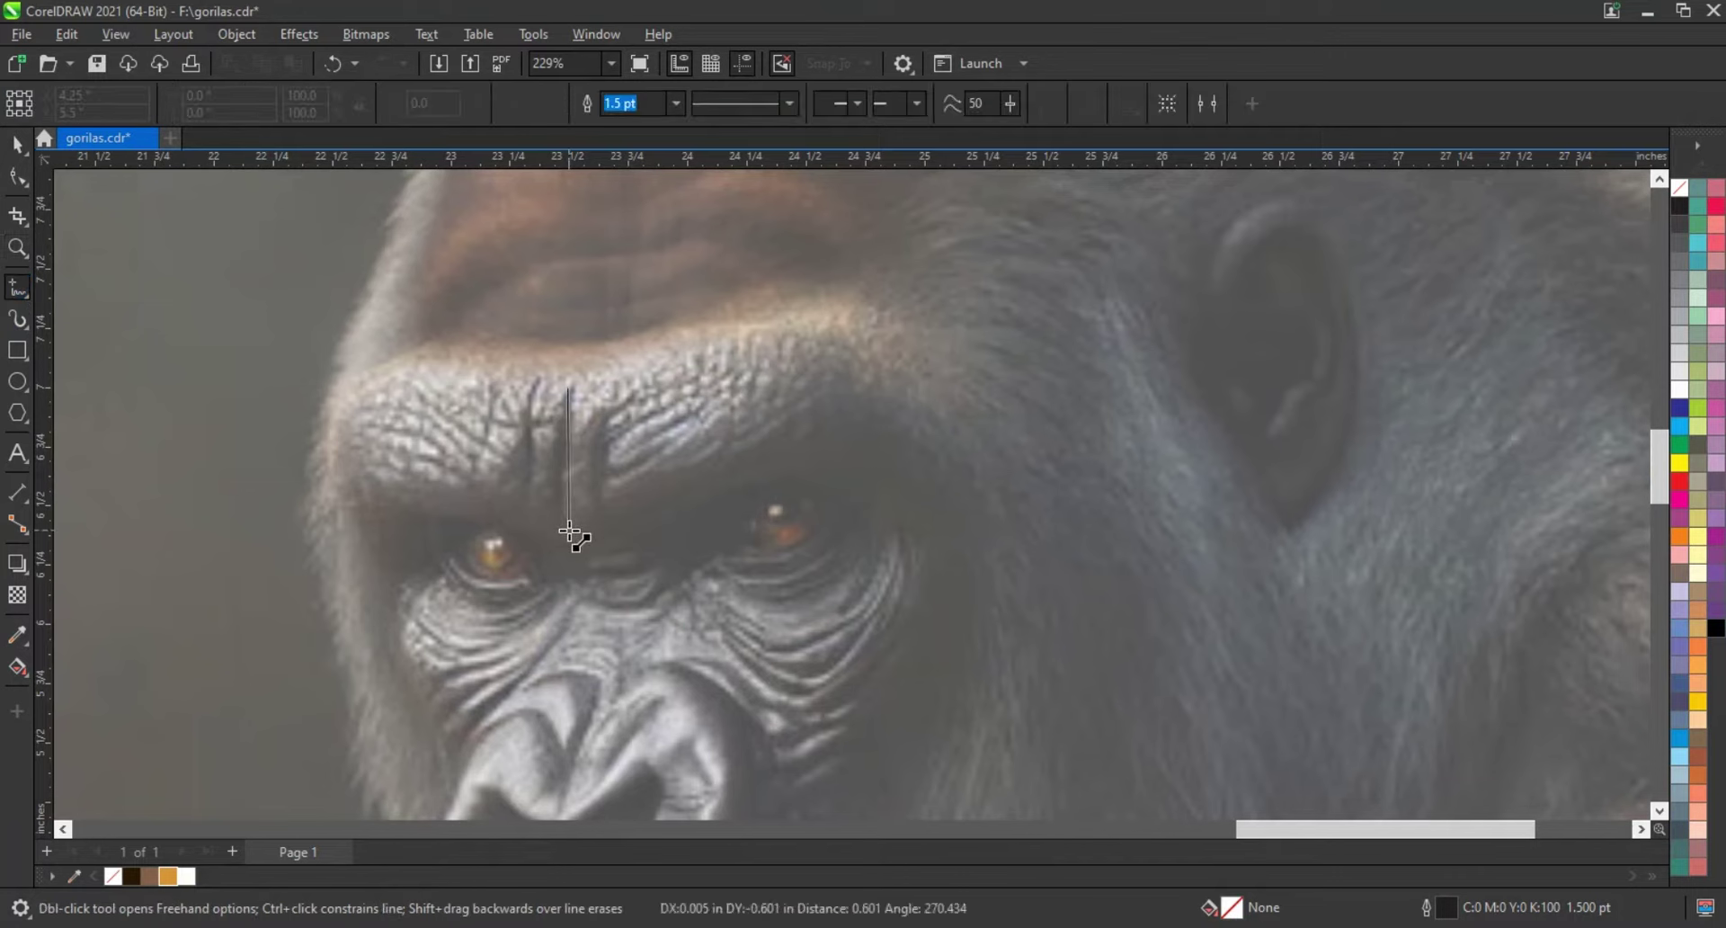
Step: Trace the left brow as a closed outline and curve its top and bottom edges
left_click(568, 531)
left_click(546, 531)
left_click(540, 432)
left_click(534, 528)
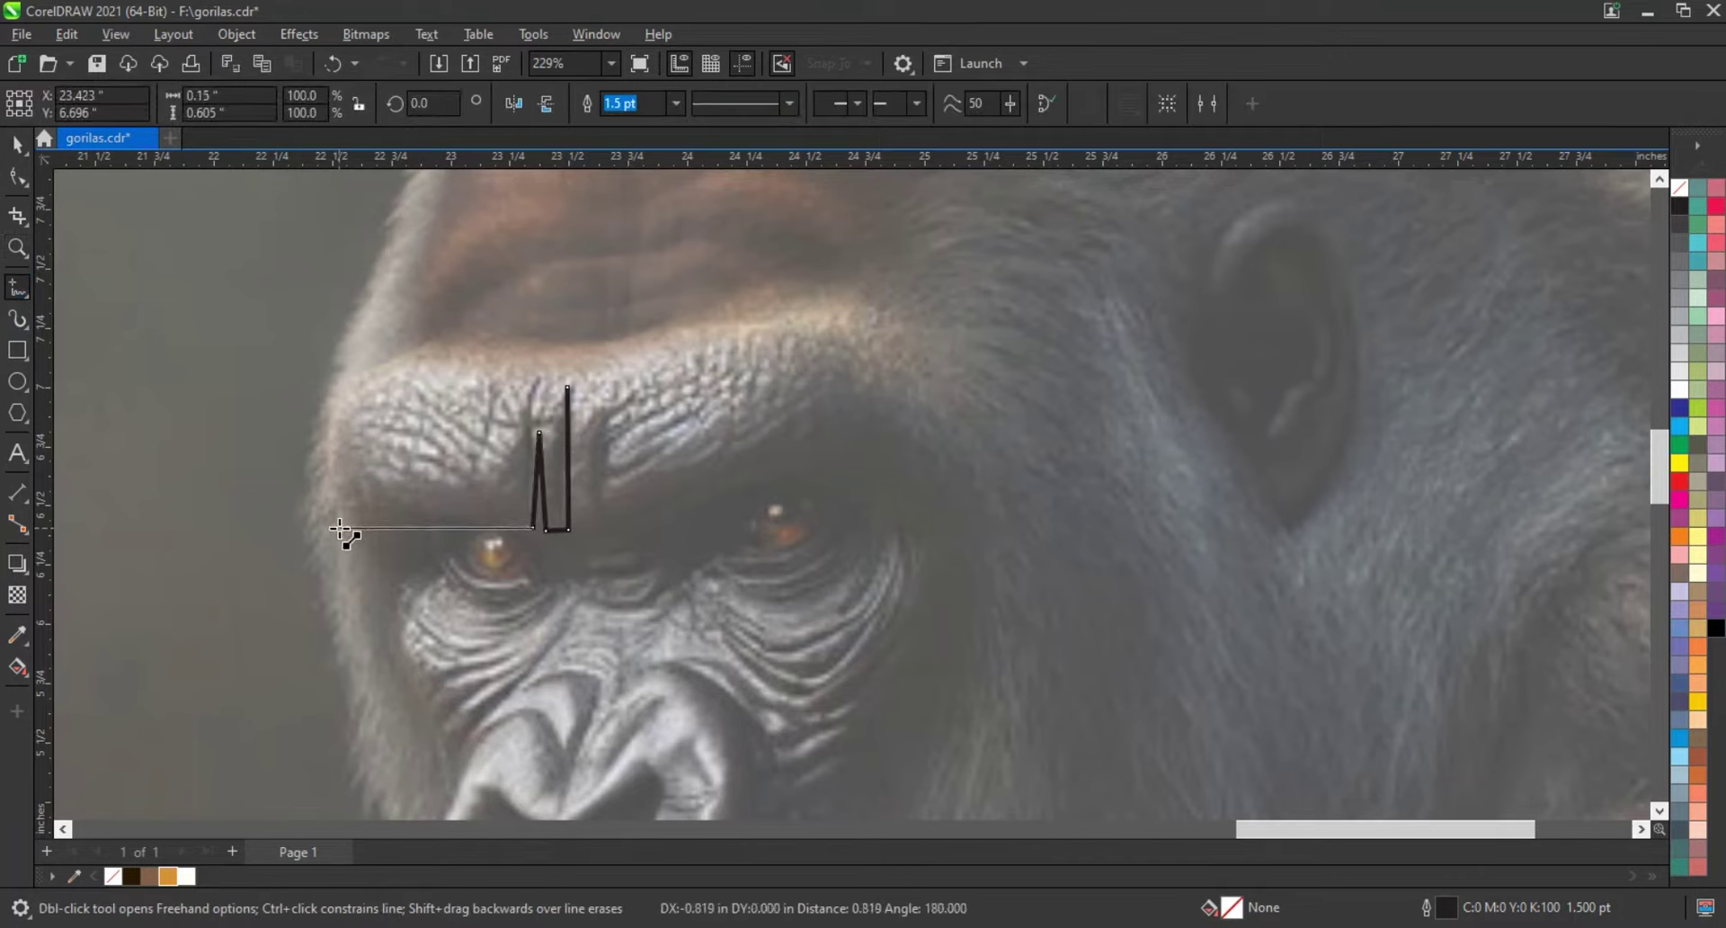
left_click(568, 388)
key("F10")
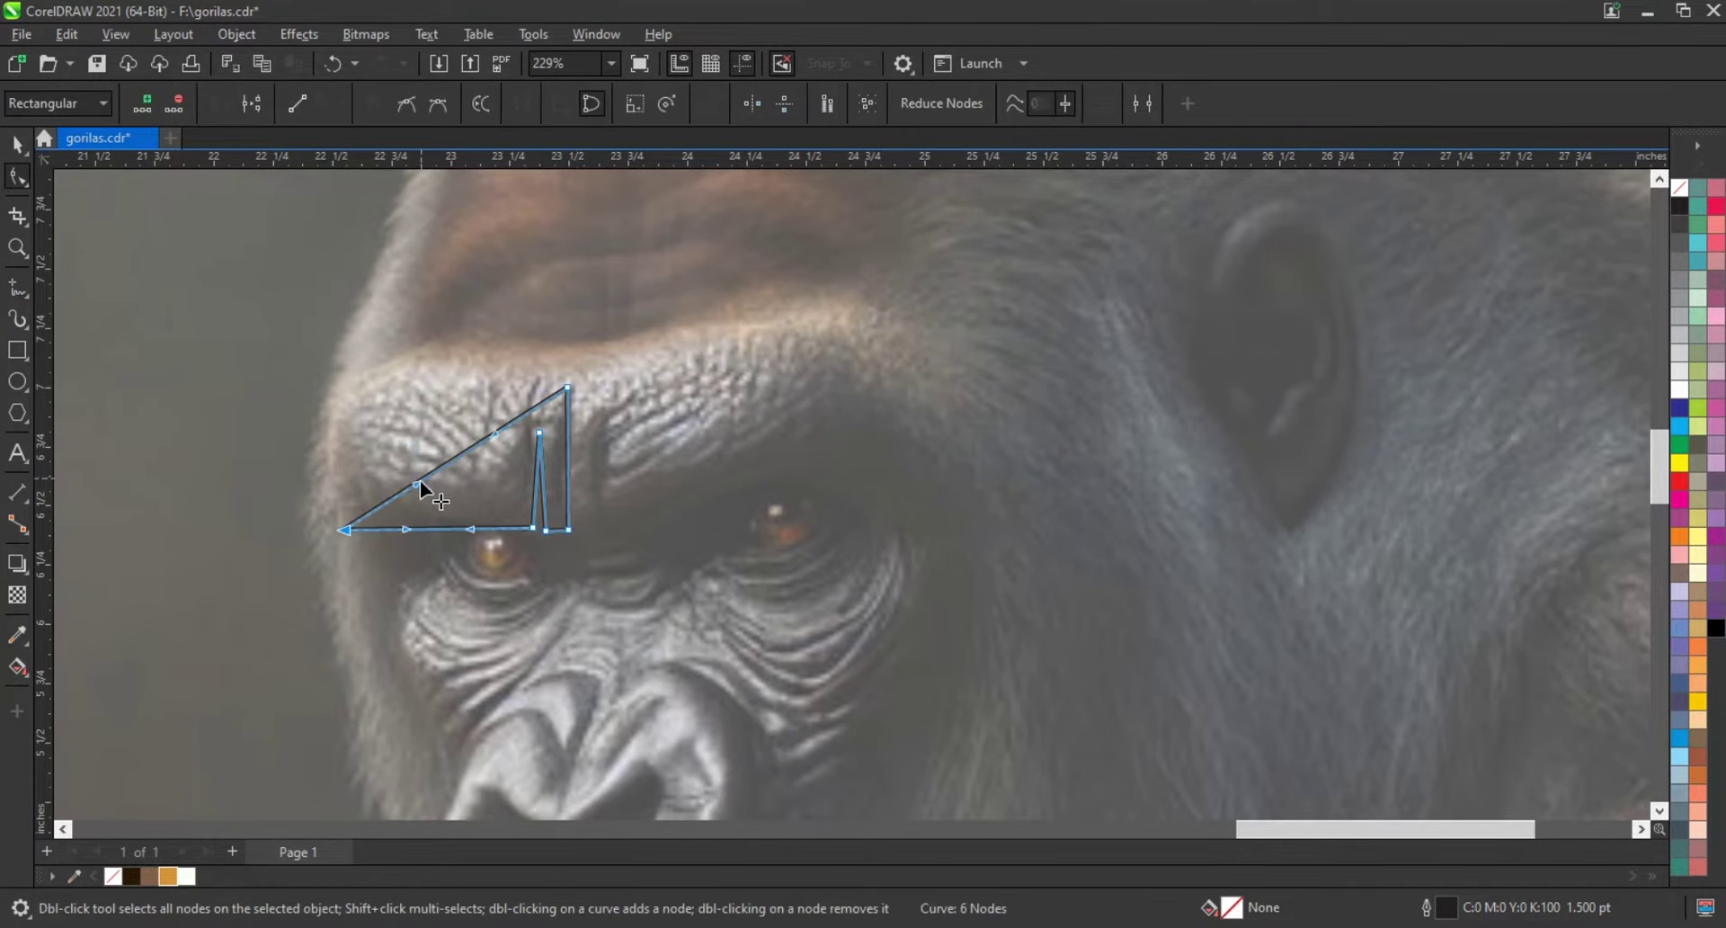
mouse_move(499, 434)
left_mouse_down()
mouse_move(421, 358)
mouse_move(435, 374)
left_mouse_up()
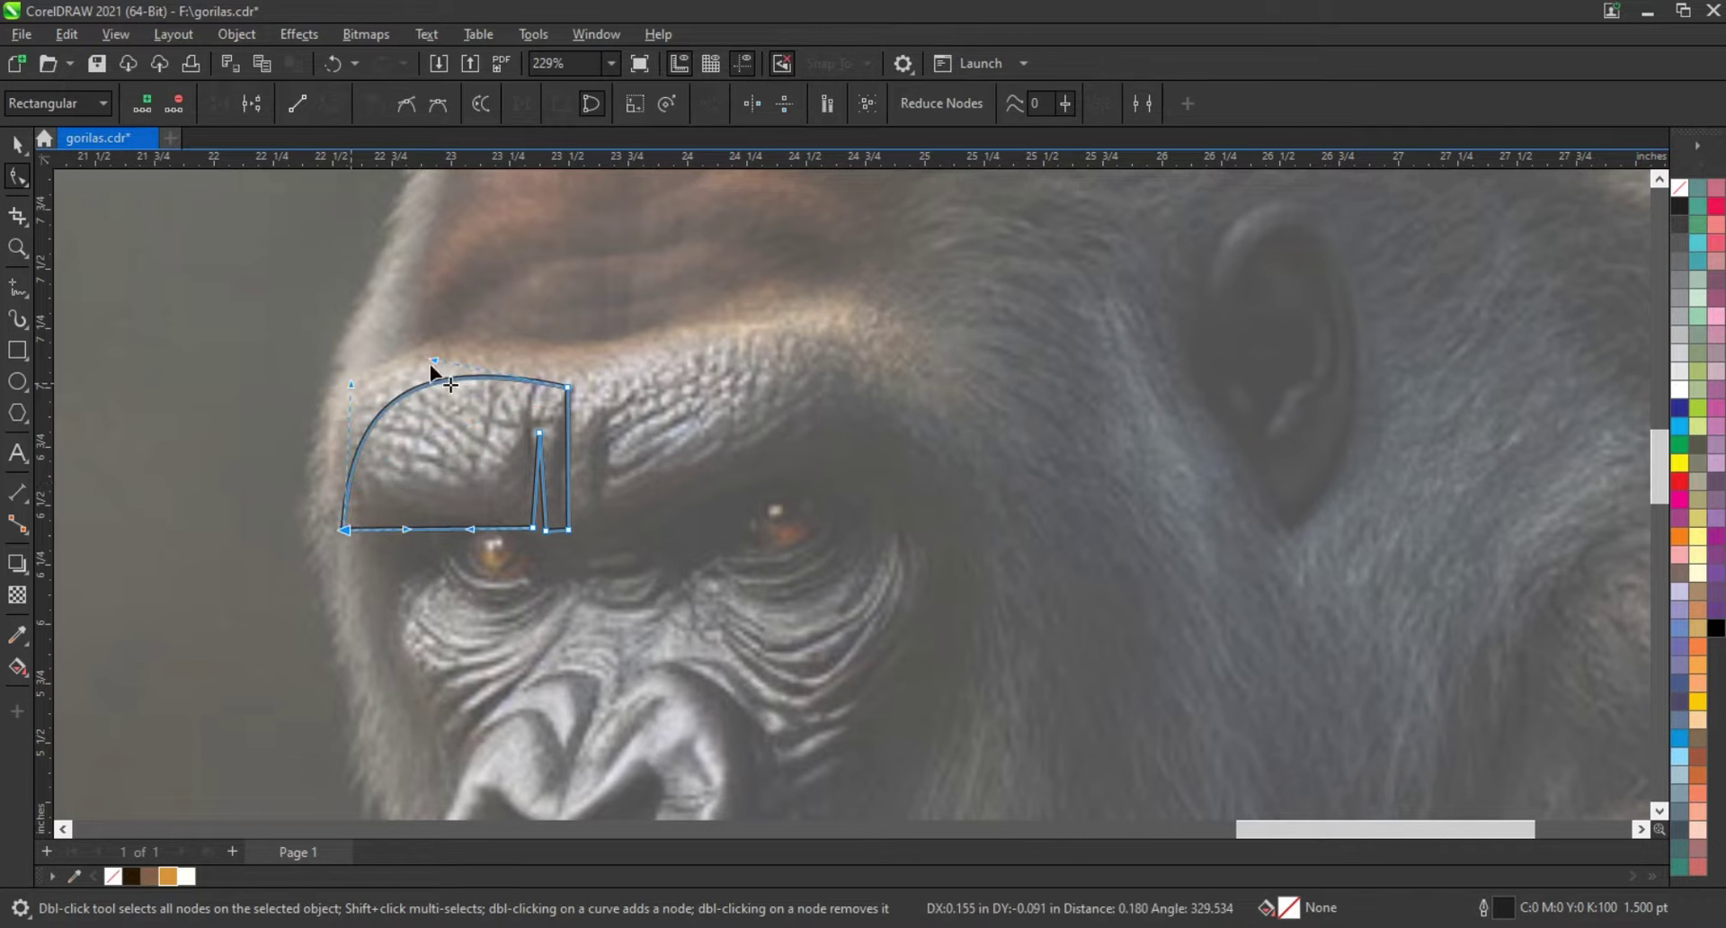
left_click_drag(568, 389, 571, 372)
left_click_drag(454, 521, 449, 492)
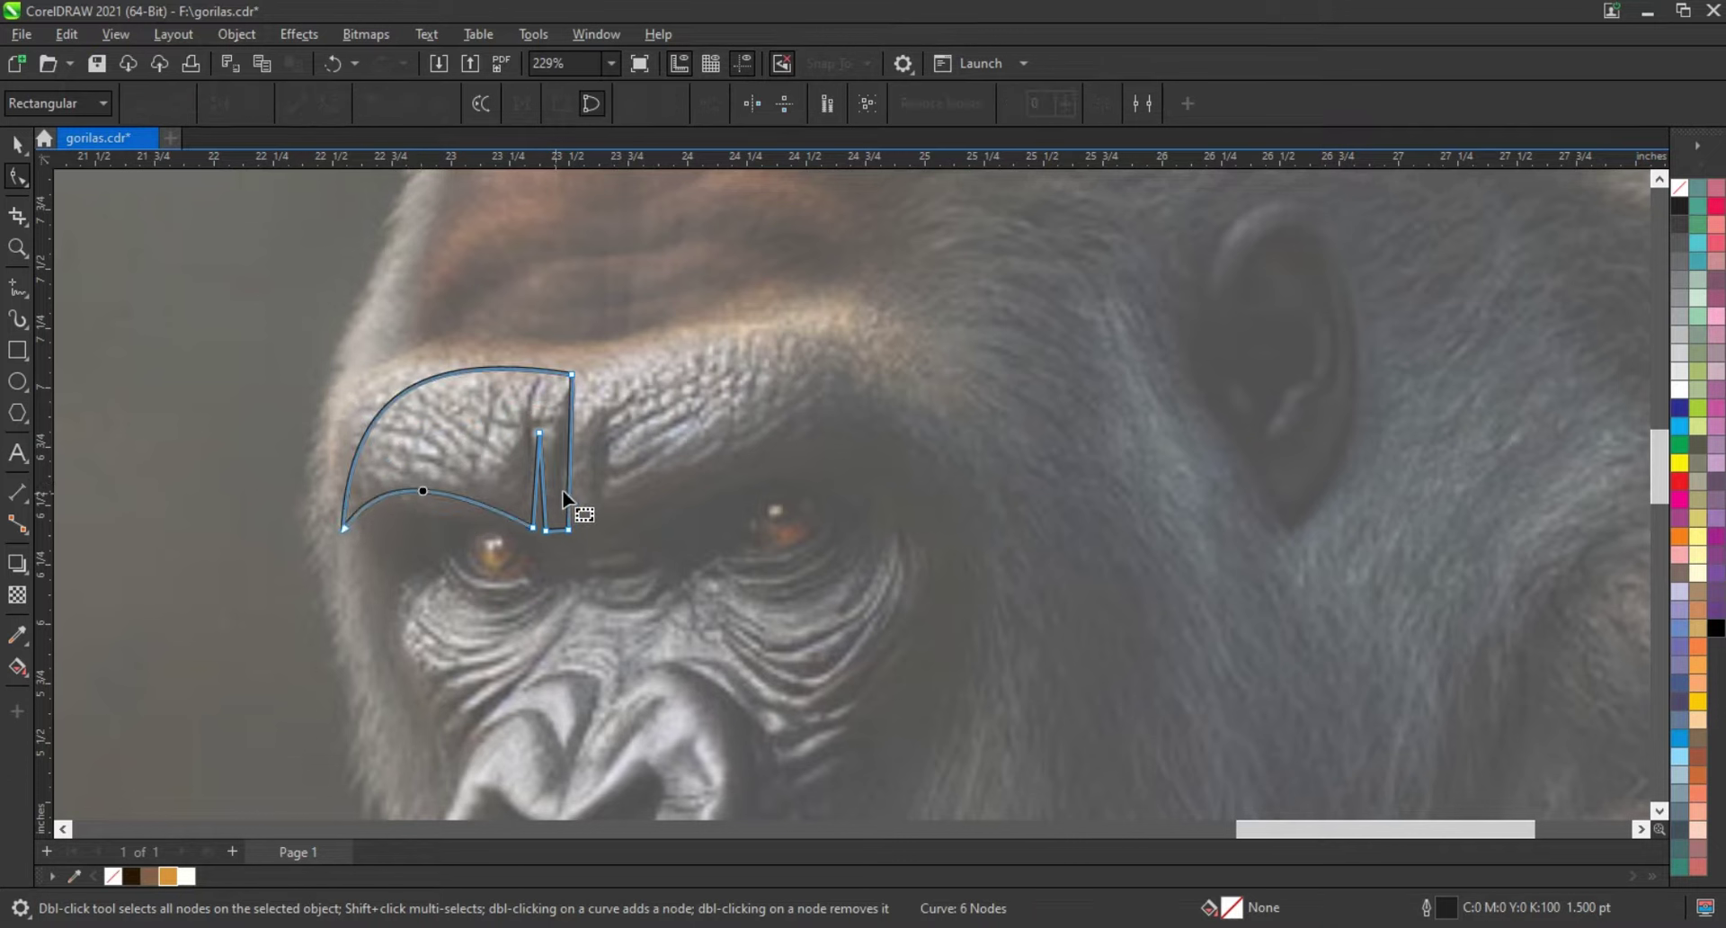
left_click_drag(564, 478, 564, 516)
Step: Trace the right brow outline and smooth its edges into curves
key("F5")
left_click(581, 372)
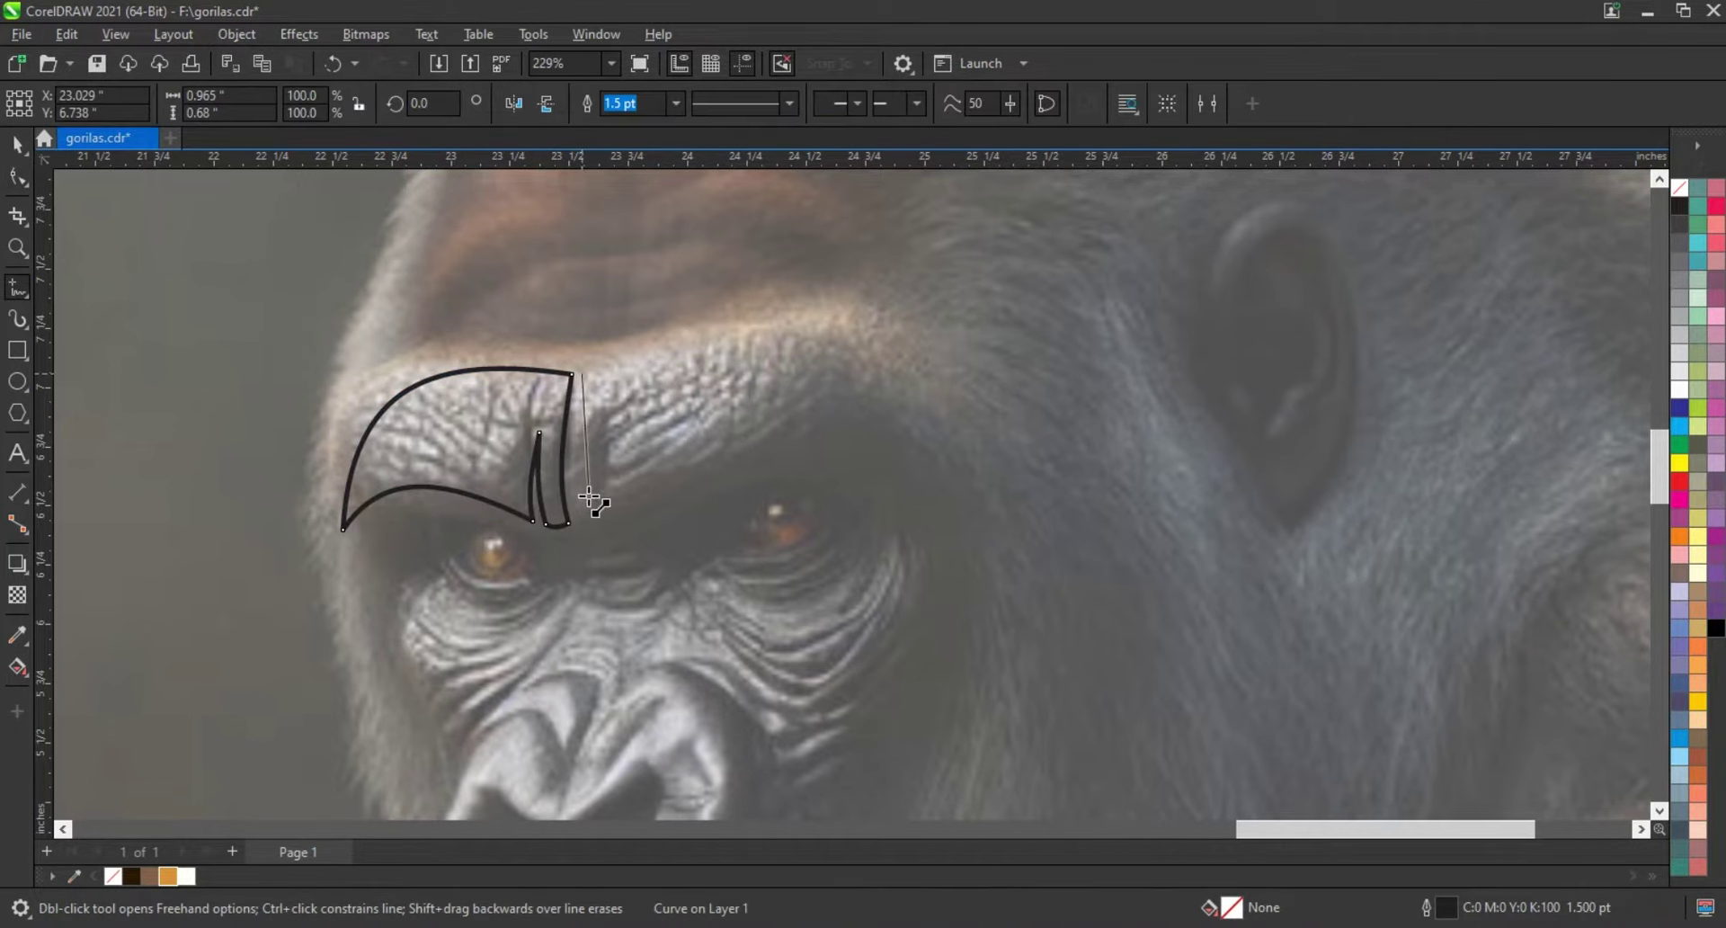
left_click(581, 517)
left_click(815, 435)
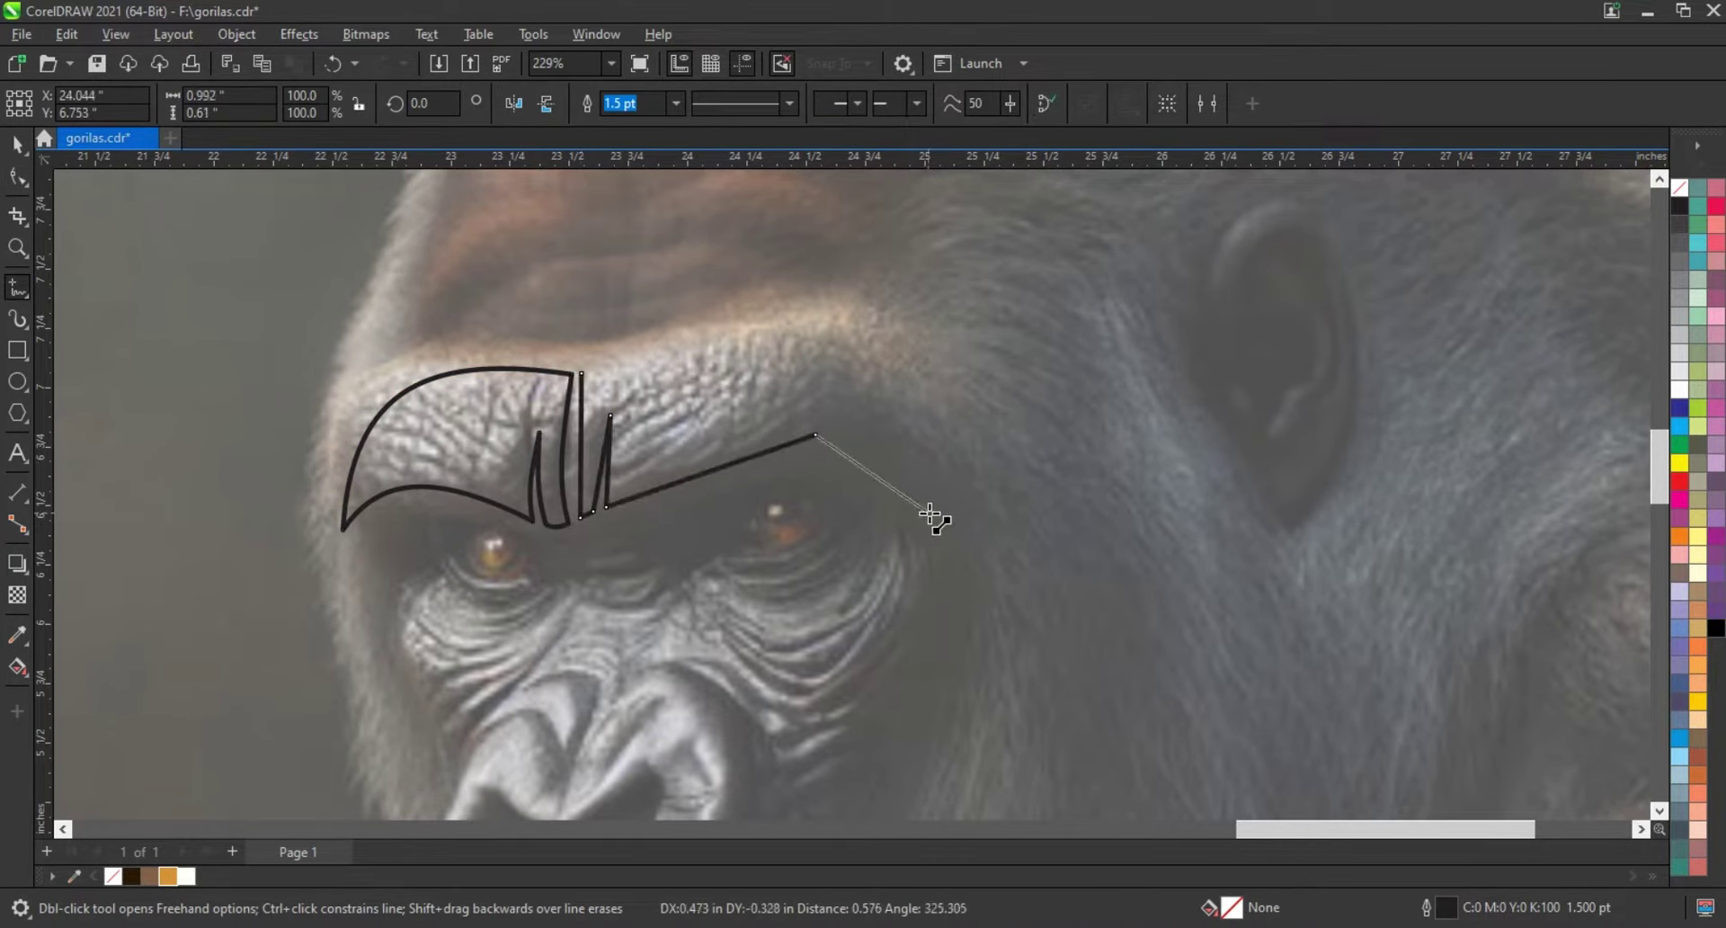
left_click(830, 362)
double_click(920, 406)
key("F10")
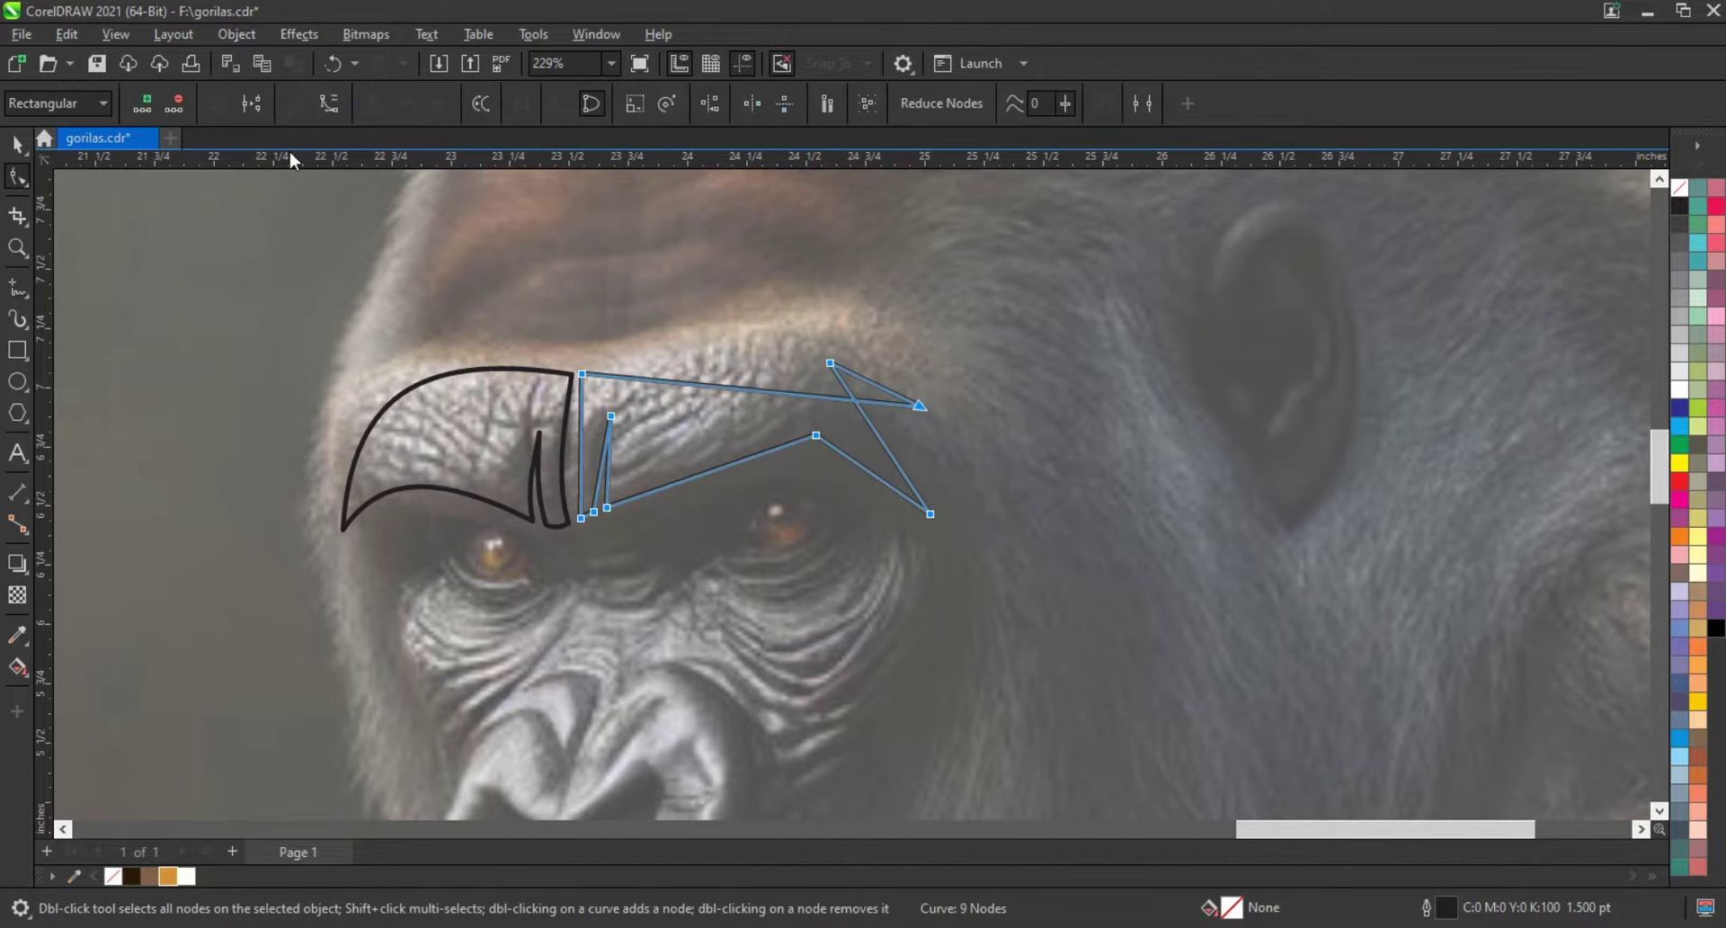
left_click_drag(753, 386, 757, 327)
left_click_drag(874, 475, 861, 447)
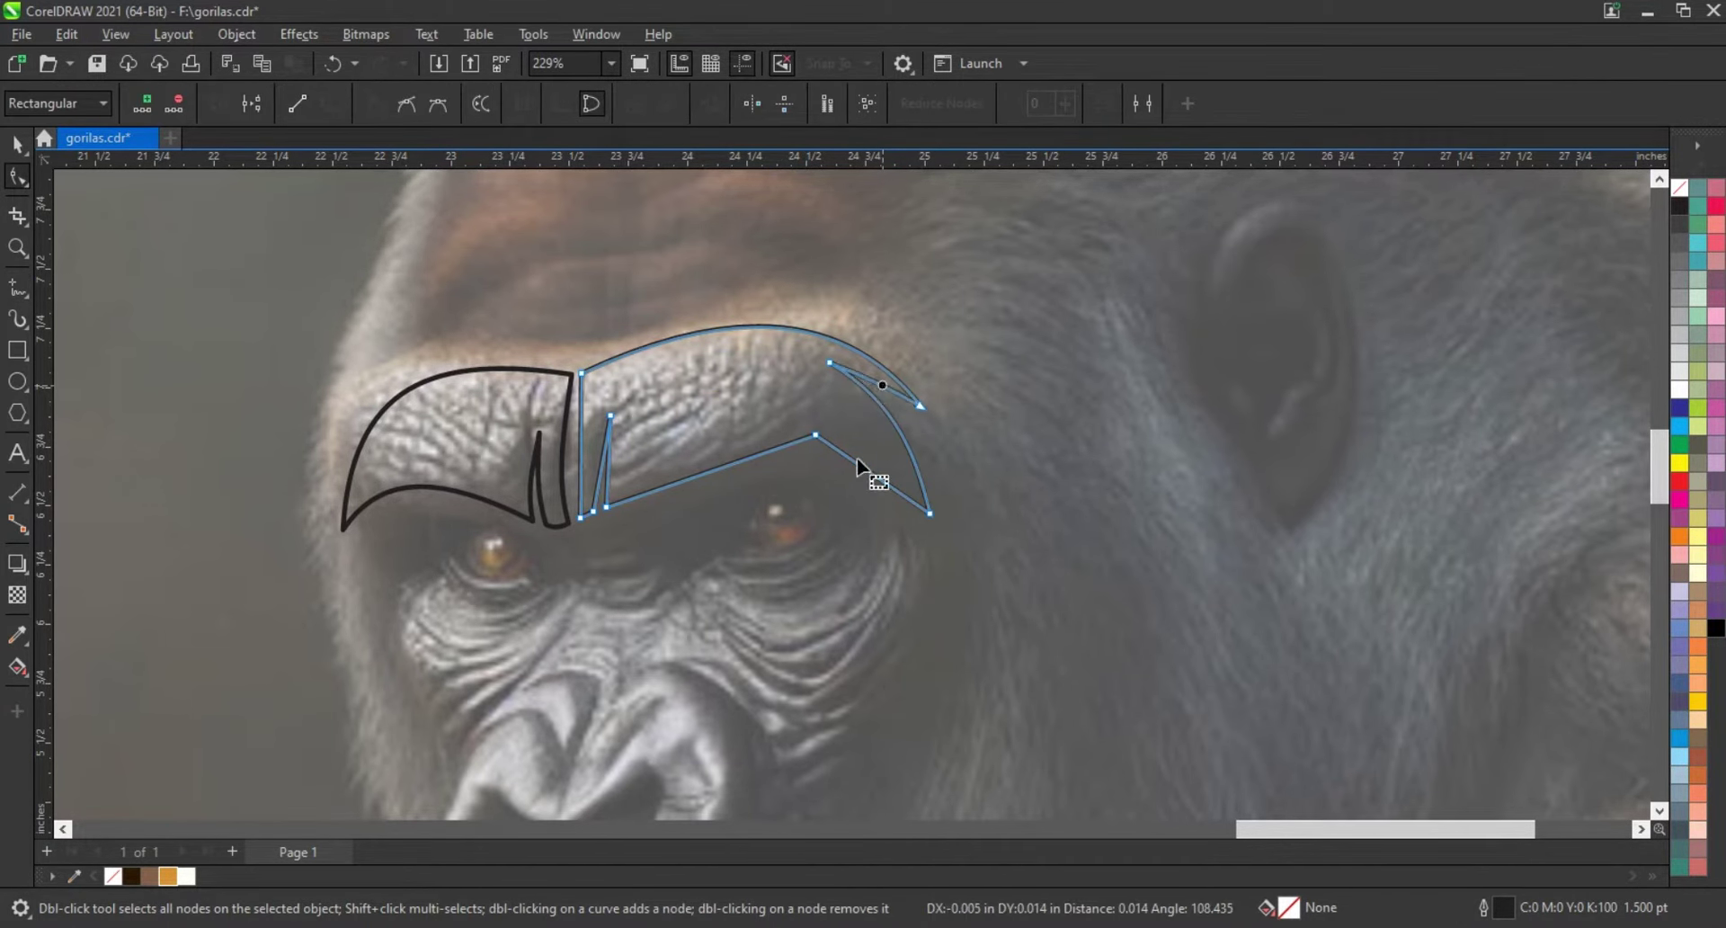
left_click(739, 460)
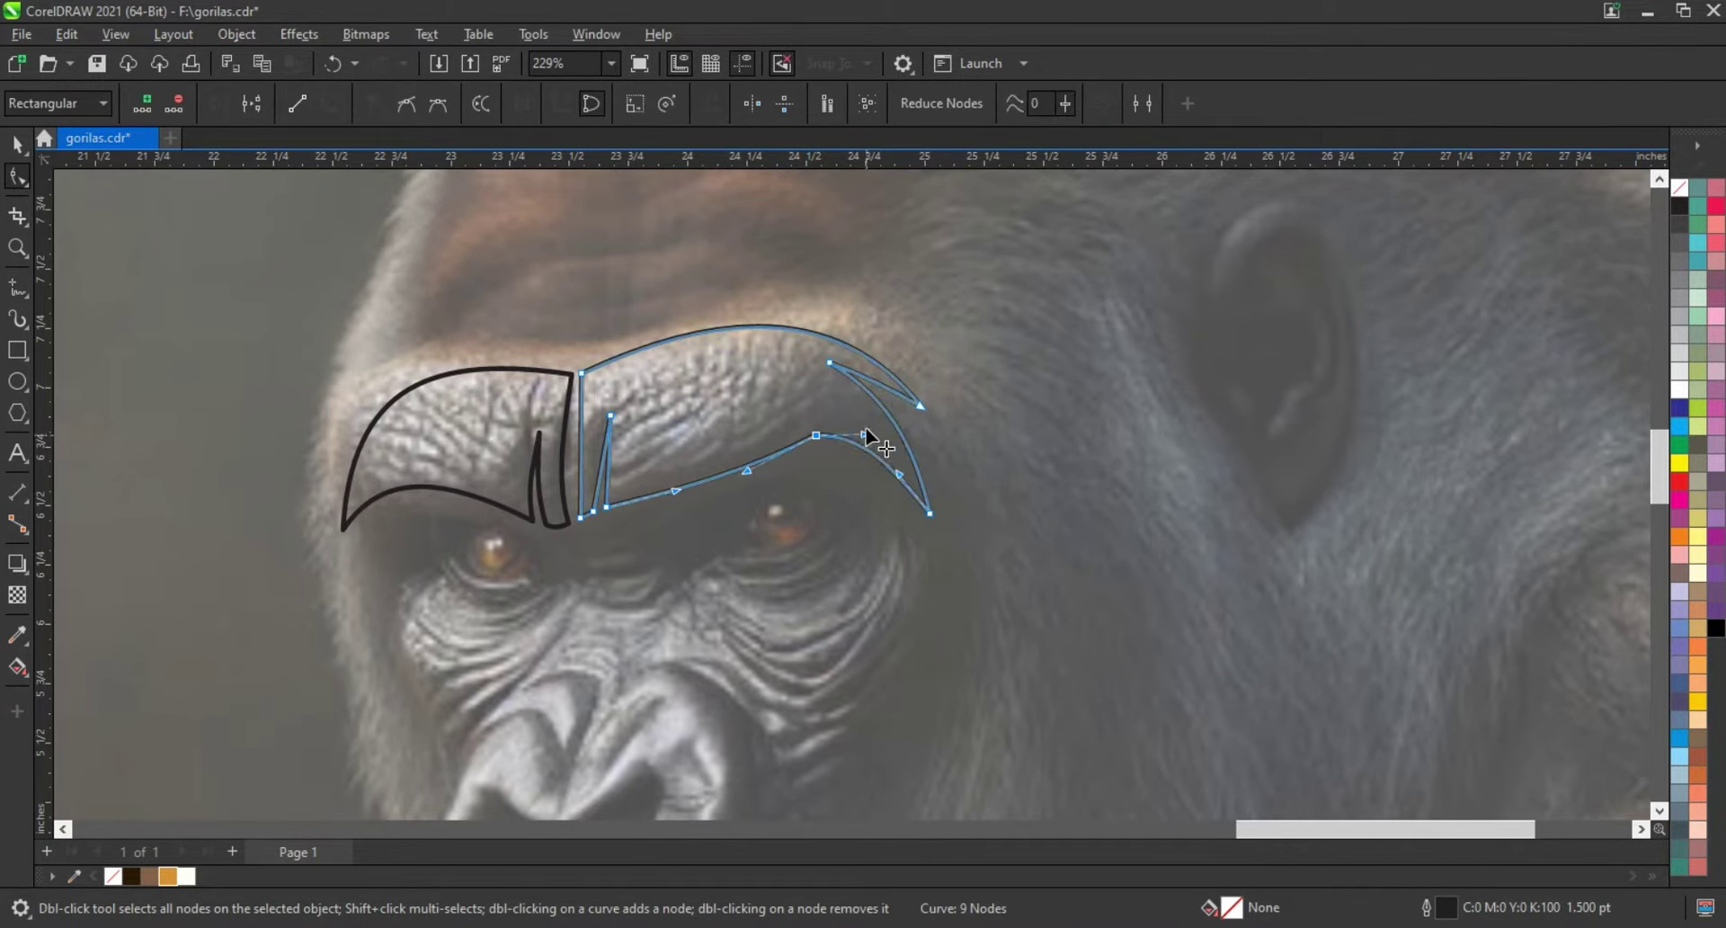
left_click_drag(608, 468, 597, 466)
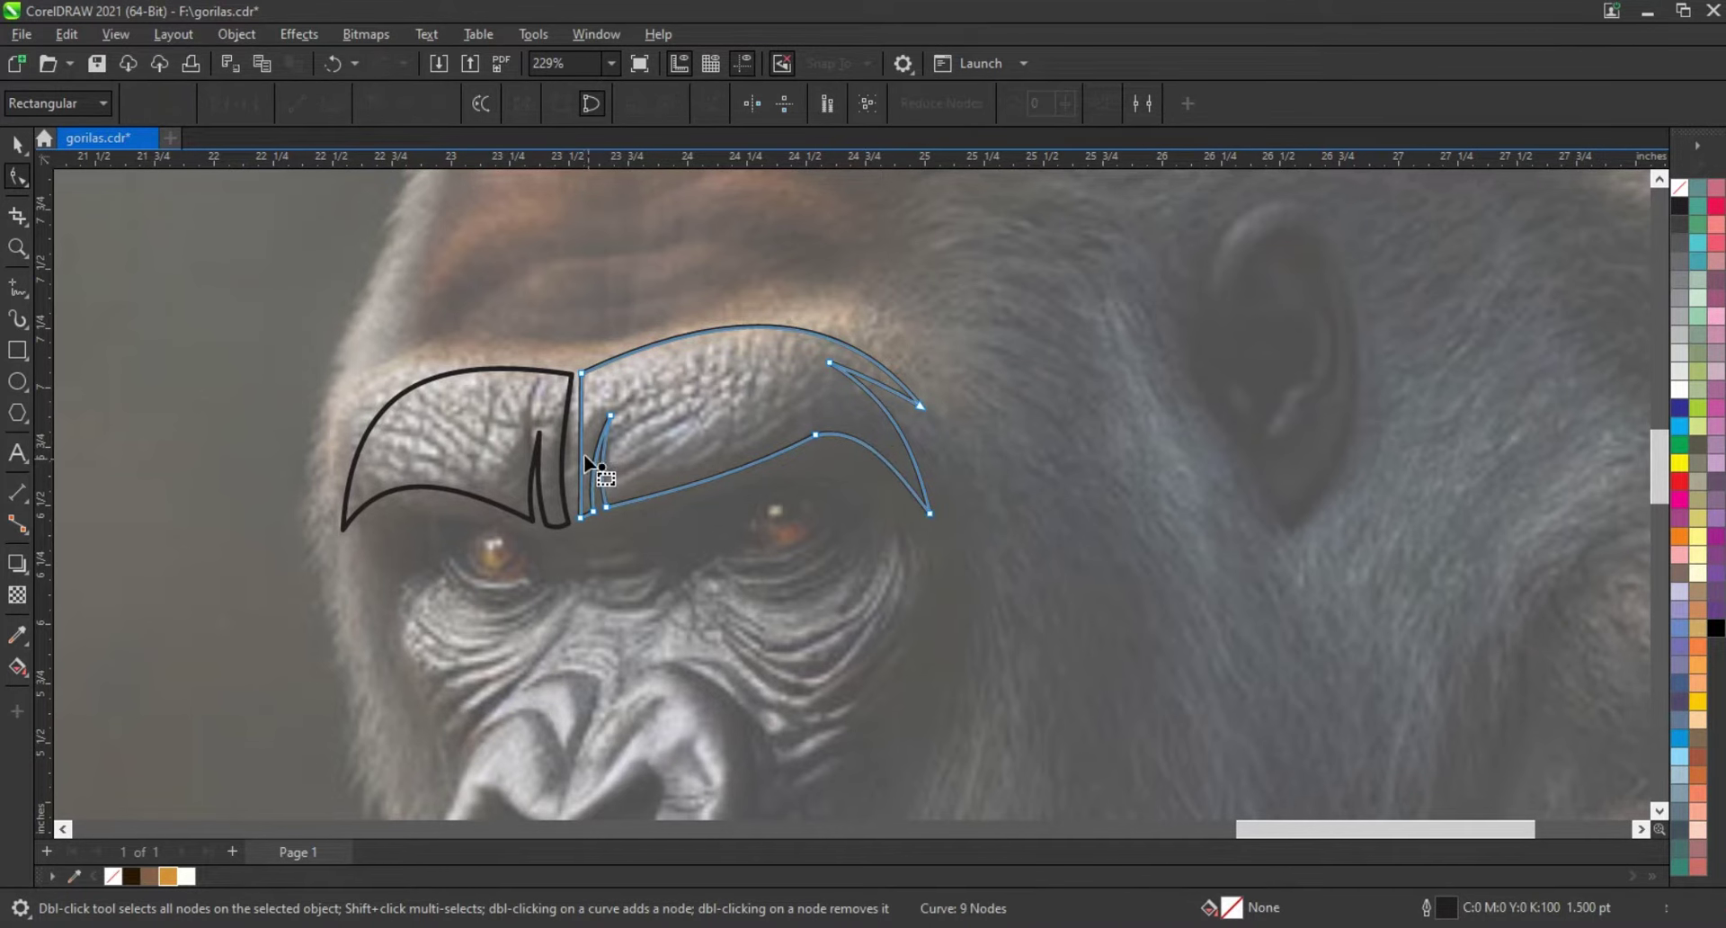
left_click_drag(588, 380, 584, 372)
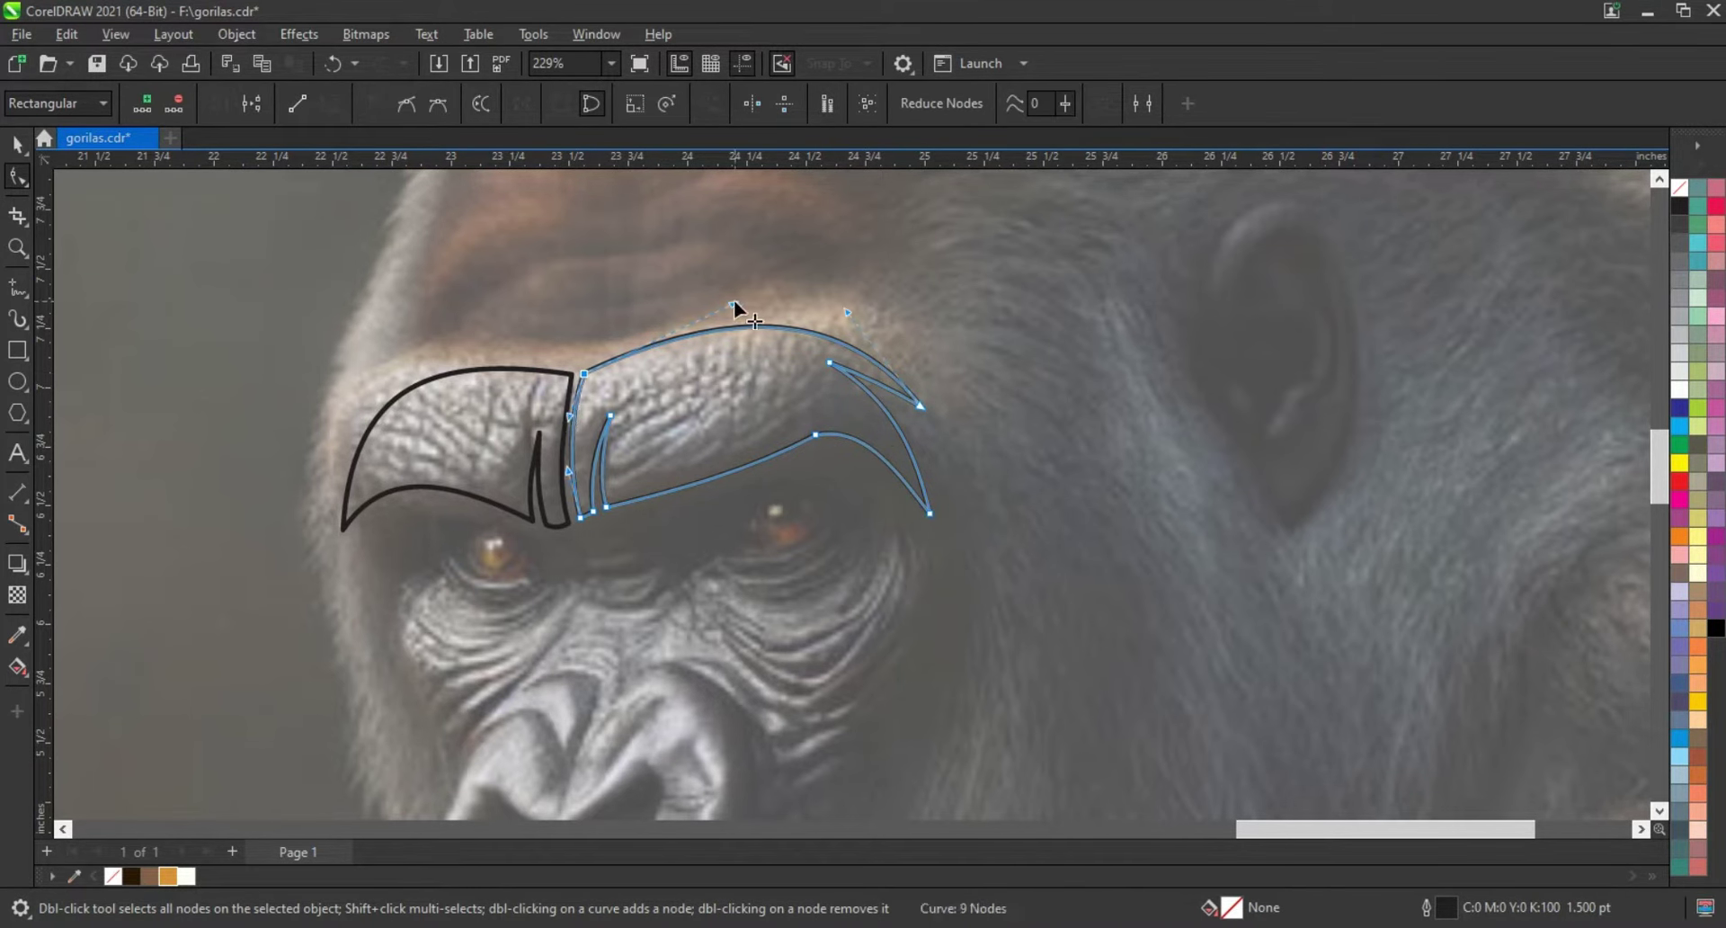
Step: Select both brow shapes and fill them brown
key("space")
left_click(437, 460, "shift")
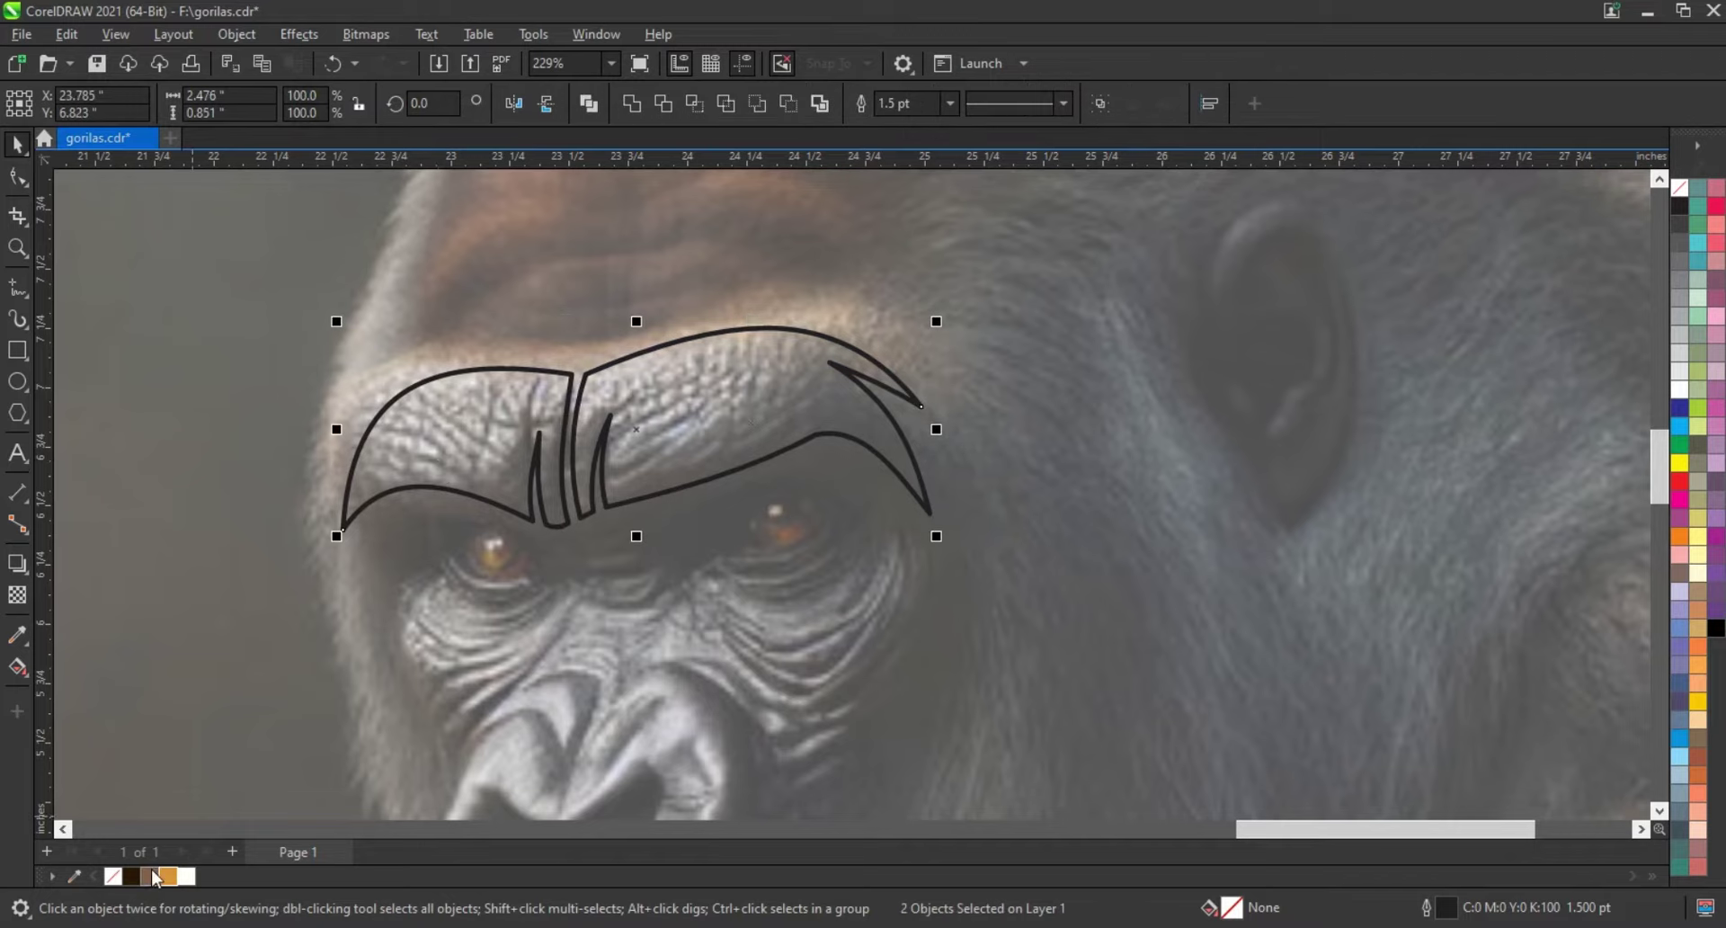
left_click(149, 876)
scroll(386, 376, "down", 3)
Step: Zoom in on the left eye and draw a curved line beneath it
key("z")
left_click_drag(558, 320, 1070, 577)
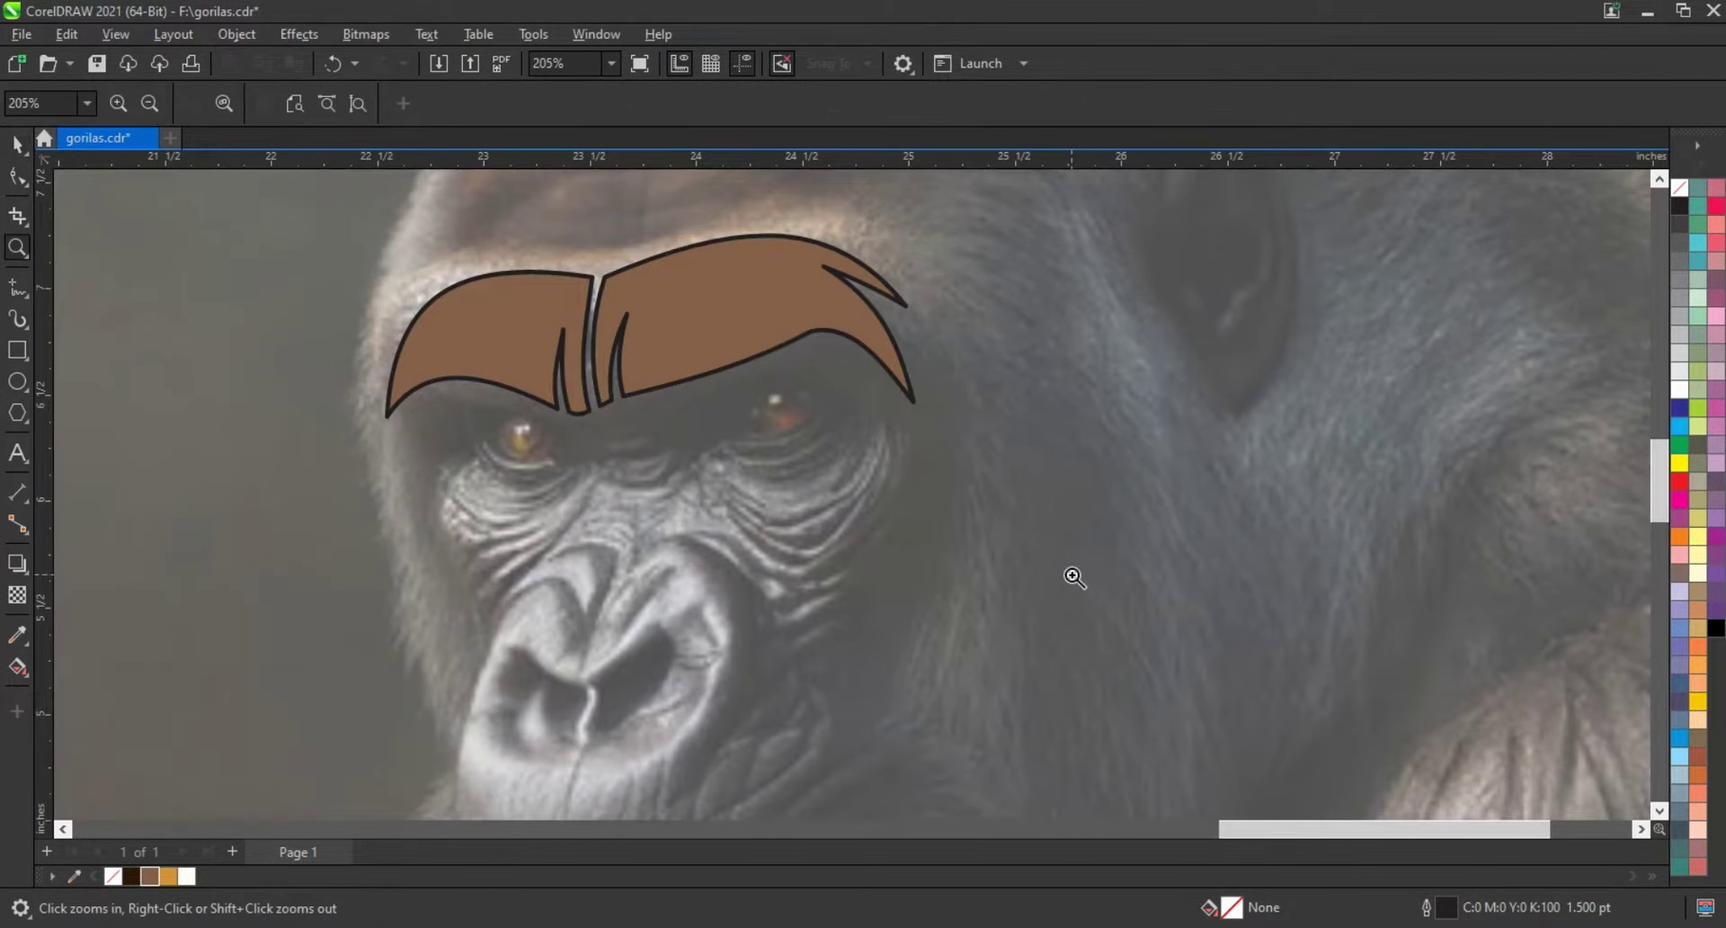
key("F5")
key("z")
left_click_drag(403, 331, 1129, 683)
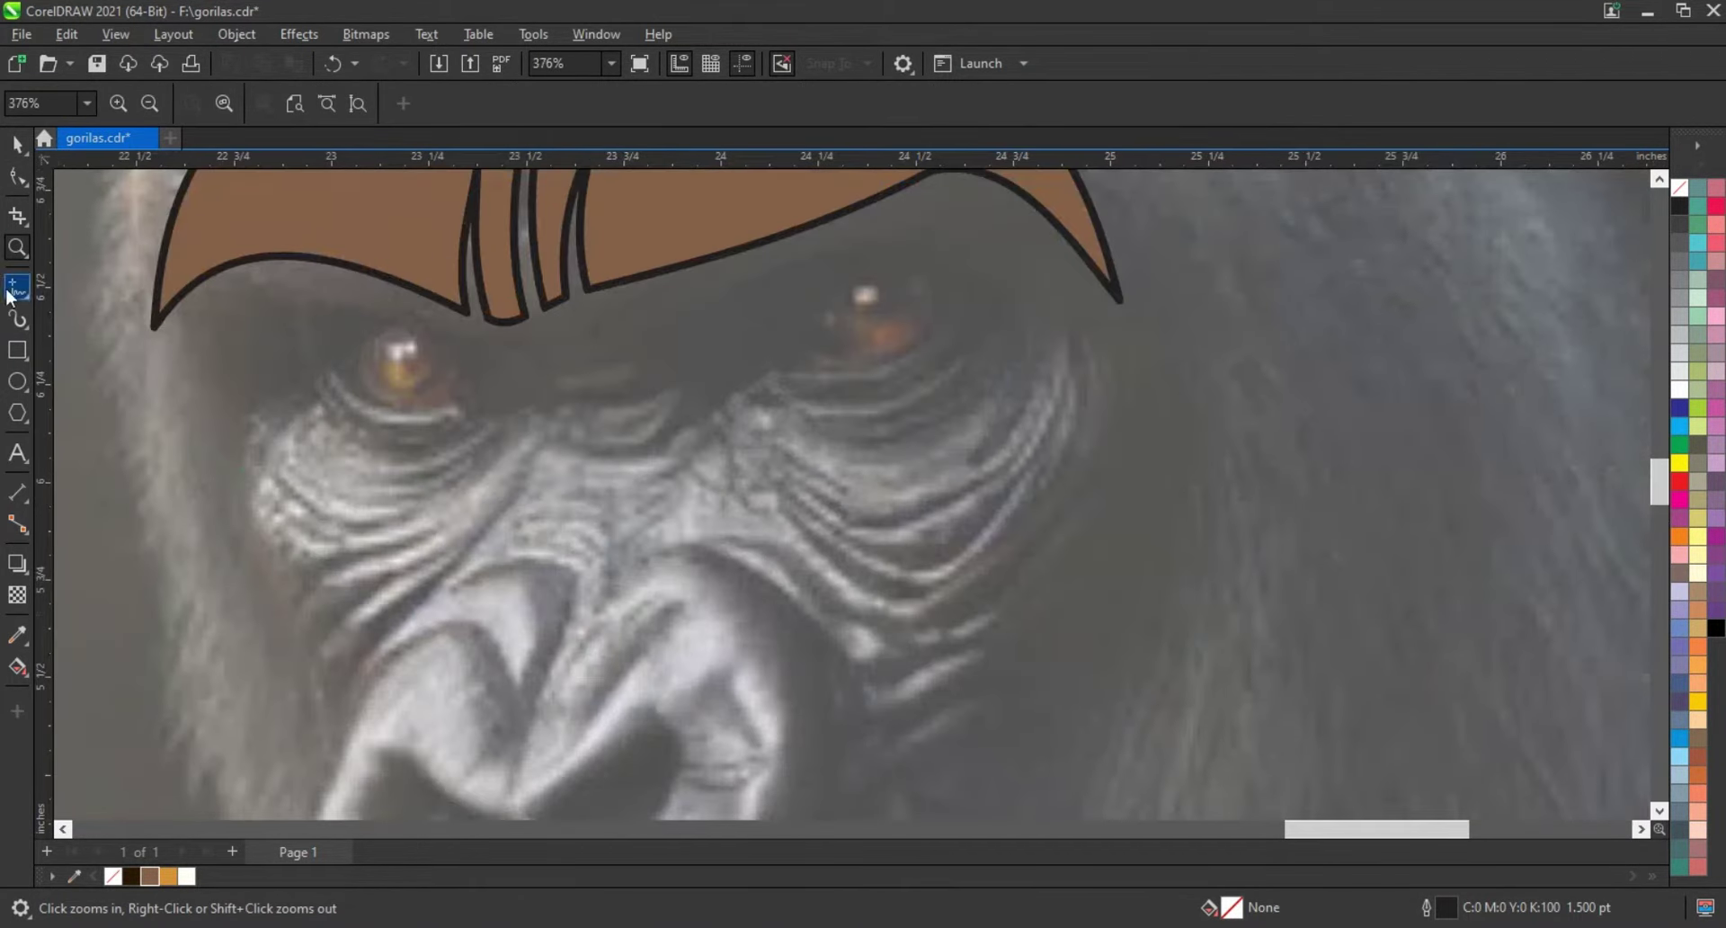
left_click(17, 288)
left_click_drag(334, 375, 474, 413)
key("F10")
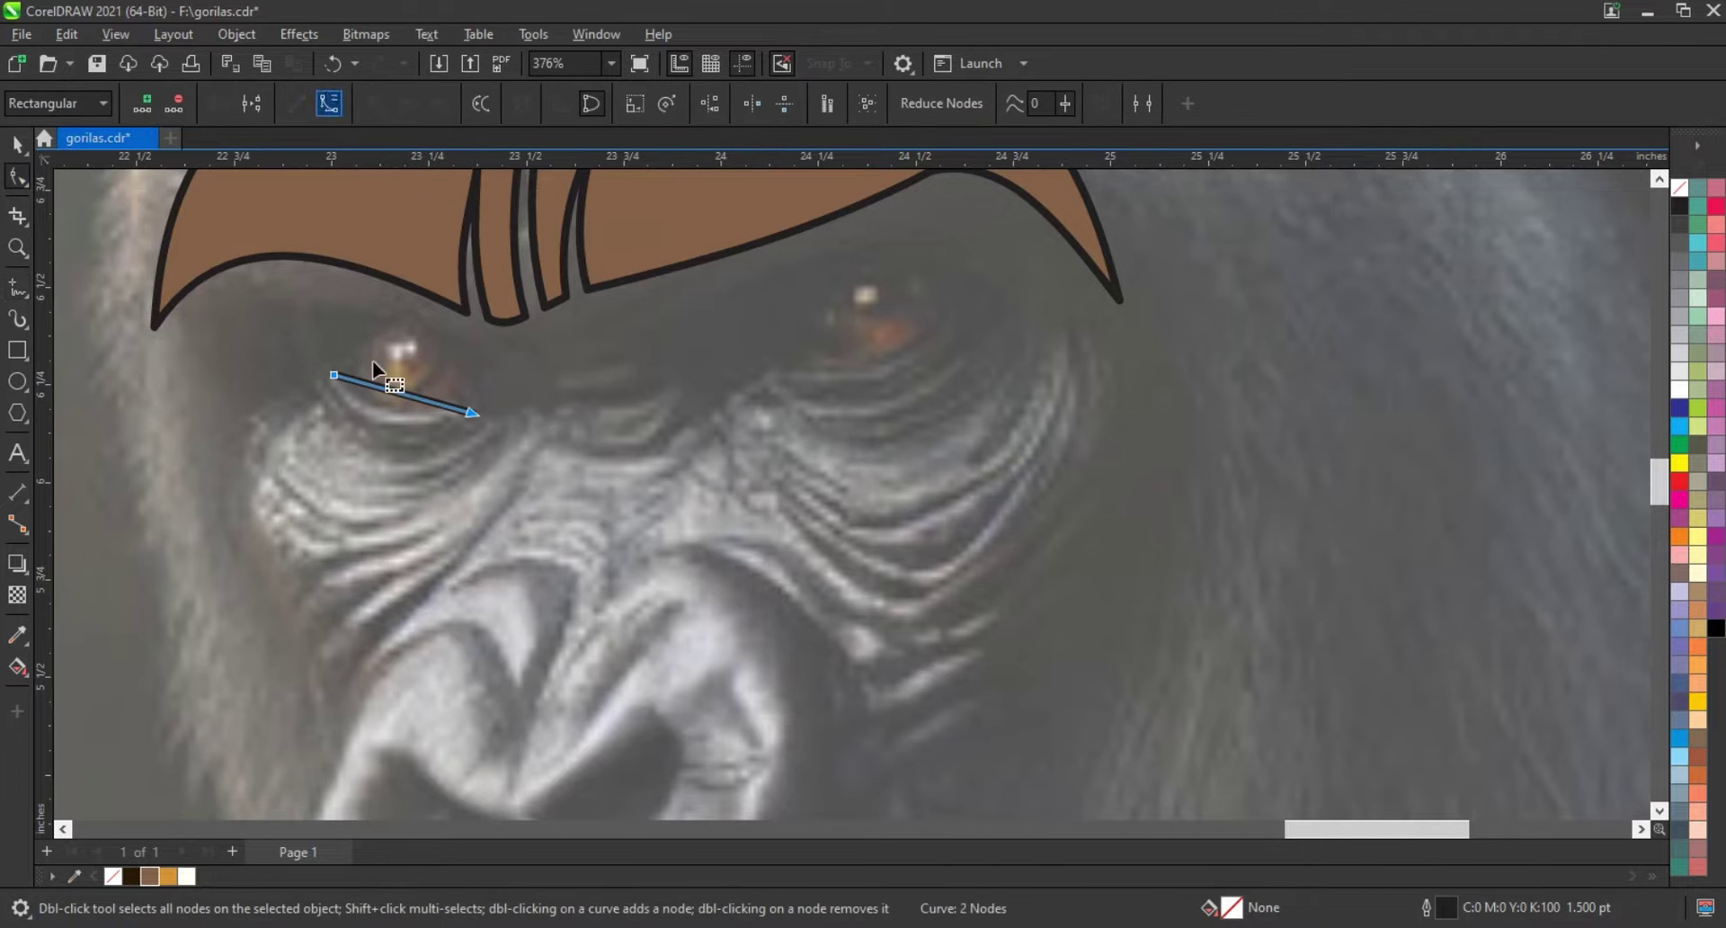
left_click_drag(372, 360, 385, 423)
Step: Draw a closed under-eye shape toward the cheek and curve its edges
key("F5")
left_click_drag(499, 423, 317, 408)
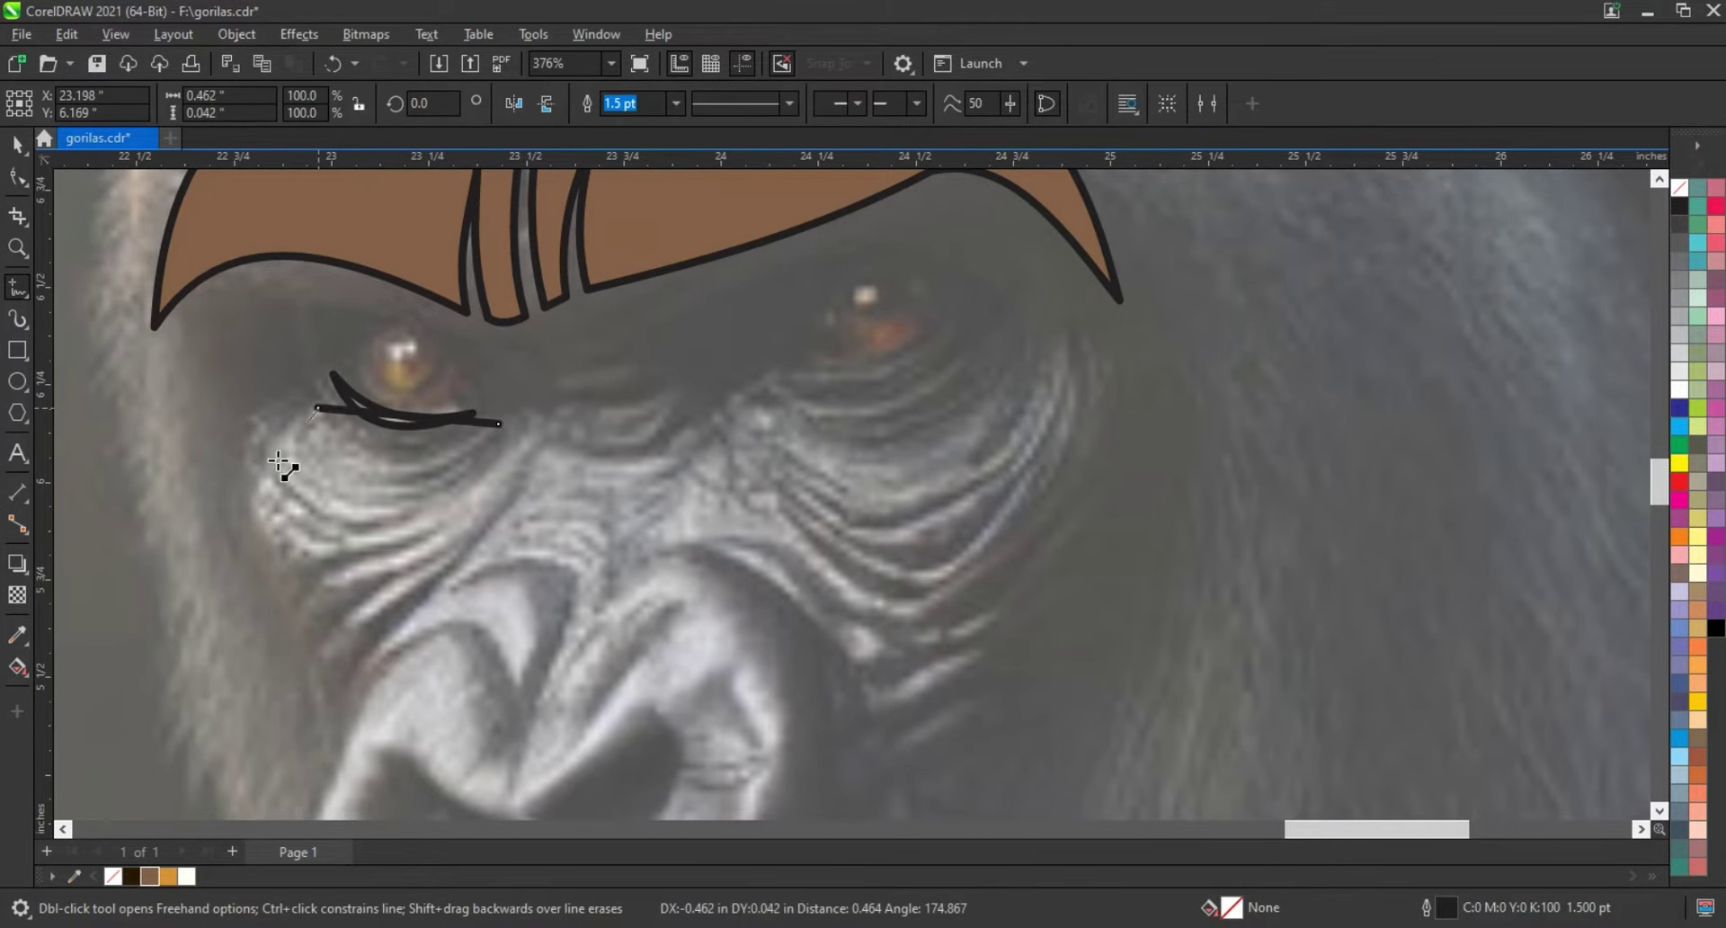
left_click(259, 469)
left_click(390, 469)
left_click(499, 424)
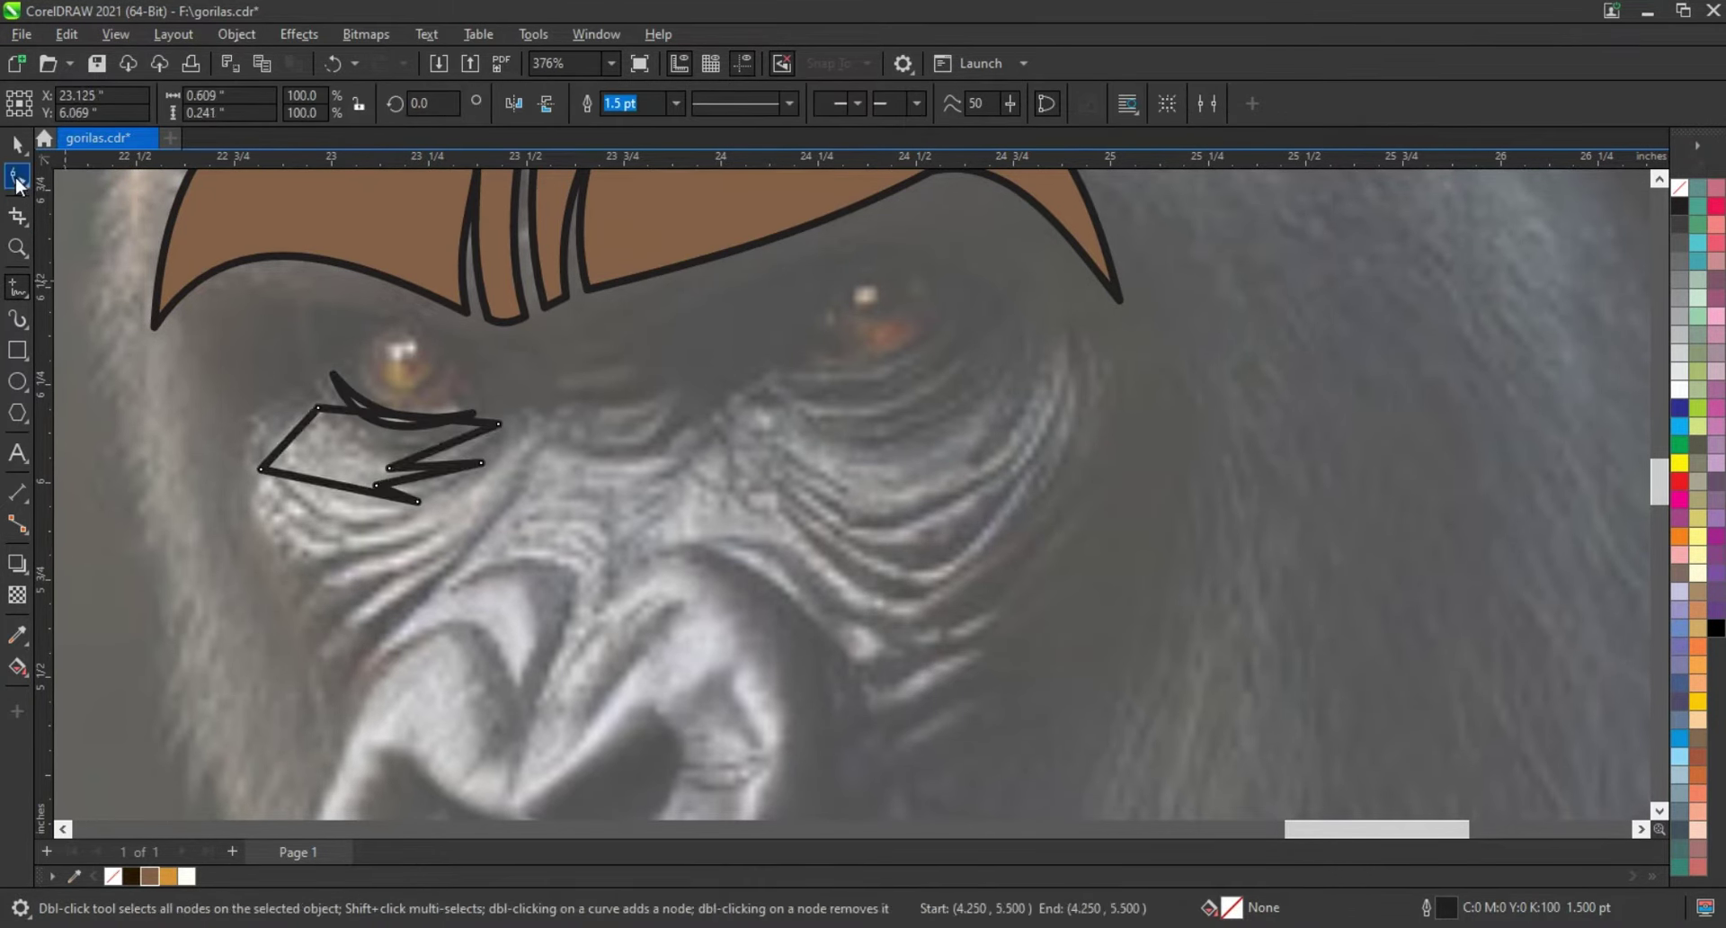
key("F10")
left_click_drag(339, 486, 347, 520)
left_click_drag(388, 419, 451, 449)
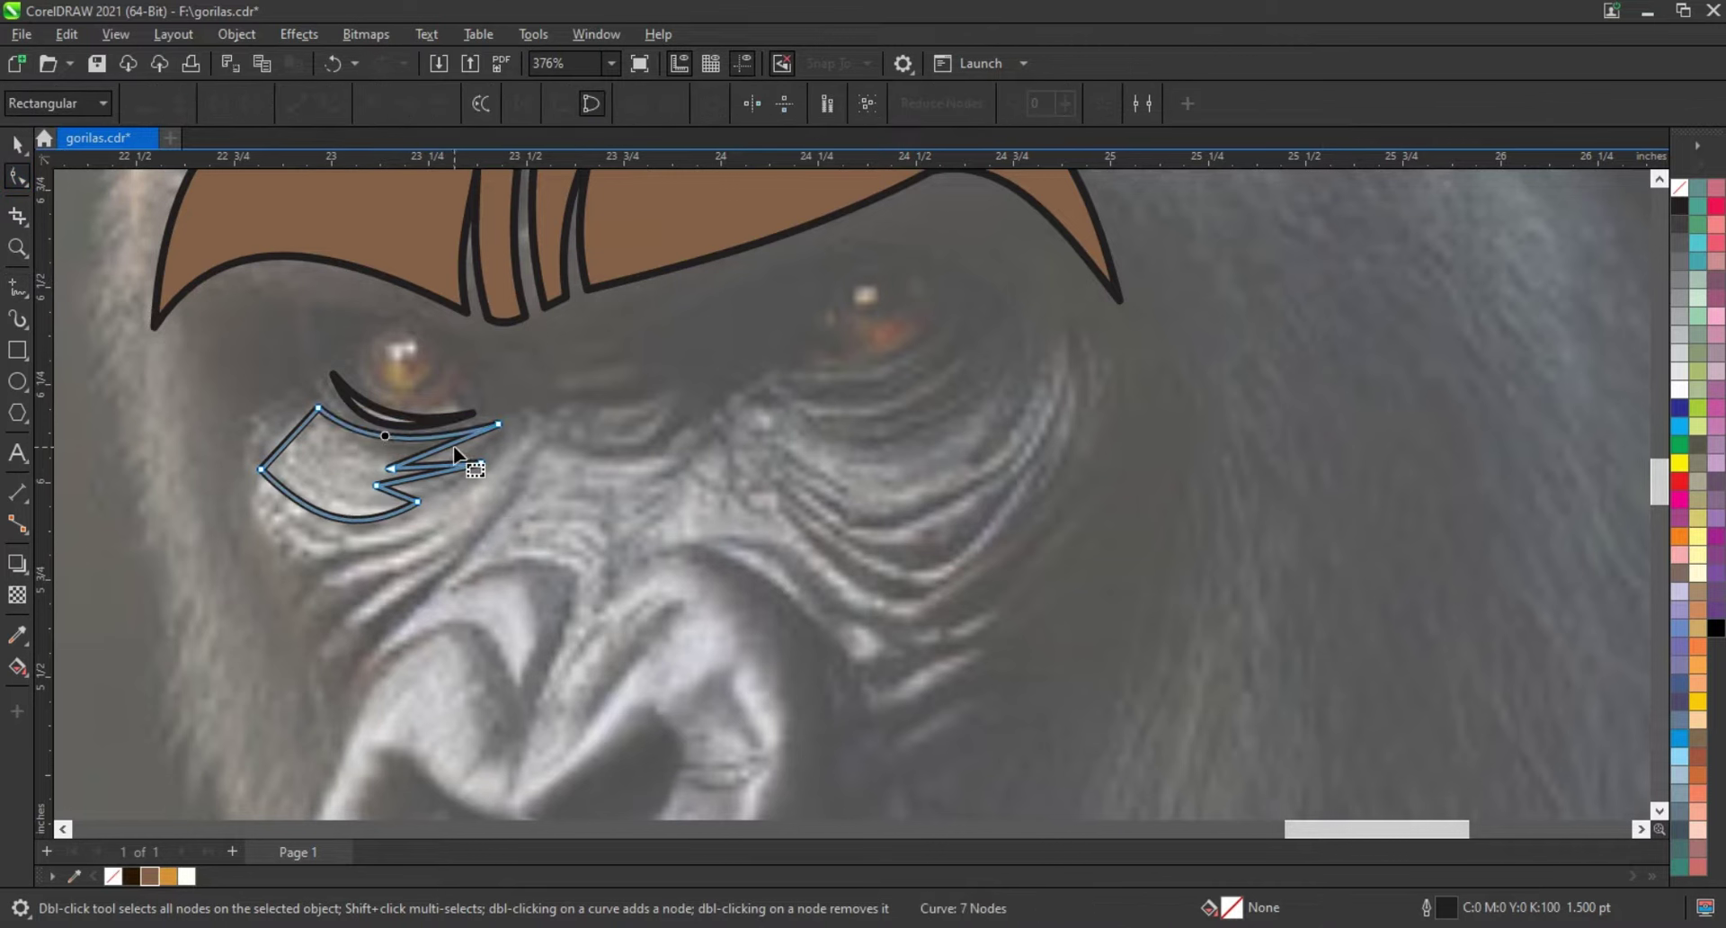
left_click(439, 470)
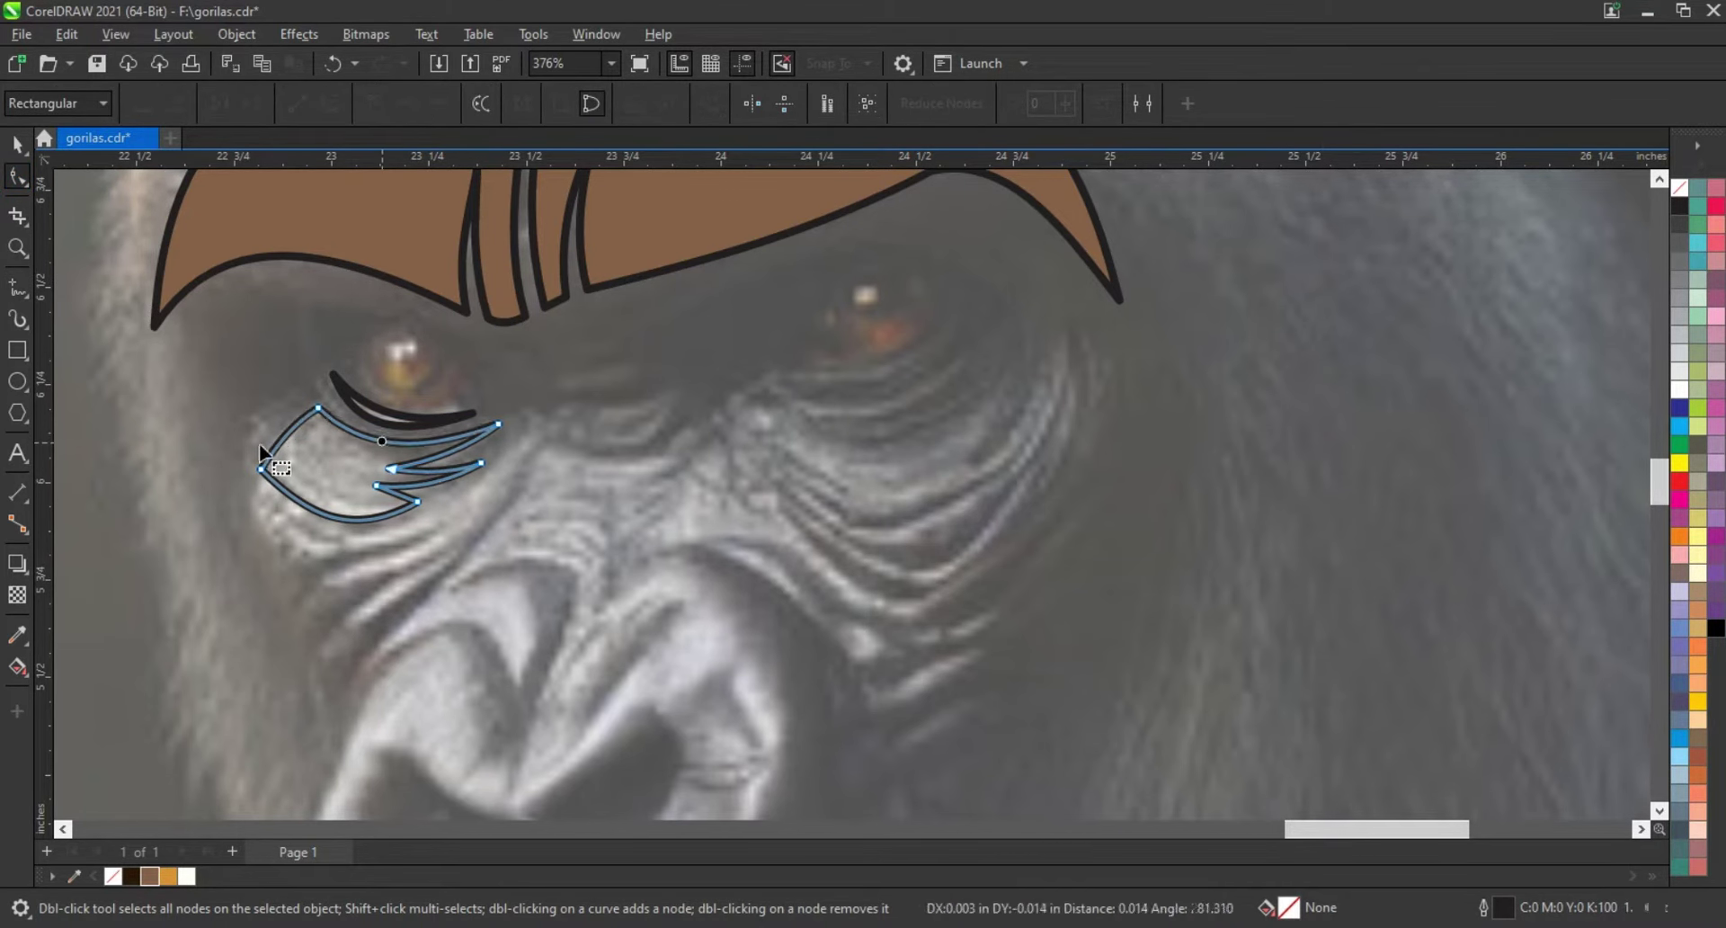
Step: Draw a closed zigzag cheek shape starting from the inner eye corner
key("F5")
left_click(538, 434)
double_click(327, 680)
left_click(320, 640)
left_click(448, 552)
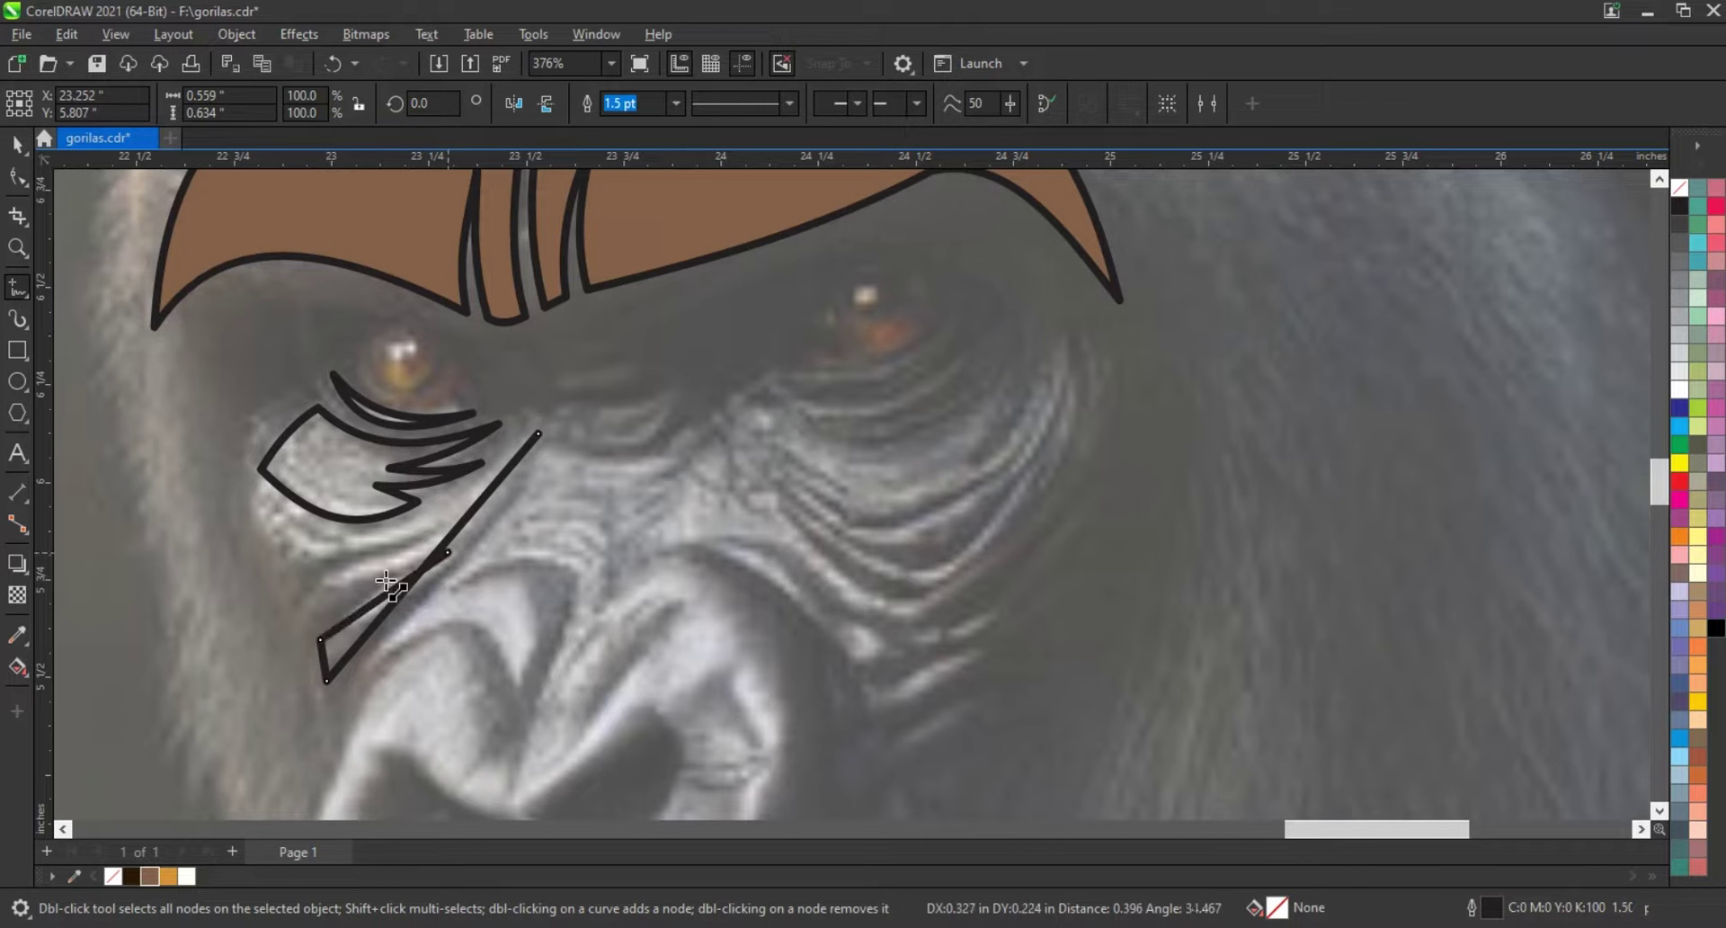
left_click(438, 533)
left_click(266, 525)
left_click(538, 434)
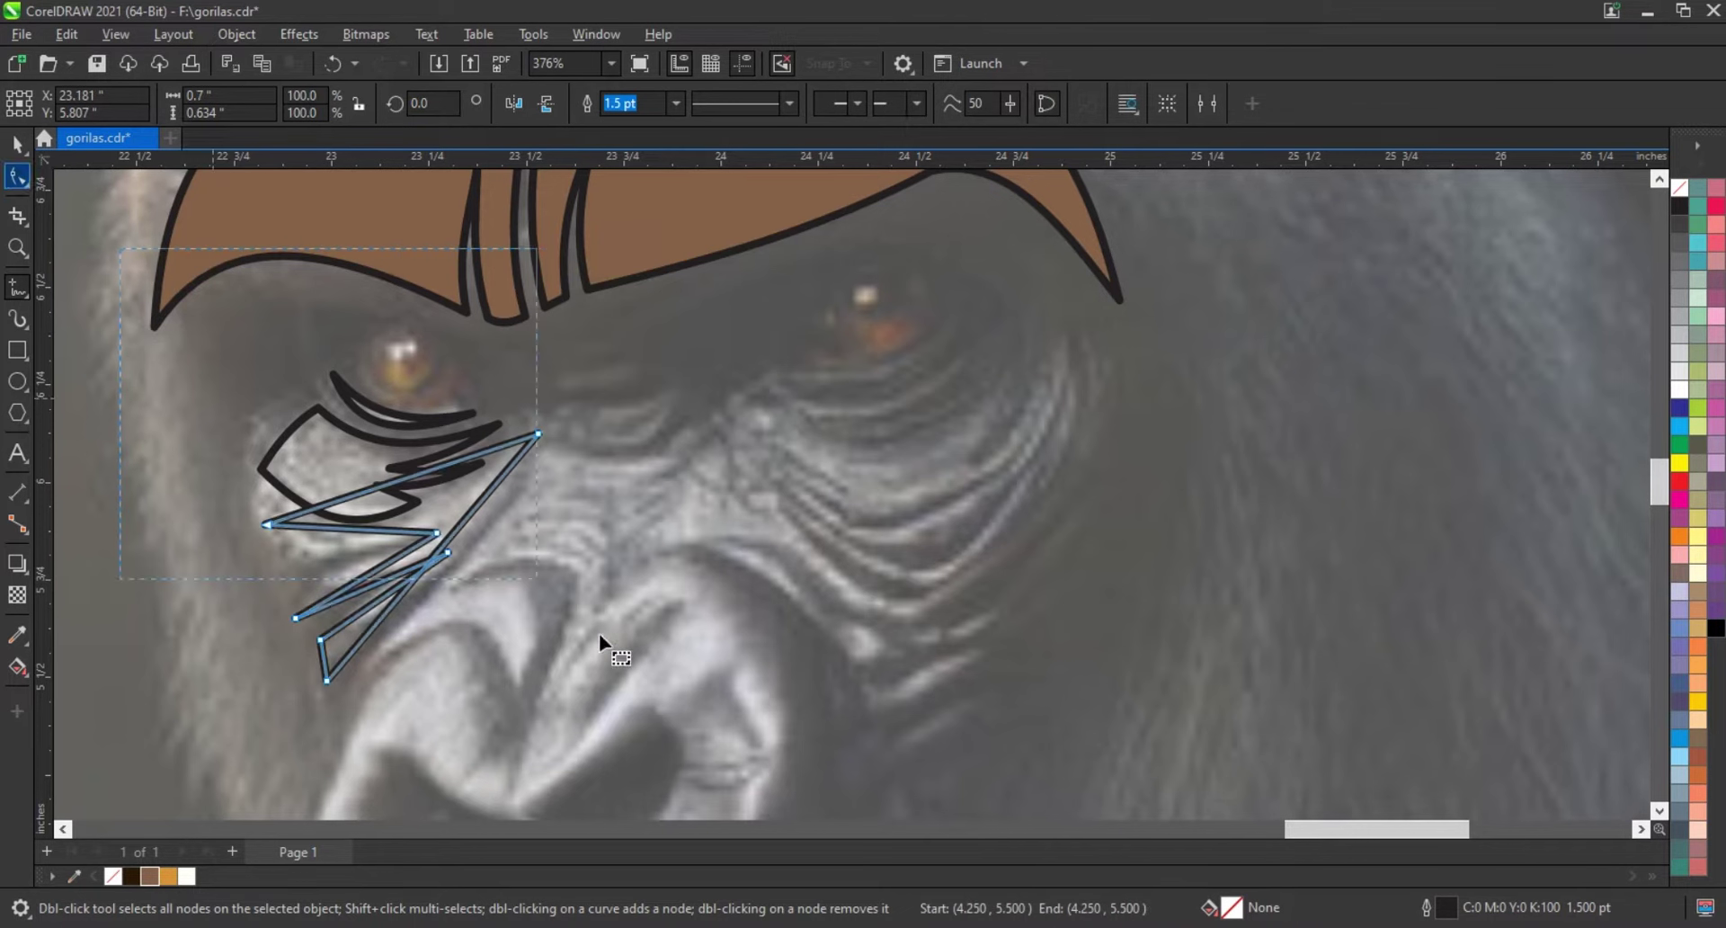
Step: Convert the zigzag shape's straight edges to curves and bend them
key("F10")
left_click(329, 105)
left_click_drag(485, 515, 459, 496)
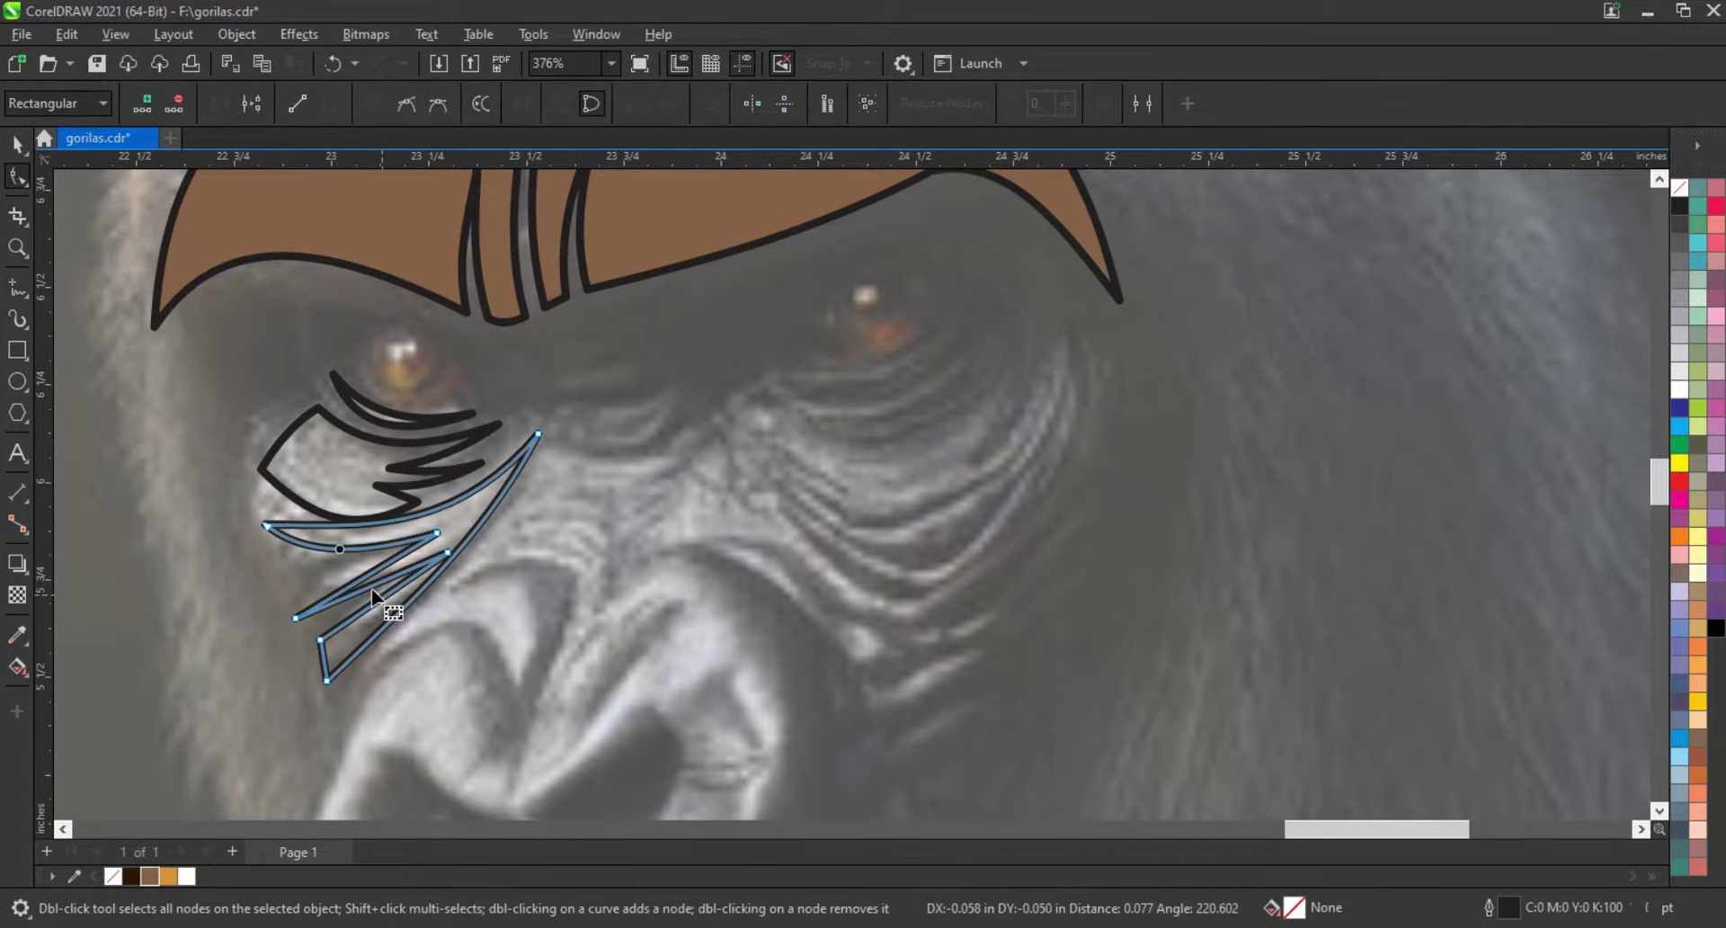
left_click_drag(370, 588, 378, 597)
left_click(400, 587)
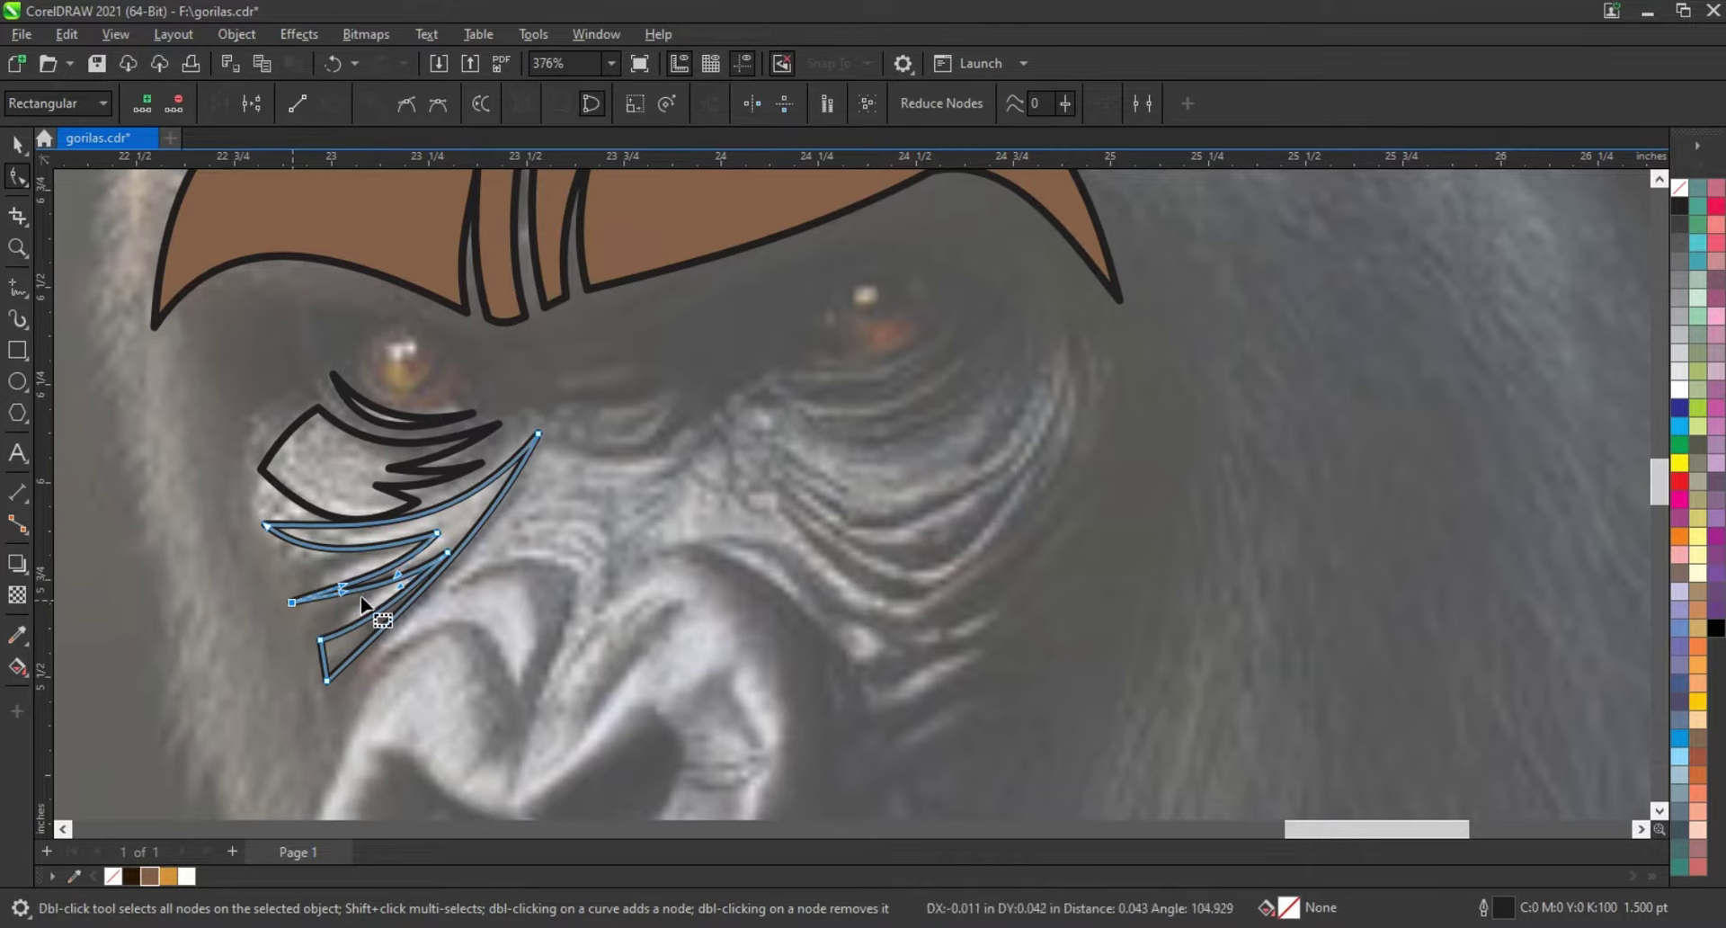
Step: Select the under-eye shapes and fill them brown
key("space")
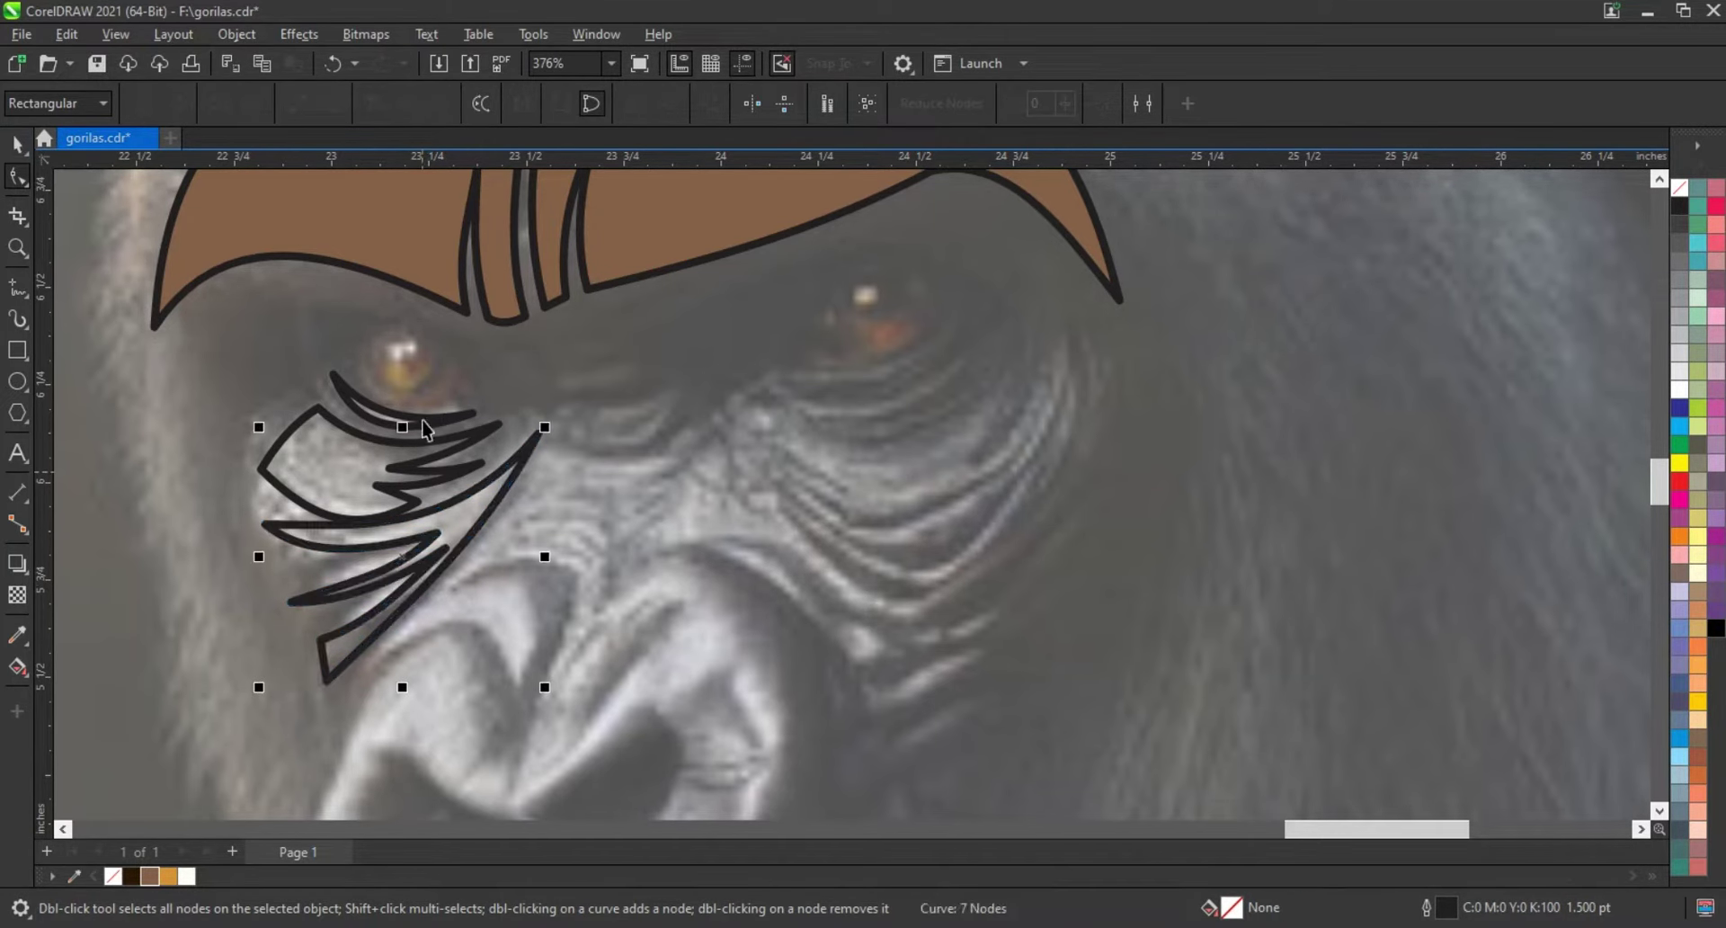
left_click(150, 876)
scroll(504, 489, "down", 5)
Step: Zoom in and draw a closed muzzle outline between the eyes toward the nostril
key("z")
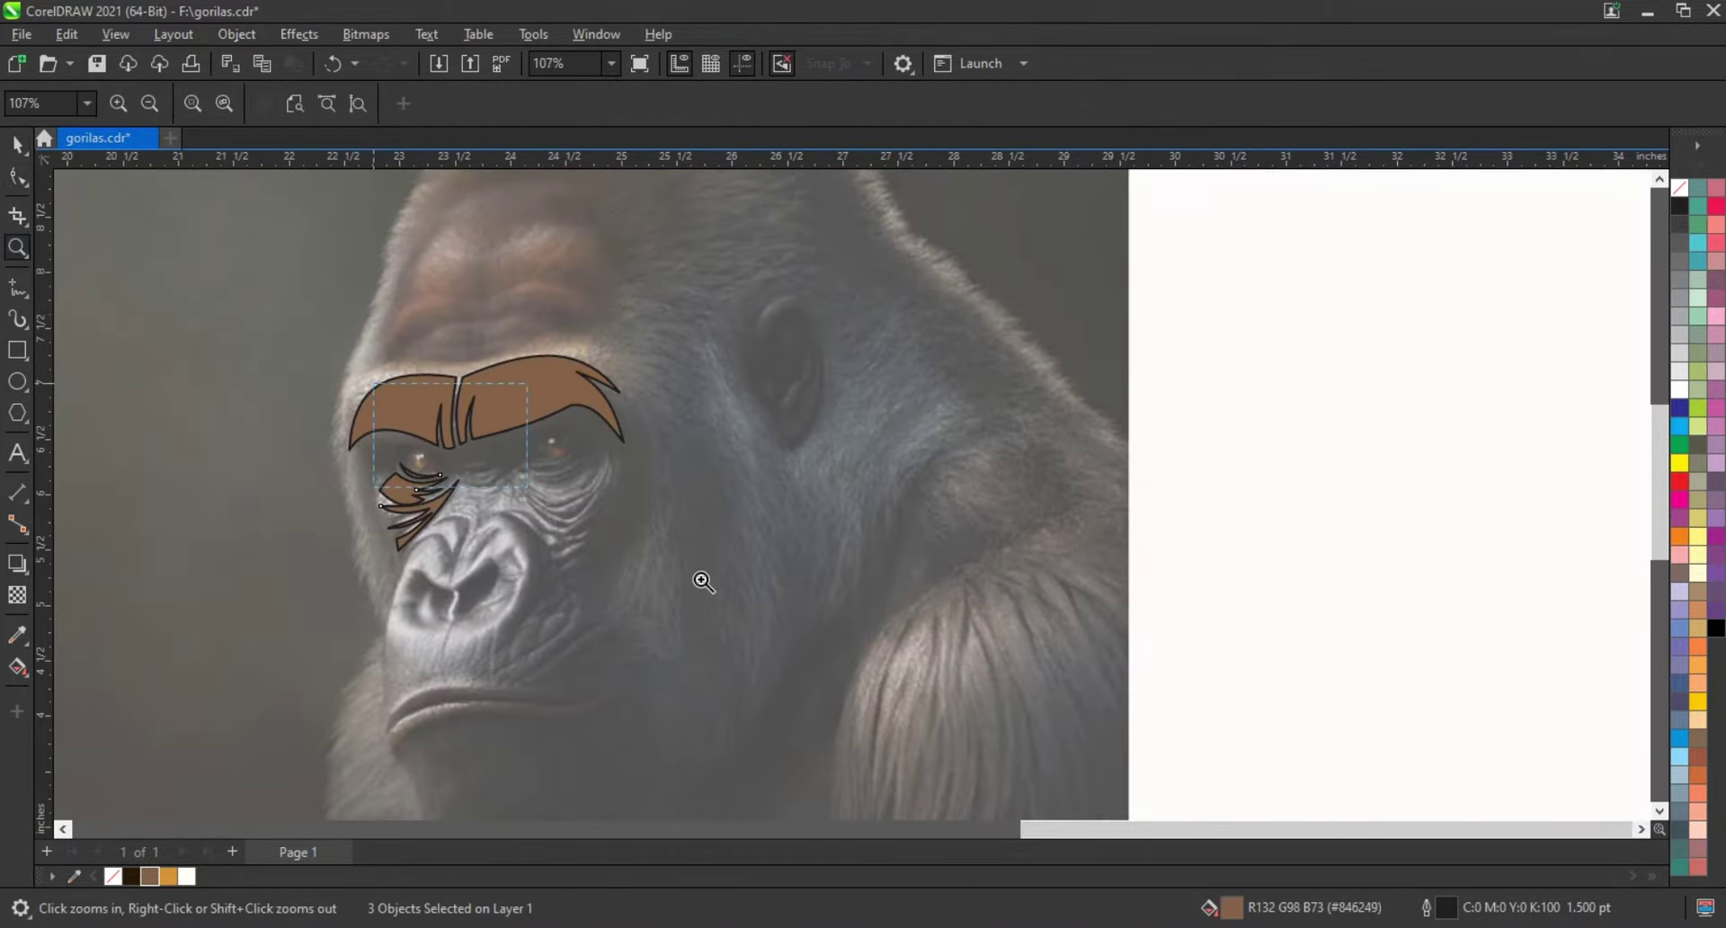
left_click_drag(758, 619, 758, 620)
key("F5")
left_click(568, 451)
double_click(693, 434)
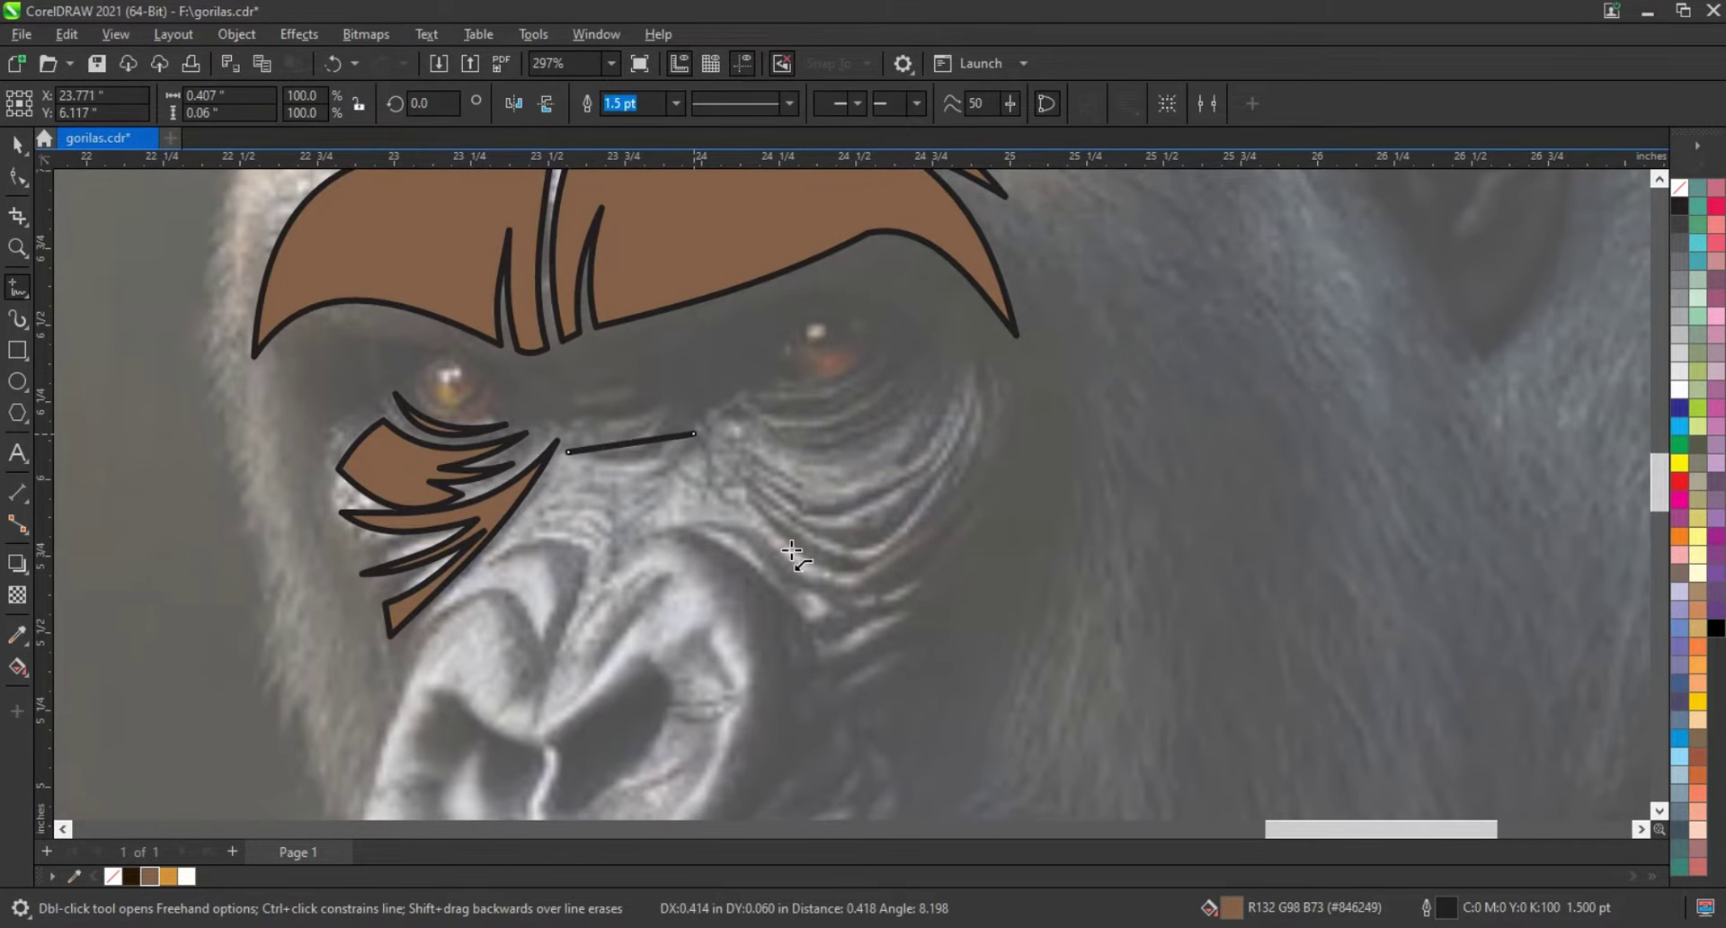
double_click(652, 531)
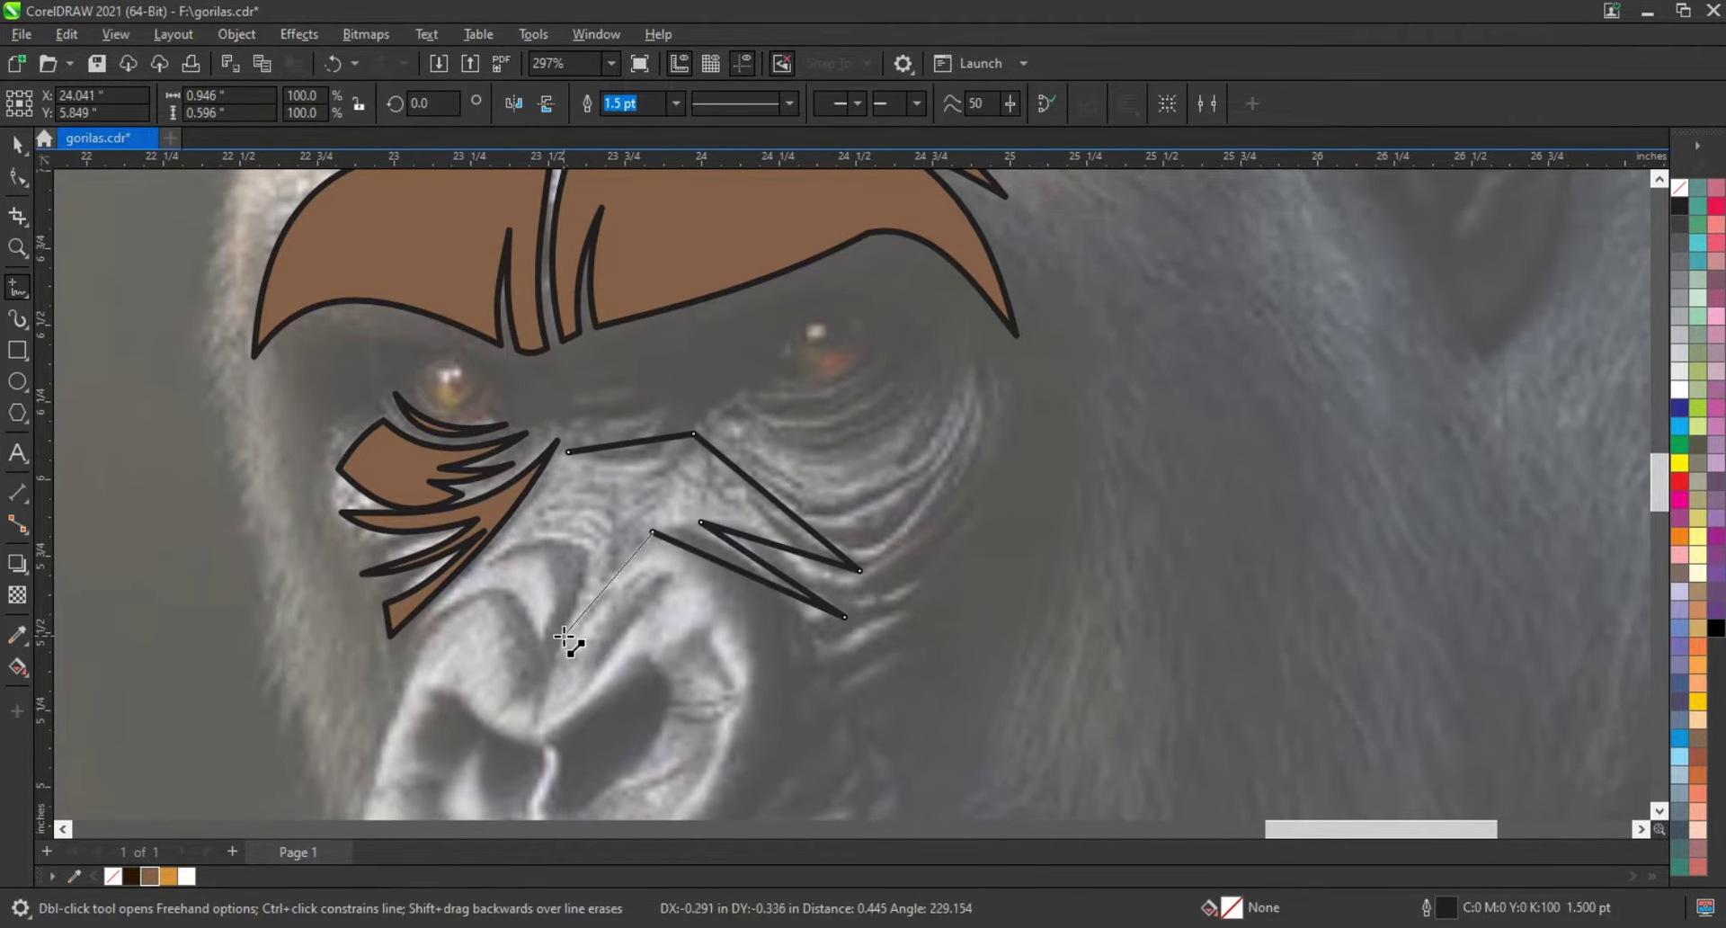
double_click(490, 558)
double_click(568, 451)
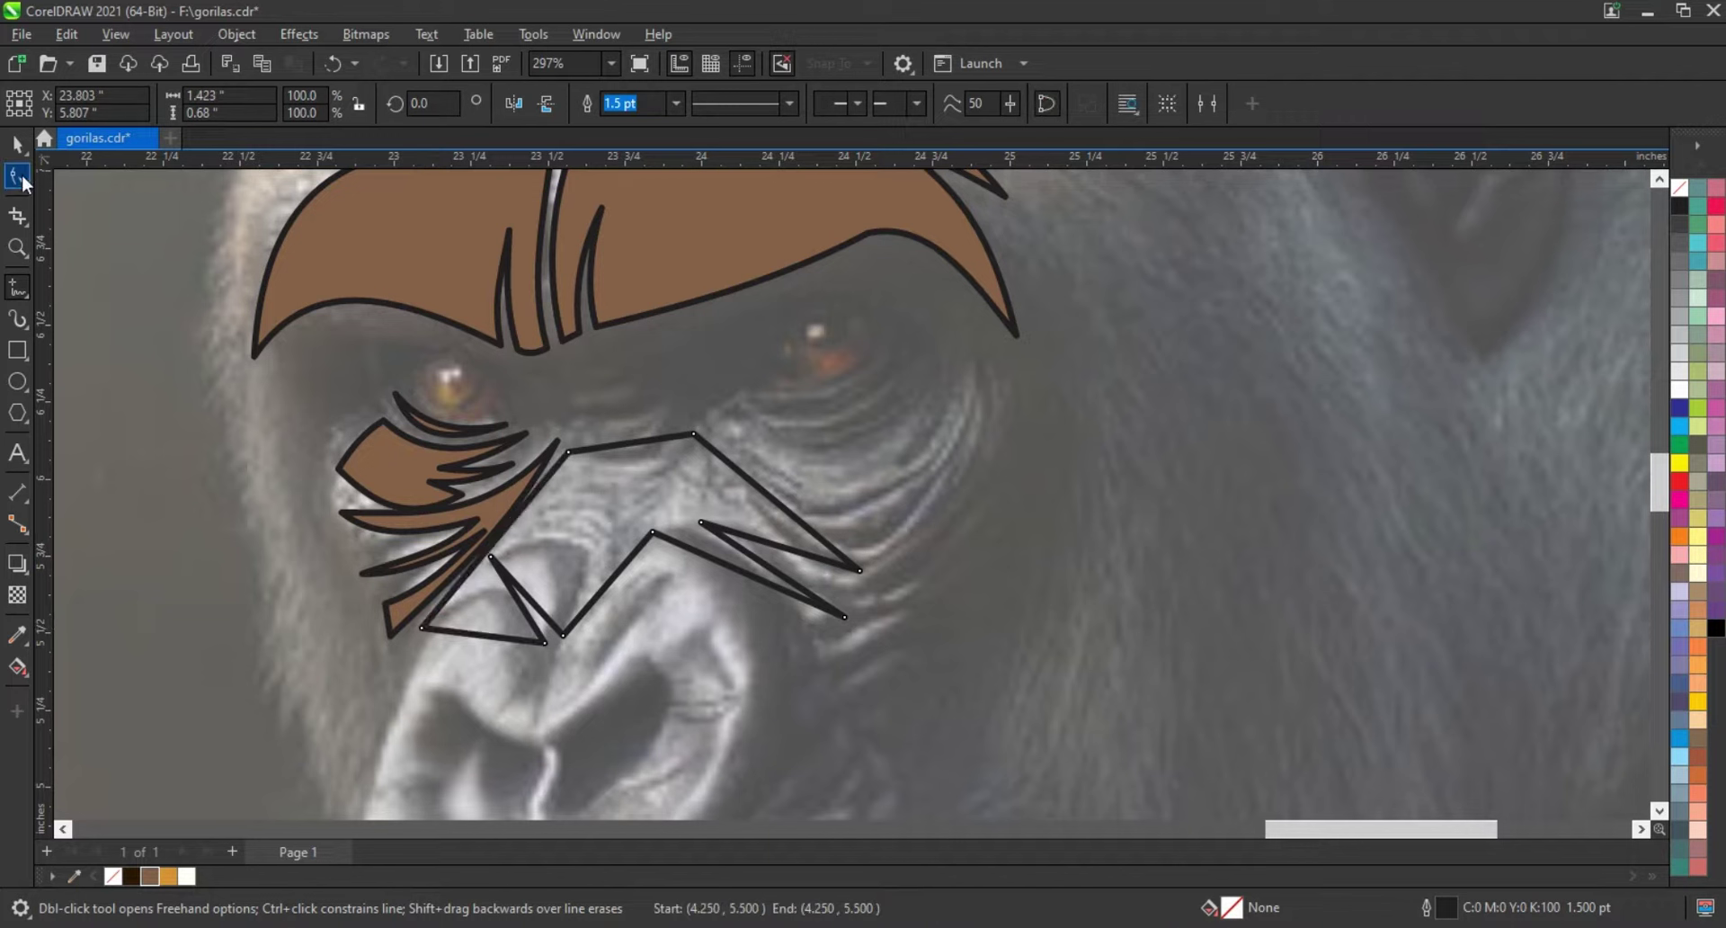
Step: Bend the muzzle outline's straight edges into bulging curves, then zoom to the eye
left_click(18, 177)
left_click(508, 526)
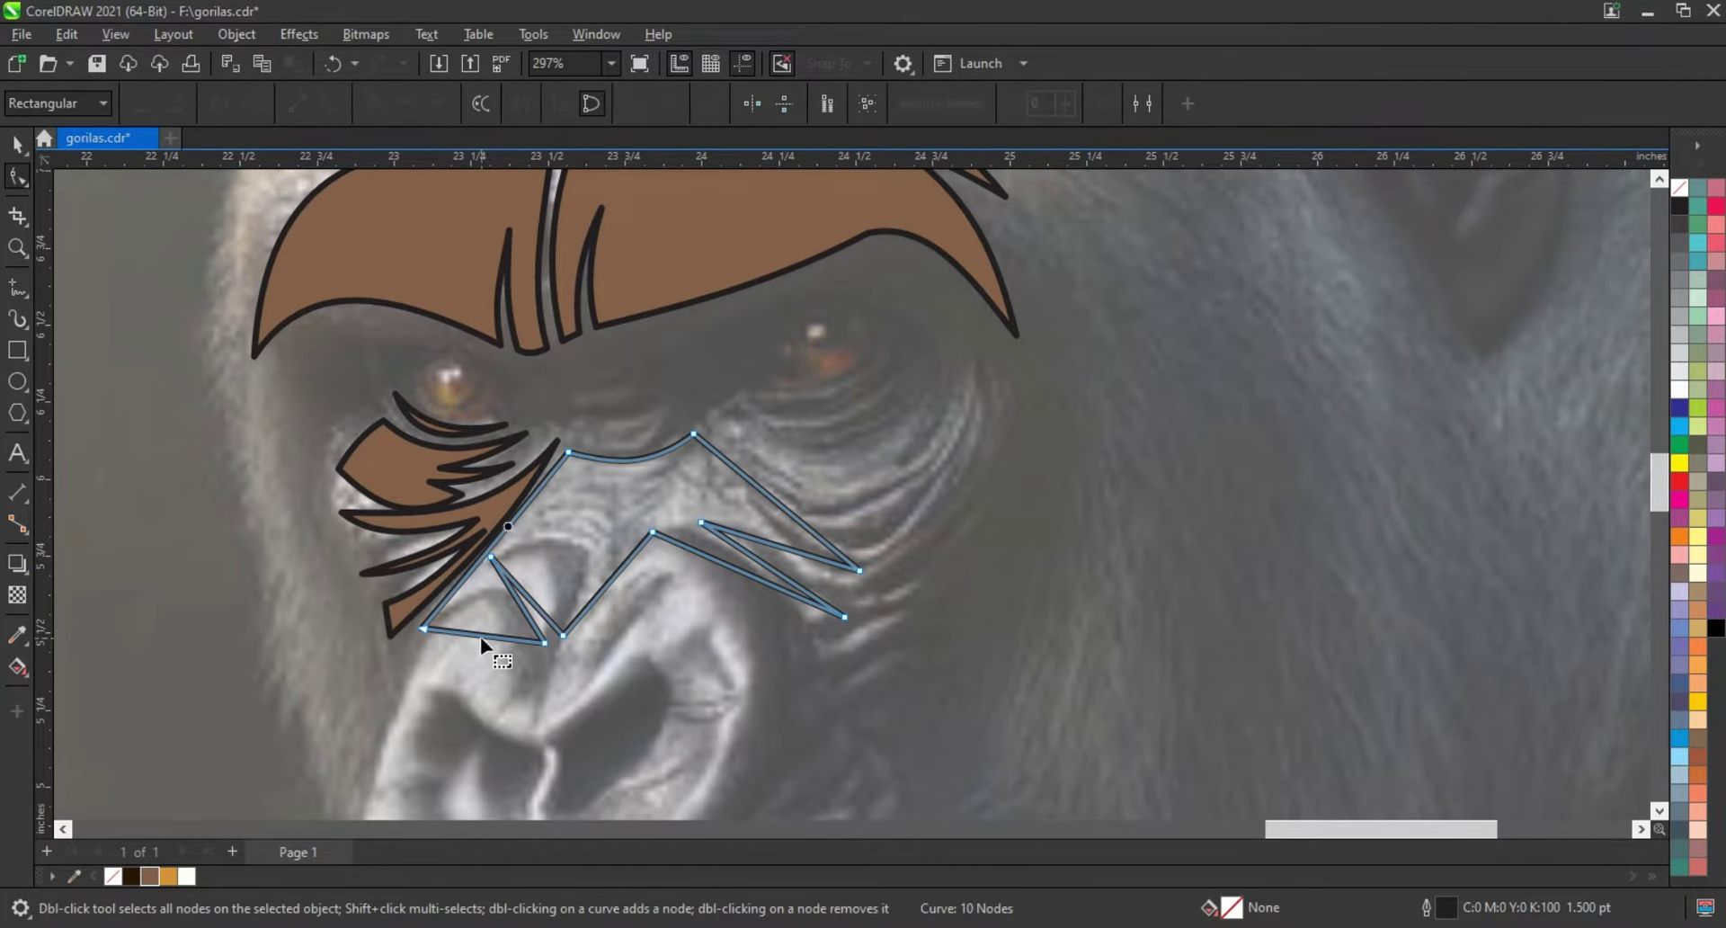
left_click_drag(508, 584, 545, 564)
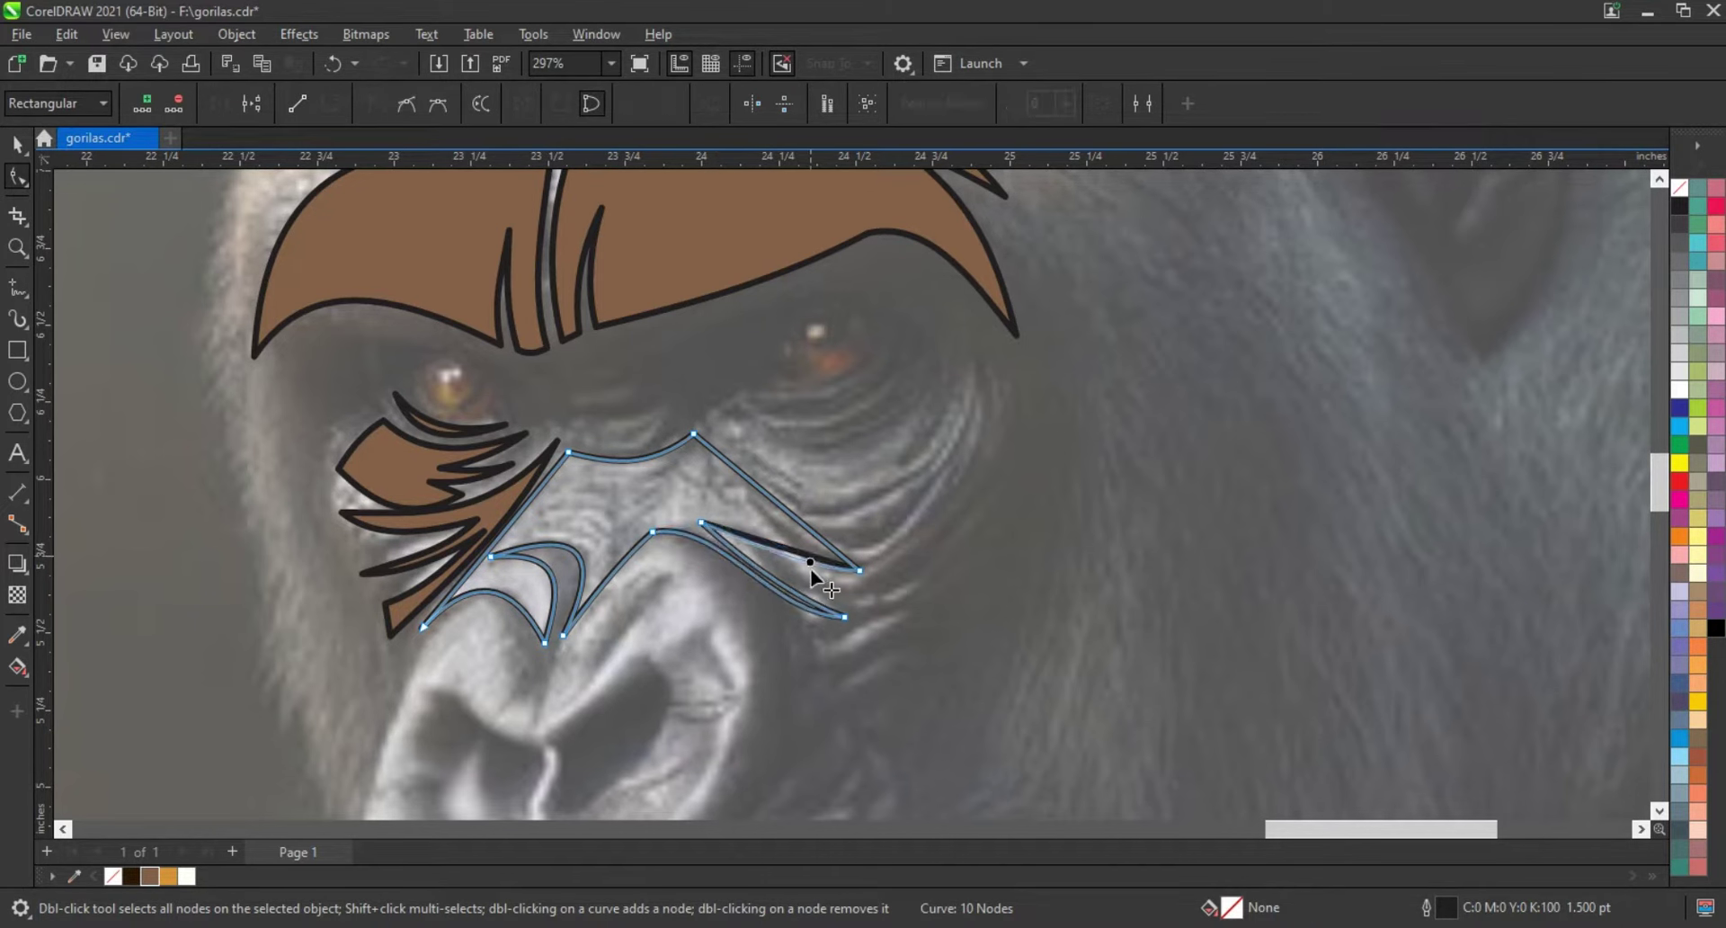
mouse_move(812, 572)
left_mouse_down()
mouse_move(681, 493)
mouse_move(752, 477)
left_mouse_up()
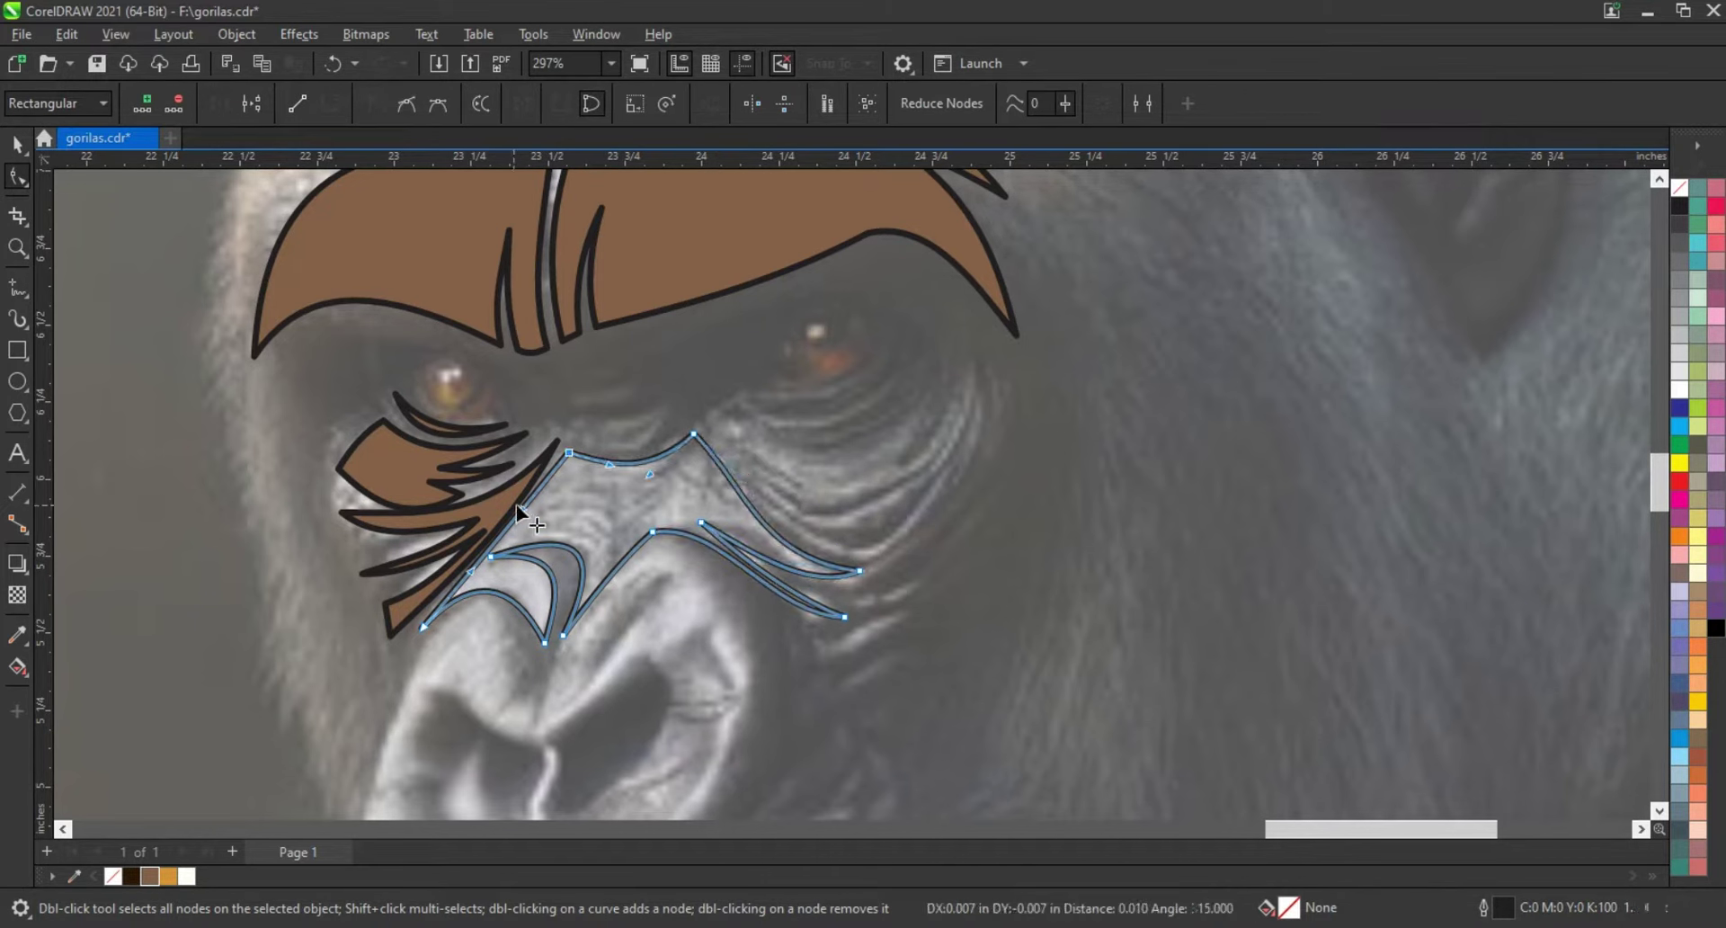
key("space")
key("F3")
key("z")
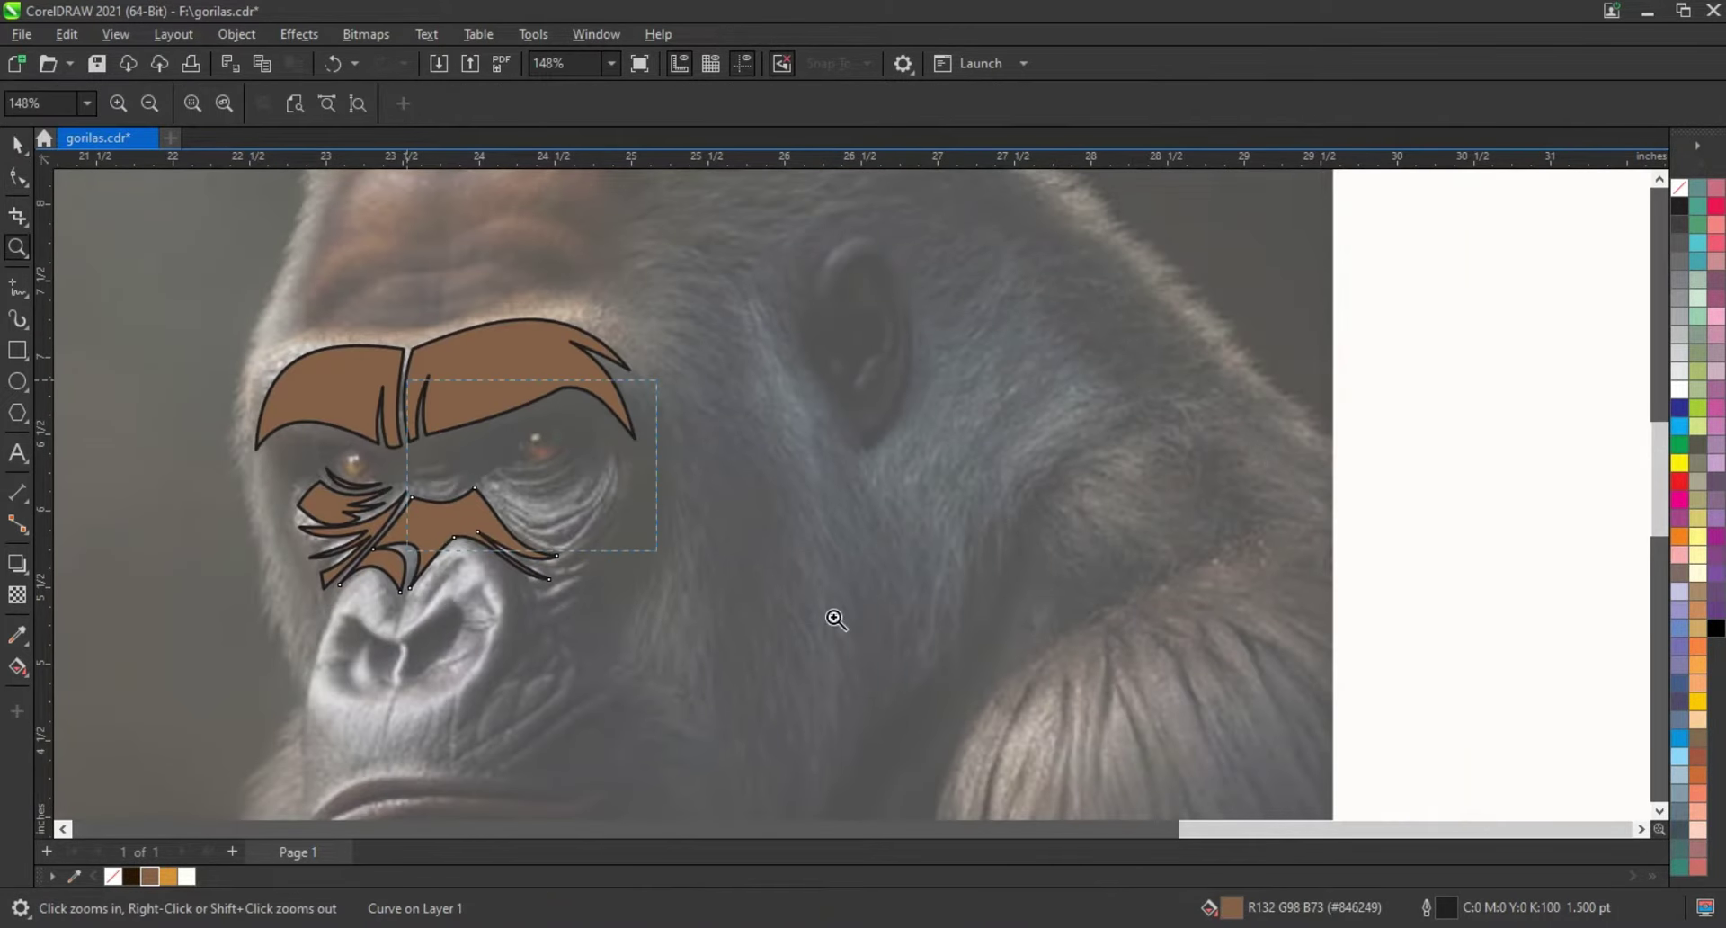
left_click_drag(836, 616, 157, 385)
Step: Draw a line across the right-side eye and bend it into a curve
key("F5")
left_click(509, 415)
left_click(721, 354)
left_click(17, 176)
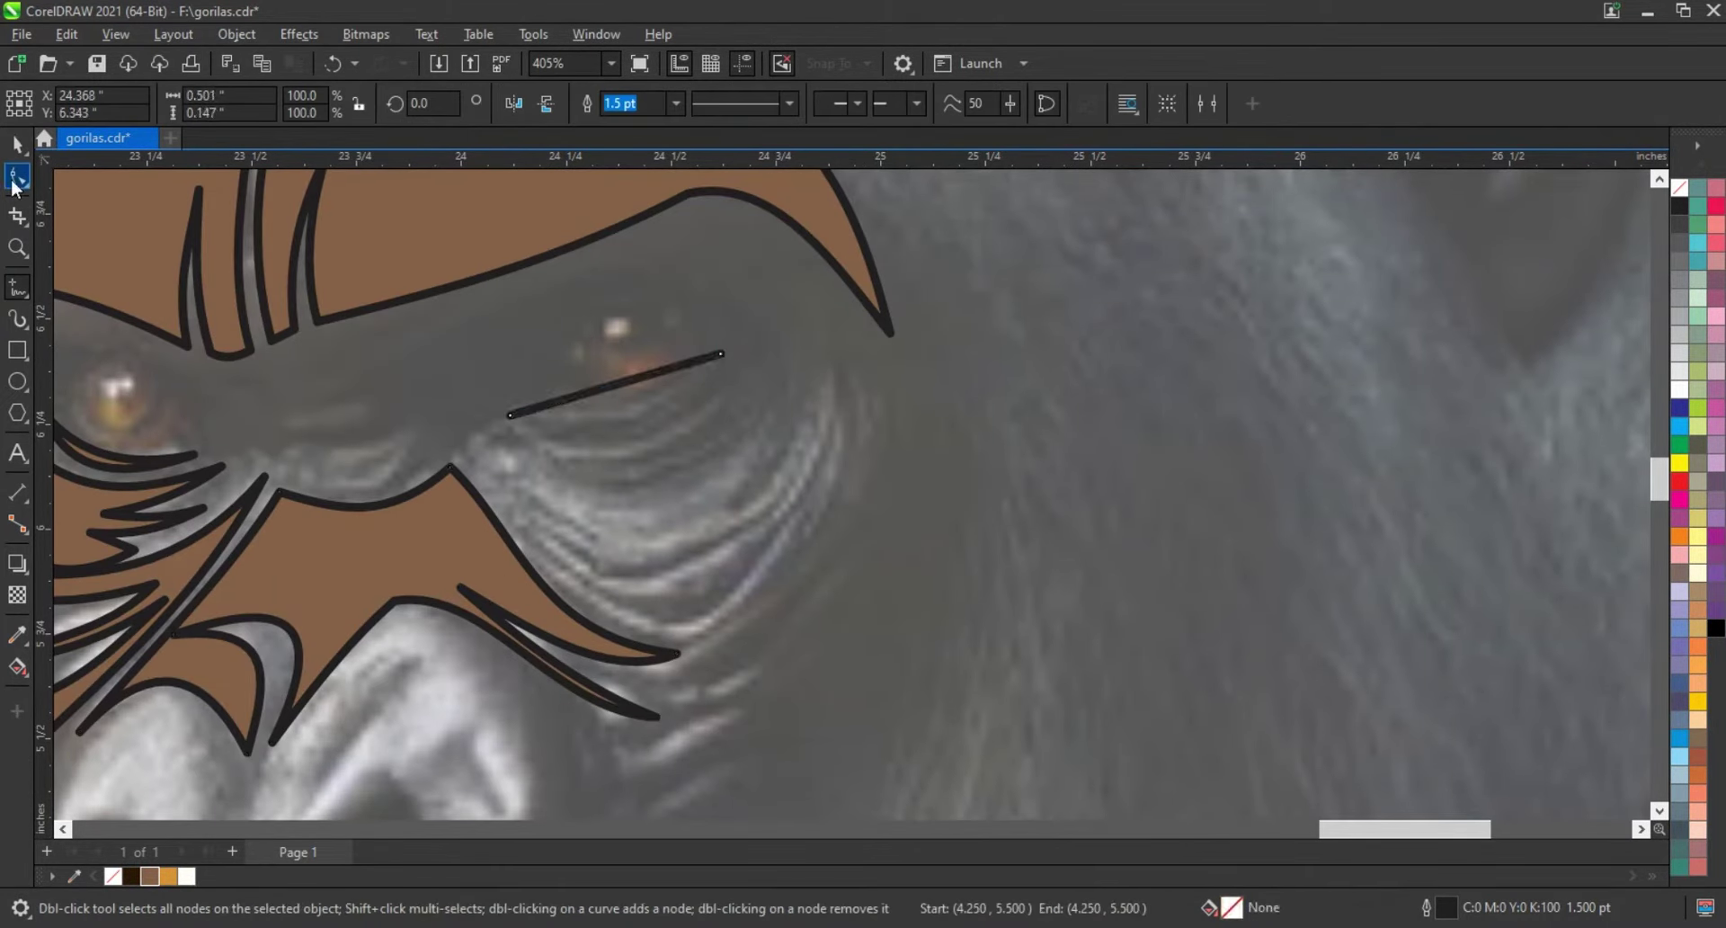
left_click(328, 106)
left_click_drag(620, 384, 641, 413)
Step: Draw a closed zigzag crease path beneath the eye toward the cheek
key("F5")
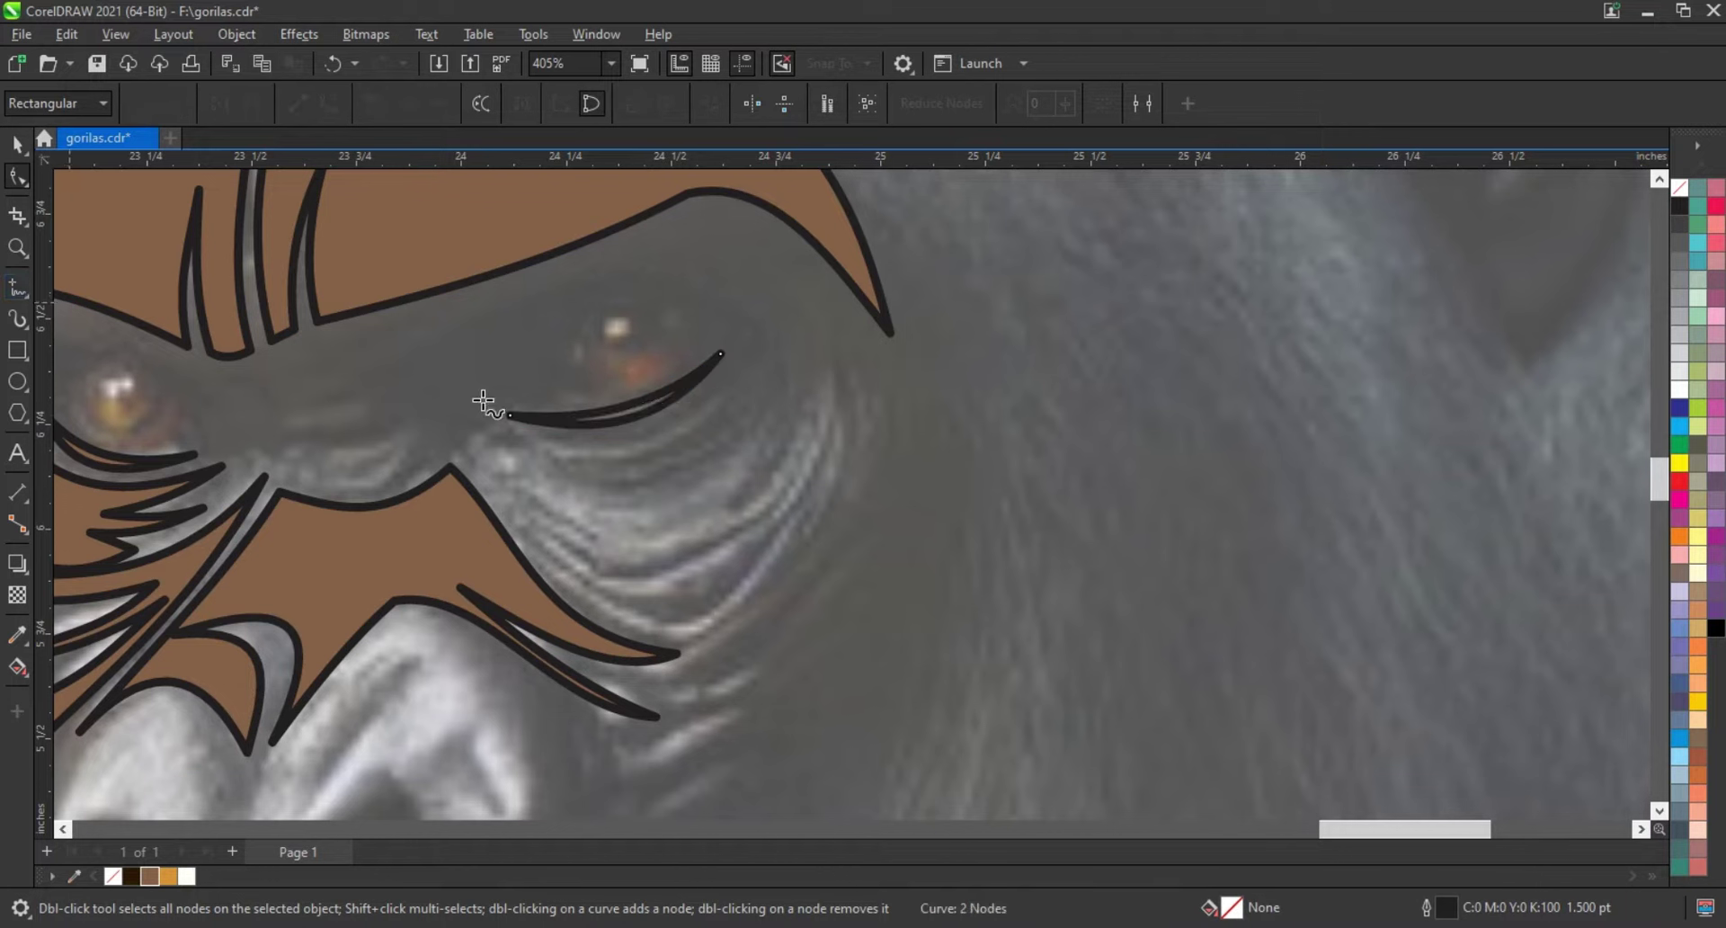
left_click(753, 382)
left_click(506, 429)
left_click(467, 448)
left_click(544, 495)
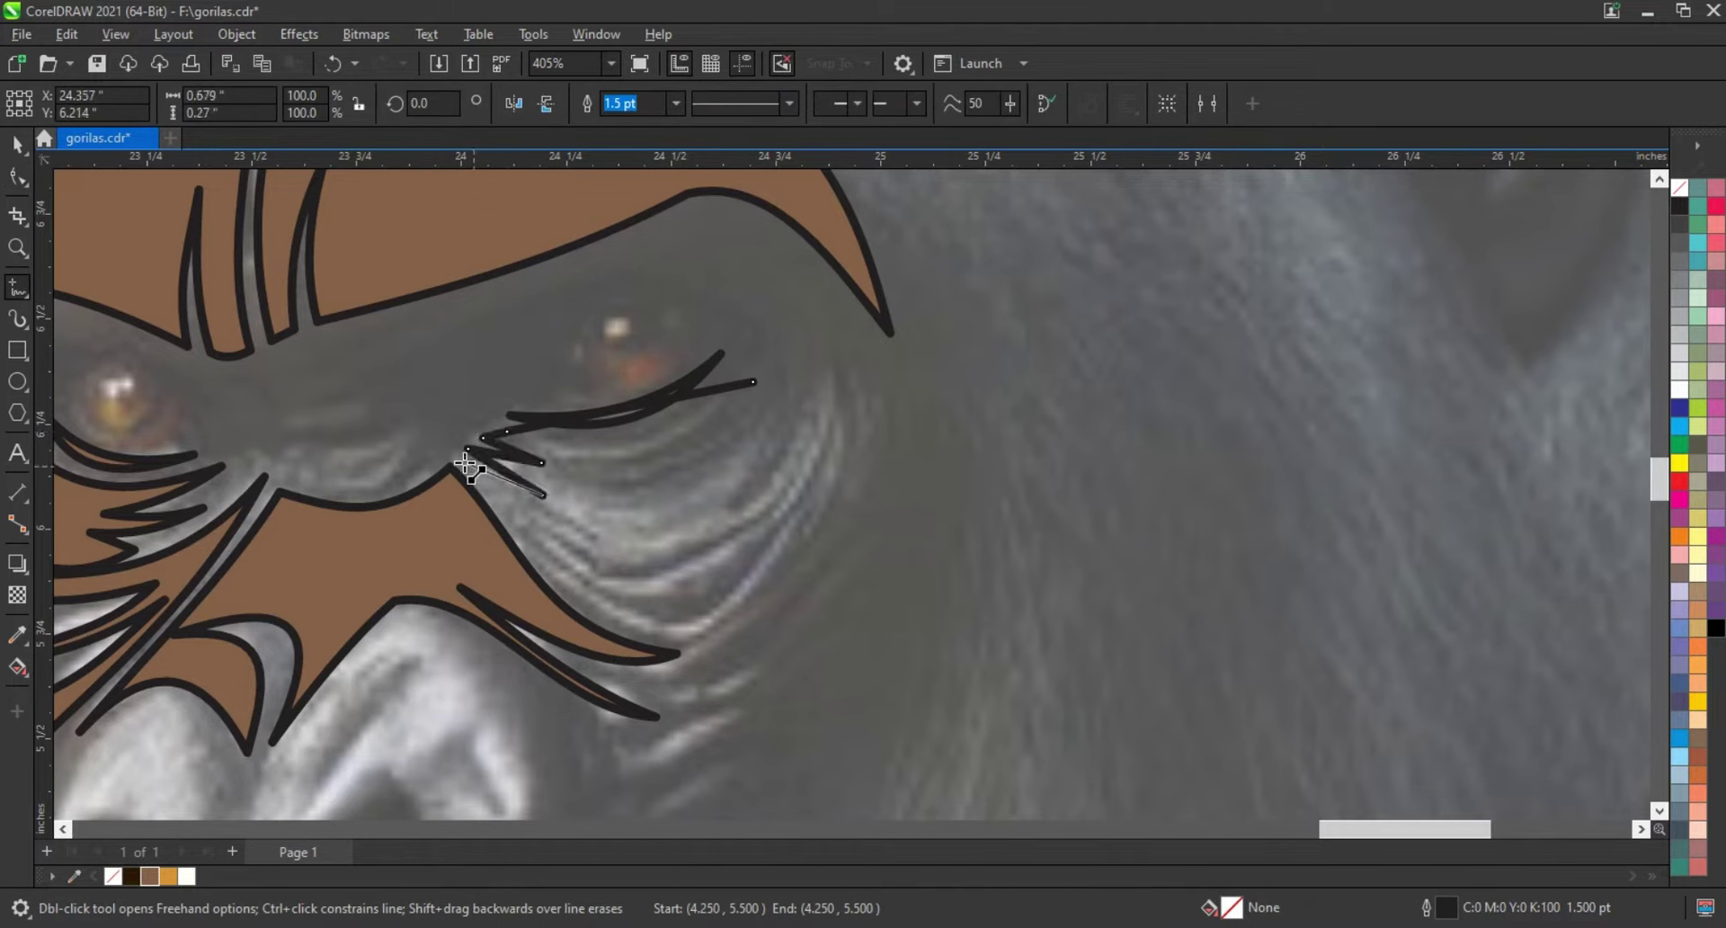
left_click(463, 462)
left_click(690, 643)
left_click(825, 505)
left_click(572, 577)
left_click(813, 463)
left_click(613, 537)
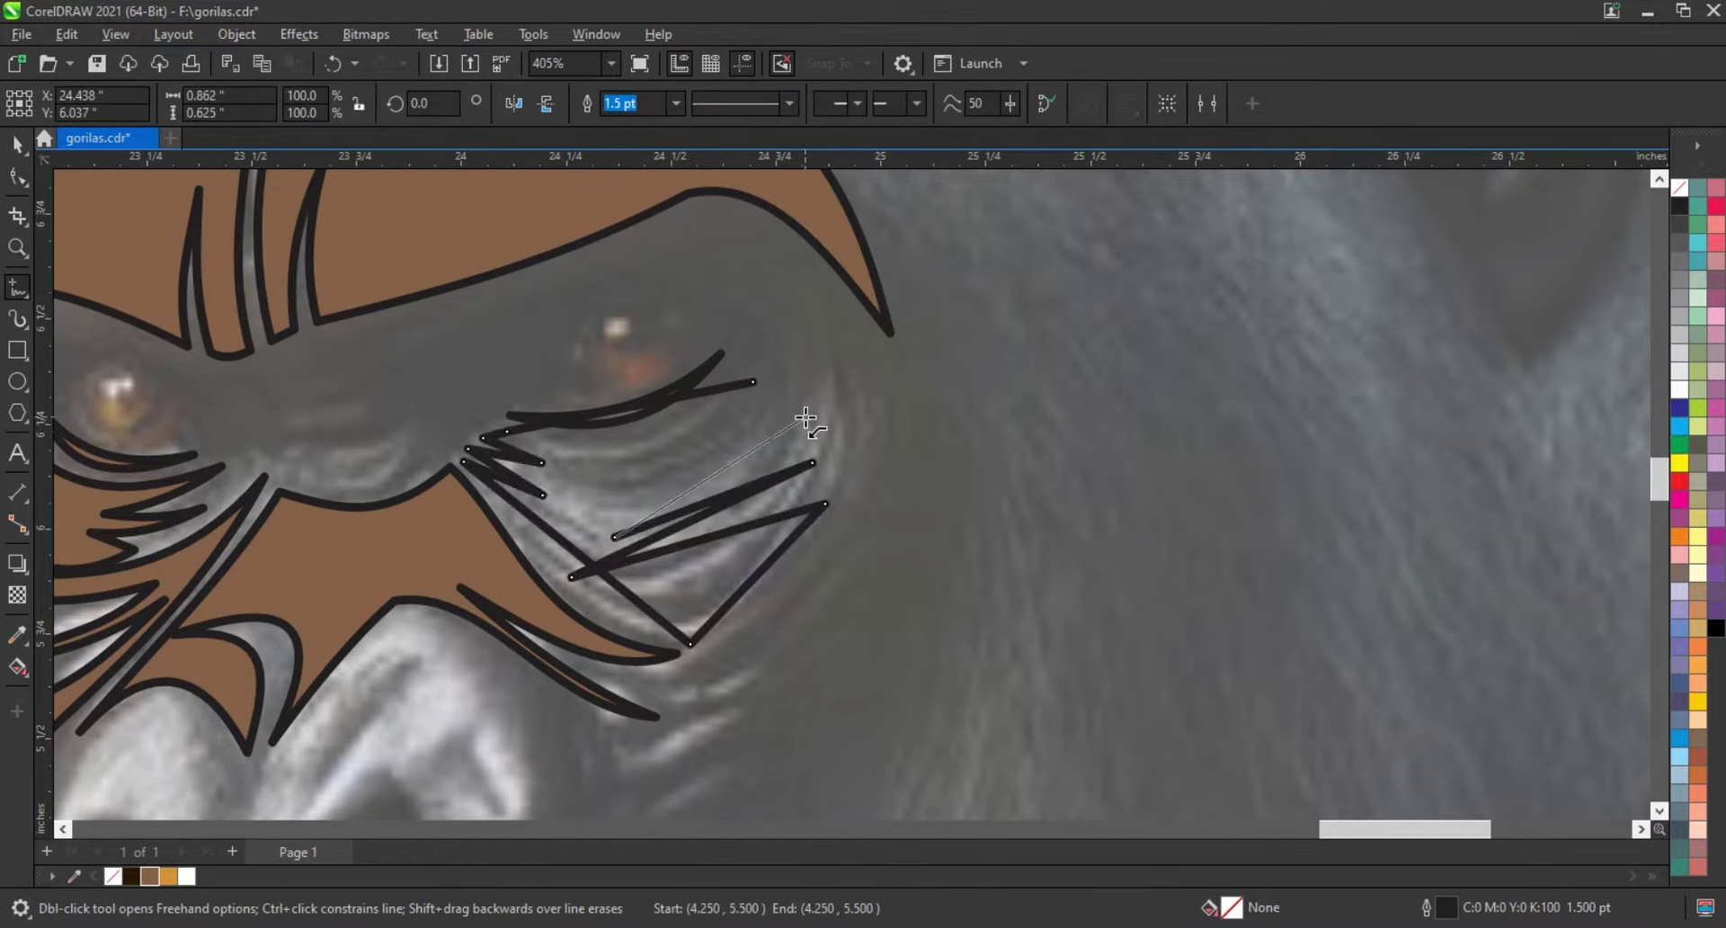
left_click(806, 416)
left_click(578, 453)
left_click(753, 382)
Step: Curve the lower crease segments to follow the skin folds
left_click(18, 177)
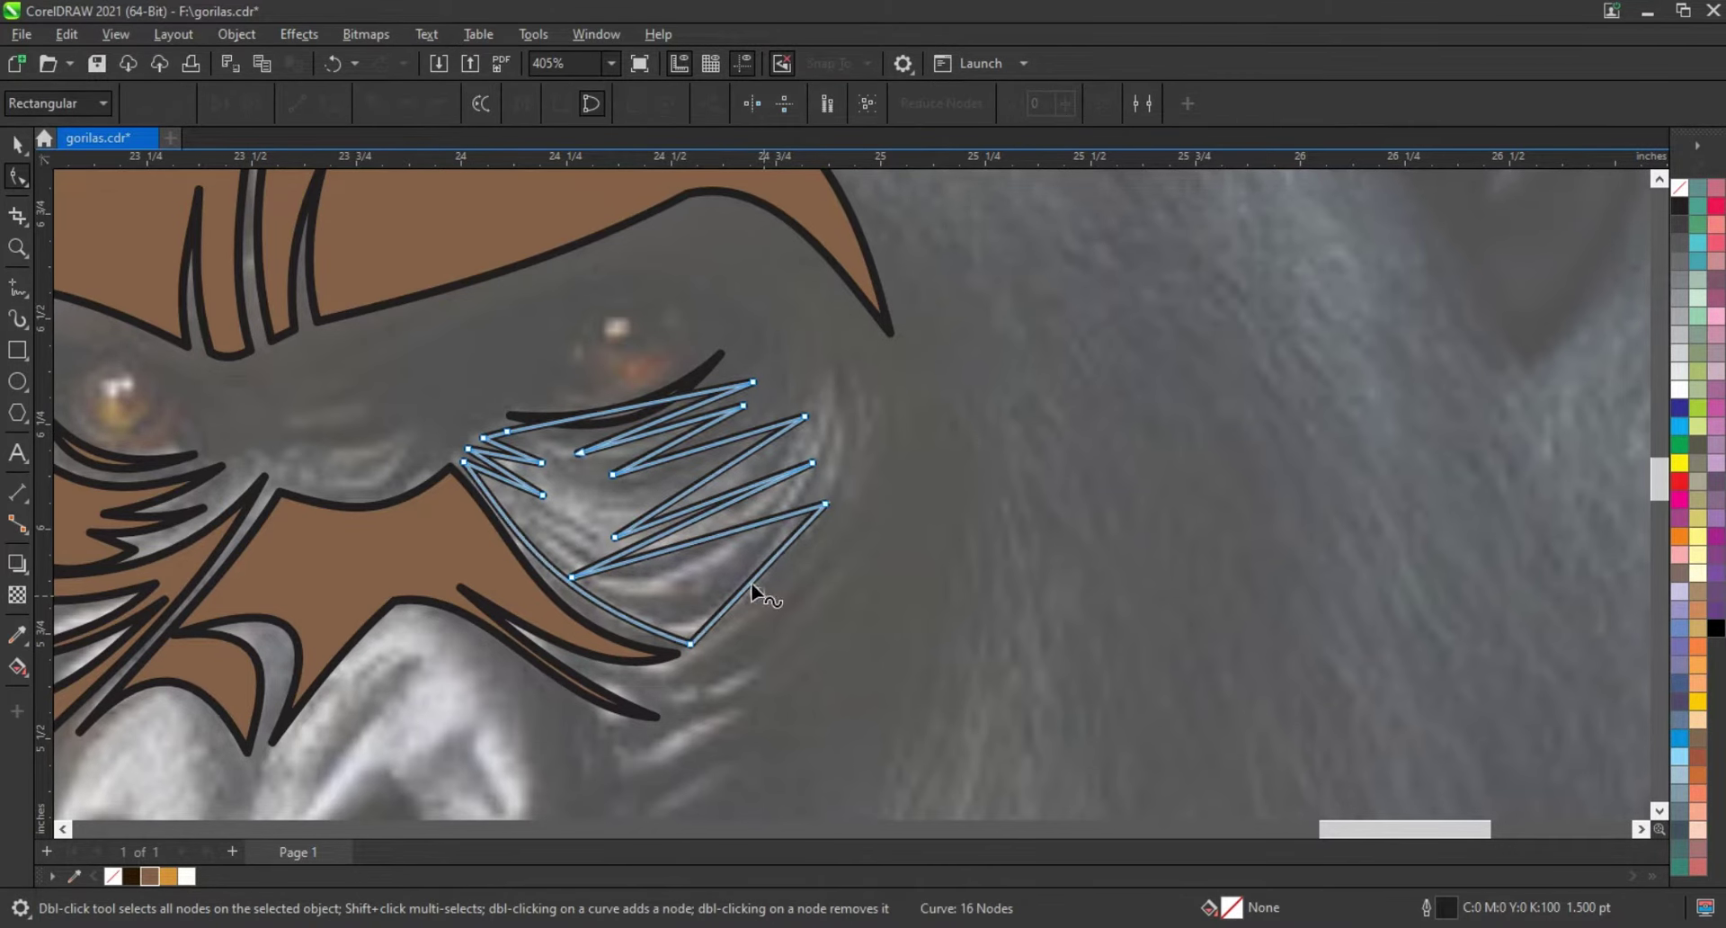
mouse_move(752, 583)
left_mouse_down()
mouse_move(692, 558)
mouse_move(709, 515)
left_mouse_up()
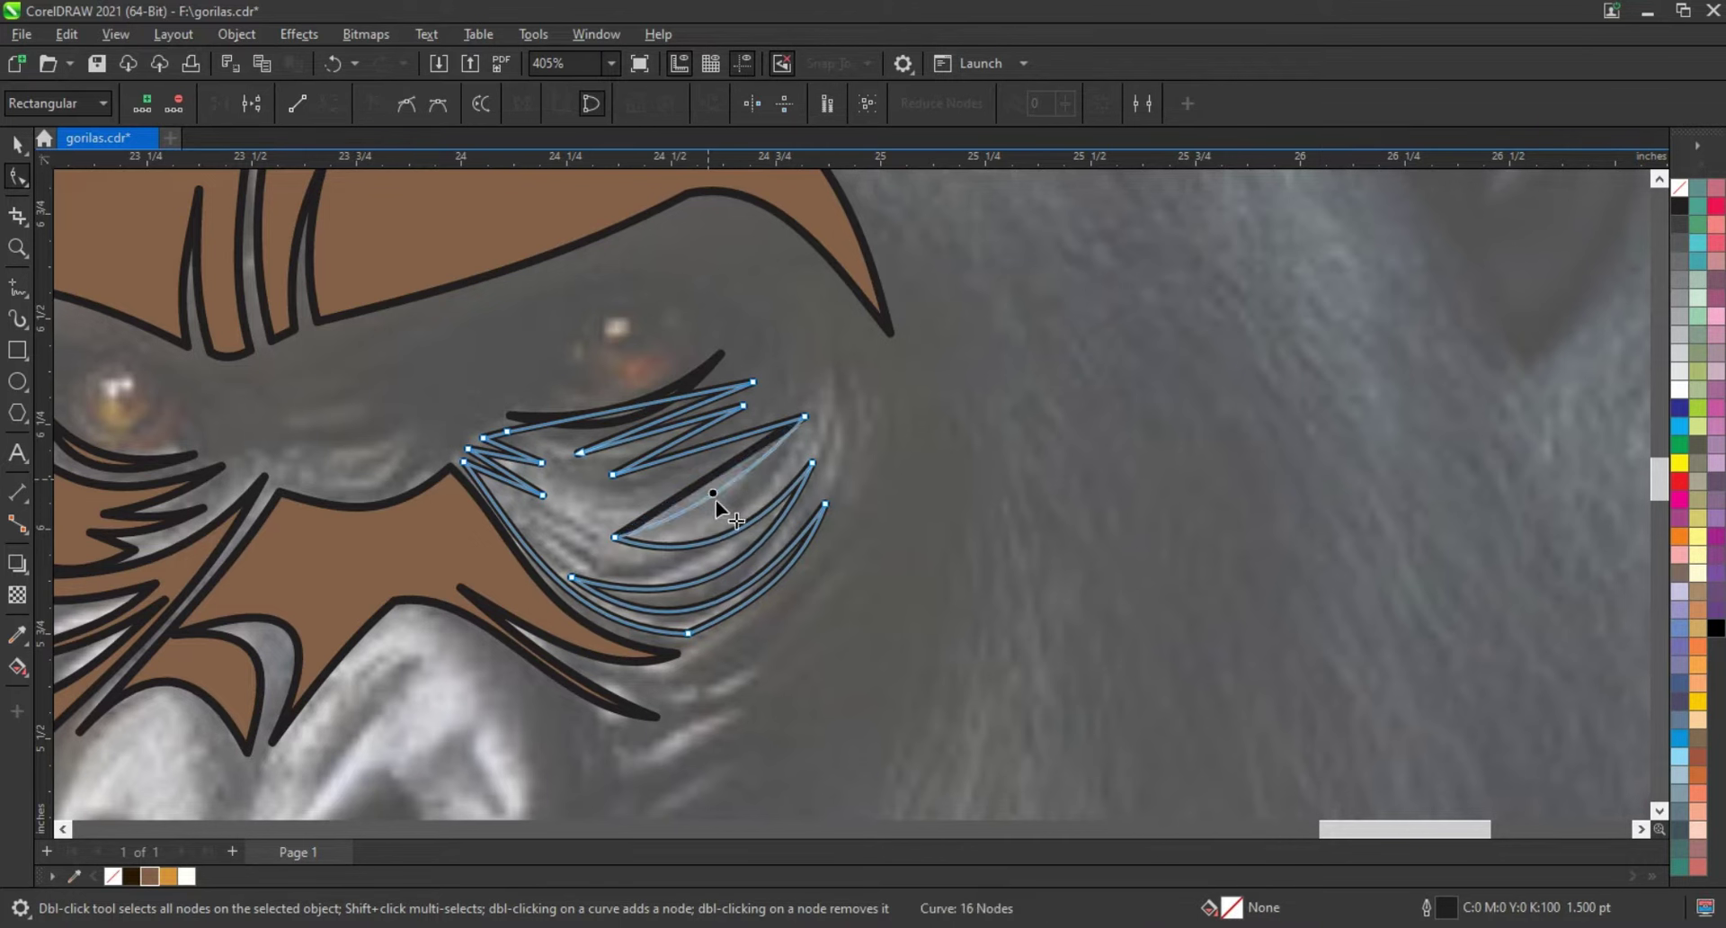
left_click_drag(712, 445, 717, 474)
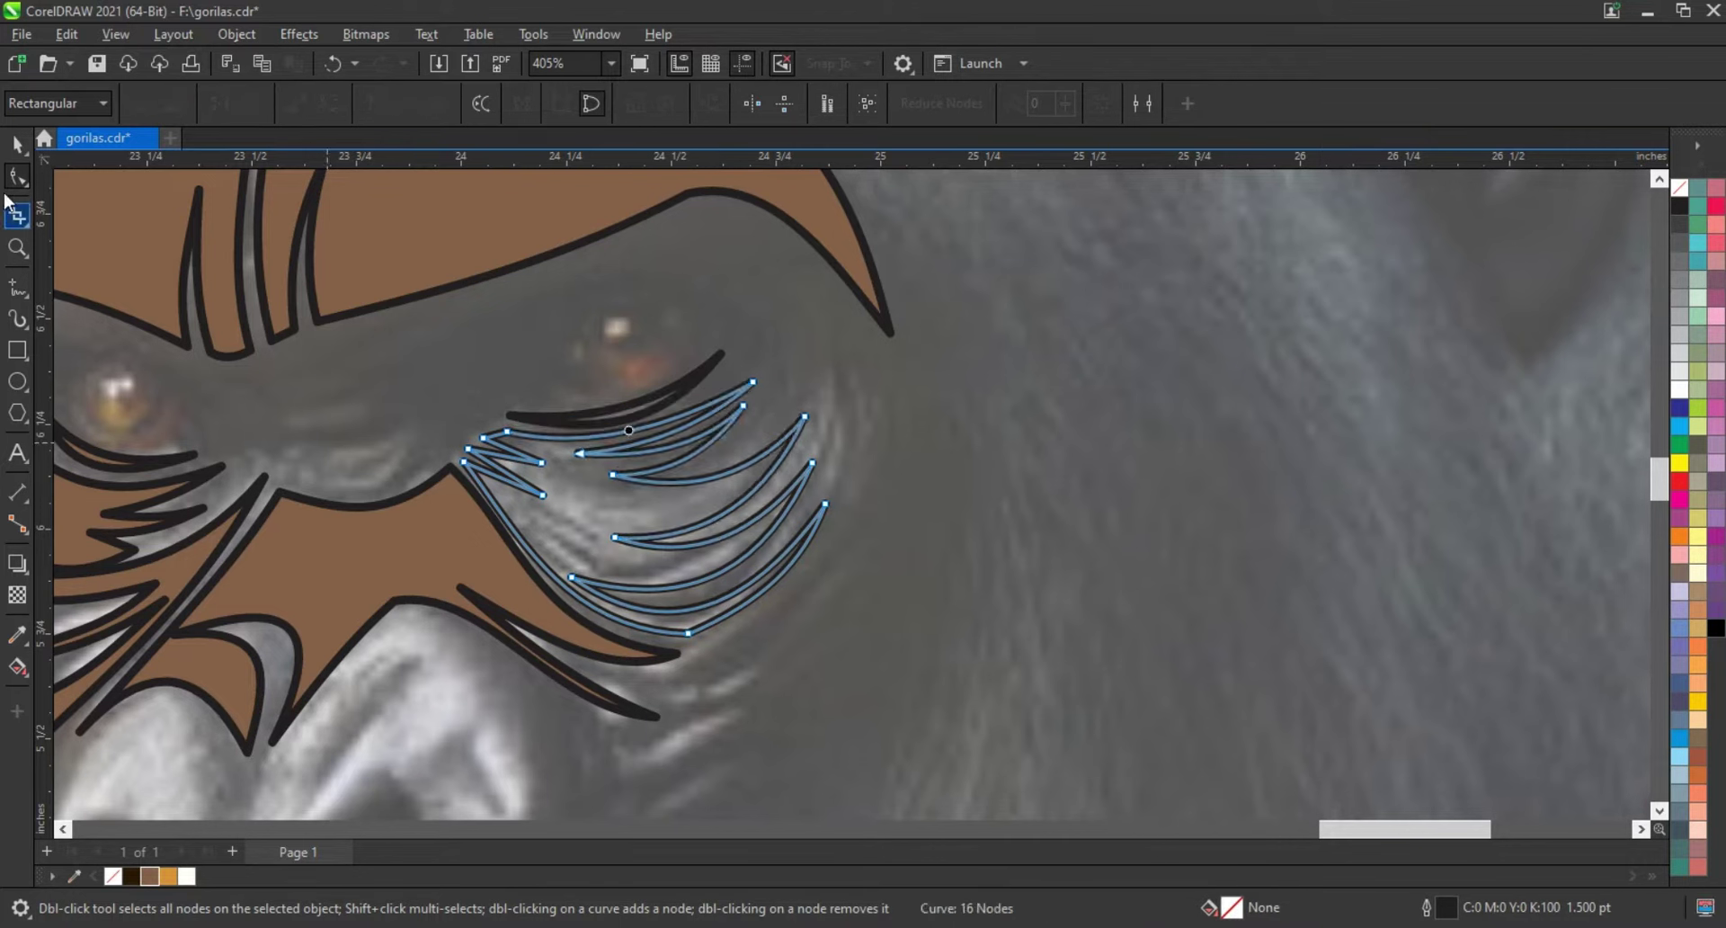
key("space")
Step: Zoom on the nose and mouth and trace a jagged lower-face outline around nose, cheek and chin
scroll(734, 440, "down", 3)
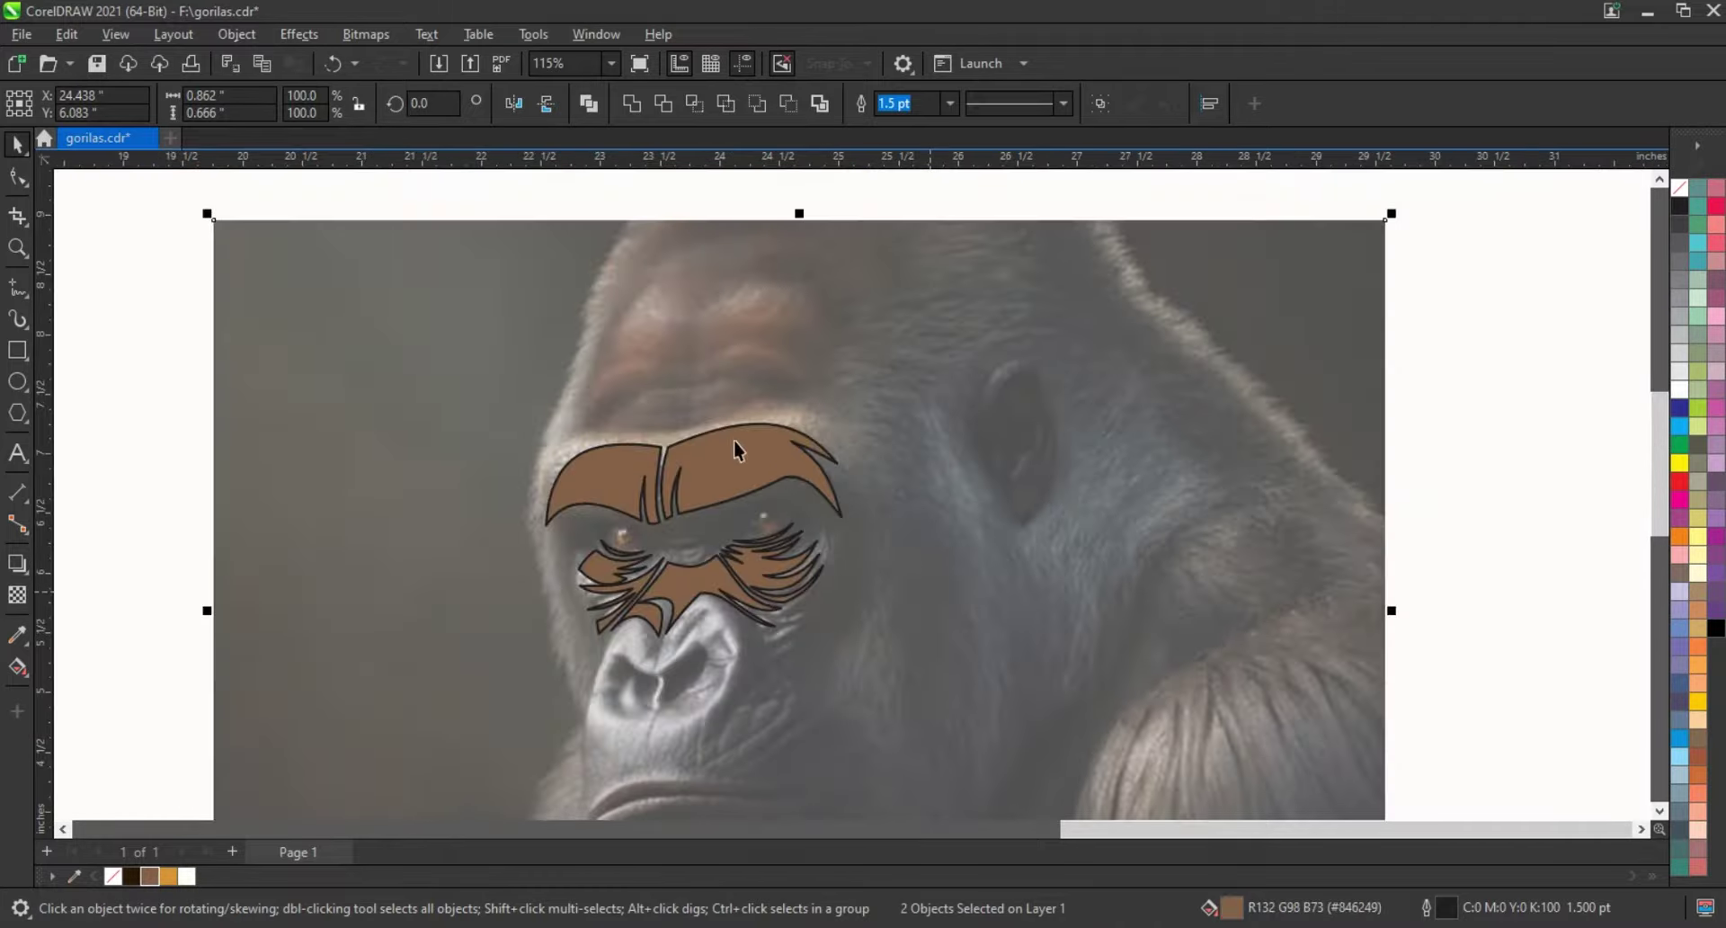
scroll(733, 439, "down", 1)
key("z")
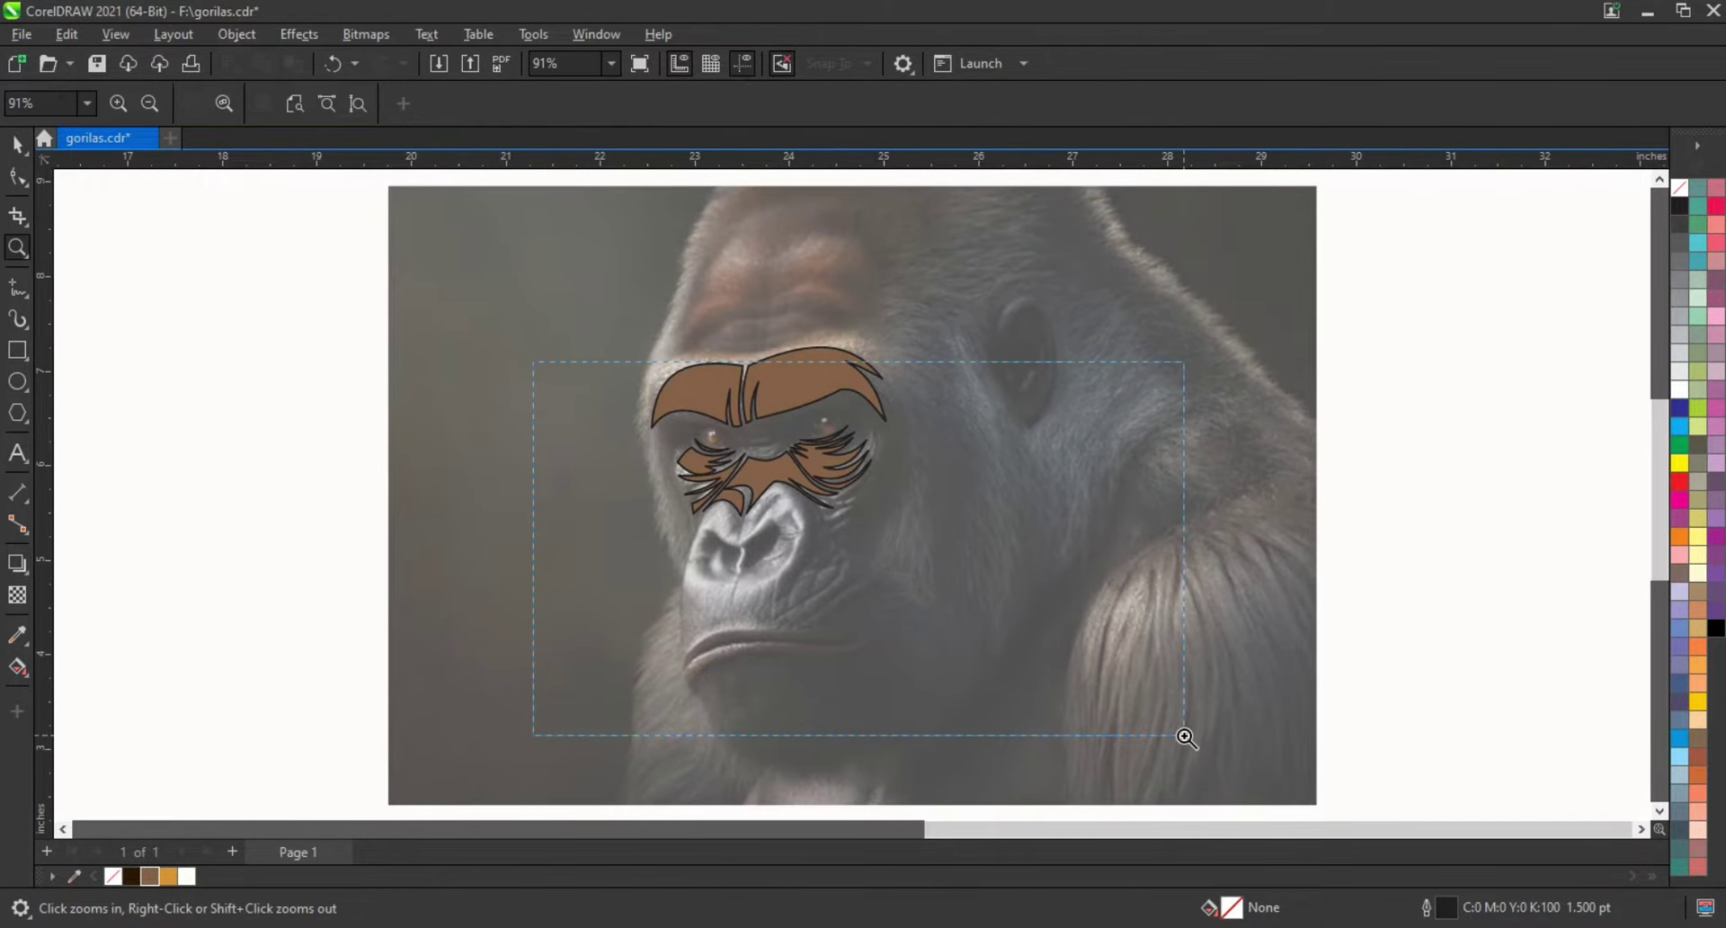
left_click_drag(534, 363, 1184, 735)
left_click(17, 288)
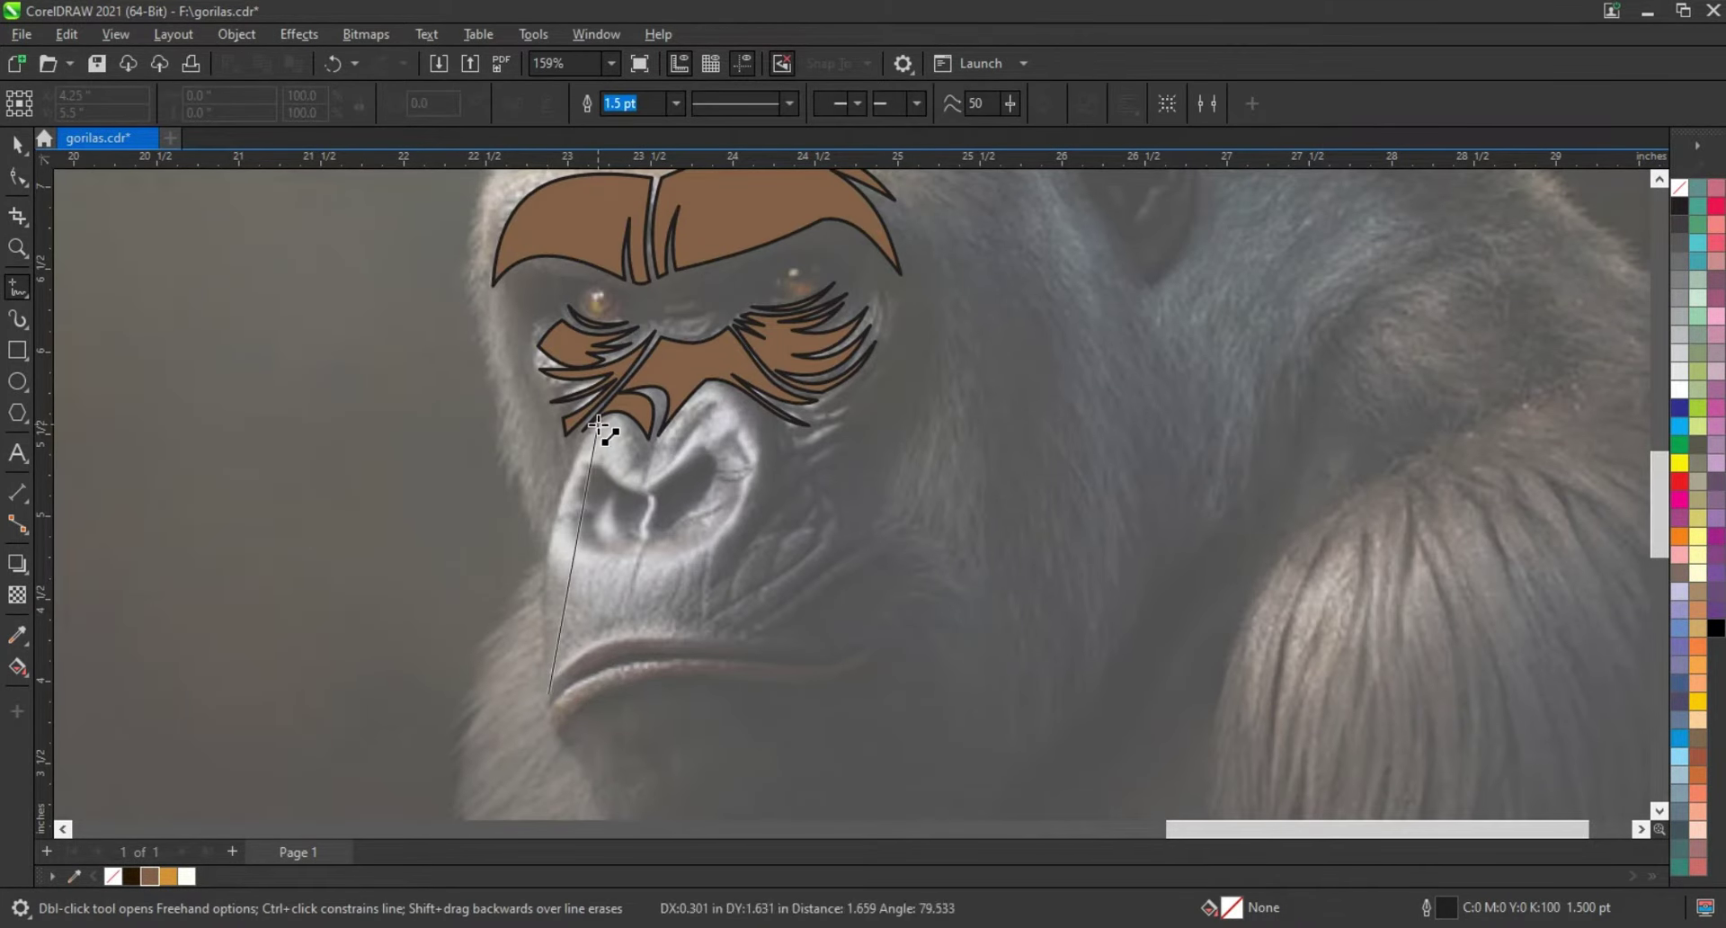
left_click(597, 424)
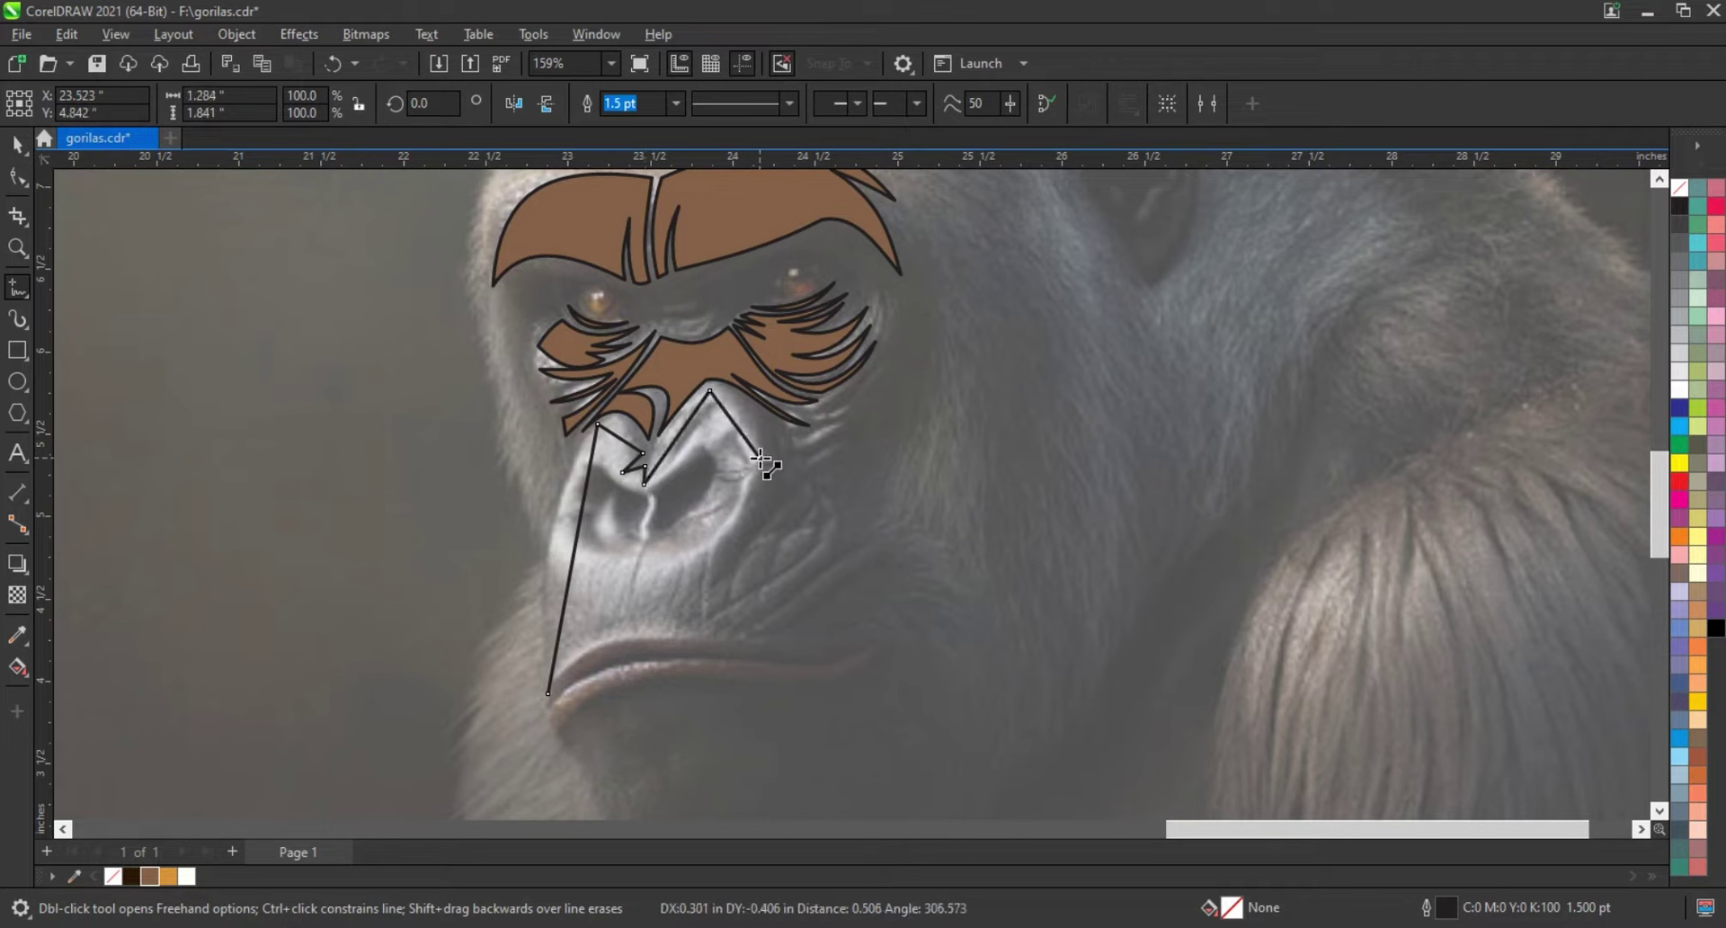
left_click(726, 559)
left_click(790, 454)
left_click(766, 515)
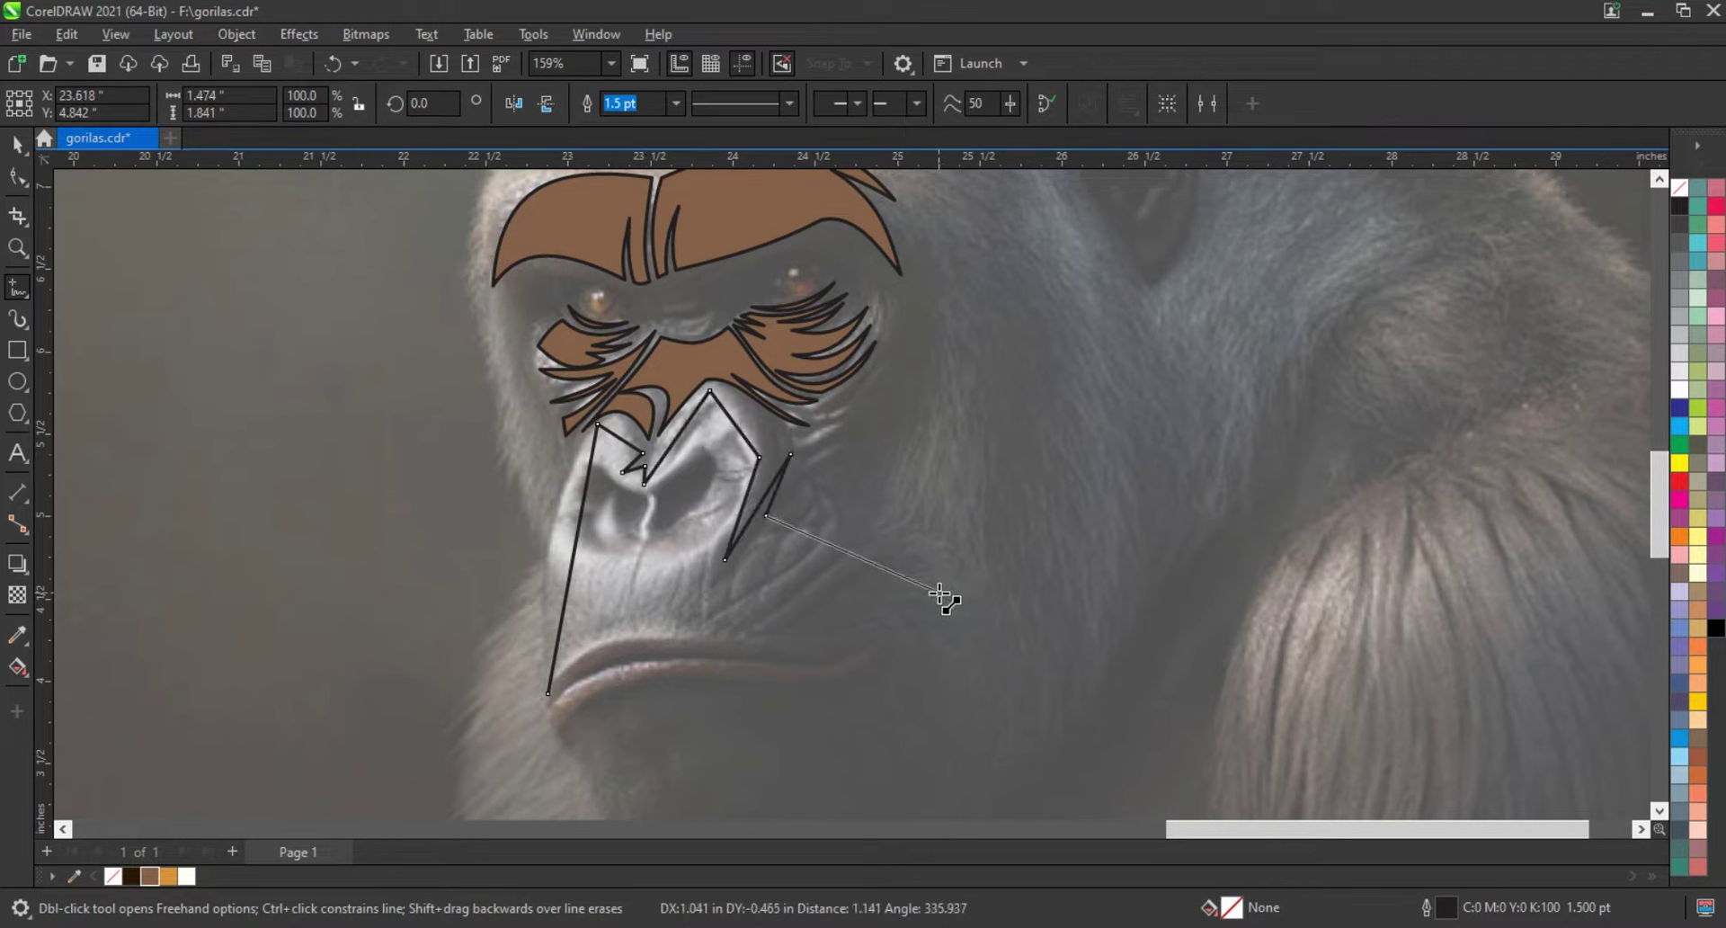
left_click(925, 655)
left_click(861, 595)
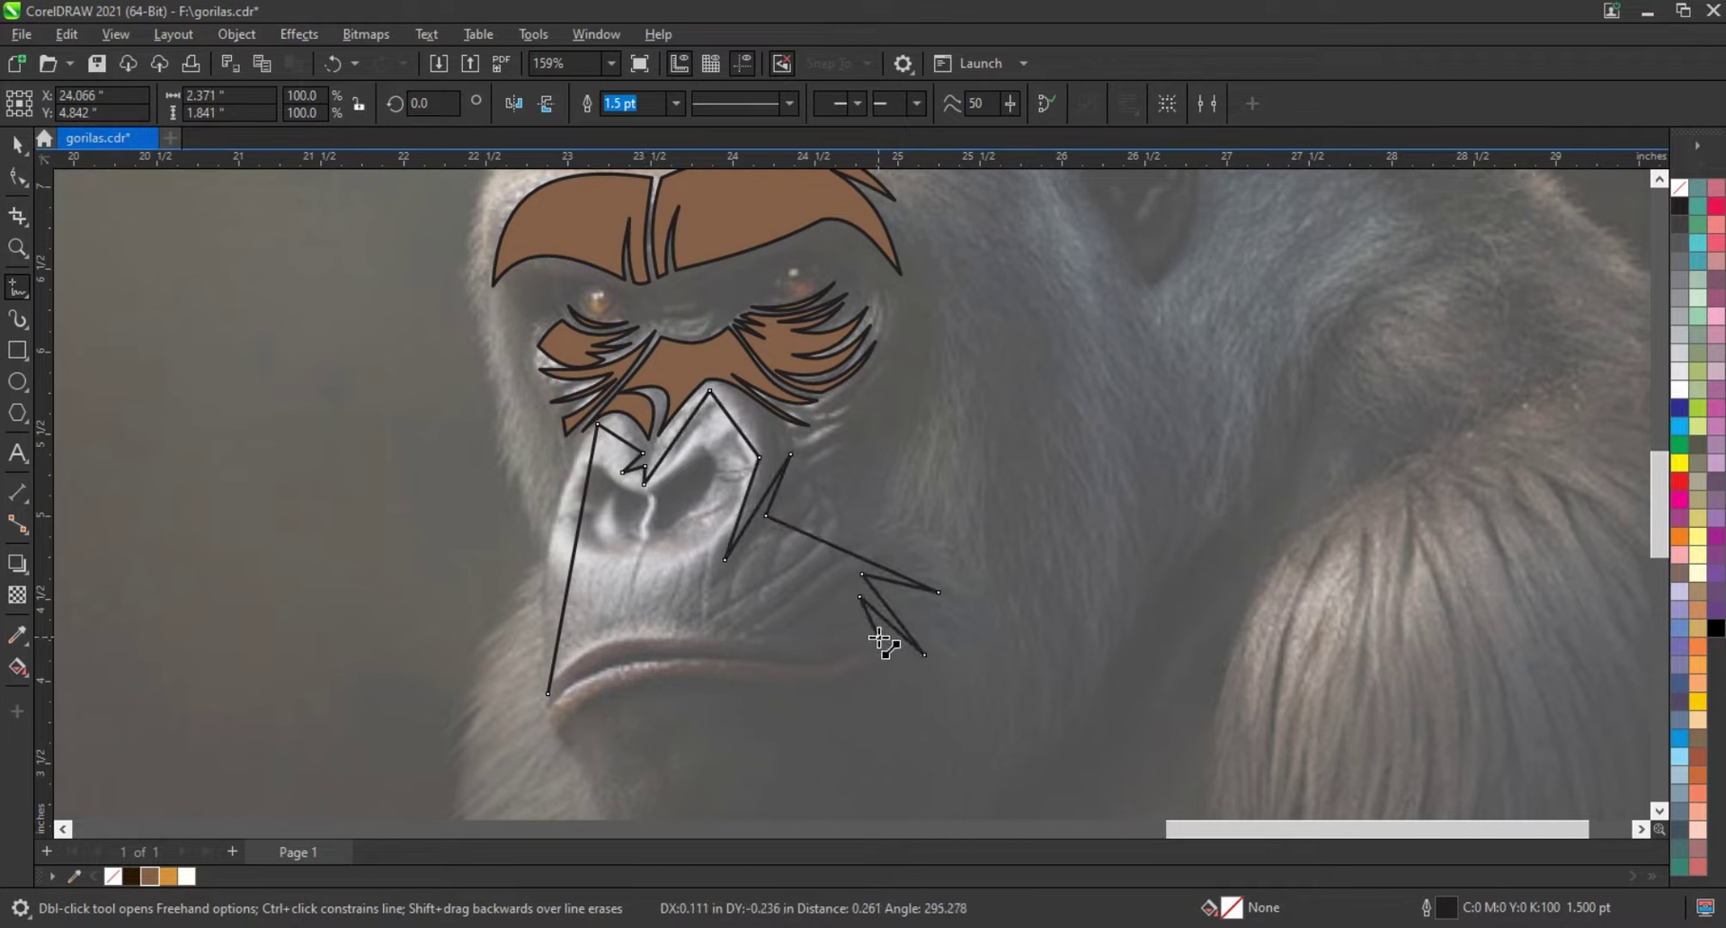
left_click(878, 636)
left_click(549, 694)
Step: Close the lower-face outline and curve its nose, chin and lip edges
left_click(19, 177)
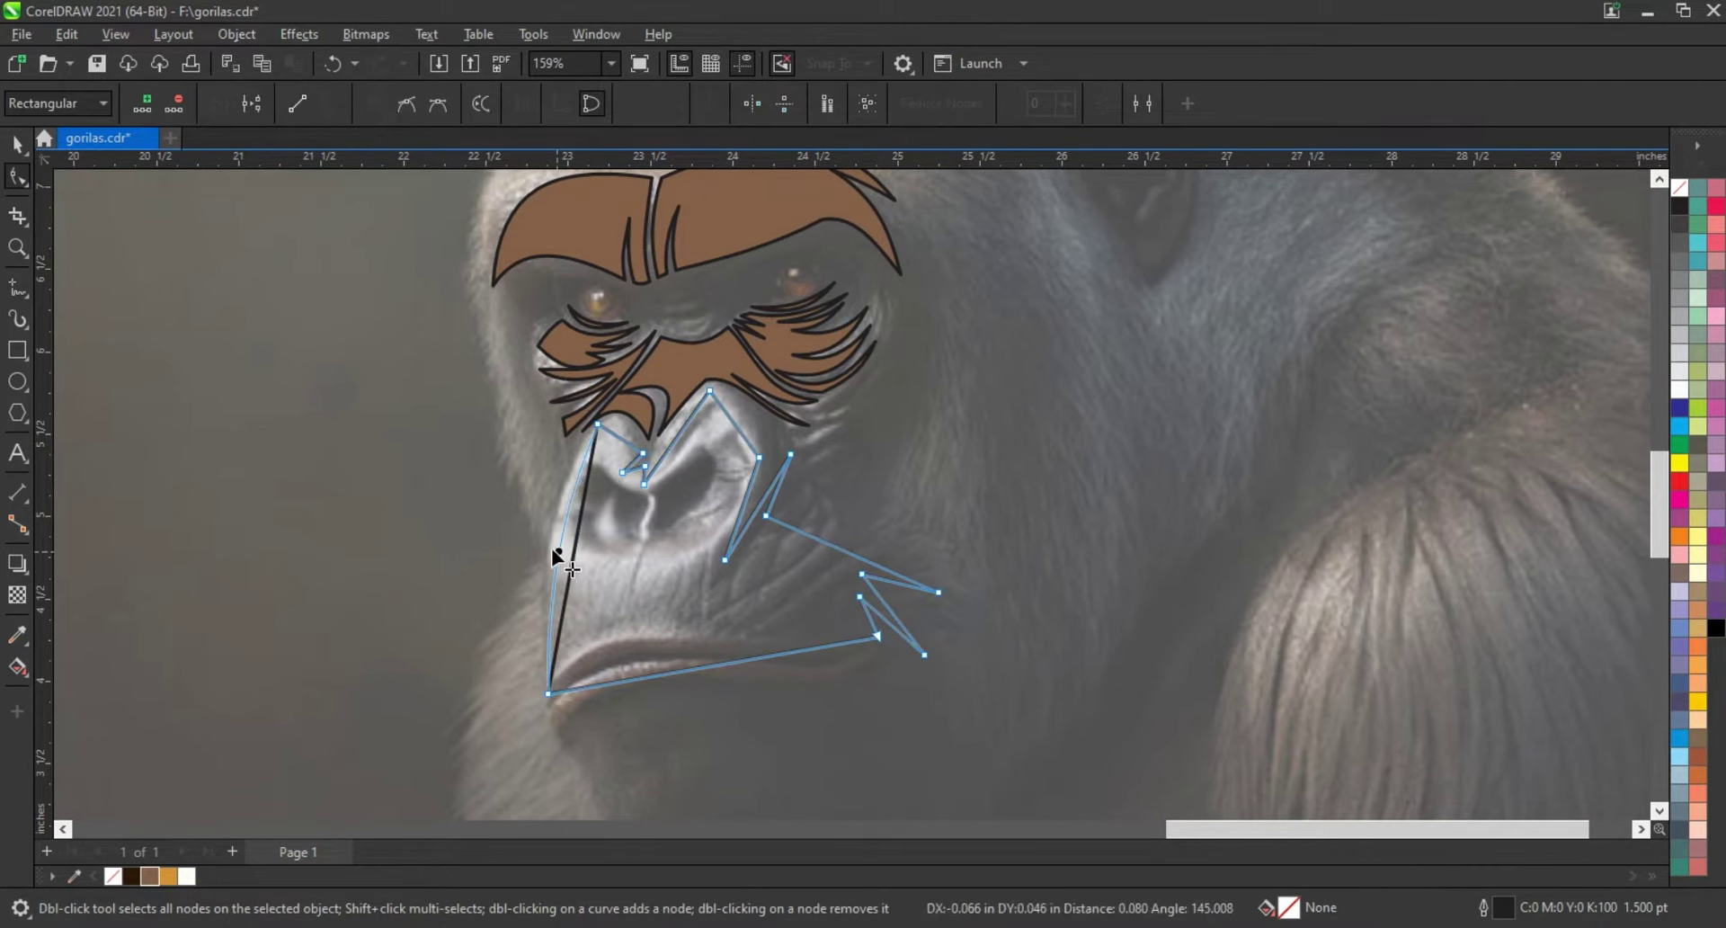
left_click_drag(578, 539, 552, 548)
left_click_drag(673, 452, 738, 413)
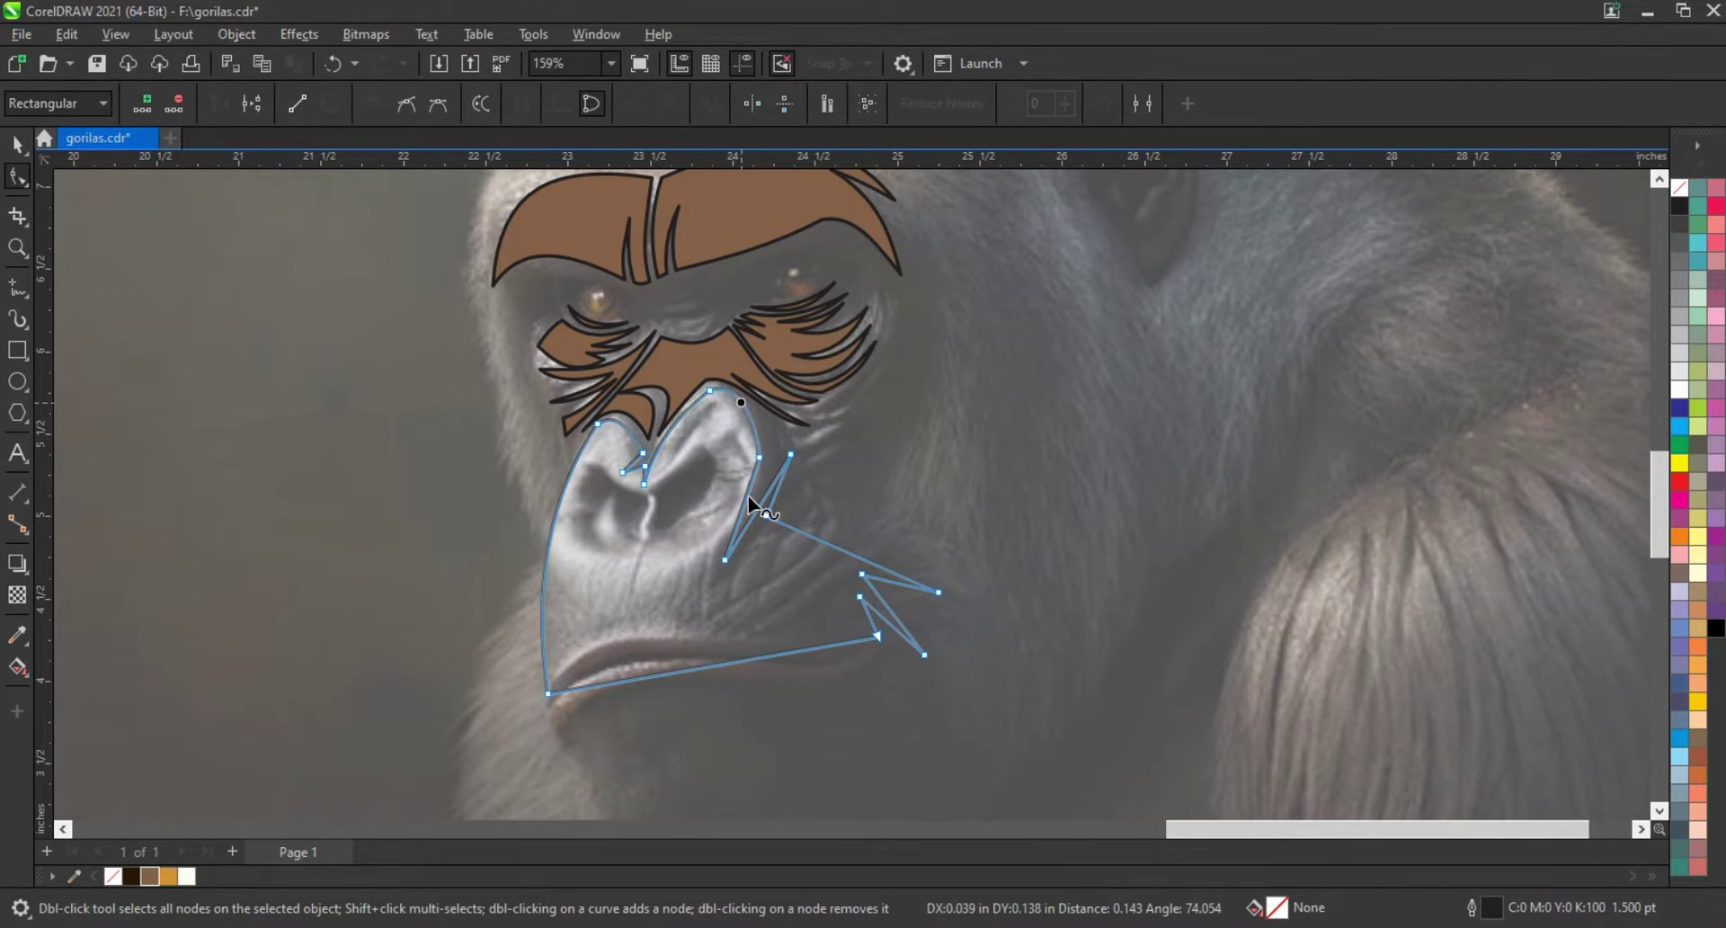
left_click_drag(748, 494, 754, 490)
left_click_drag(834, 546, 829, 532)
left_click_drag(899, 582, 908, 606)
left_click(784, 654)
left_click_drag(784, 658, 608, 597)
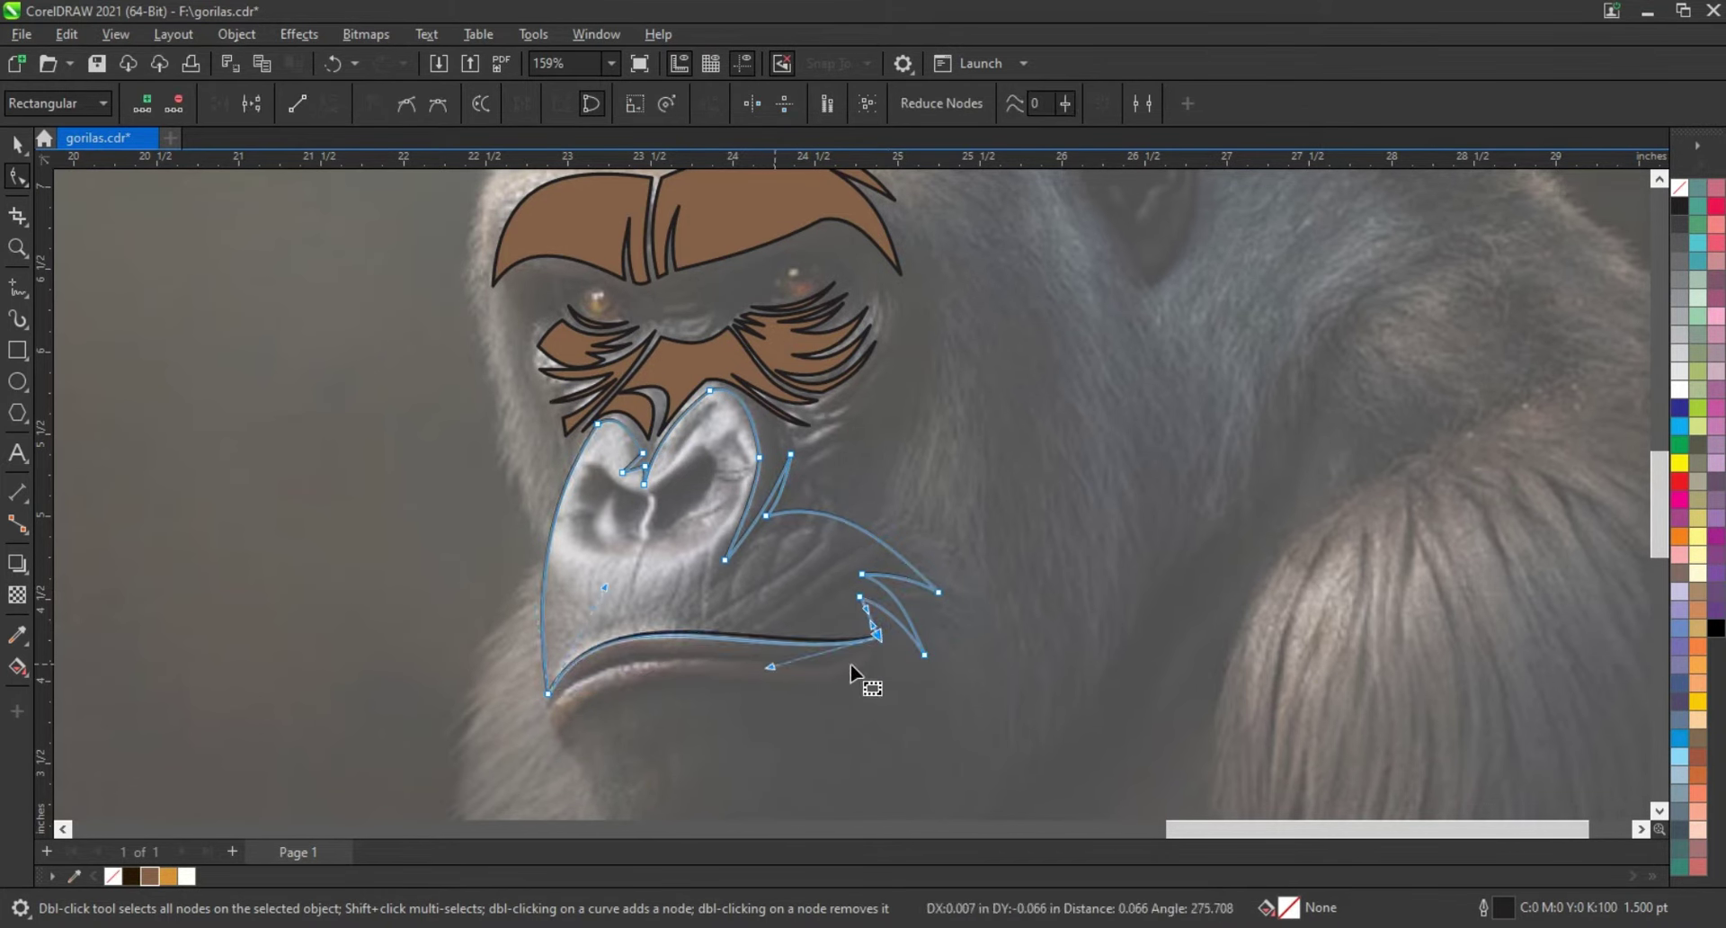
left_click(860, 596)
Step: Draw a freehand nostril, then fill it and the lower face brown
left_click(12, 295)
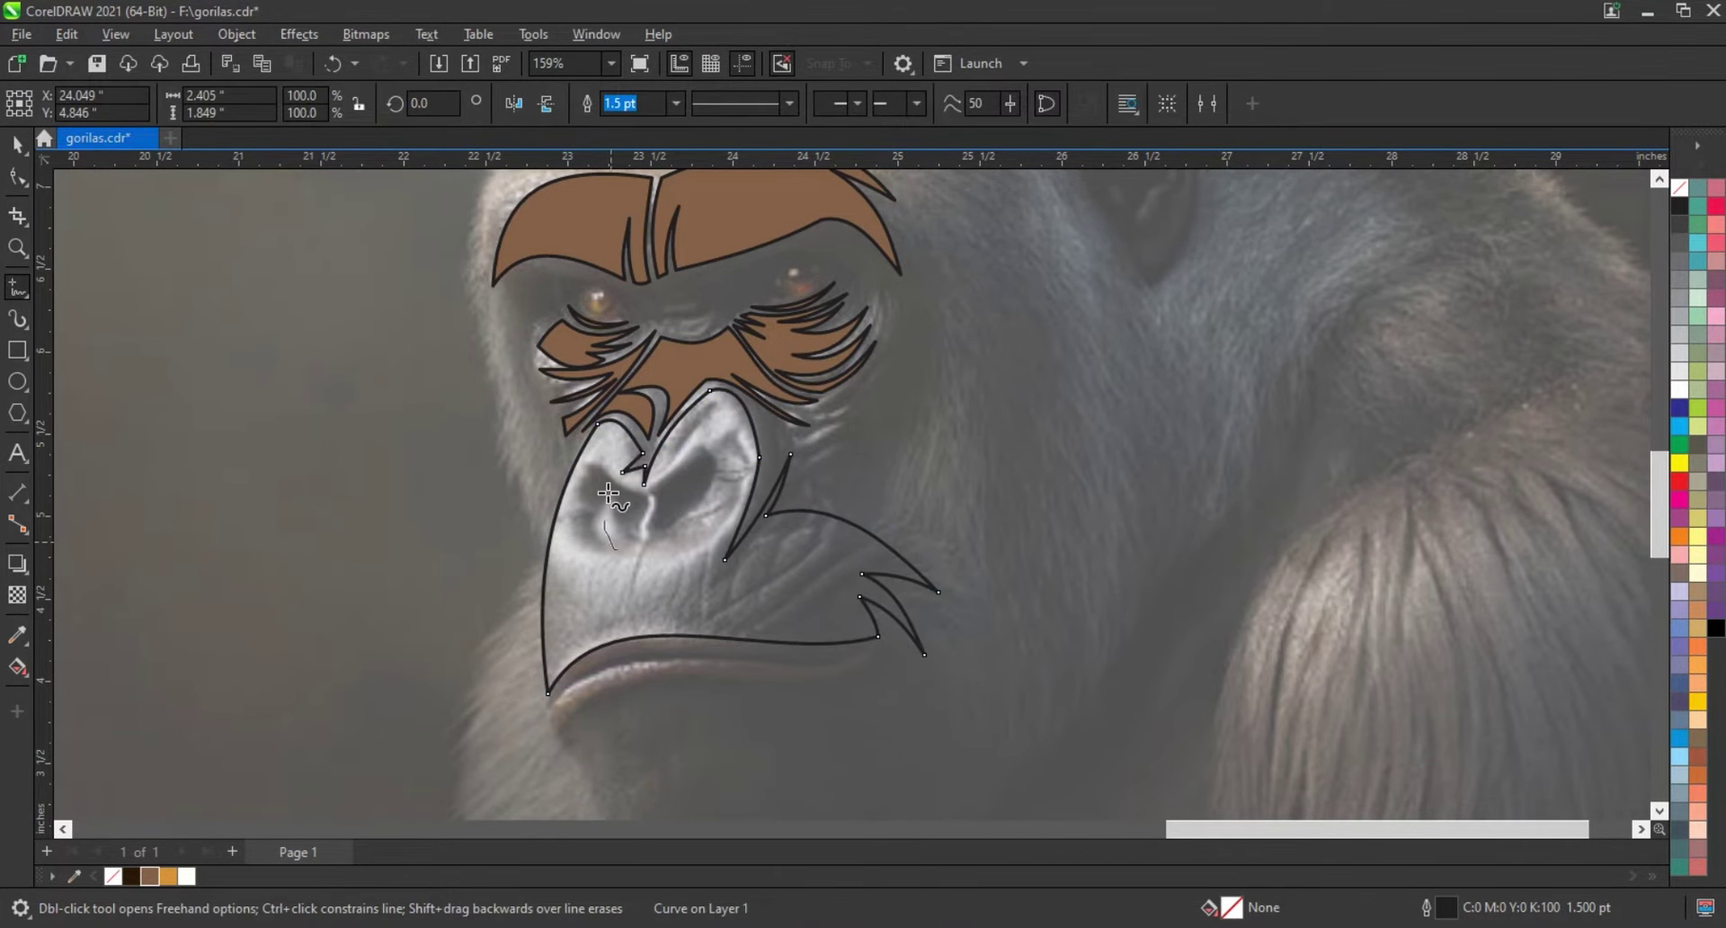
left_click_drag(618, 549, 655, 540)
left_click(16, 143)
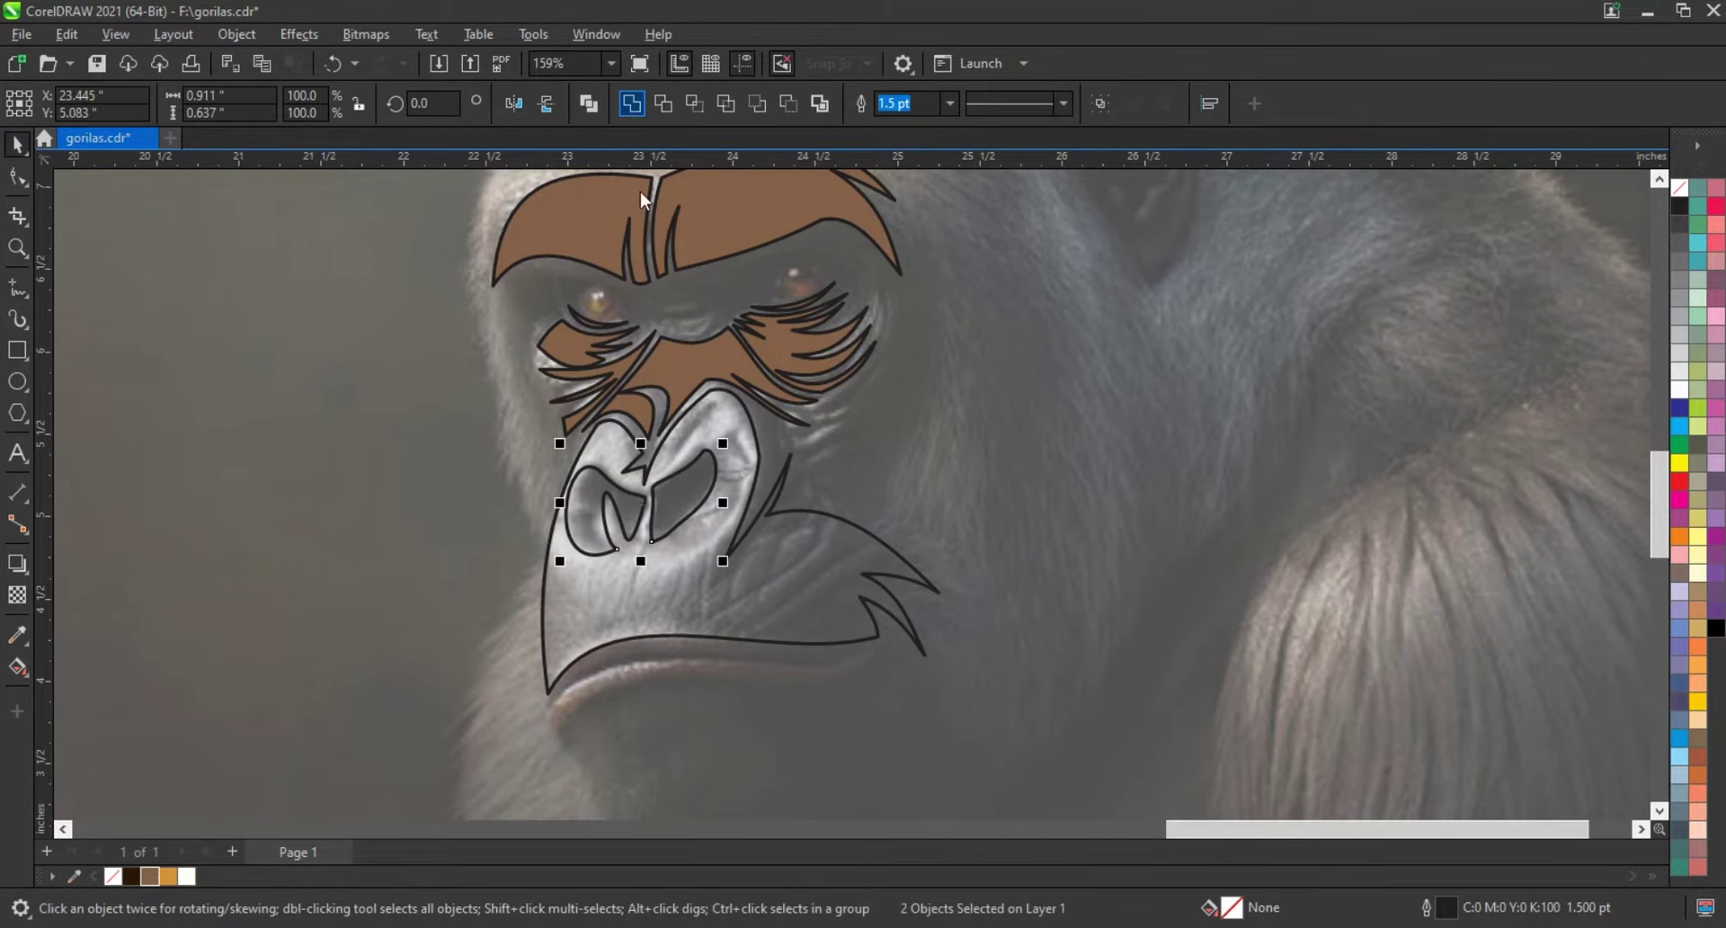
left_click(149, 876)
Step: Zoom to the gorilla photo and begin a polyline head outline down its left side
scroll(326, 486, "down", 3)
left_click(828, 463)
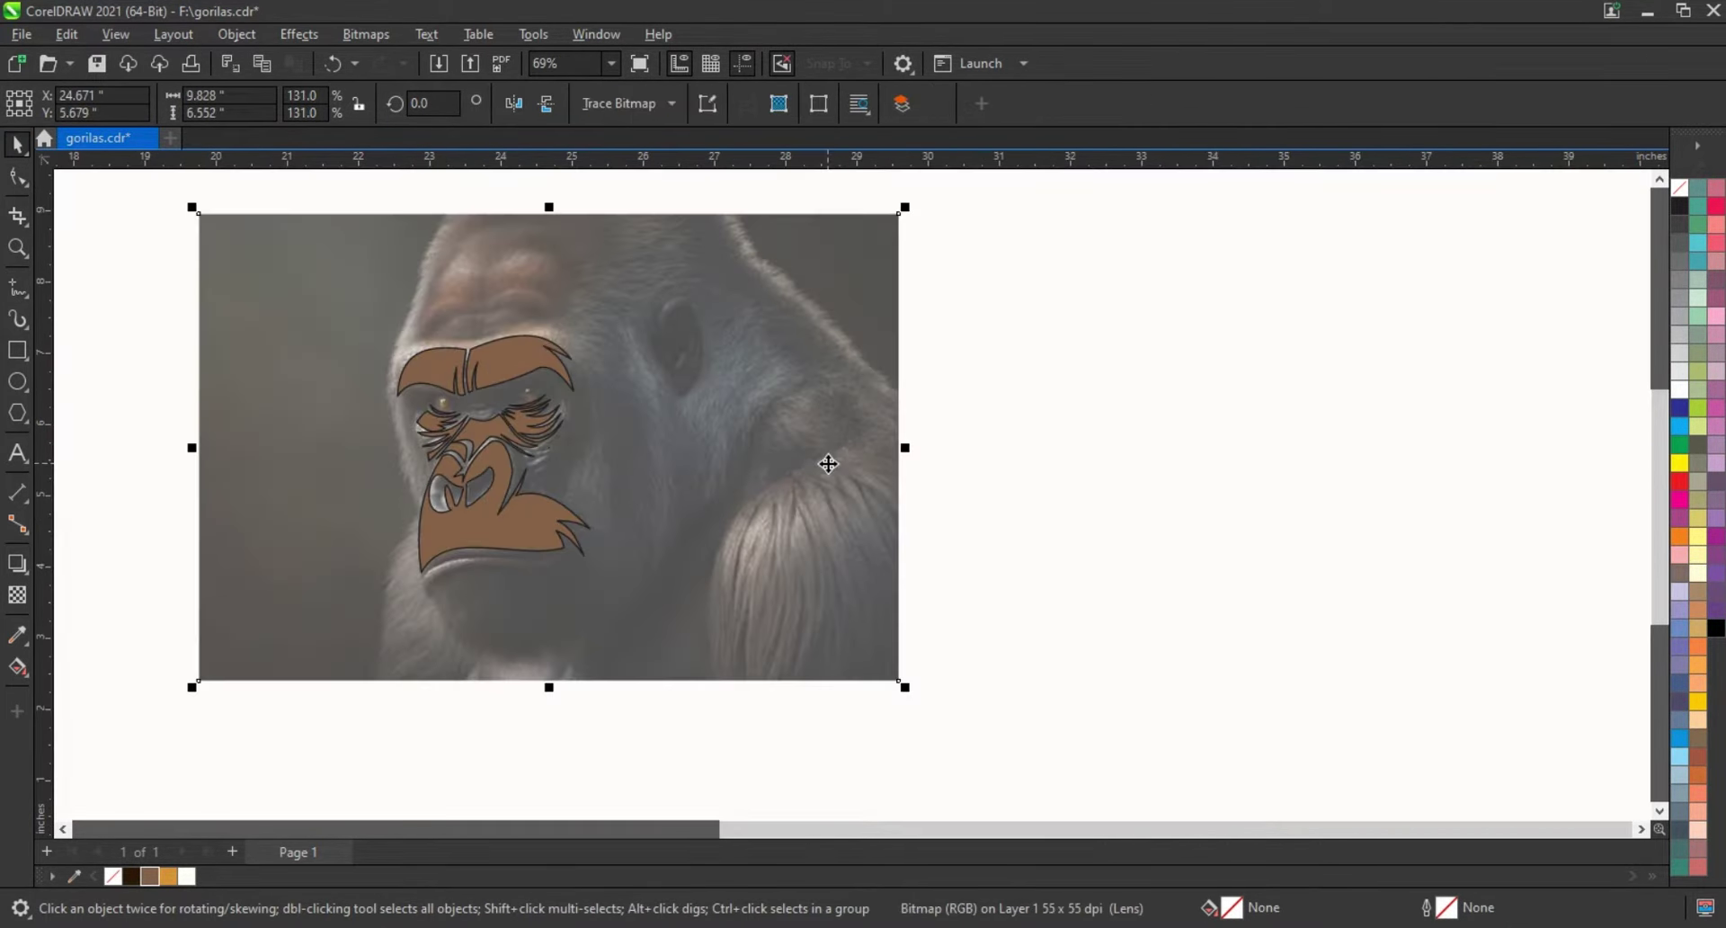
left_click(16, 248)
right_click(749, 445)
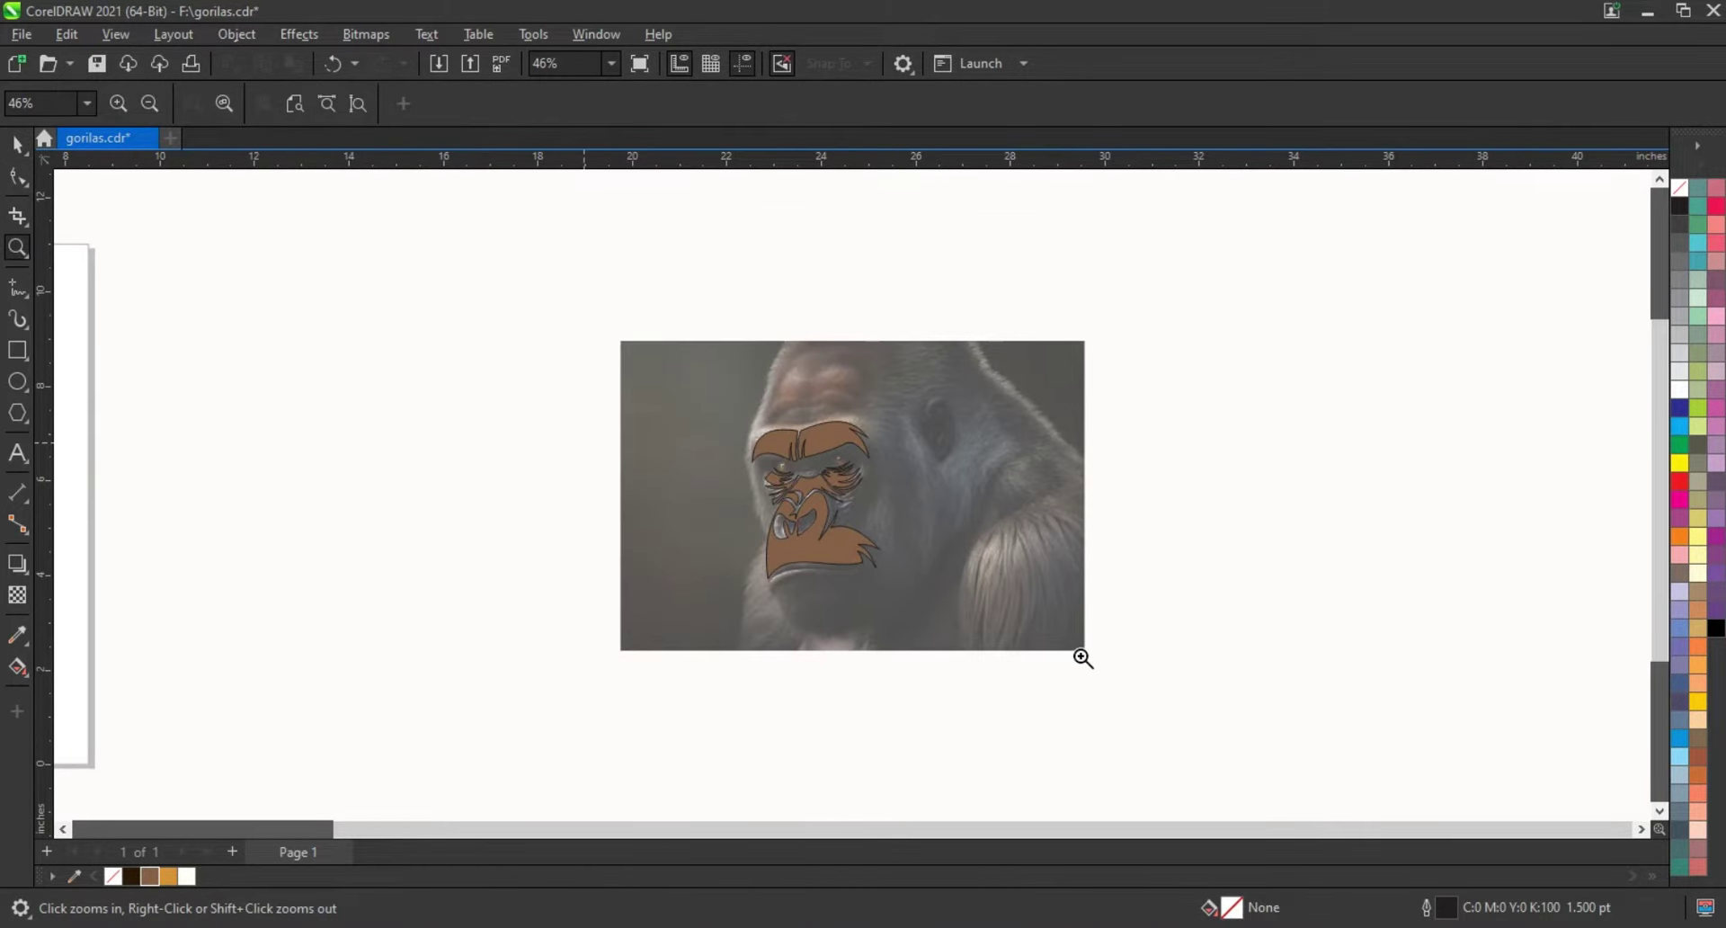
key("F4")
key("F5")
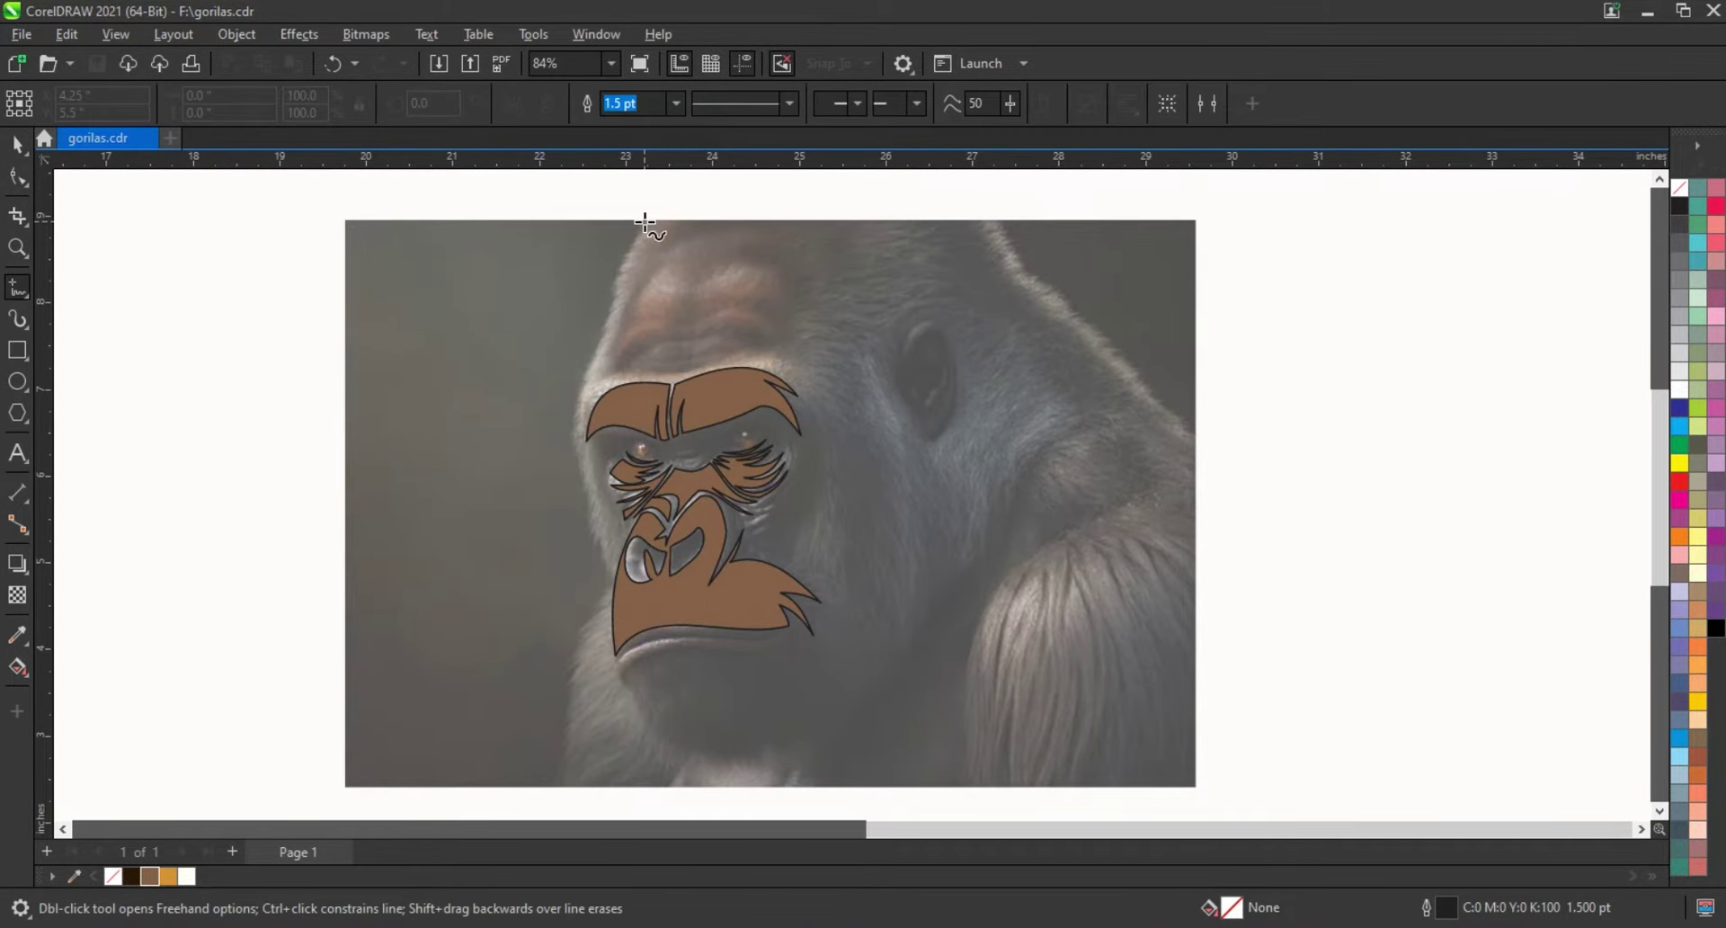
left_click(644, 222)
double_click(616, 282)
left_click(595, 309)
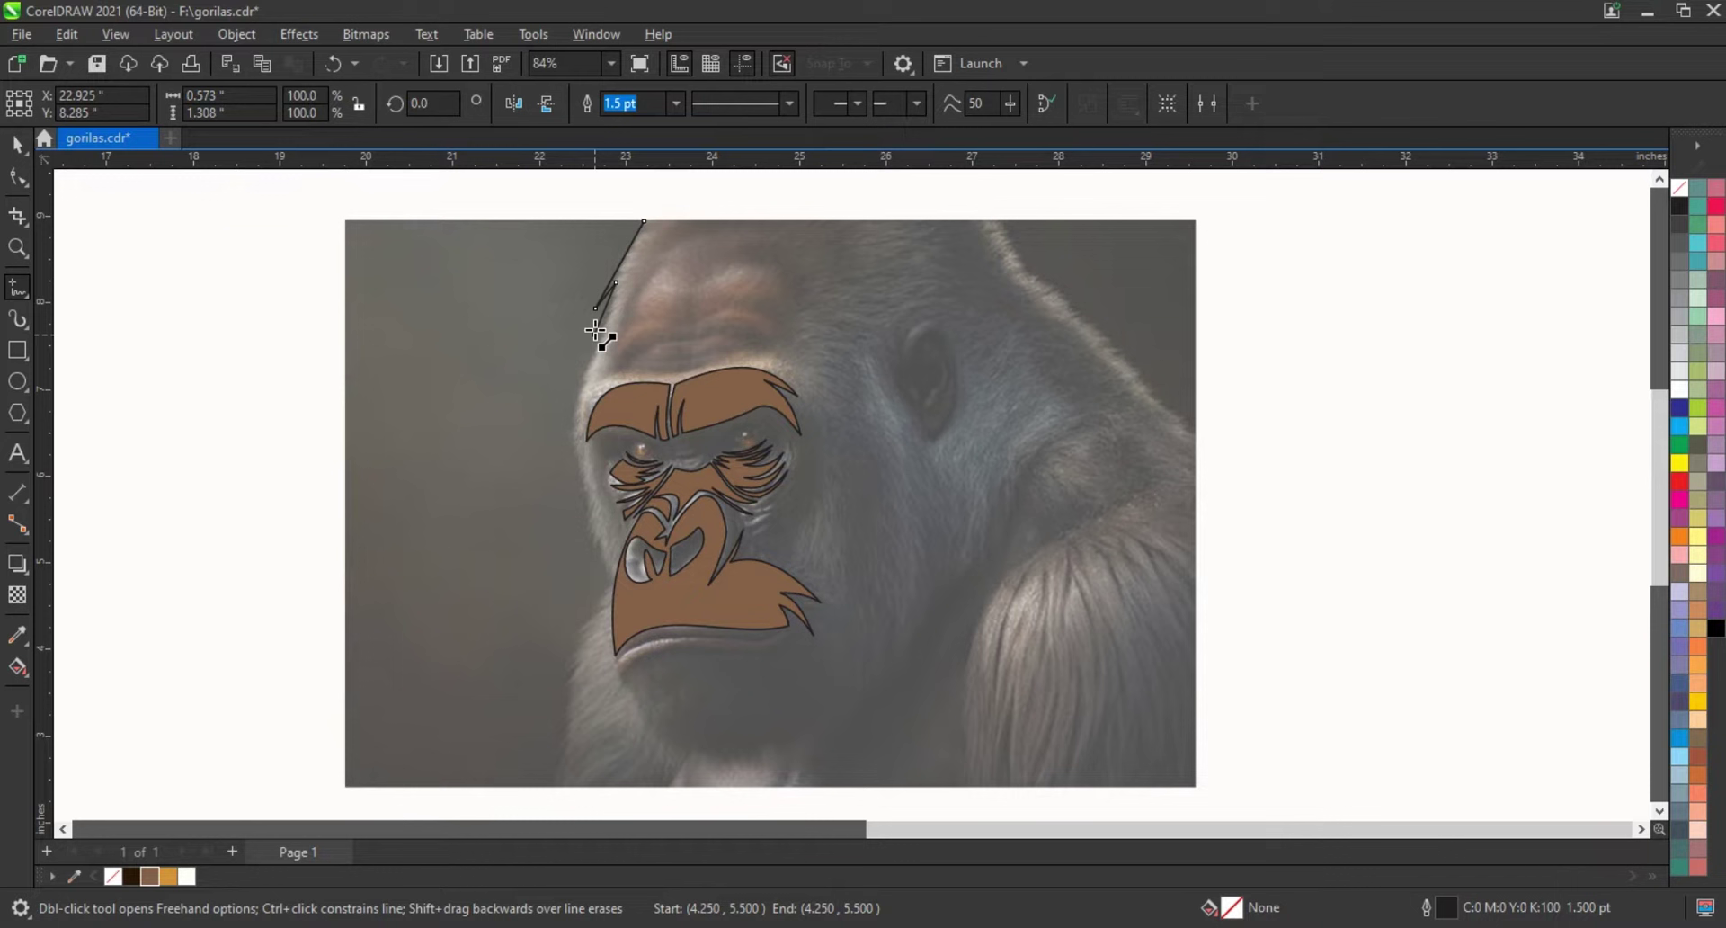
left_click(579, 377)
Step: Extend the head outline to the photo's bottom corners and close it at the top
left_click(596, 361)
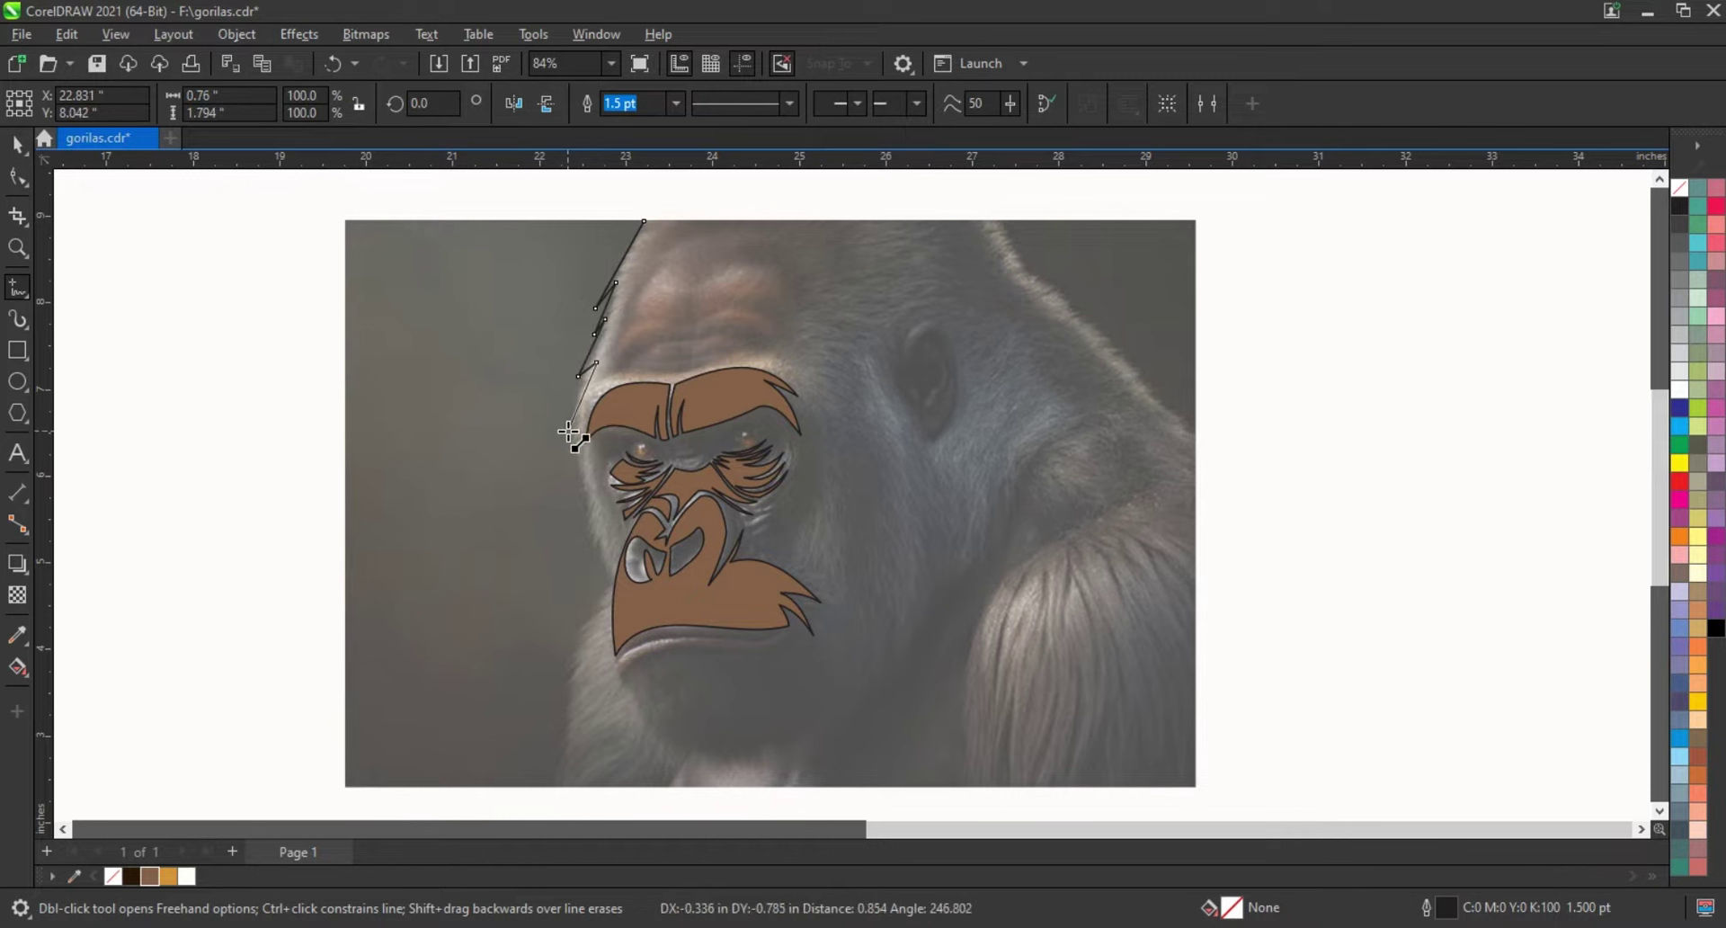
left_click(612, 569)
left_click(561, 781)
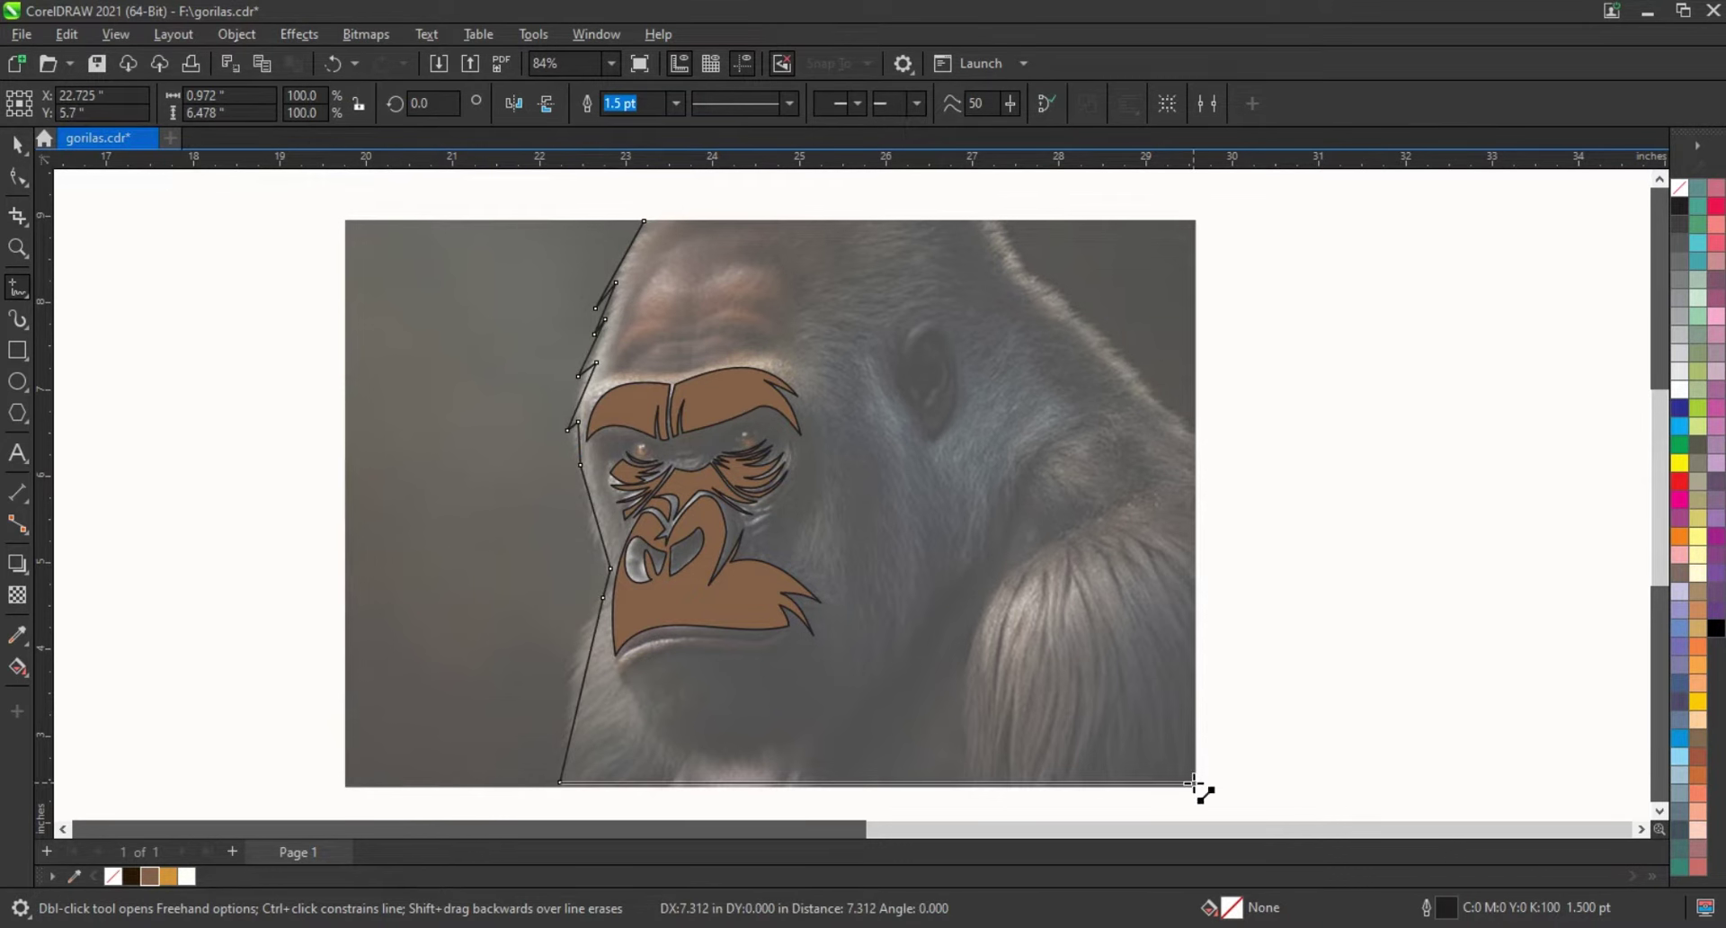
left_click(1194, 782)
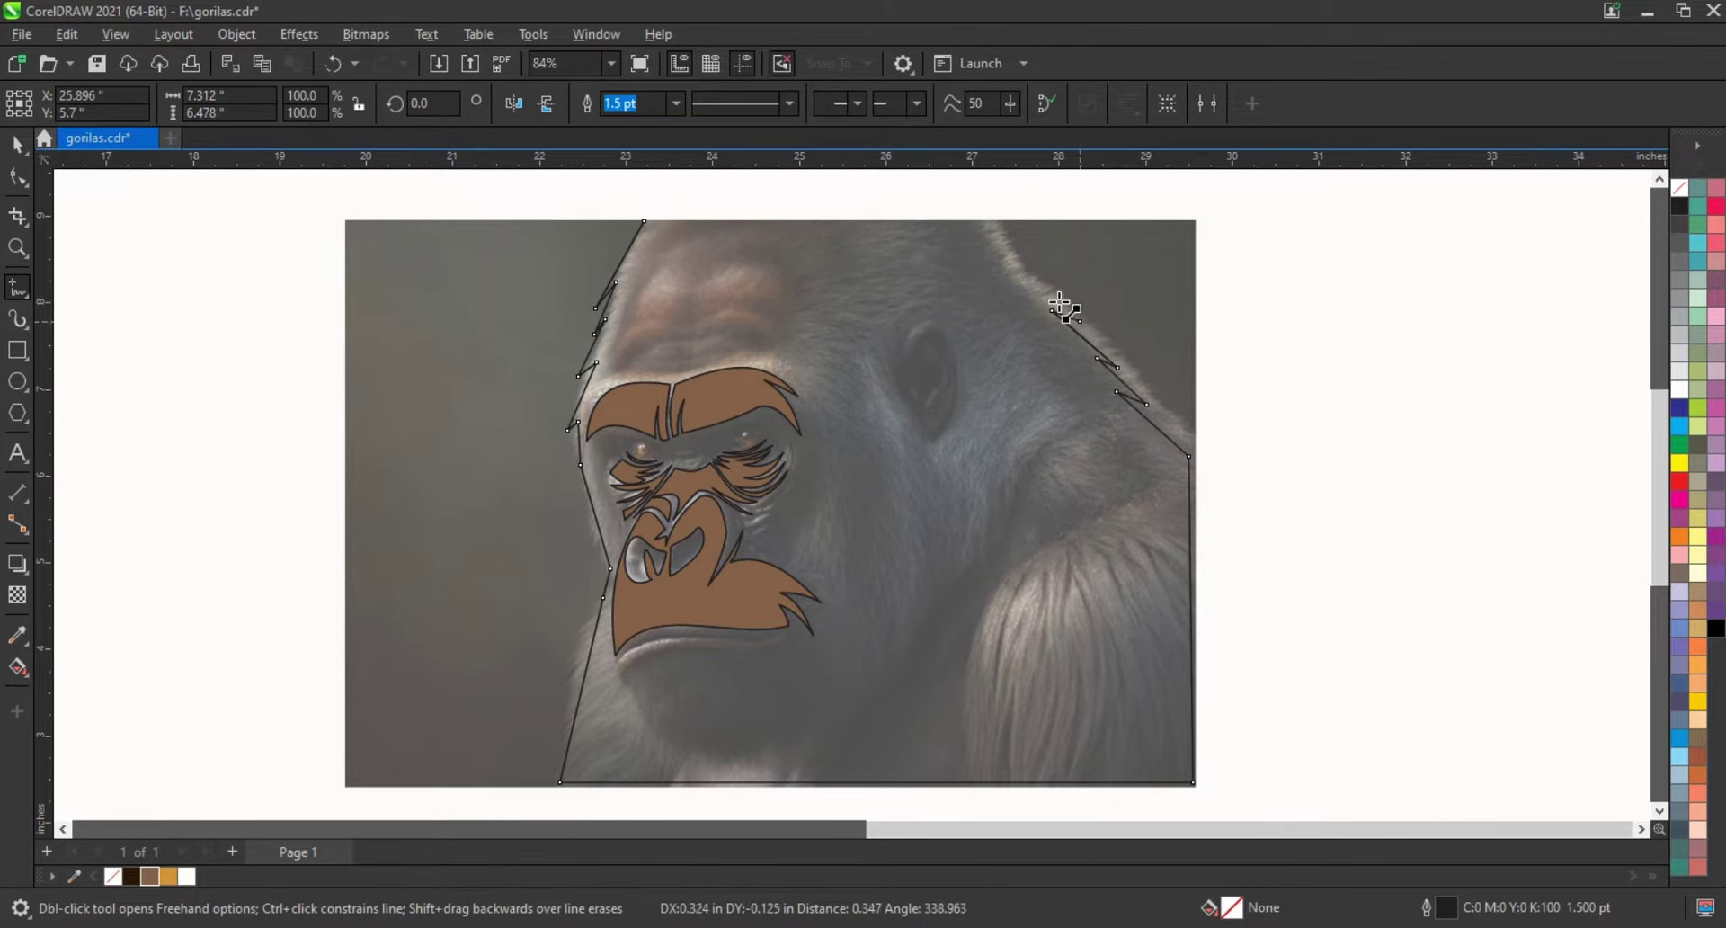
left_click(1001, 226)
left_click(644, 220)
Step: Bend the outline's top into a rounded crown and adjust the lower-left and right-shoulder nodes
scroll(683, 444, "down", 1)
key("F10")
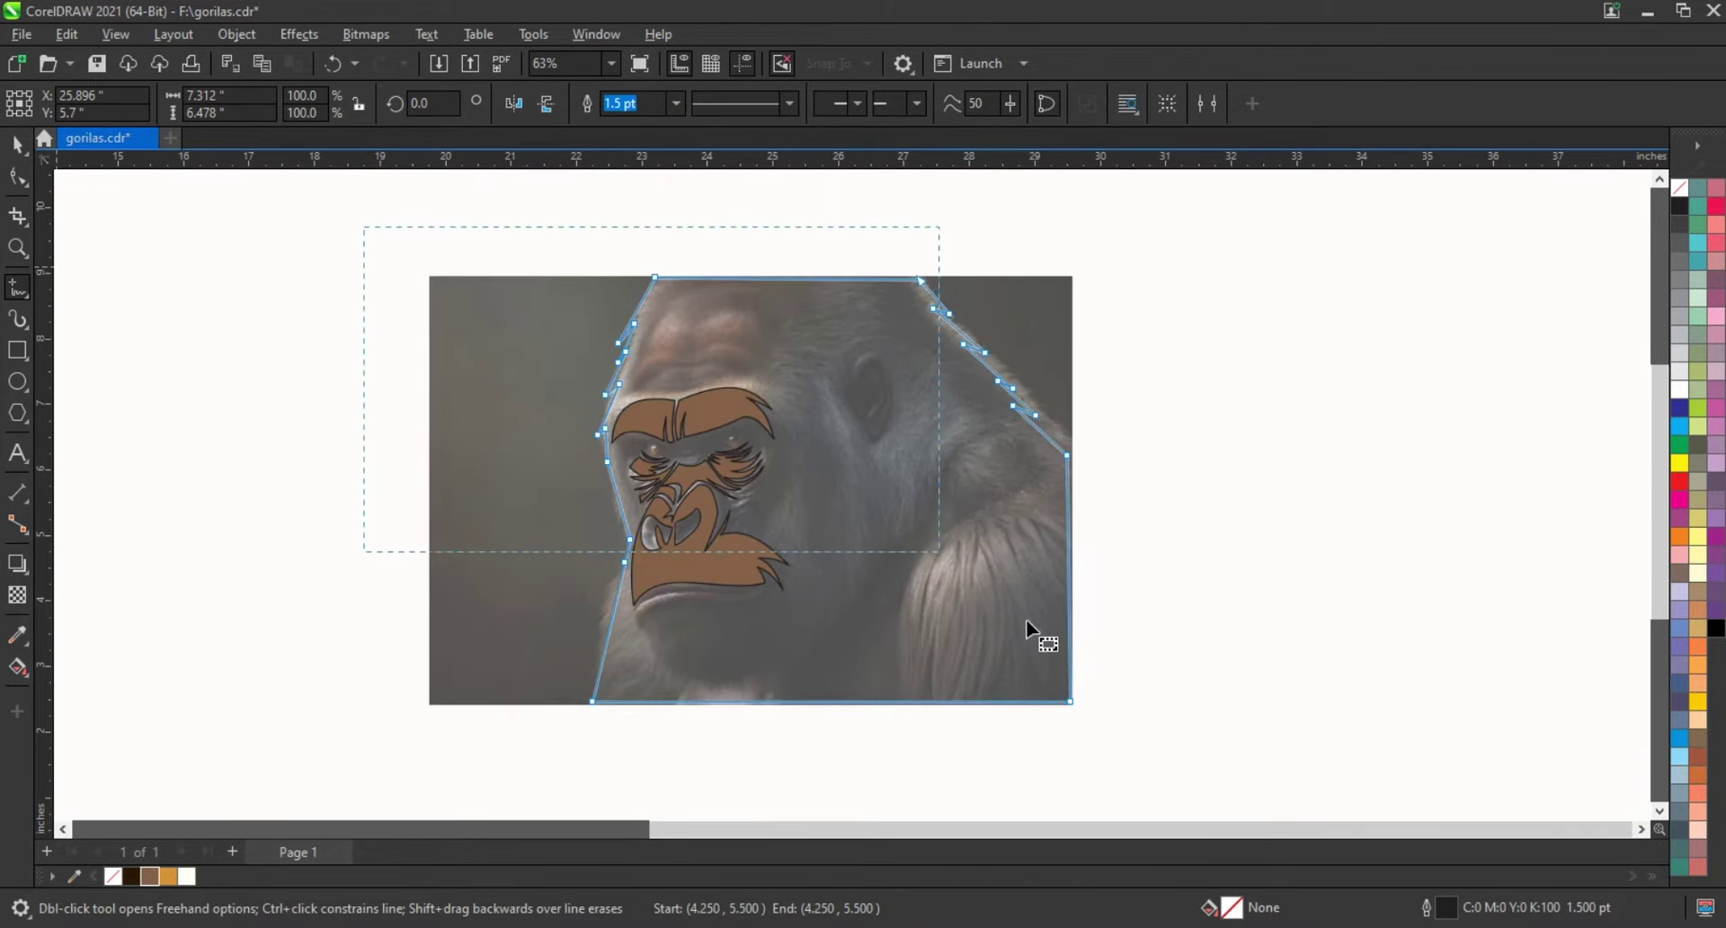
left_click_drag(669, 278, 832, 213)
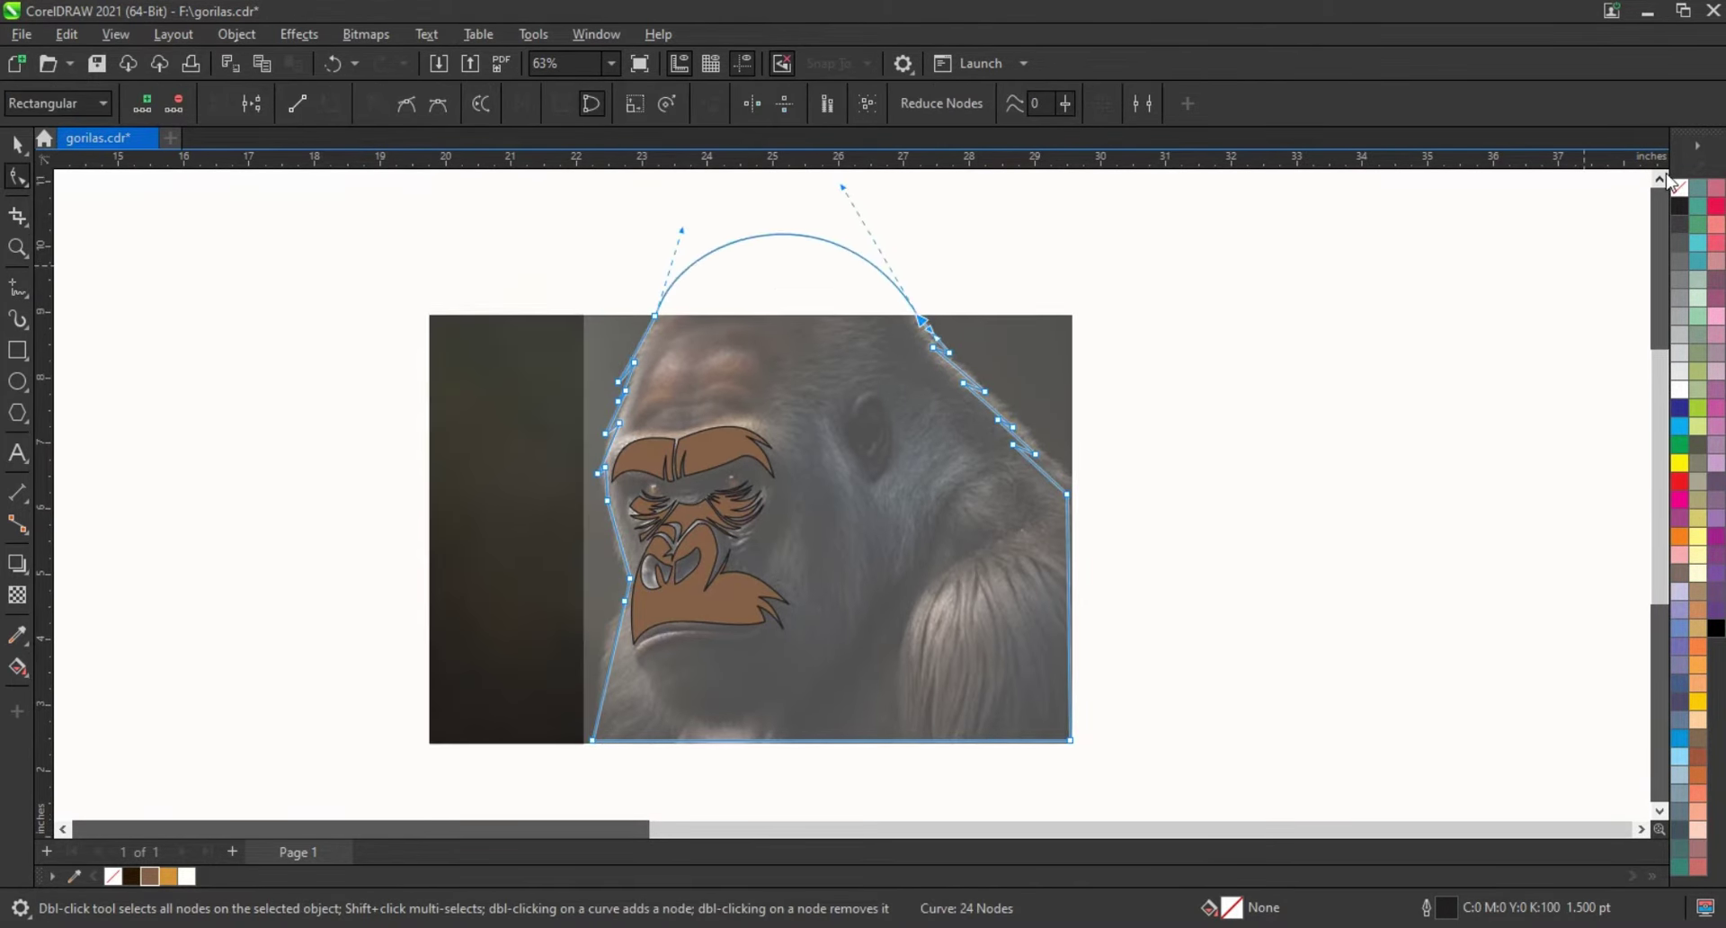
scroll(682, 397, "up", 3)
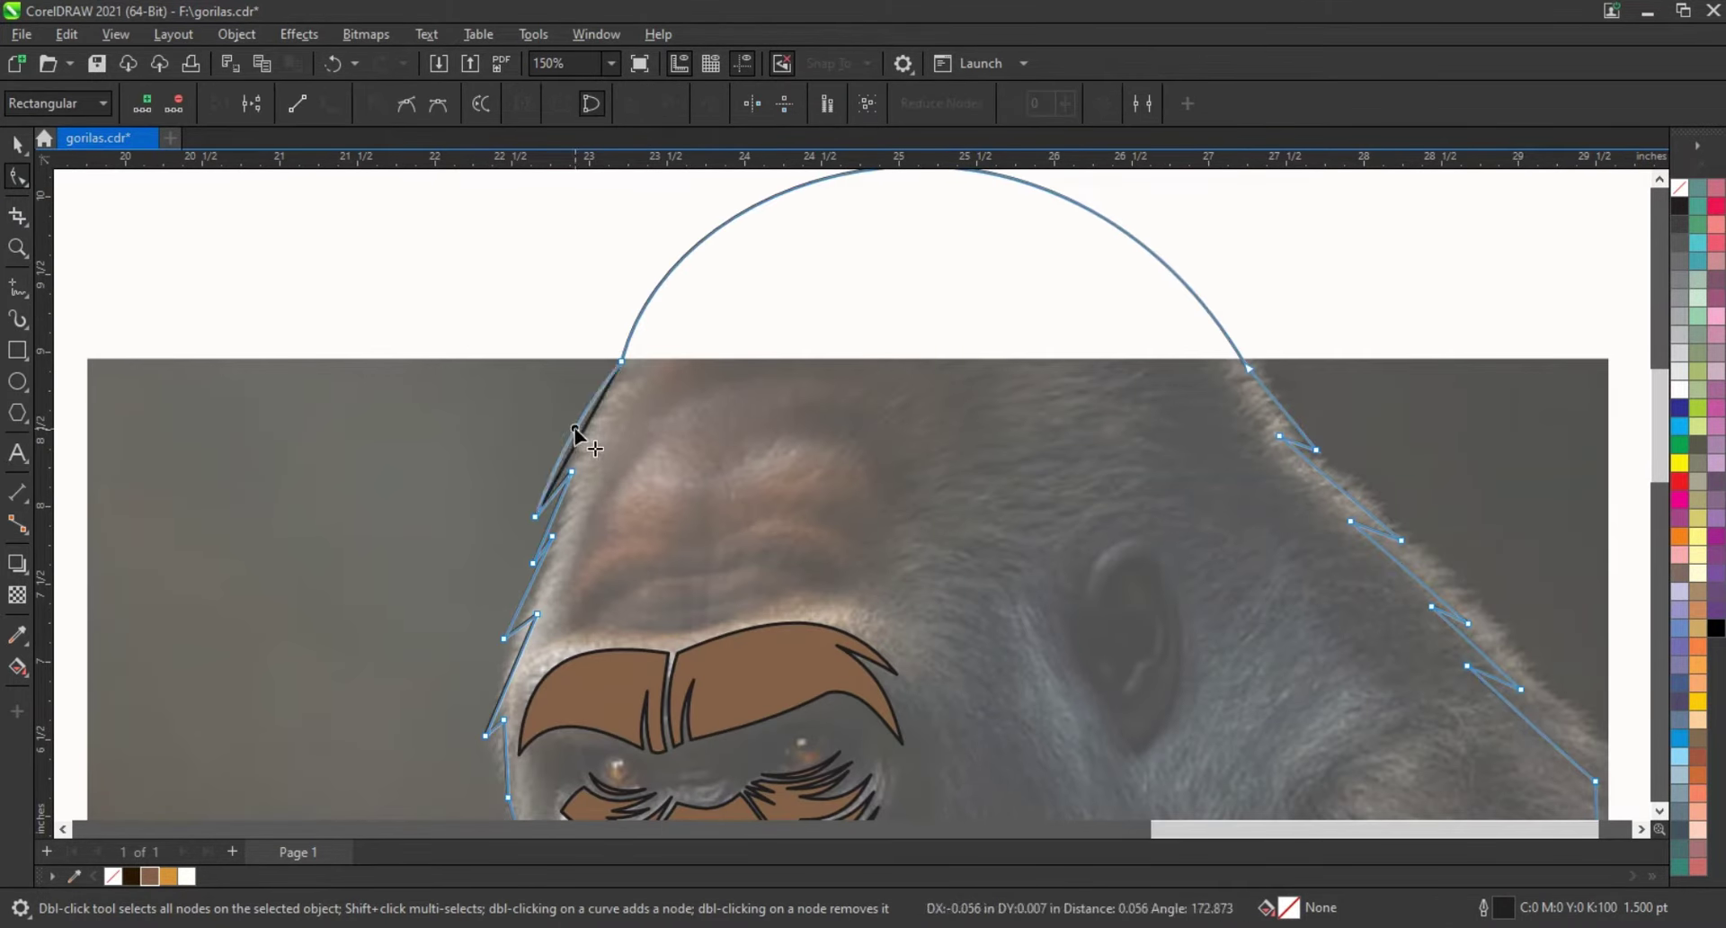
scroll(517, 620, "down", 2)
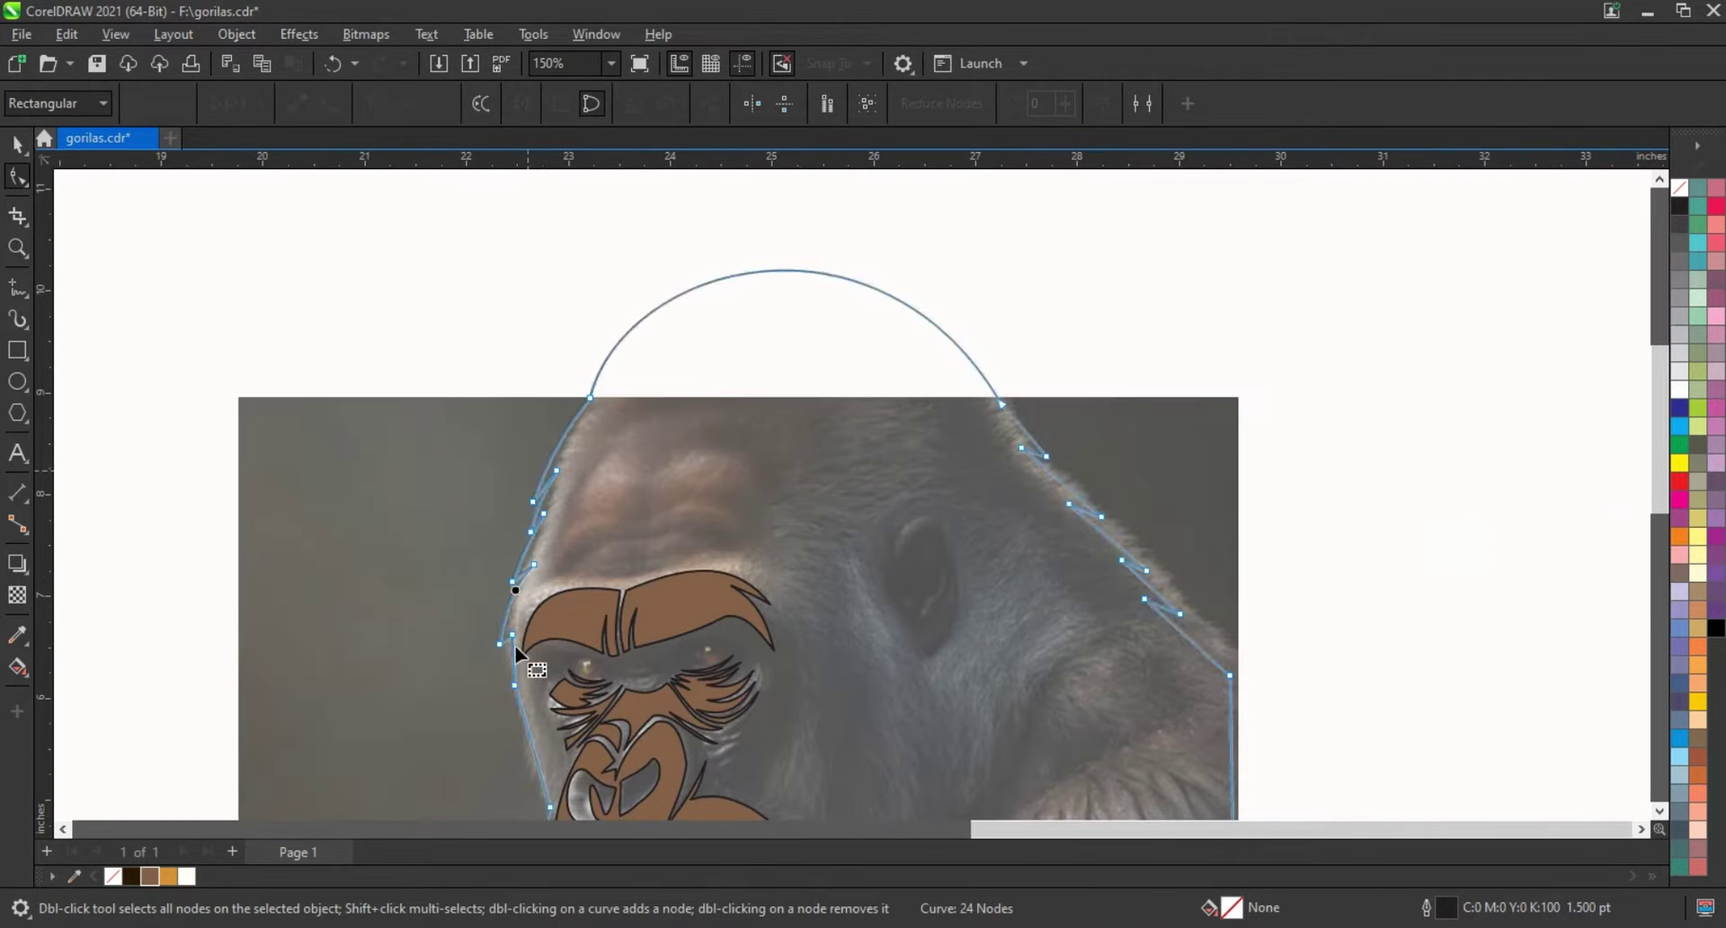
scroll(598, 405, "down", 2)
left_click_drag(550, 719, 538, 717)
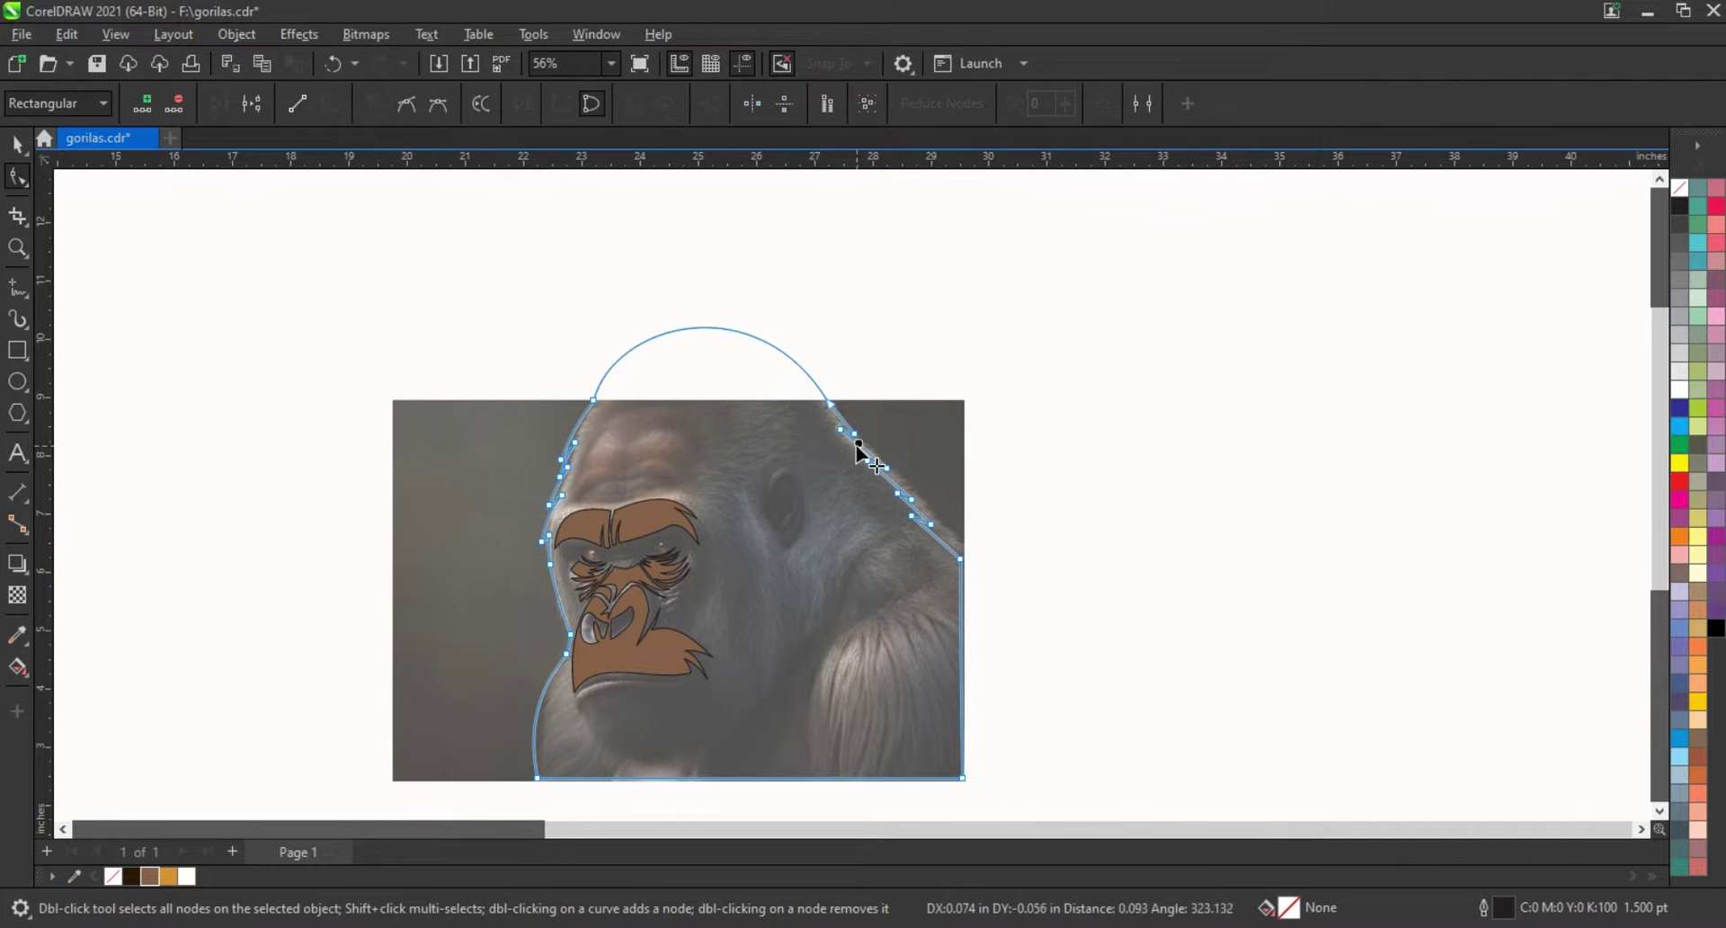
left_click_drag(858, 447, 867, 458)
Step: Fill the head silhouette black and send it behind the face pieces
left_click(1717, 629)
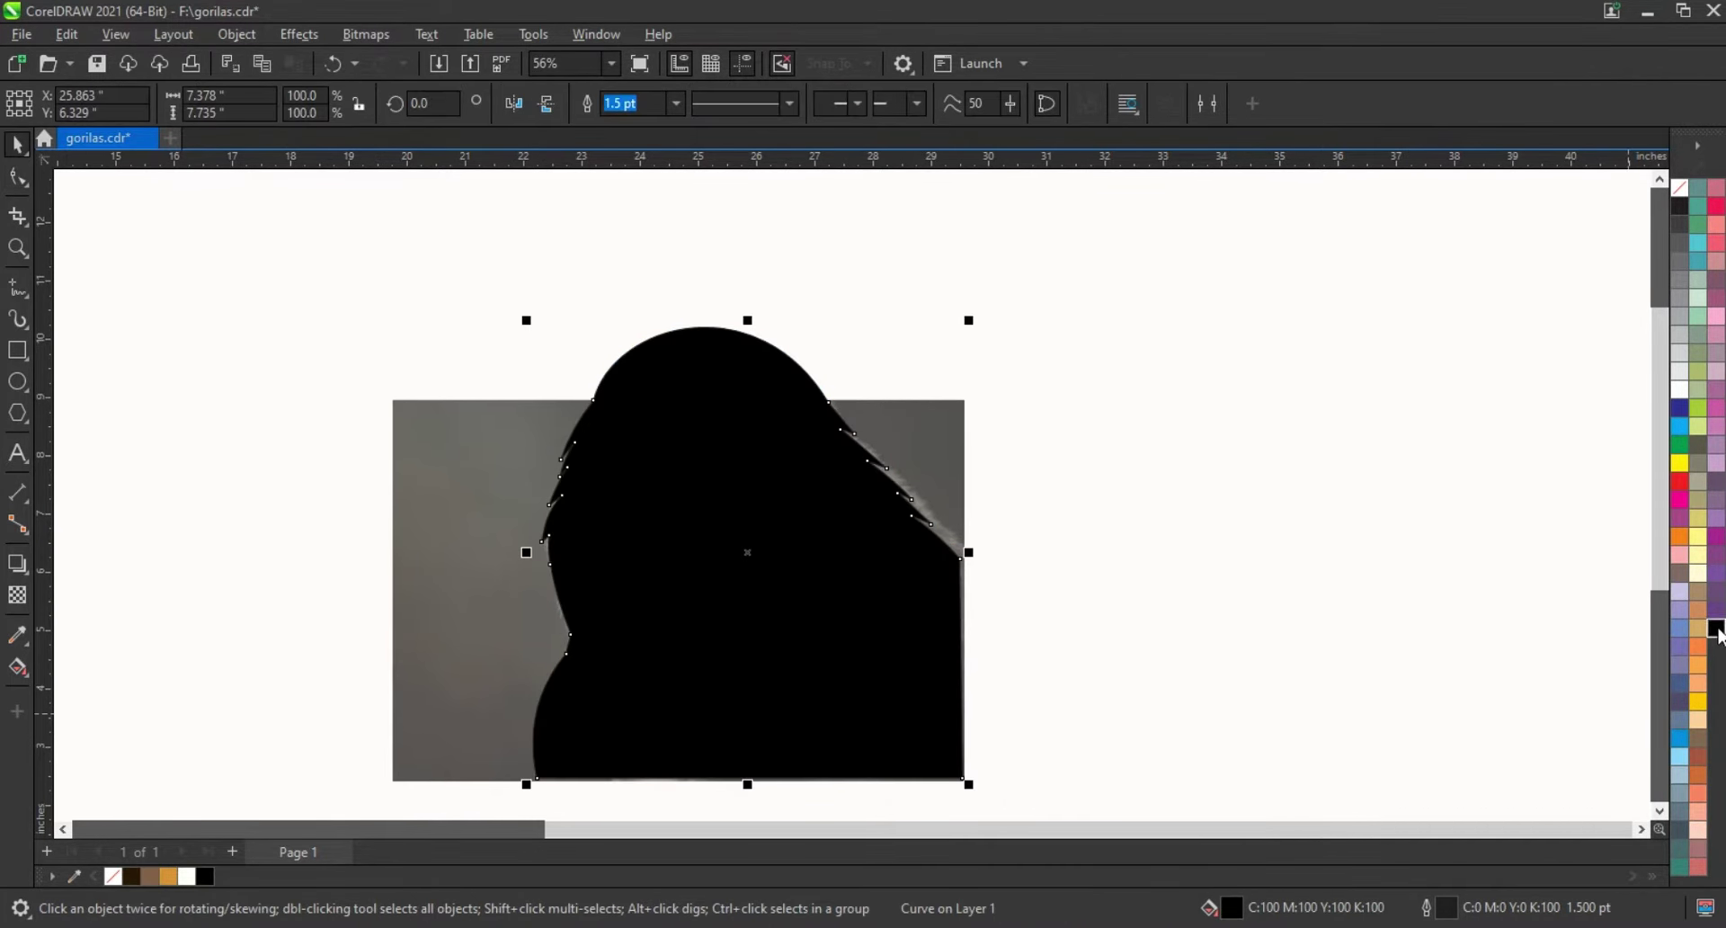
key("shift+Page_Down")
scroll(606, 267, "down", 1)
Step: Remove the silhouette's fill so only its outline shows over the photo
left_click_drag(606, 267, 1016, 657)
right_click(1680, 191)
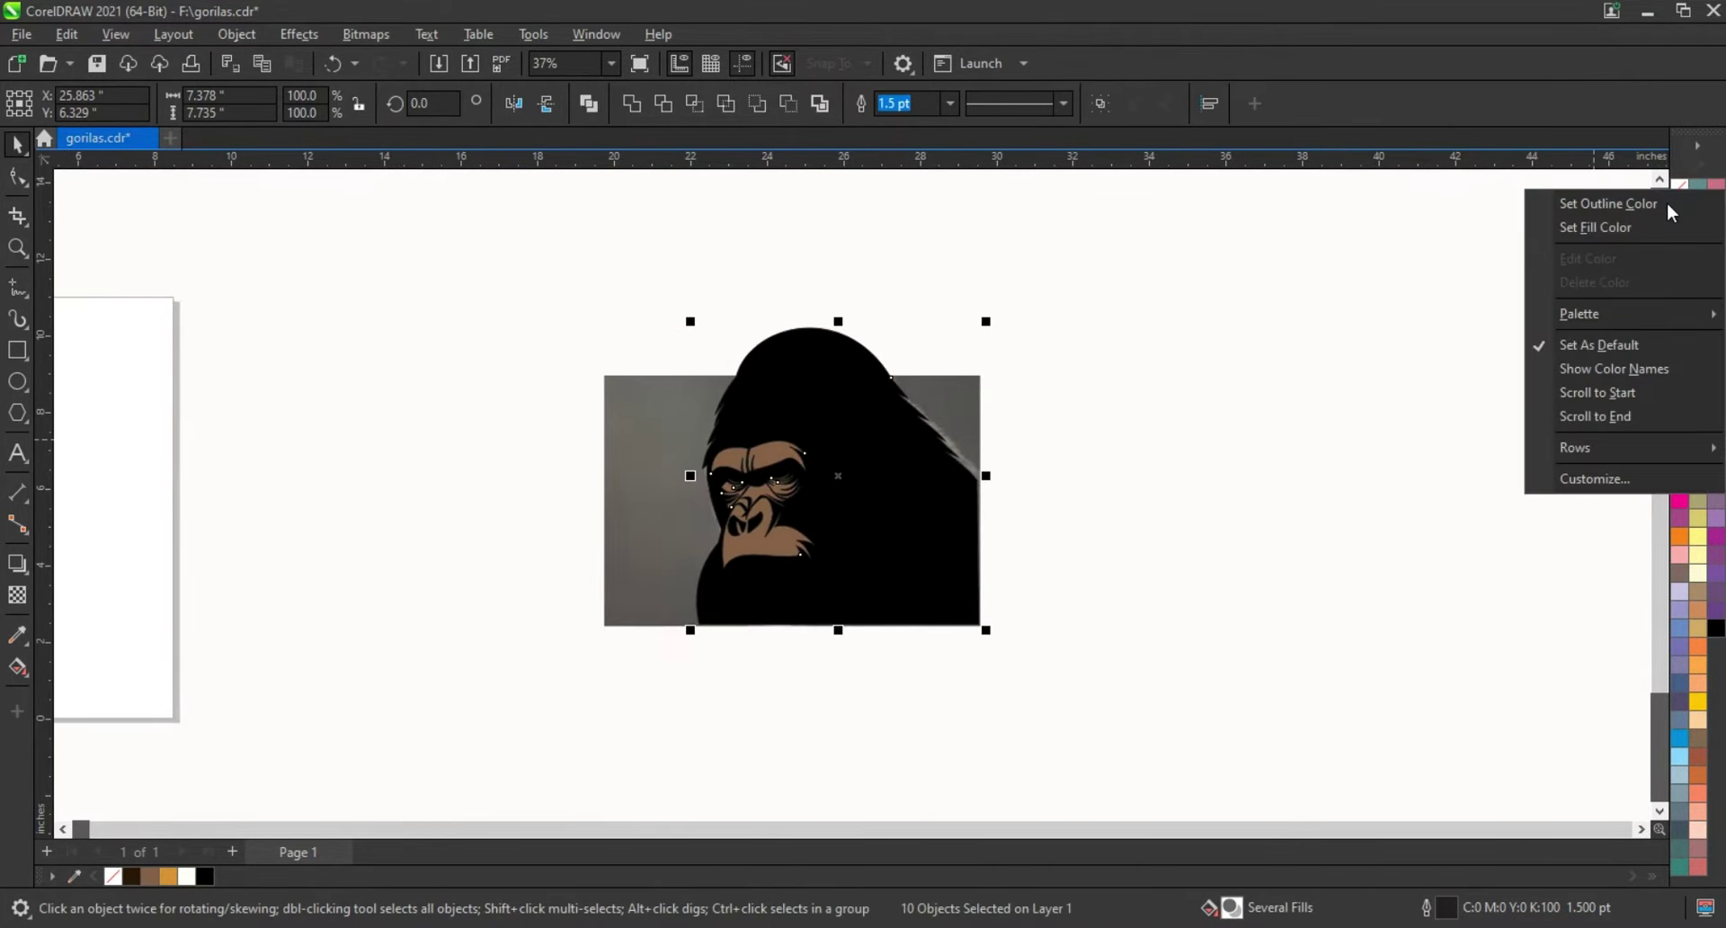
left_click(1280, 428)
left_click(854, 405)
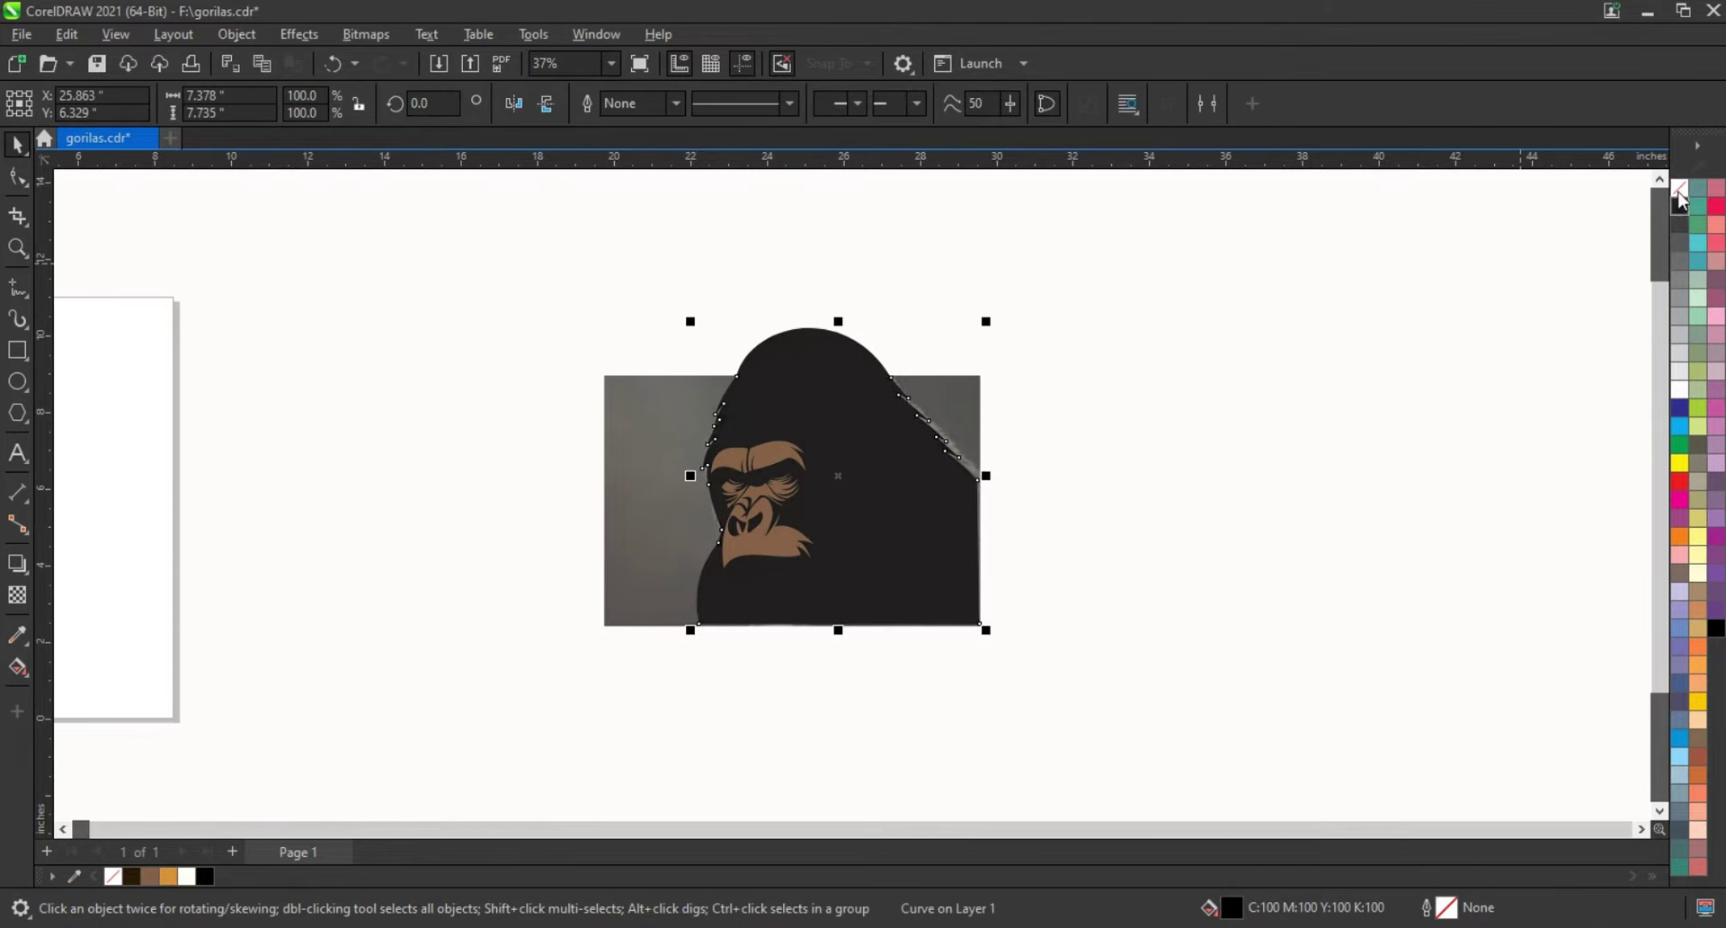
left_click(1679, 187)
left_click(72, 309)
Step: Give the brown face pieces a dark outline
left_click(791, 539)
right_click(1680, 202)
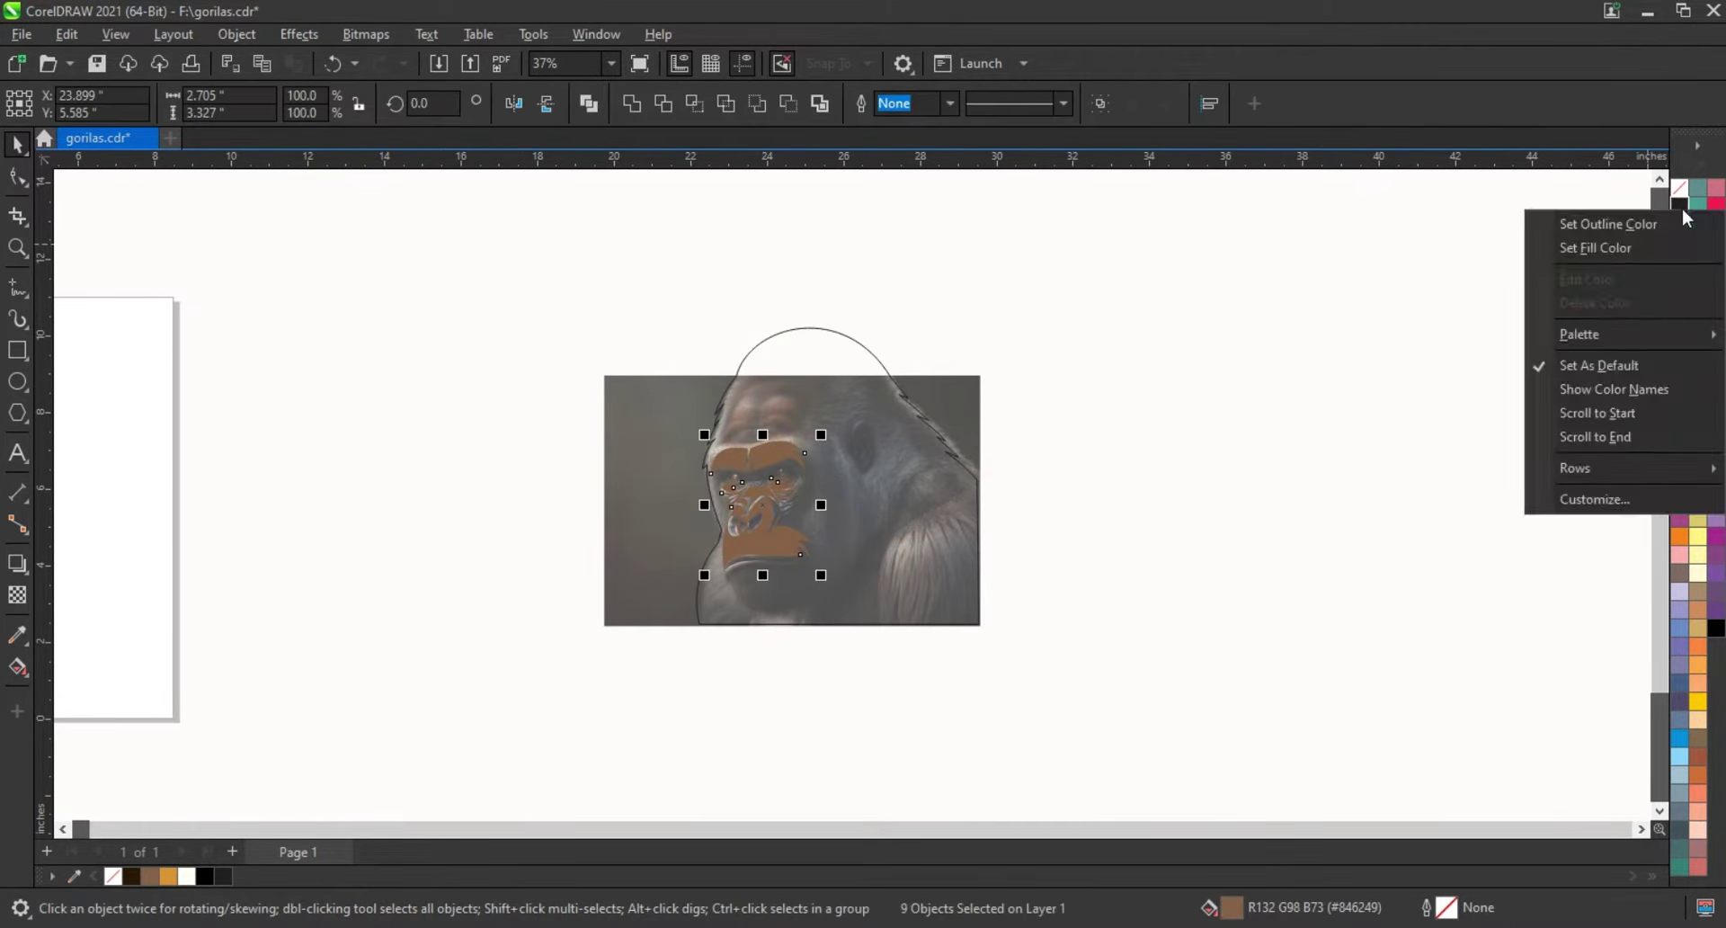
left_click(1582, 224)
left_click(1187, 473)
Step: Zoom in on the lower face and draw a closed four-point chin outline below the muzzle
key("z")
left_click_drag(683, 528, 971, 645)
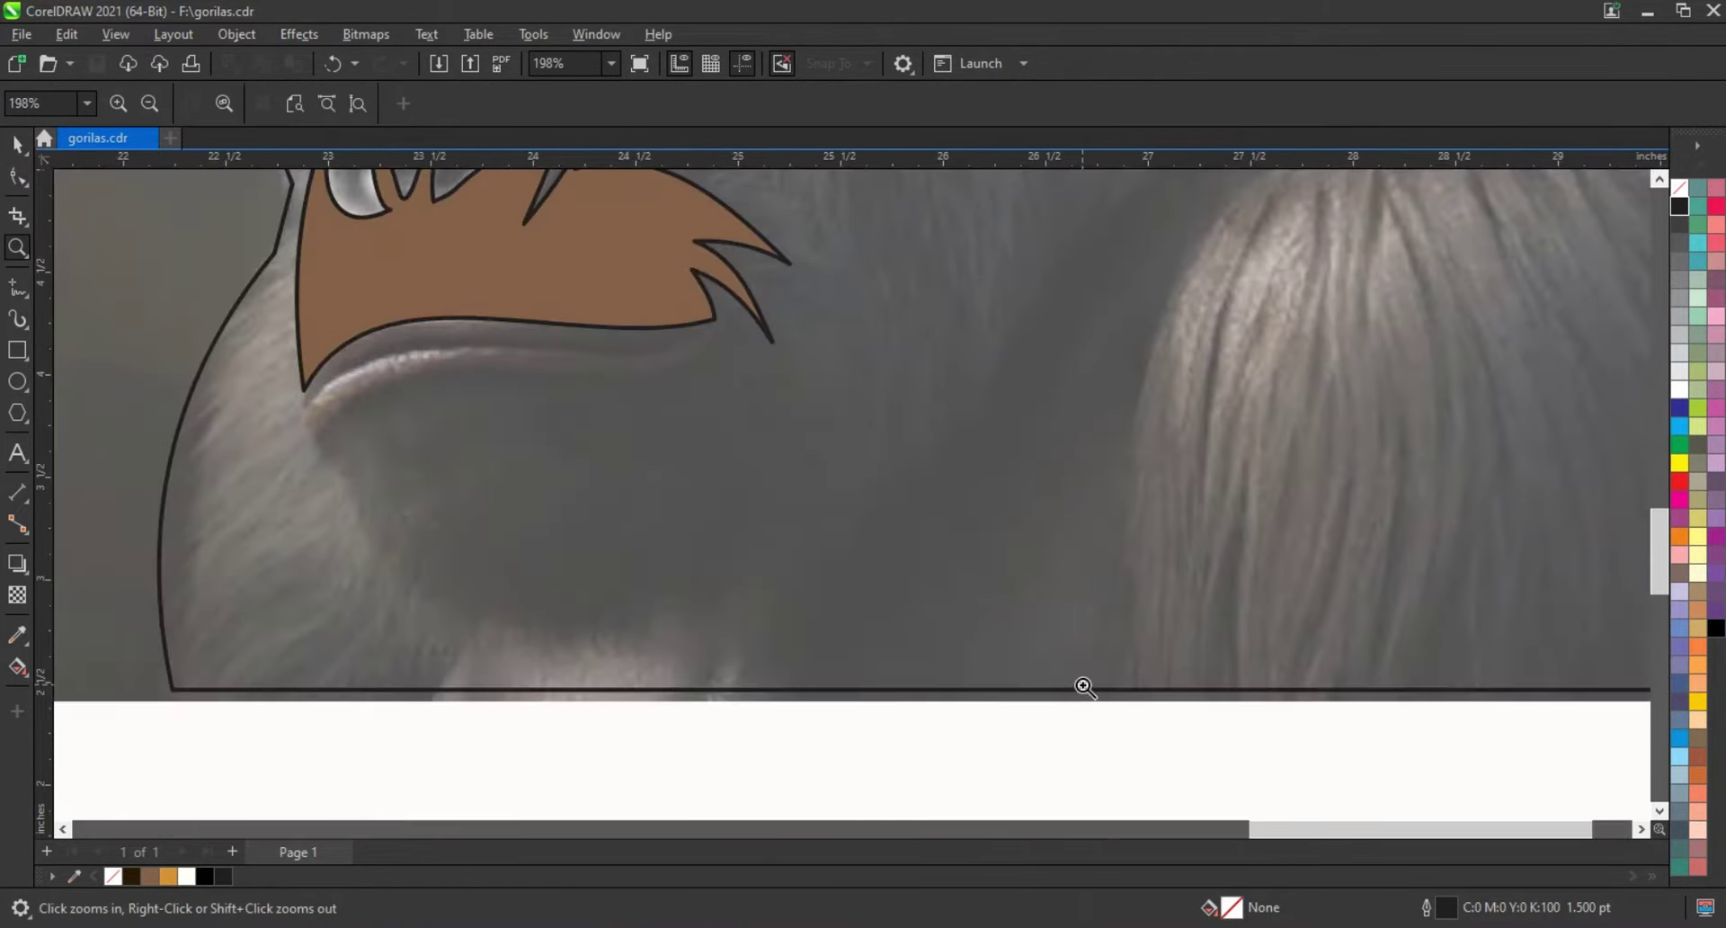
key("F5")
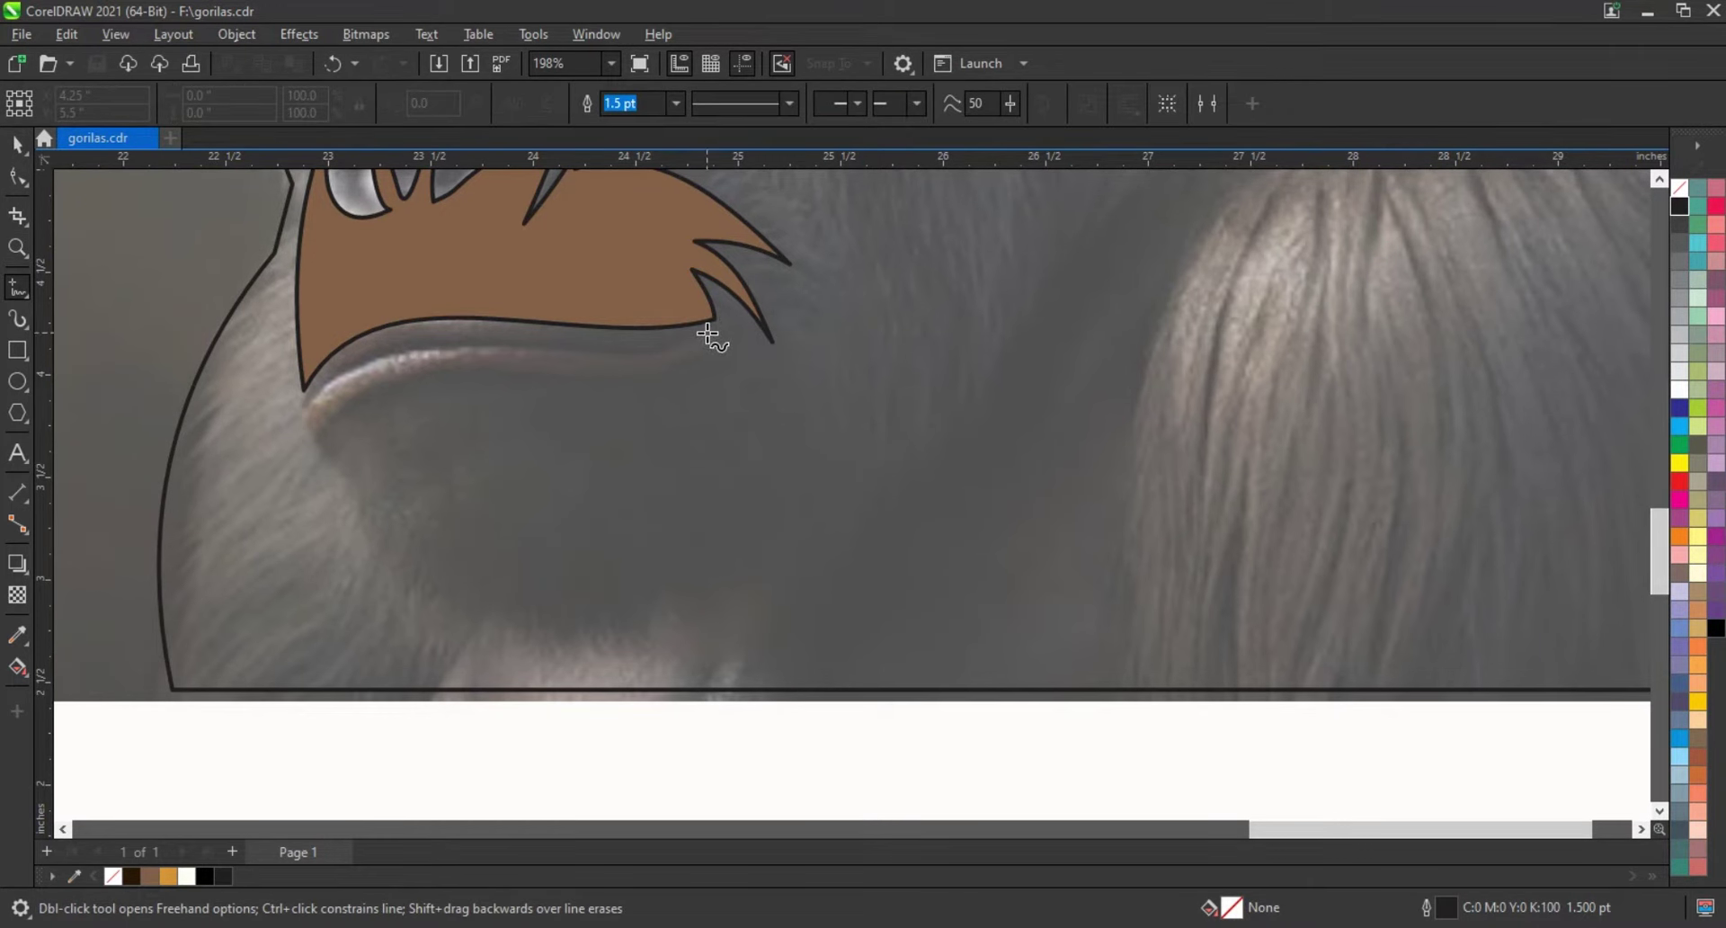
left_click(709, 333)
double_click(296, 416)
double_click(708, 572)
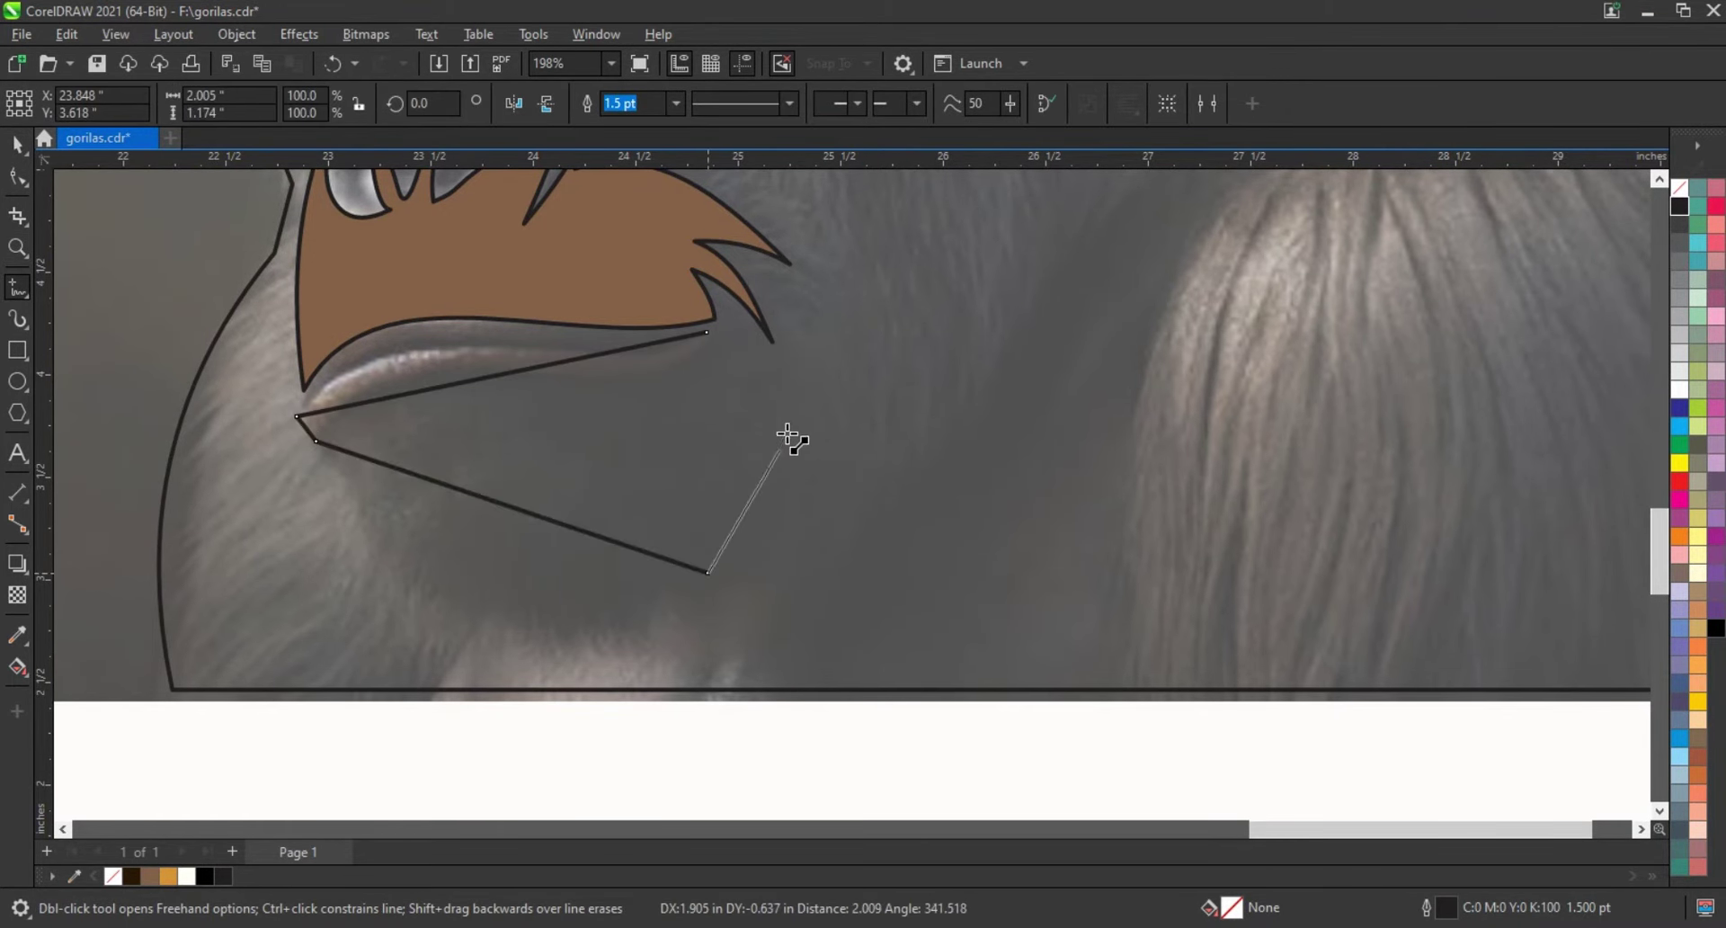
double_click(791, 419)
left_click(706, 332)
Step: Curve the chin's top, right and lower-left edges, then fill it brown
left_click(17, 177)
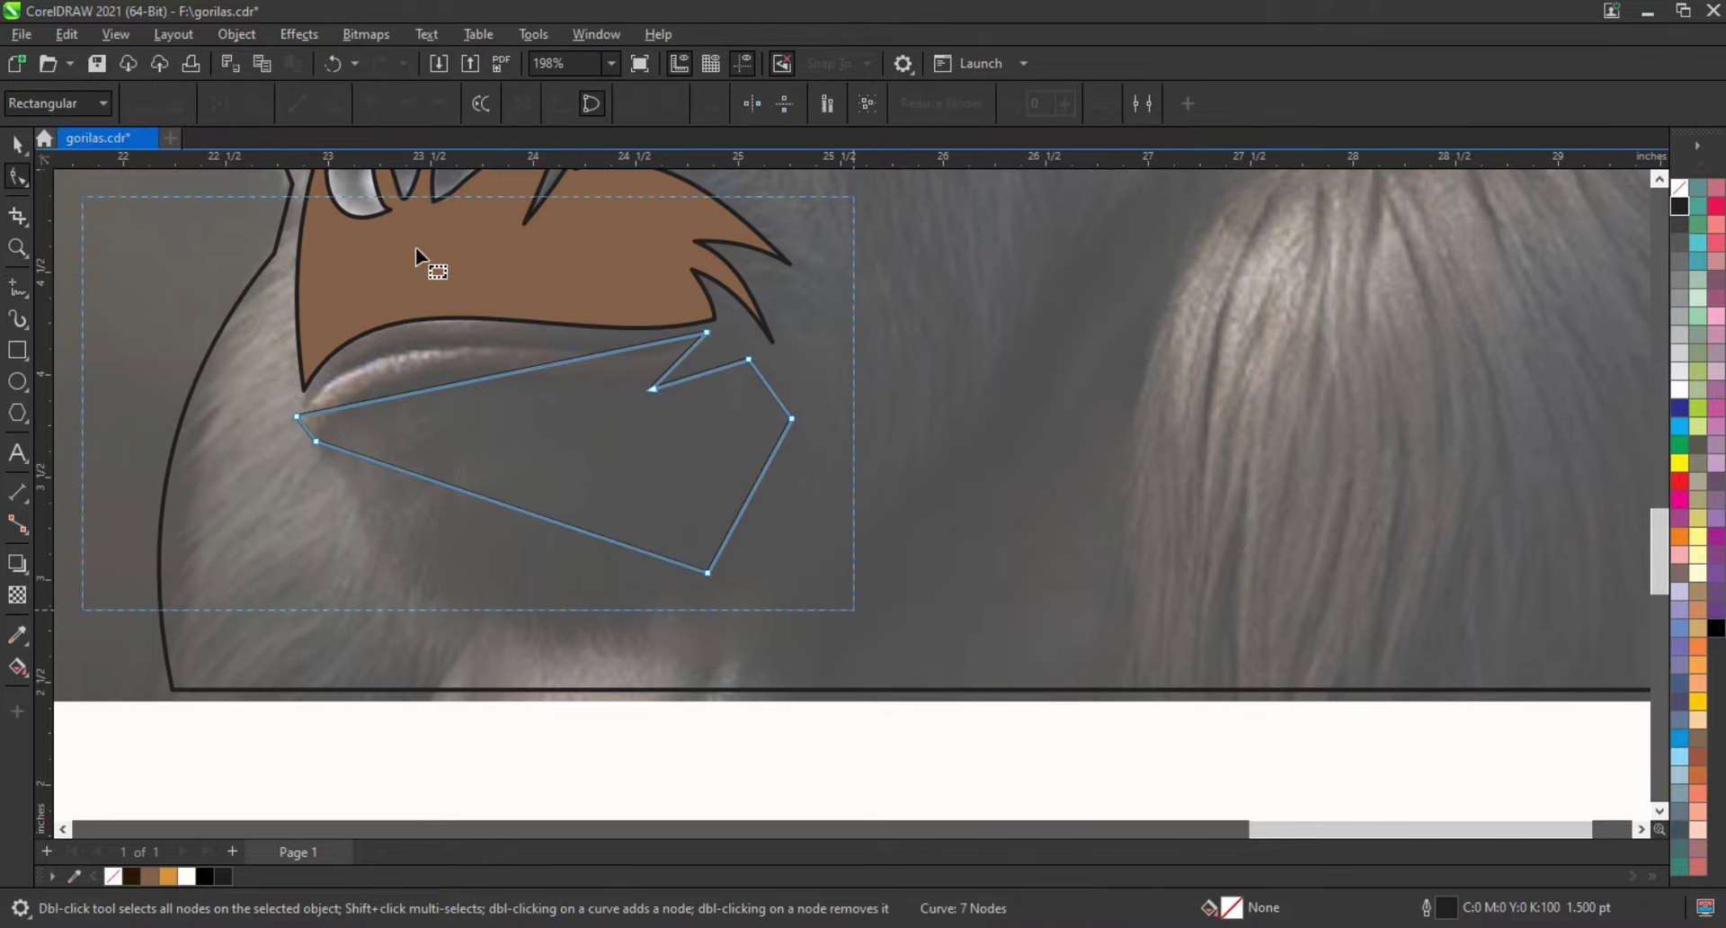
mouse_move(405, 390)
left_mouse_down()
mouse_move(521, 362)
mouse_move(592, 381)
mouse_move(683, 353)
mouse_move(710, 384)
mouse_move(800, 374)
left_mouse_up()
left_click_drag(744, 505, 763, 508)
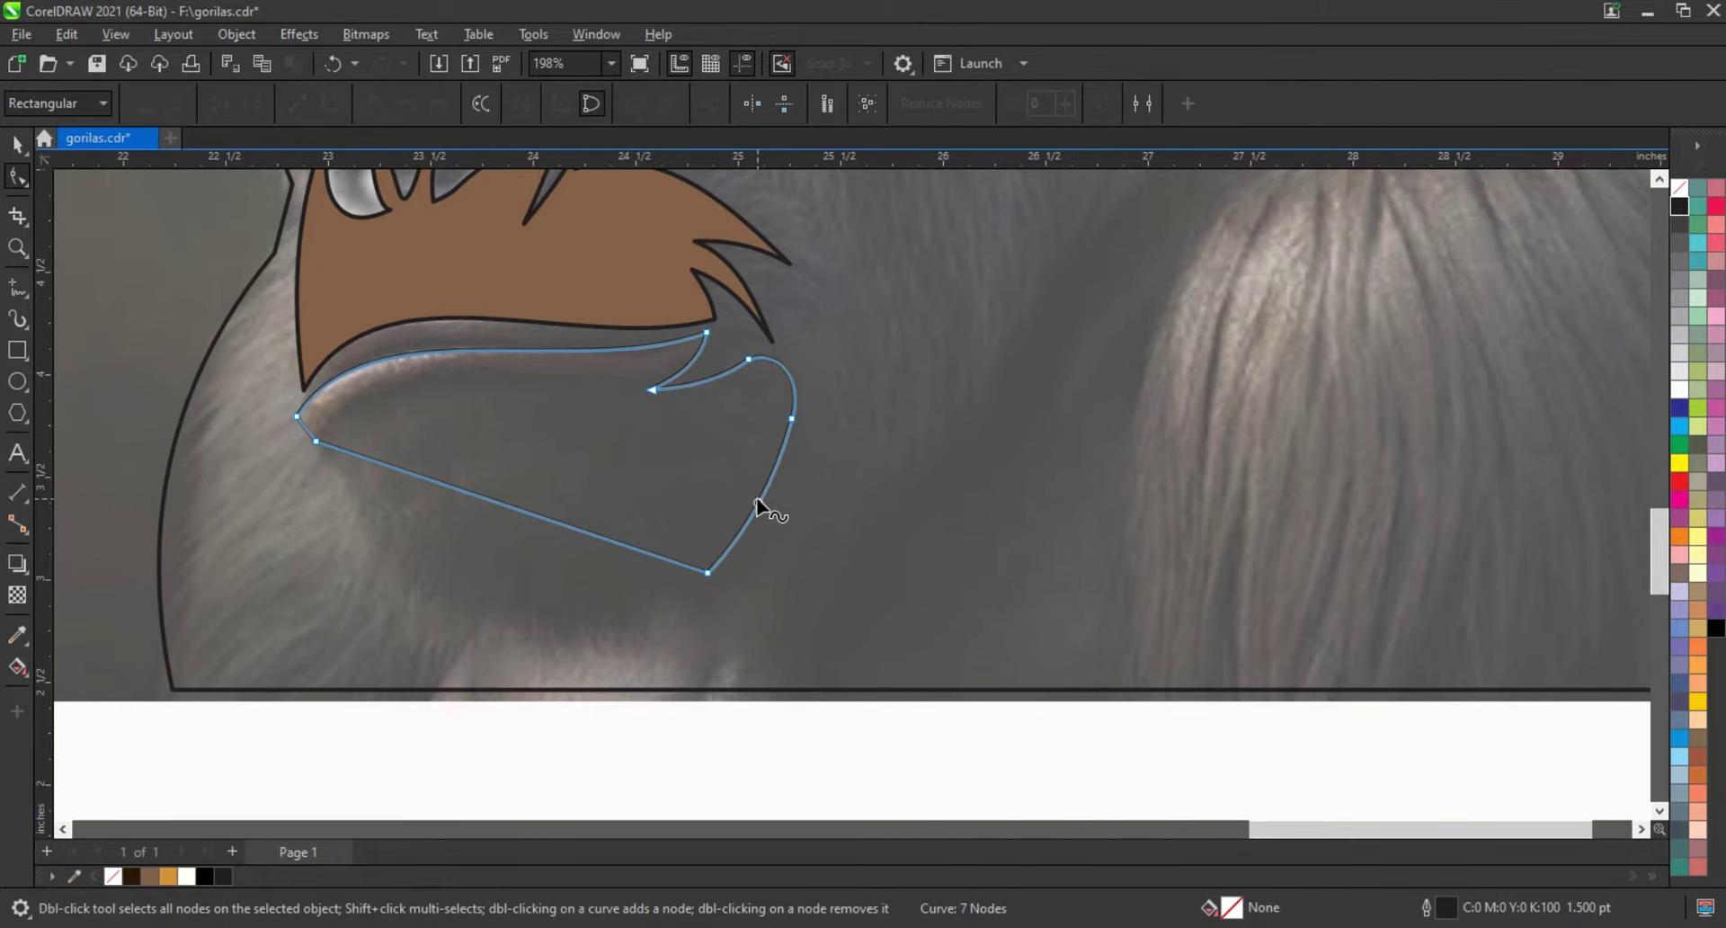
mouse_move(526, 512)
left_mouse_down()
mouse_move(531, 532)
mouse_move(422, 589)
left_mouse_up()
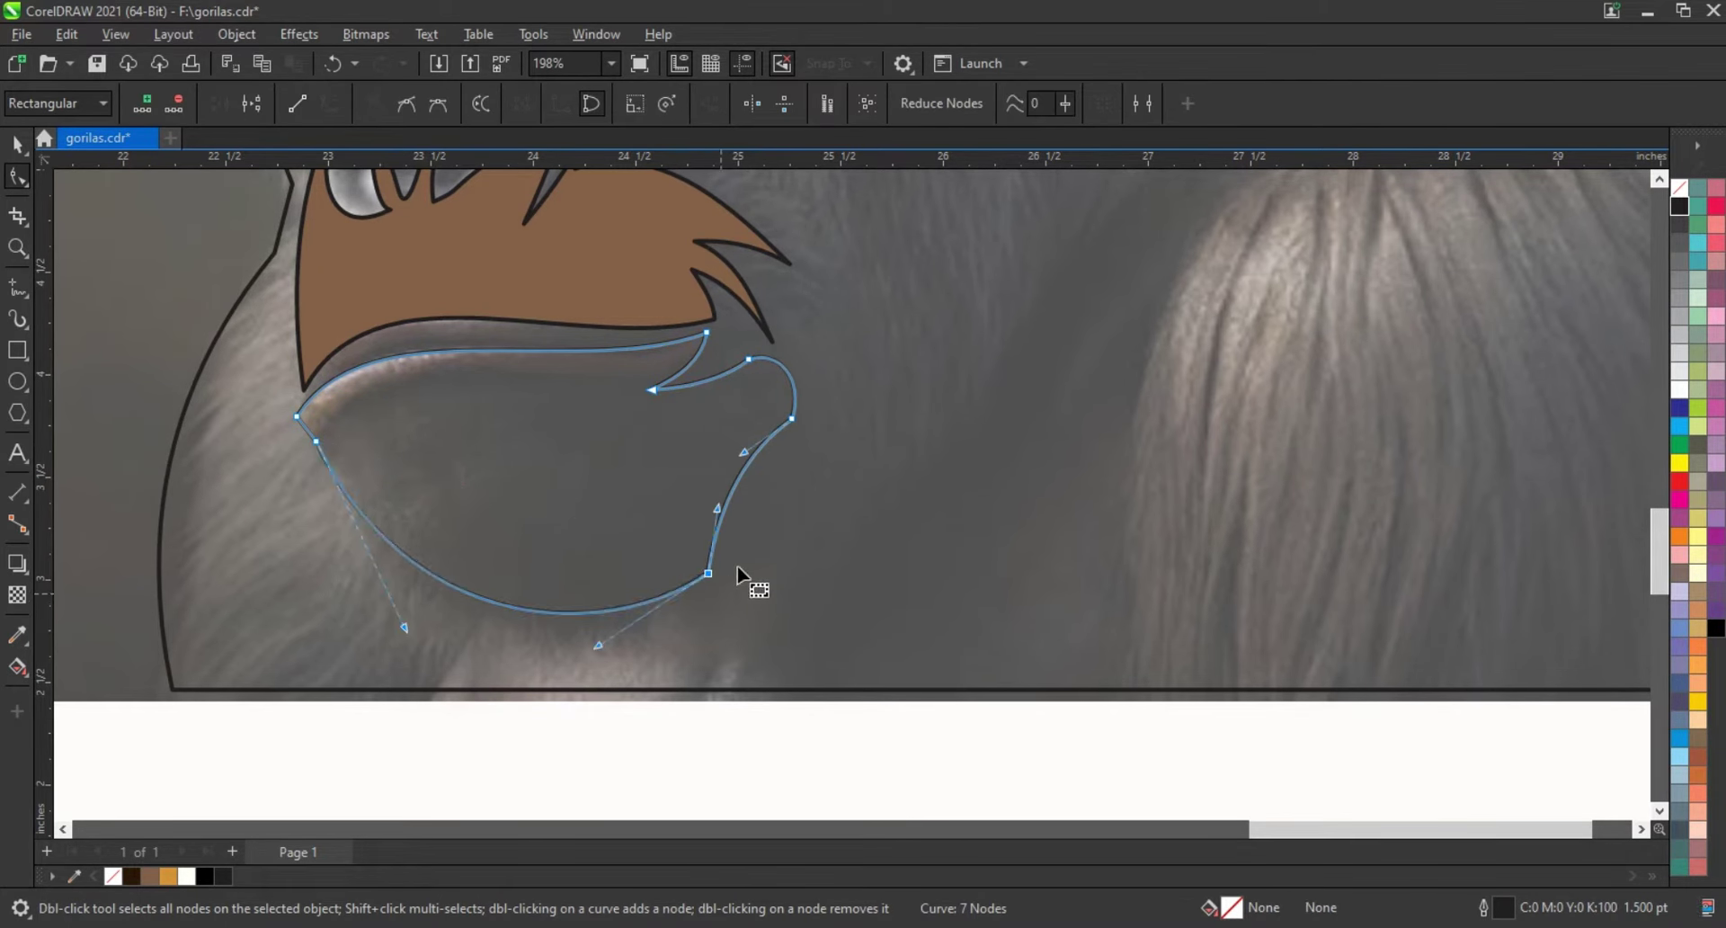
left_click(300, 433)
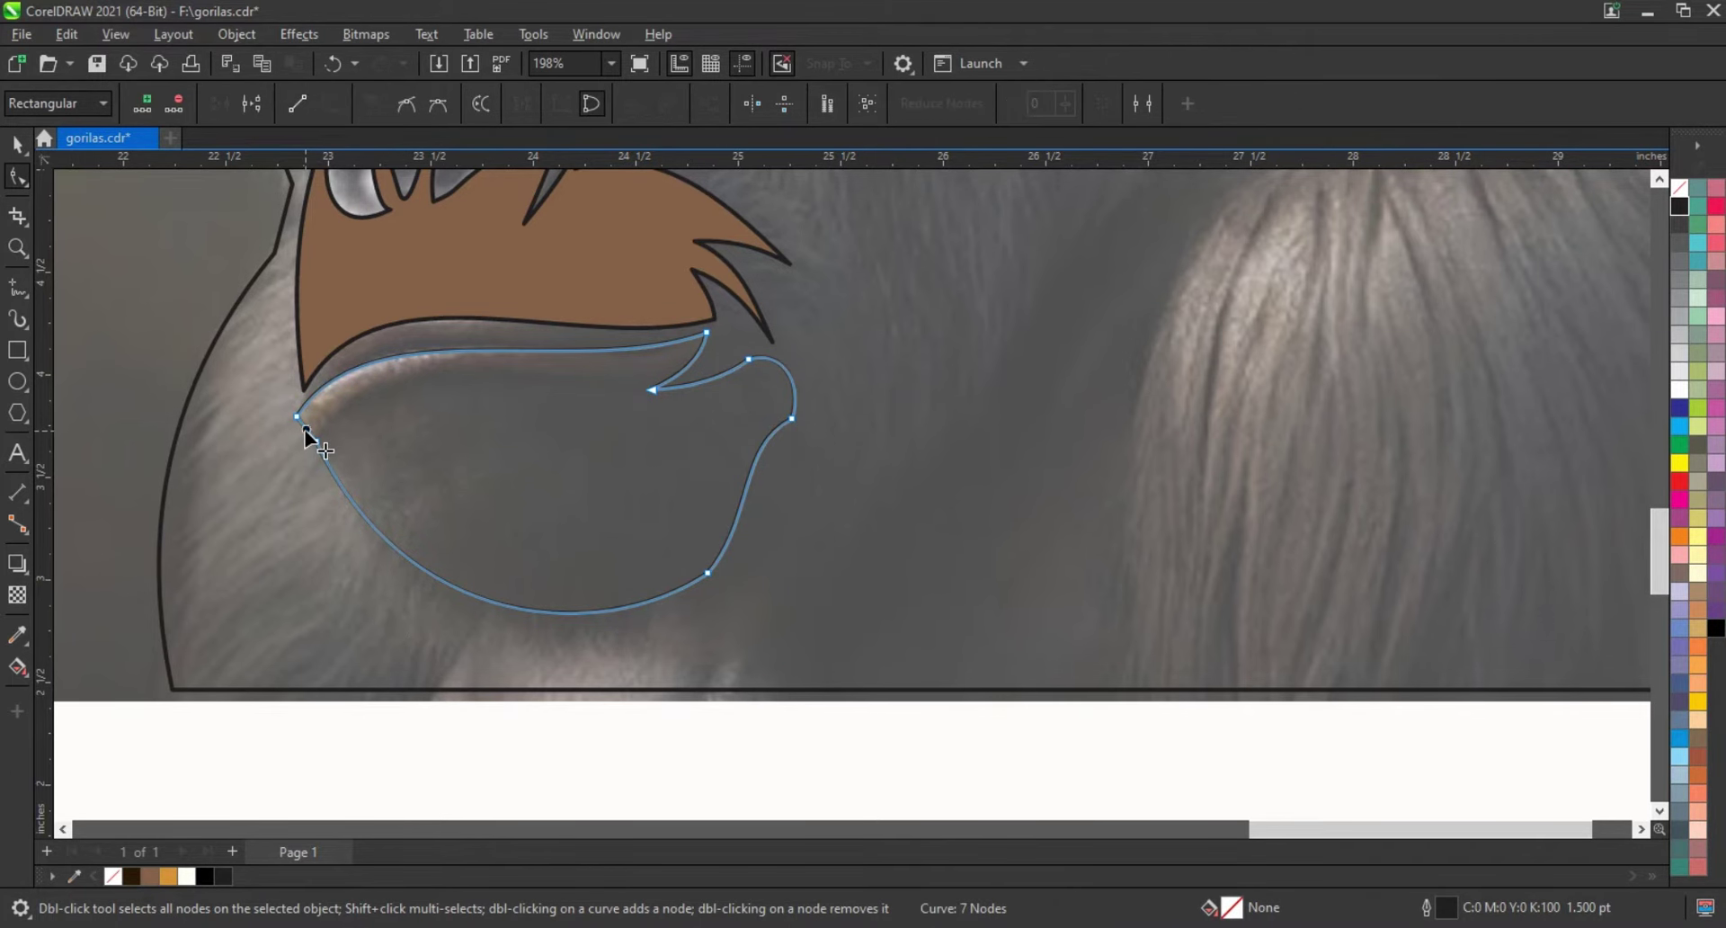
key("space")
left_click(149, 875)
scroll(297, 445, "down", 5)
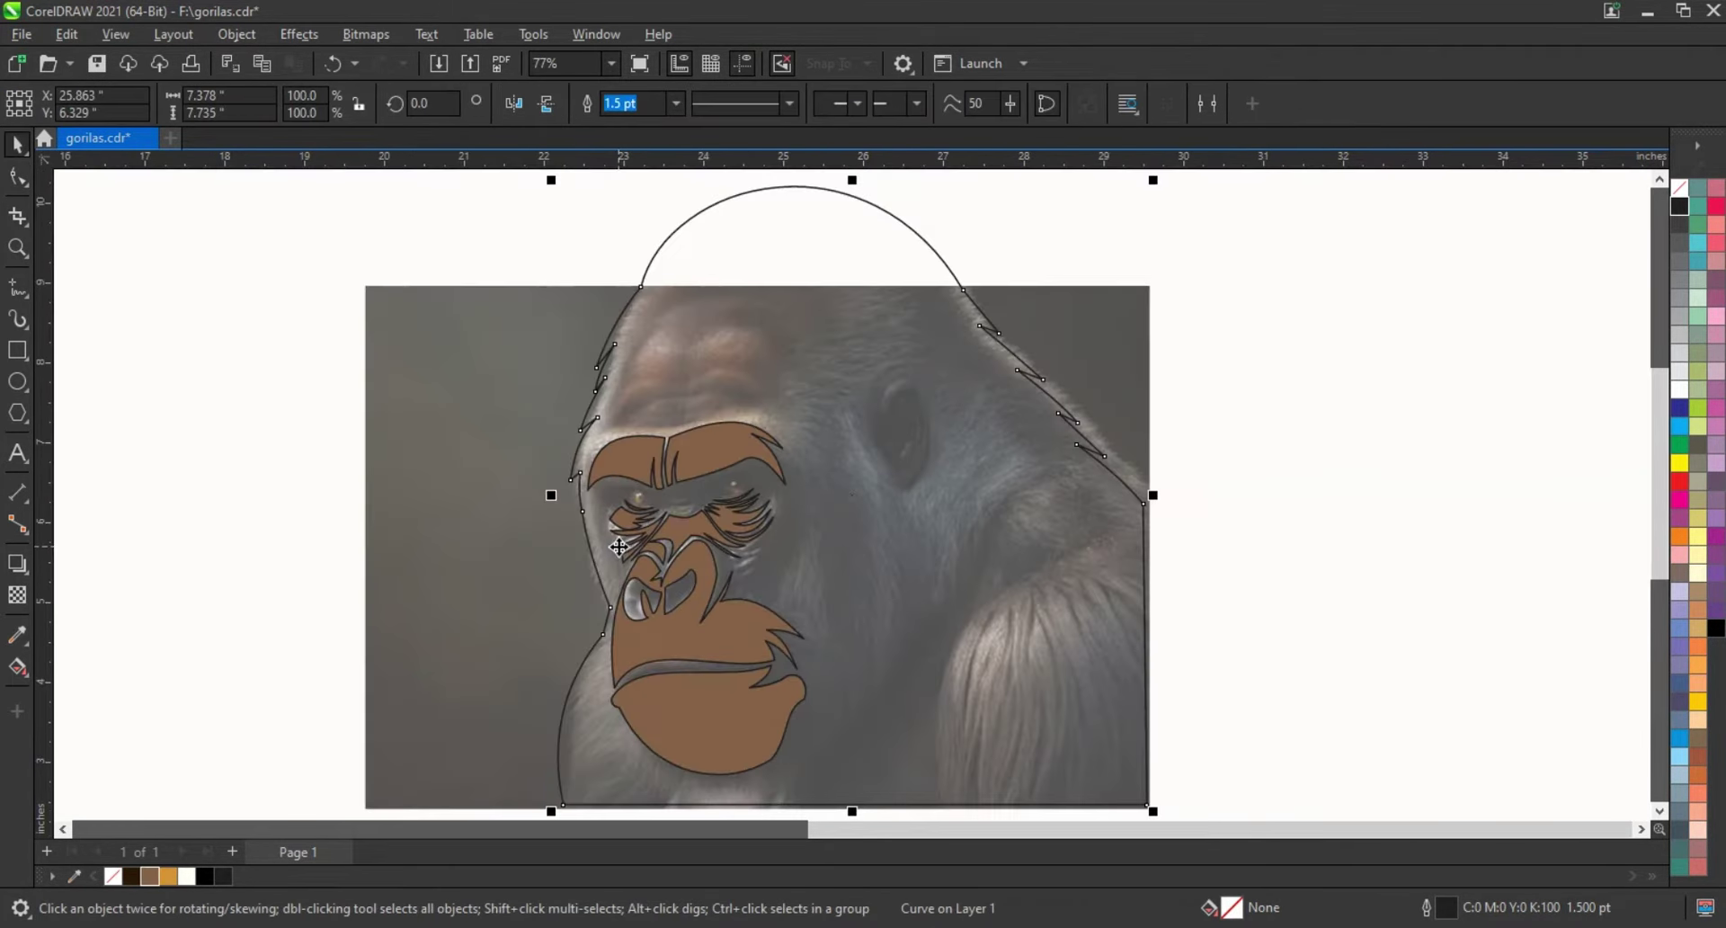
left_click(289, 445)
left_click(16, 247)
Step: Zoom to the brow and draw a closed polyline outline just above the eyebrows
left_click_drag(513, 212, 1095, 506)
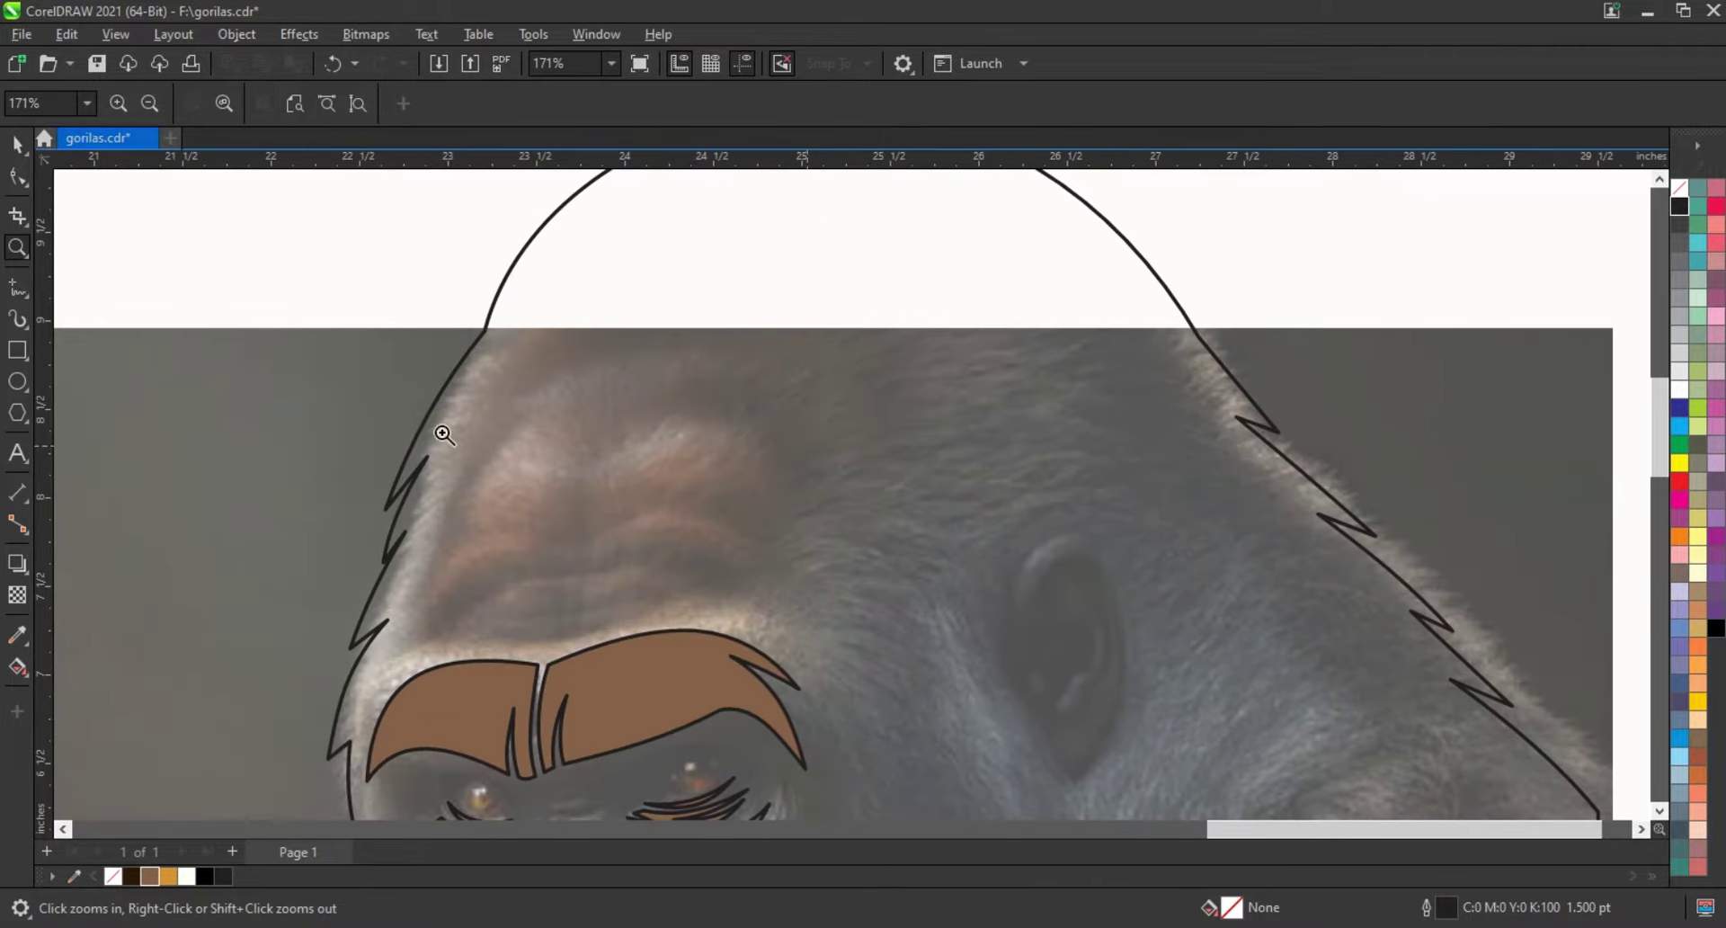
key("F5")
left_click(544, 646)
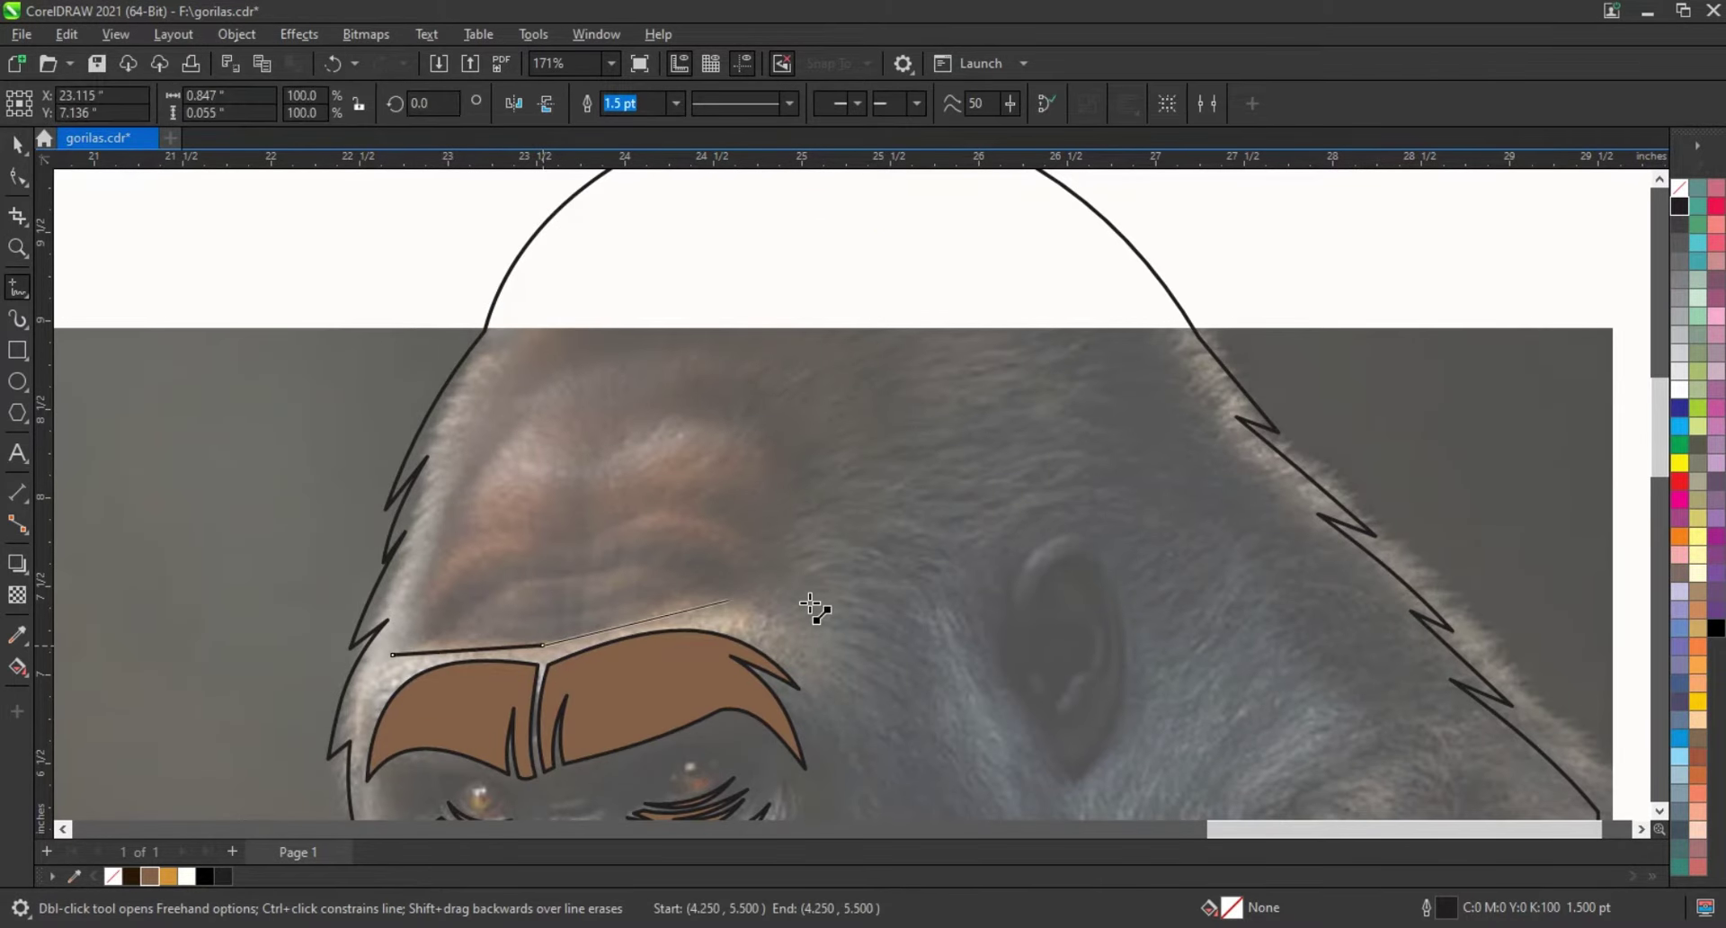
left_click(843, 642)
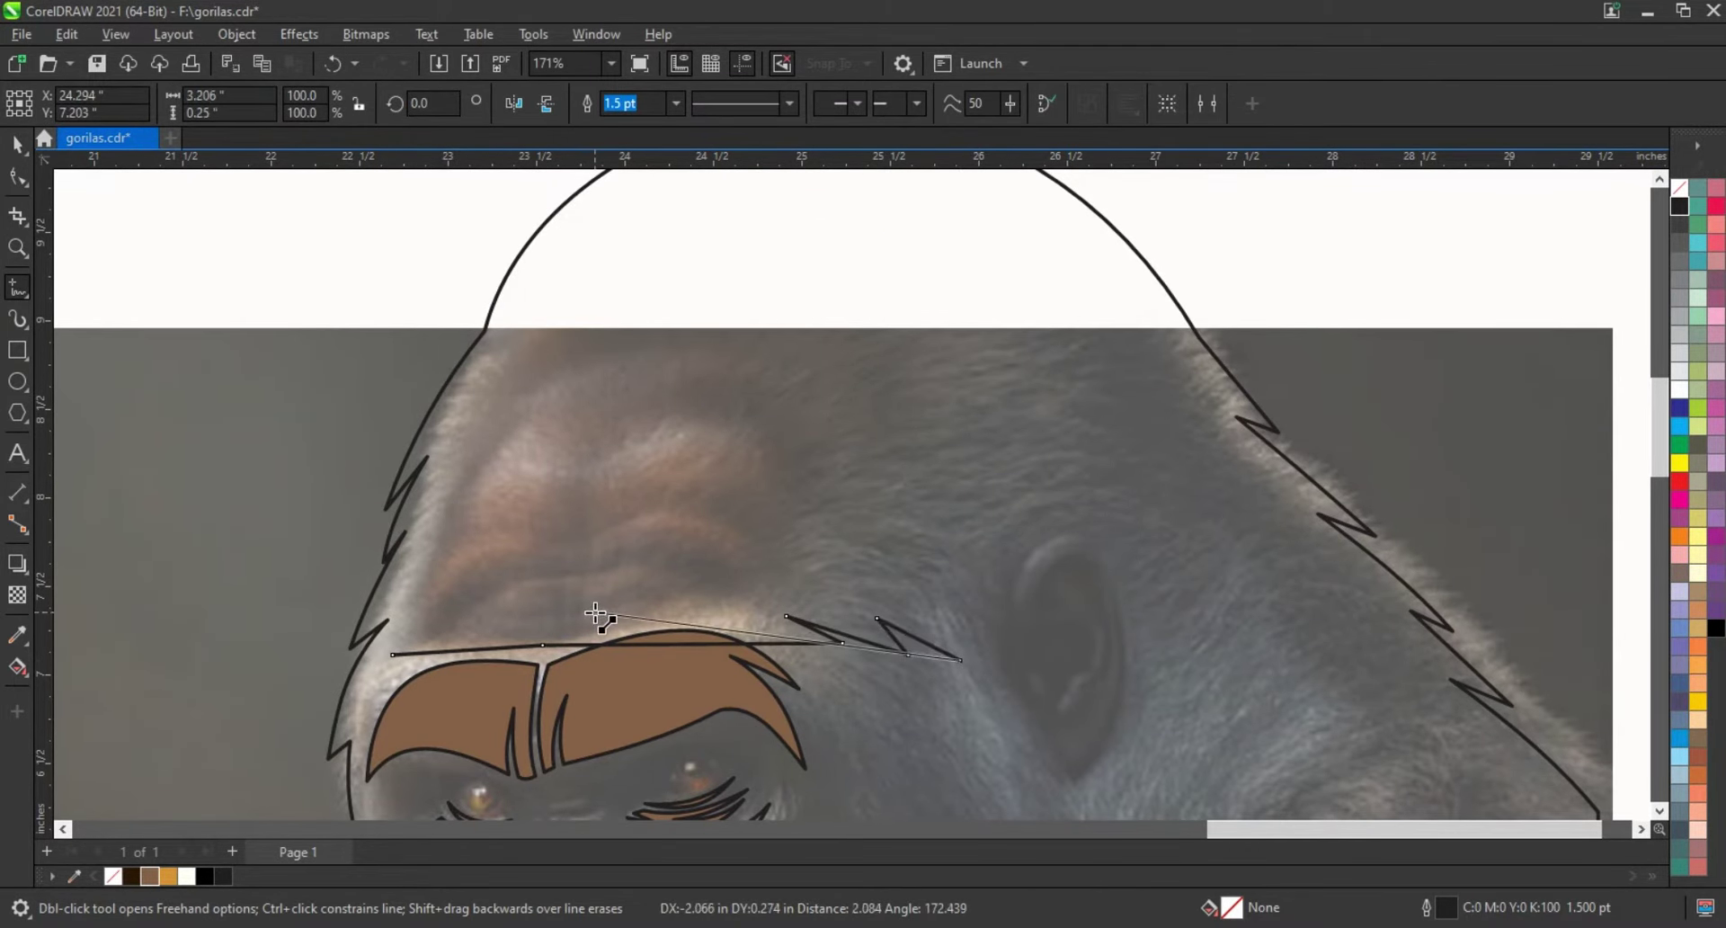
left_click_drag(565, 630, 393, 654)
Step: Arch the brow's left and upper edges, curve its spiky right end, and fill it brown
key("F10")
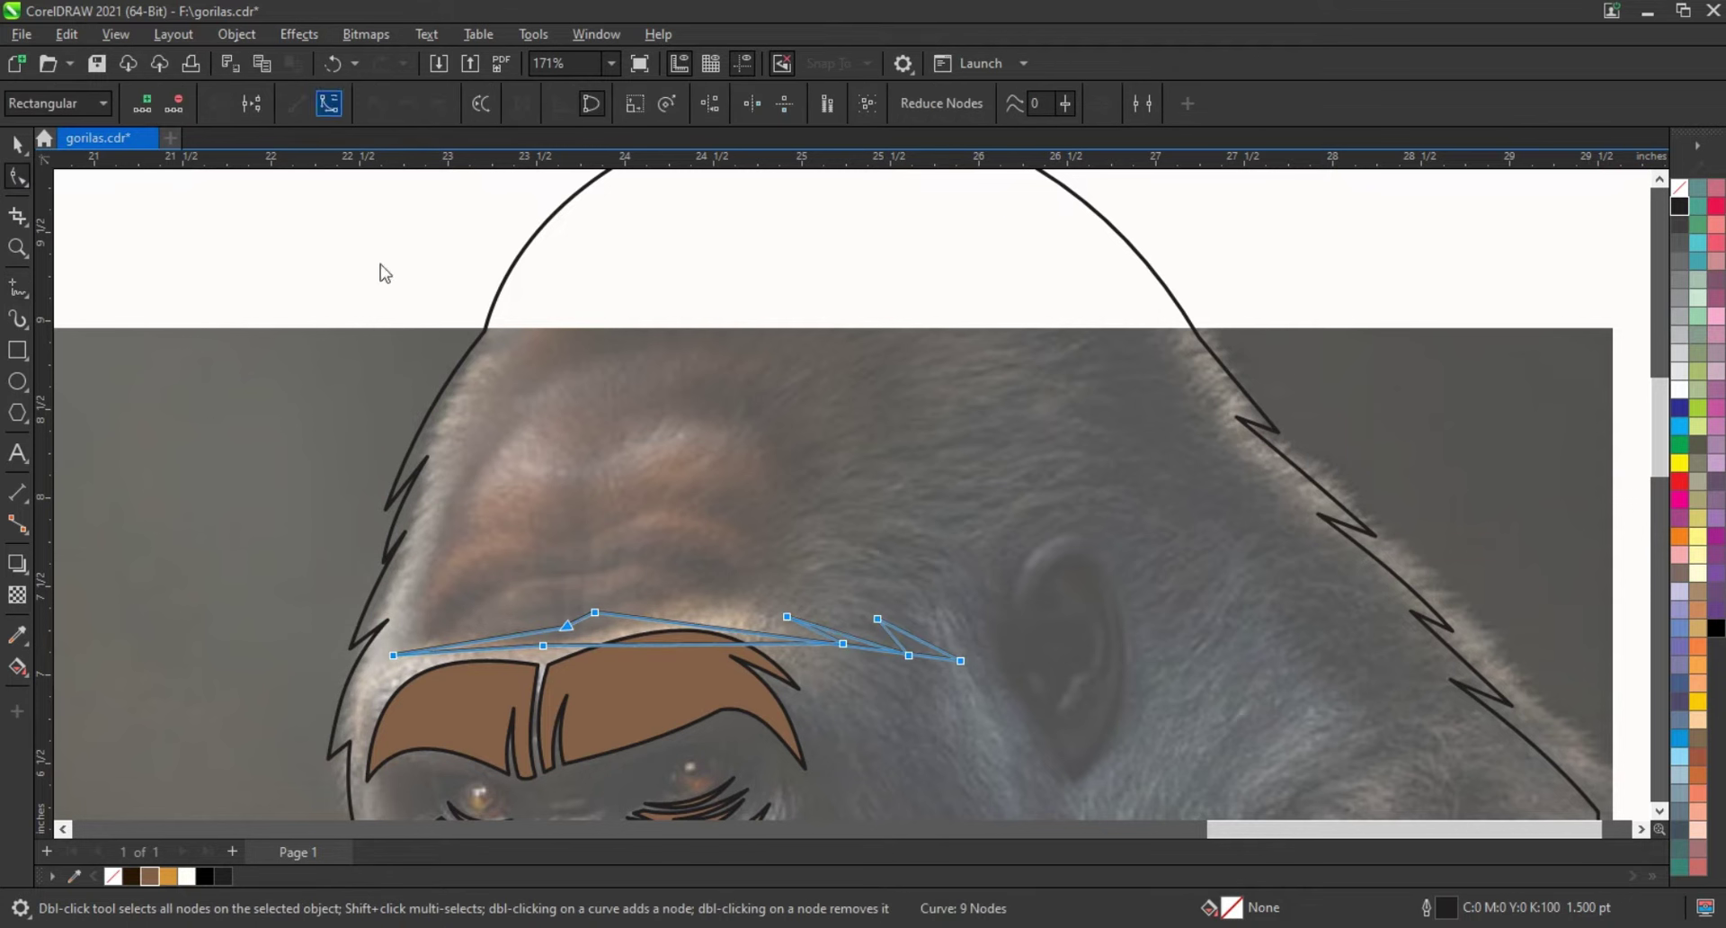
left_click_drag(496, 644, 492, 629)
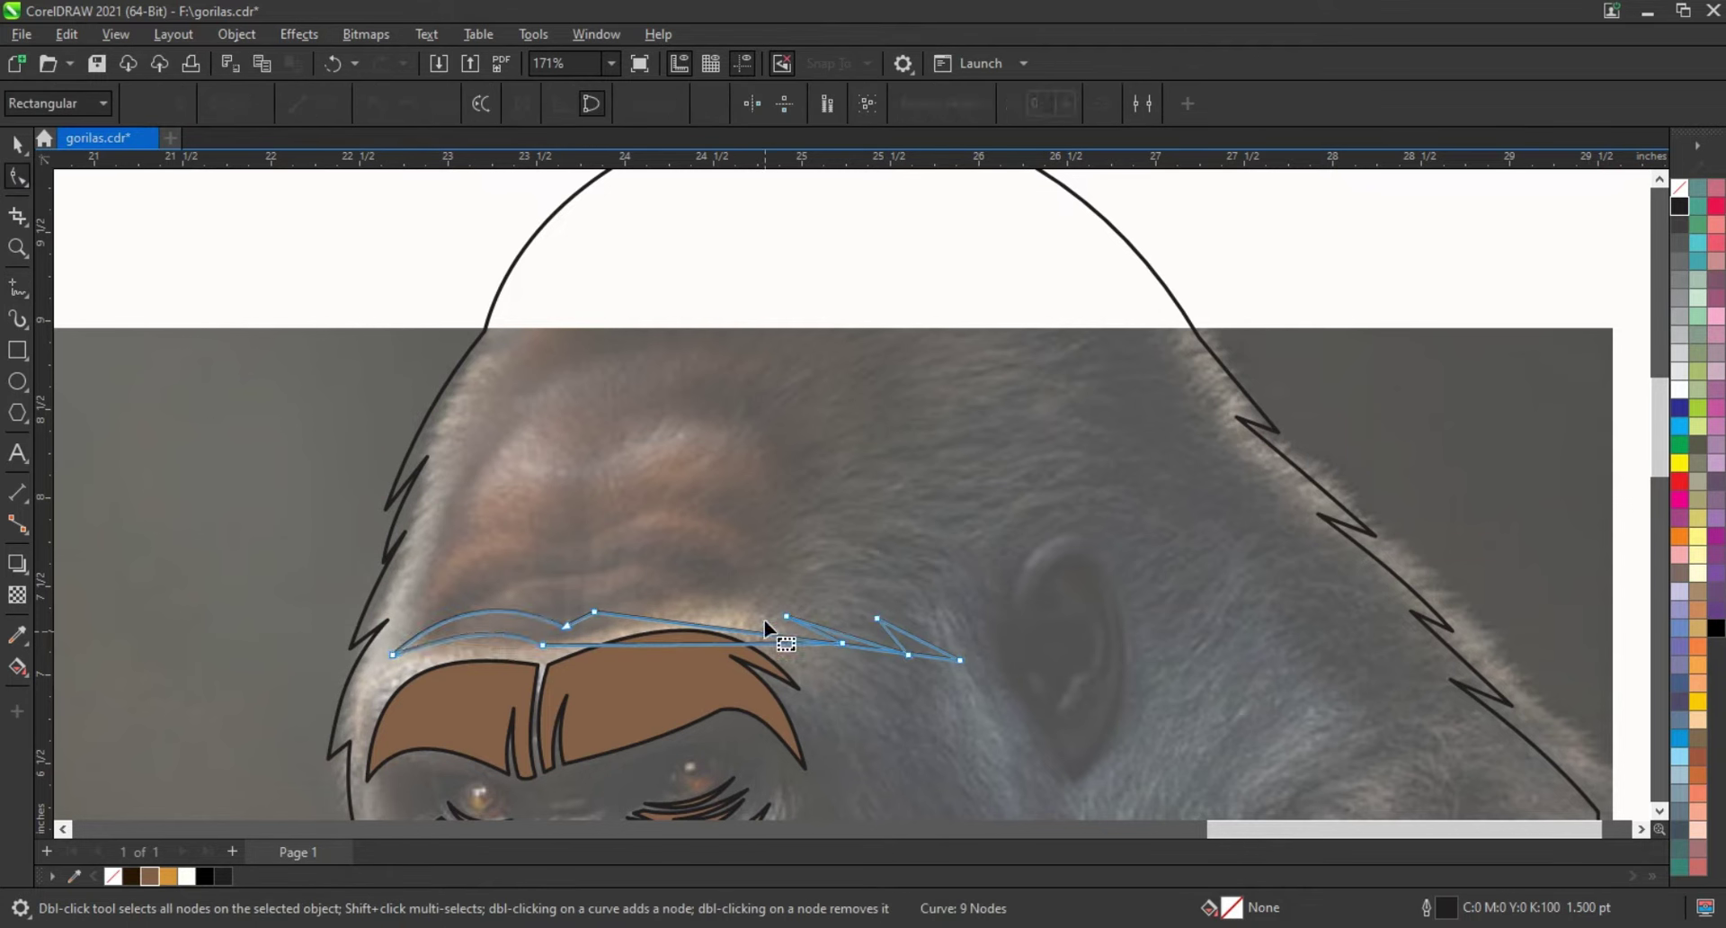
left_click_drag(762, 633, 774, 603)
left_click_drag(874, 638, 898, 628)
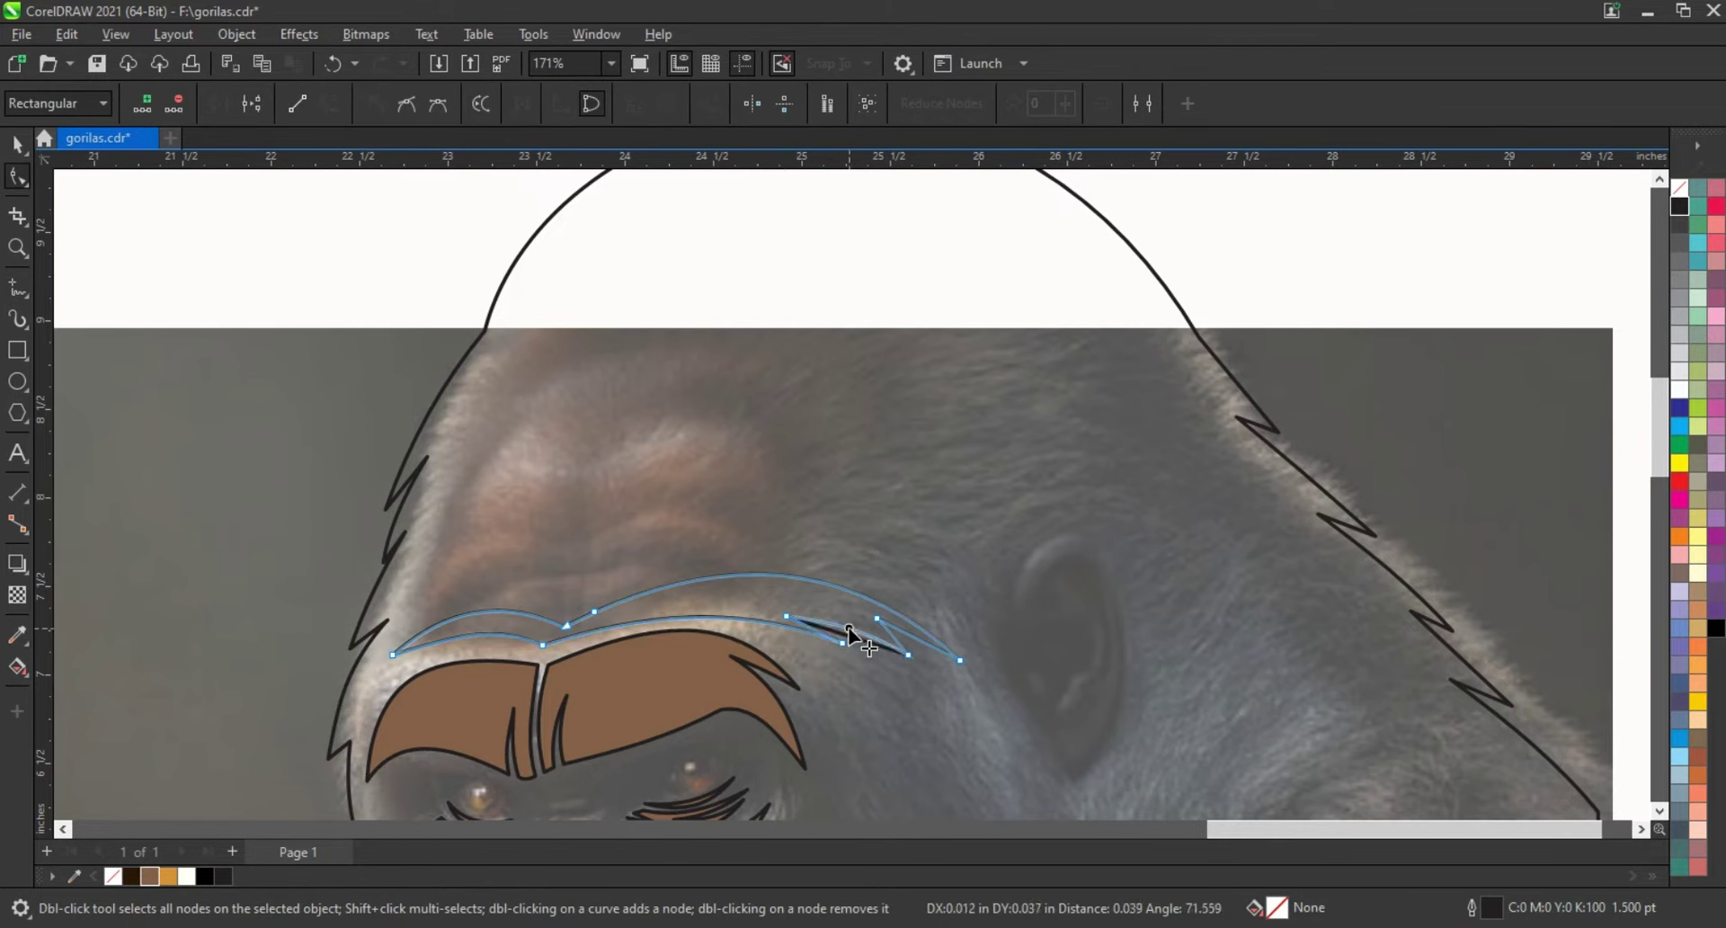
key("space")
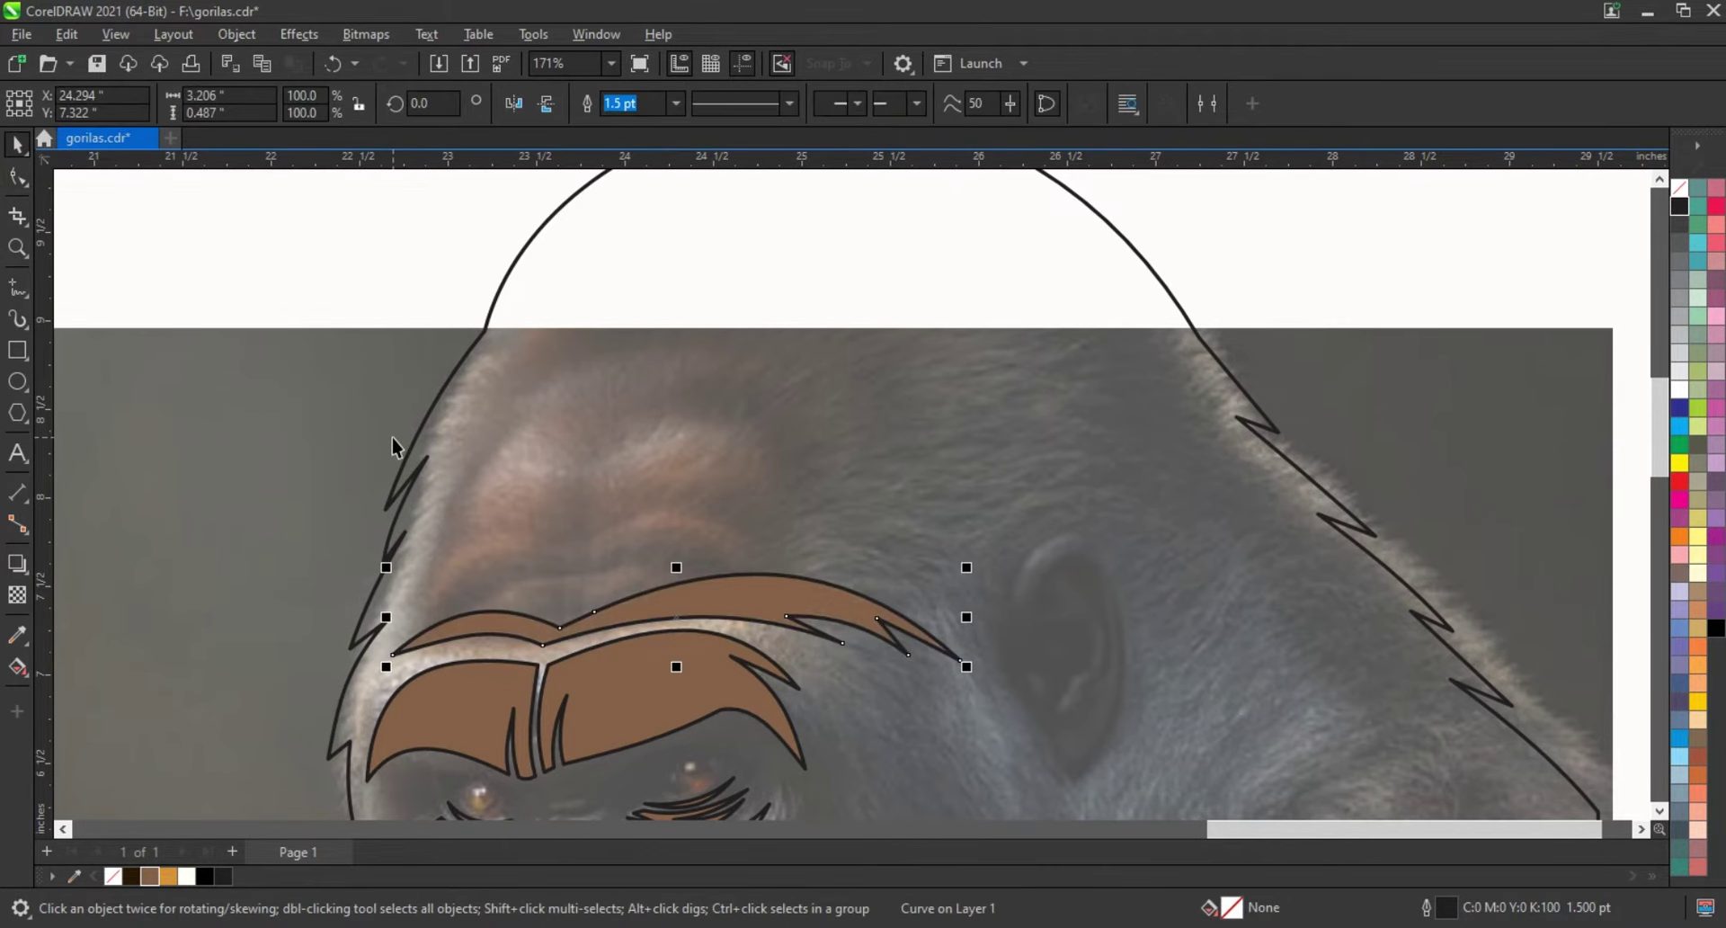
left_click(385, 656)
scroll(628, 466, "down", 3)
Step: Zoom to the top of the head and start a zig-zag hair outline across the crown
left_click_drag(359, 254, 1106, 643)
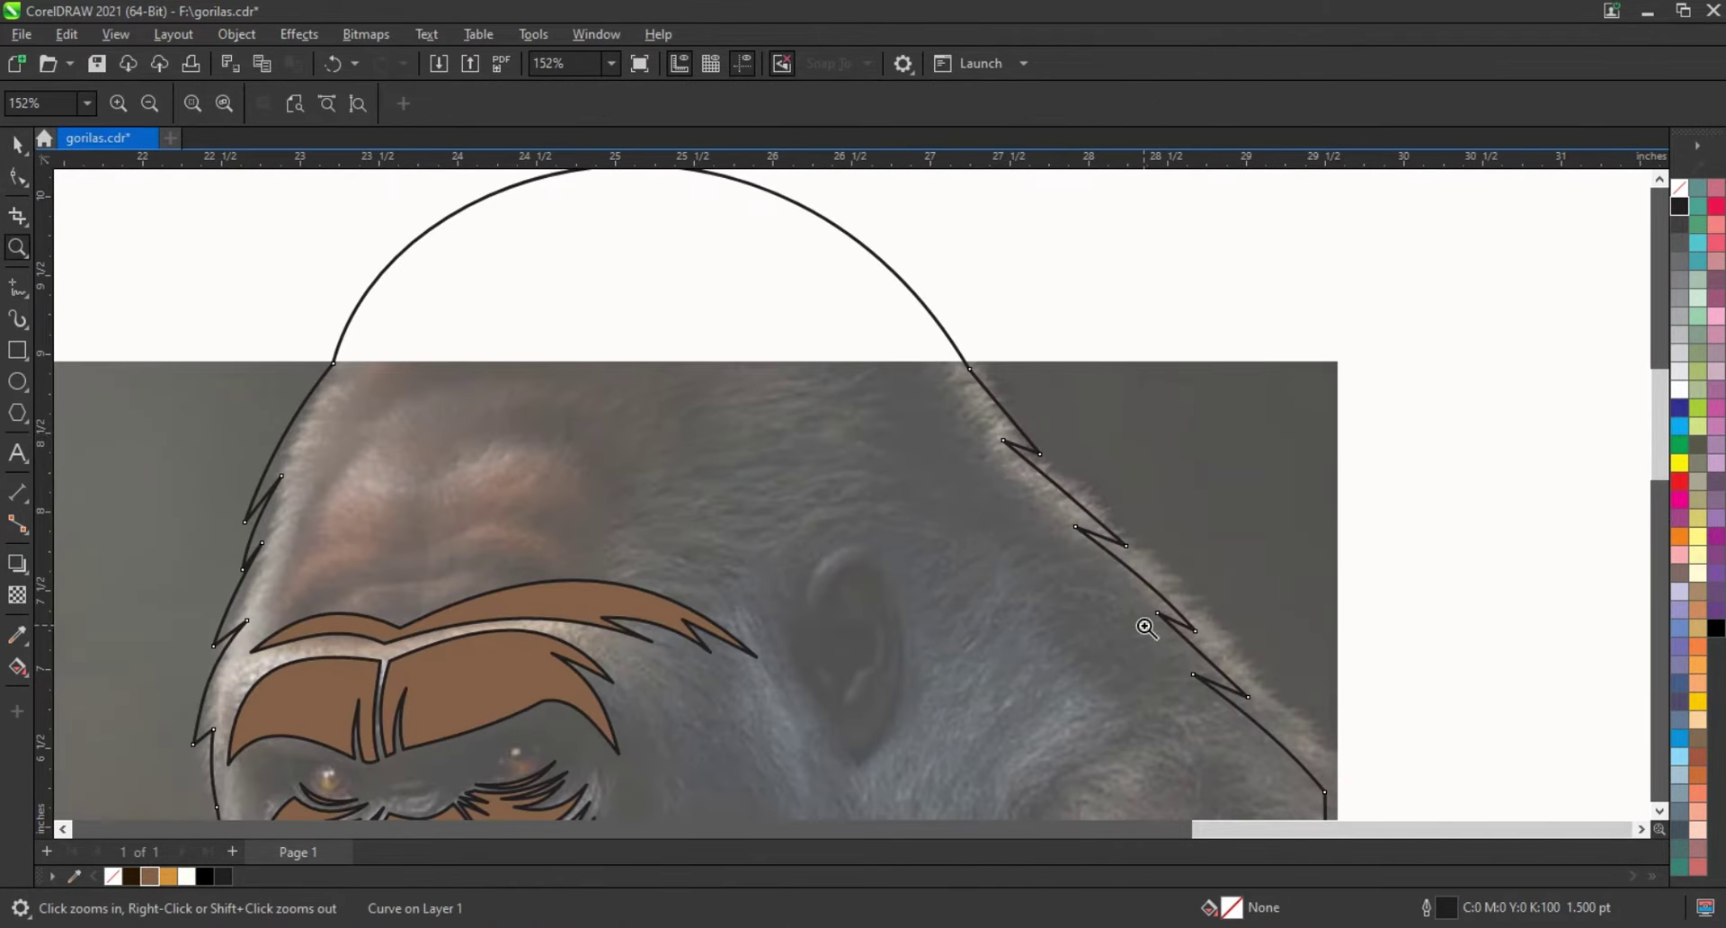
key("F5")
left_click(1074, 517)
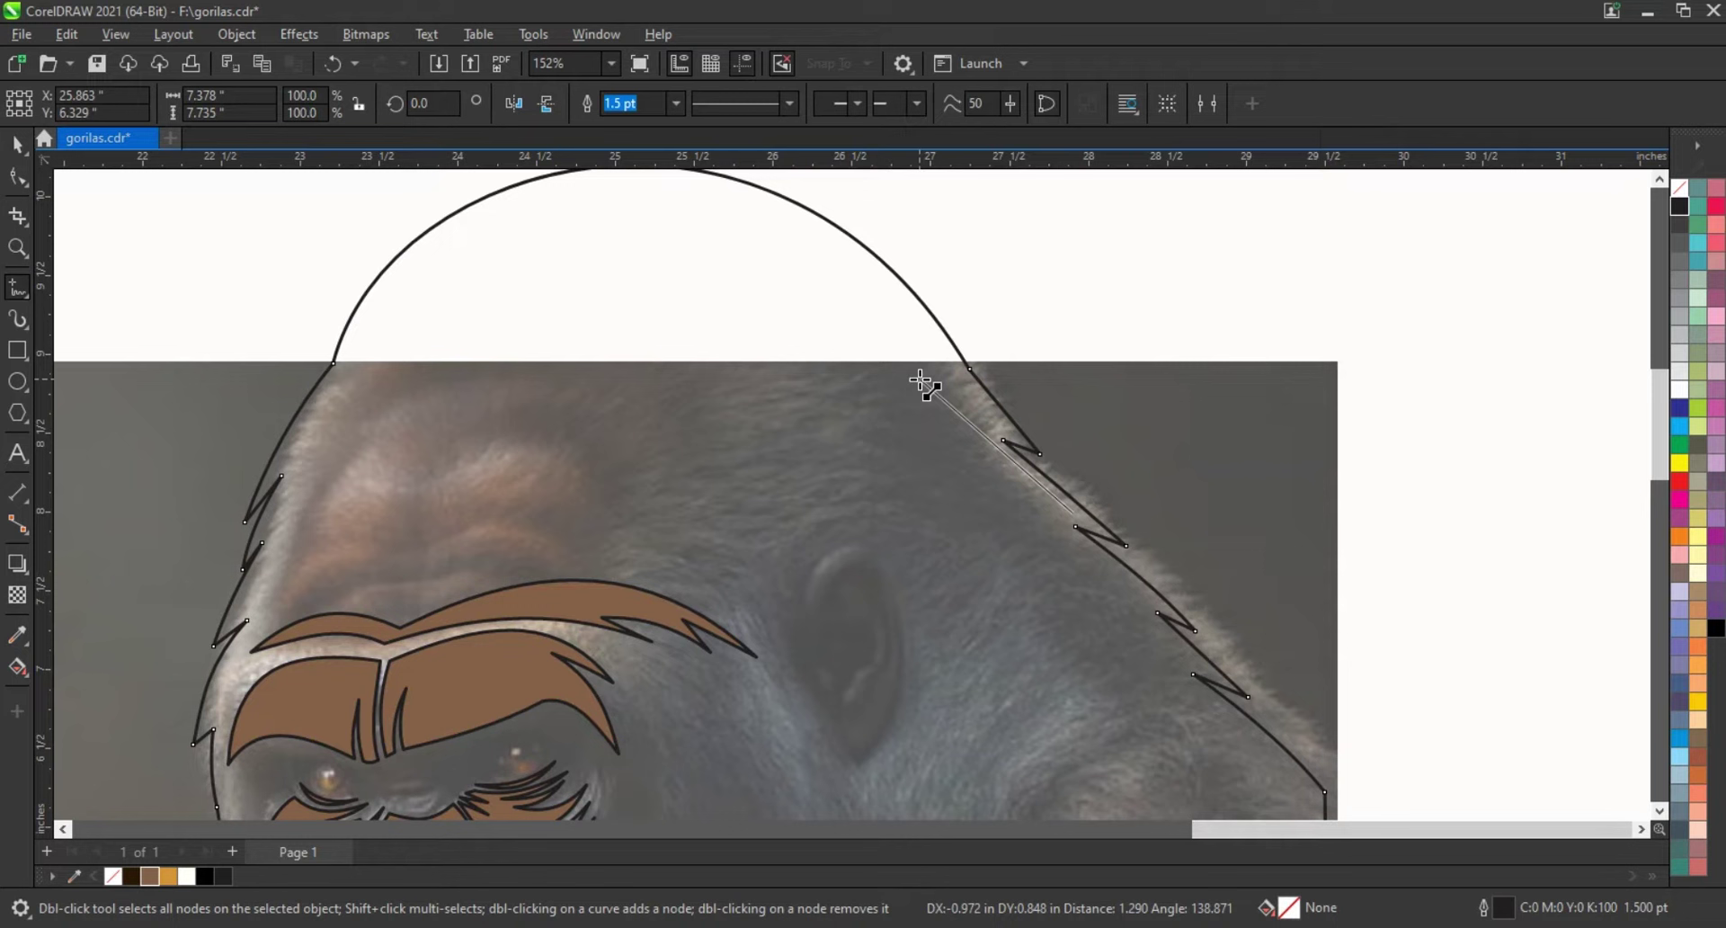
left_click(986, 418)
left_click(717, 234)
left_click(755, 245)
left_click(659, 219)
left_click(695, 218)
left_click(544, 273)
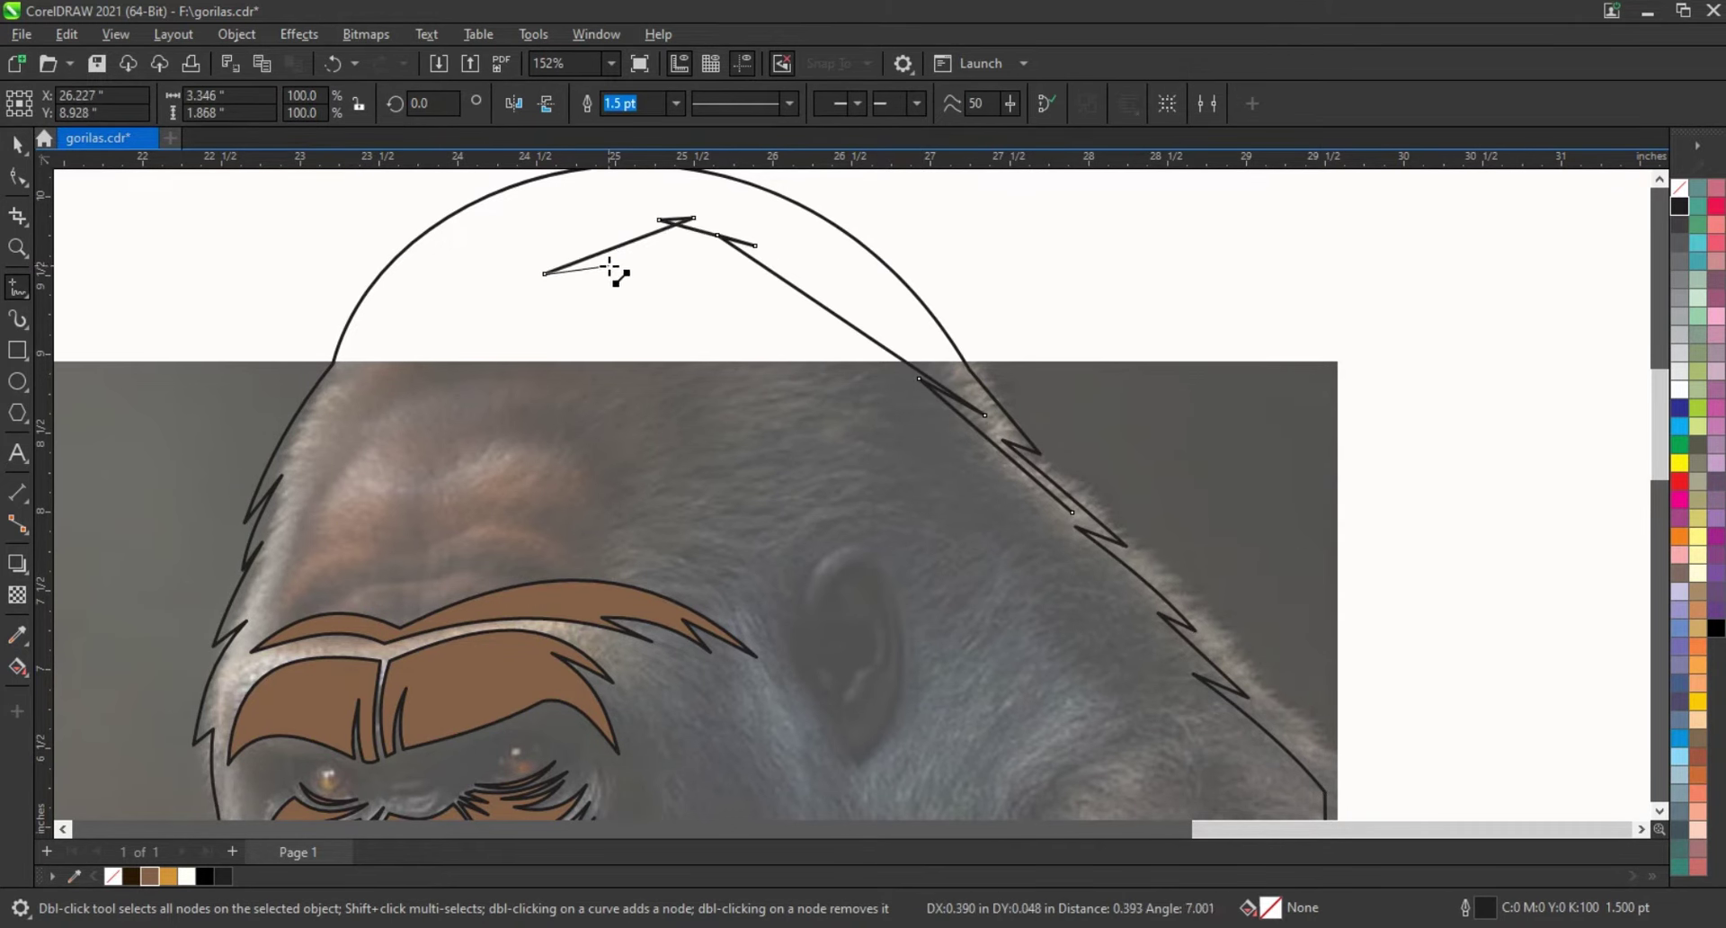
left_click(610, 265)
Step: Continue the zig-zag down and across the head, closing the hair outline at its start
left_click(596, 288)
left_click(520, 307)
left_click(521, 346)
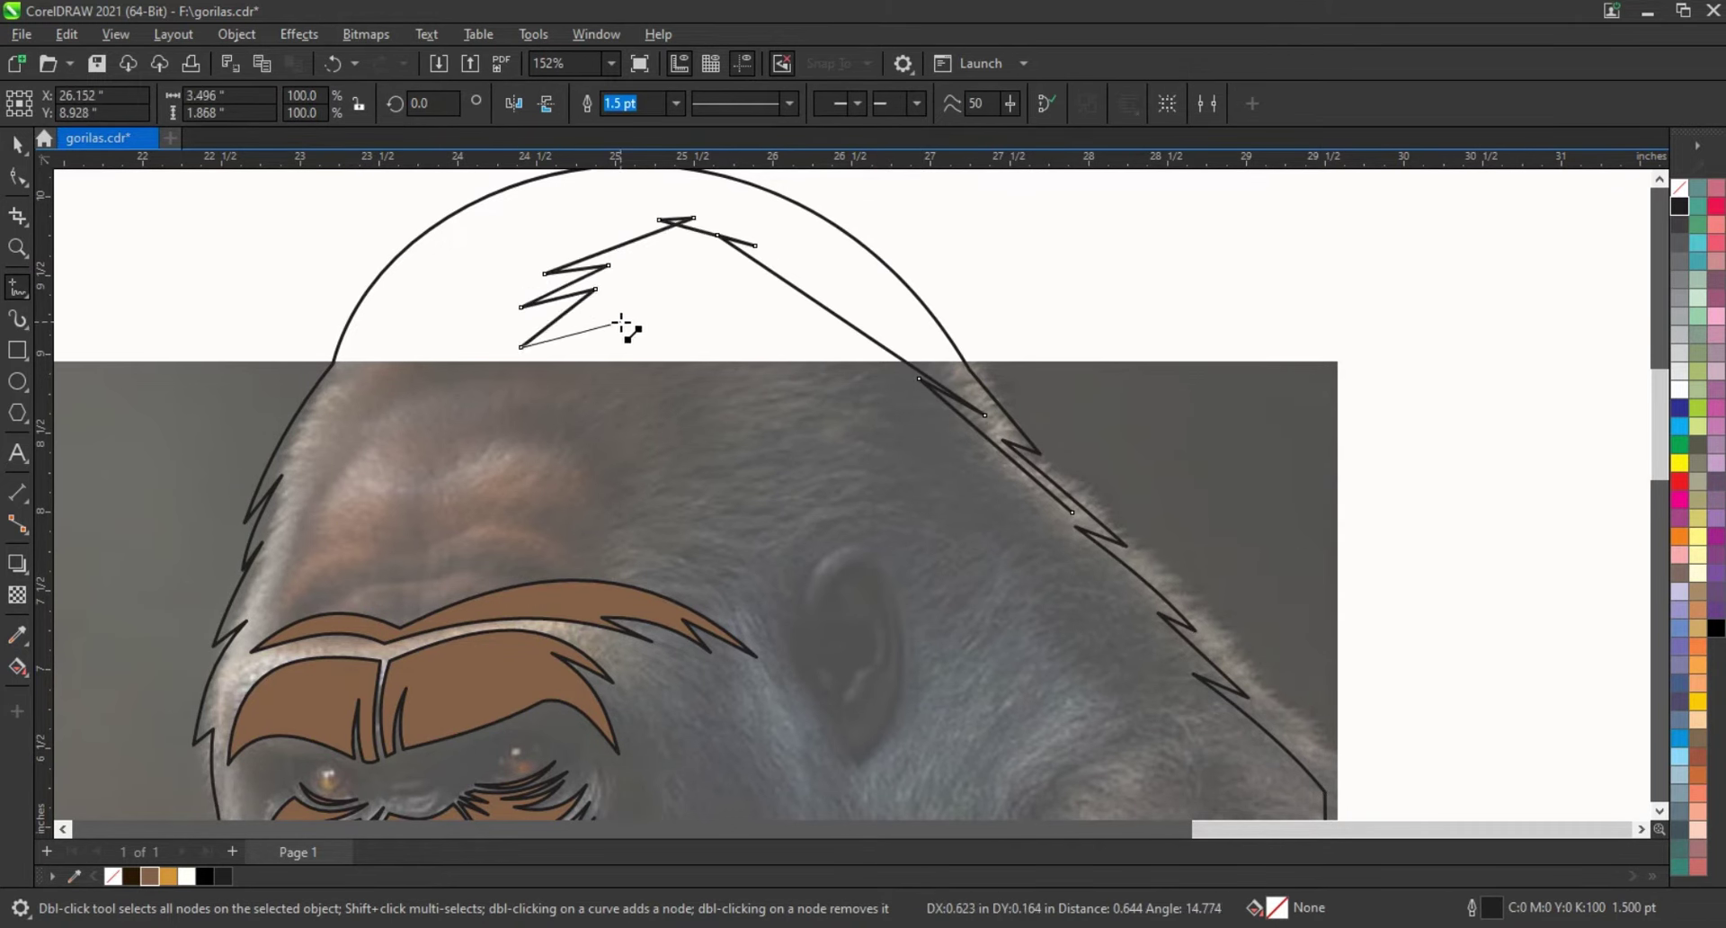
left_click(679, 389)
left_click(621, 440)
left_click(803, 405)
left_click(720, 438)
left_click(938, 433)
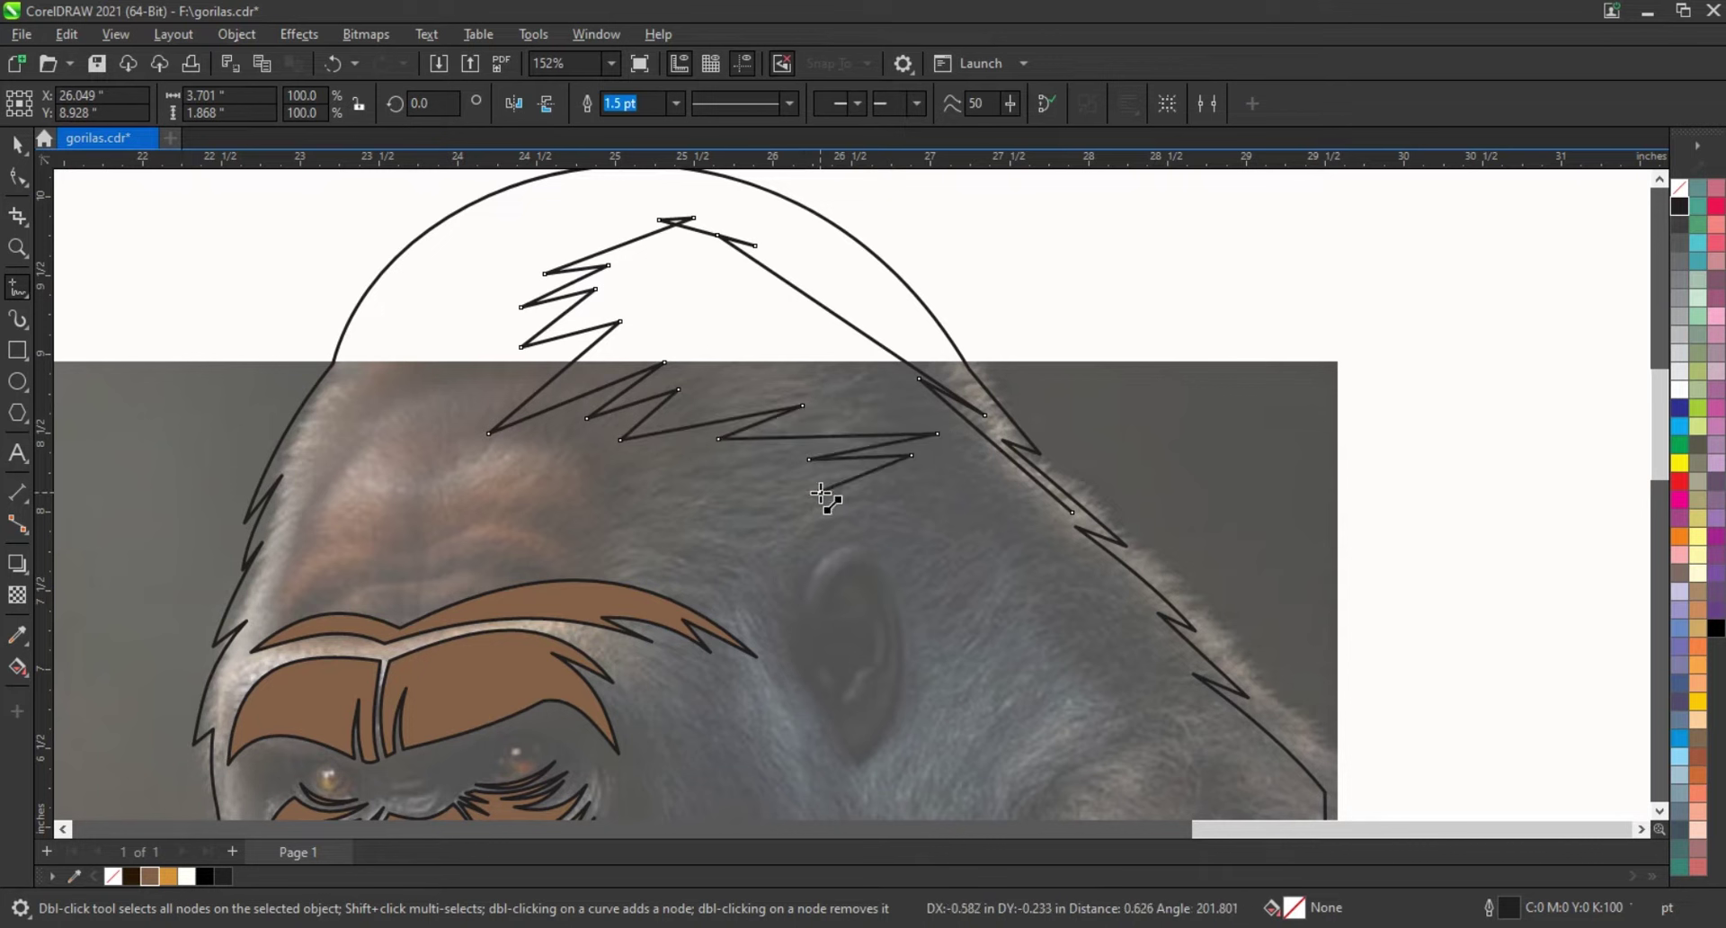
left_click(822, 493)
left_click(1073, 513)
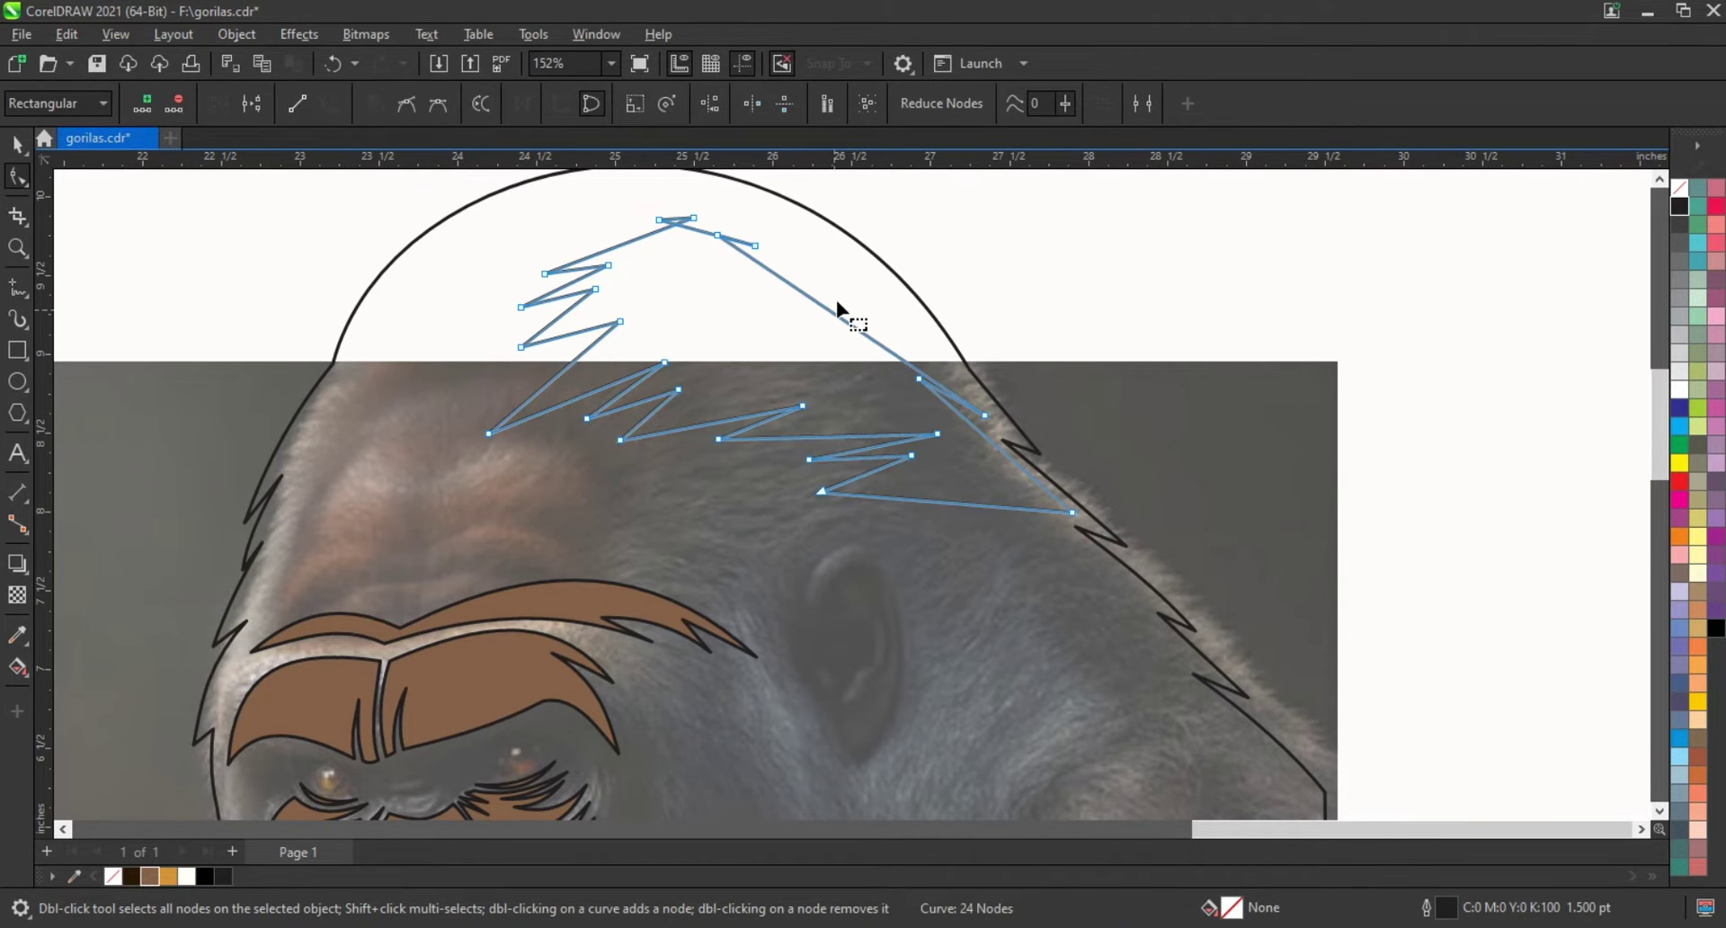
Step: Bend the hair tuft's zig-zag segments into curves and fill it brown
mouse_move(836, 306)
left_mouse_down()
mouse_move(746, 259)
mouse_move(762, 238)
left_mouse_up()
left_click(626, 234)
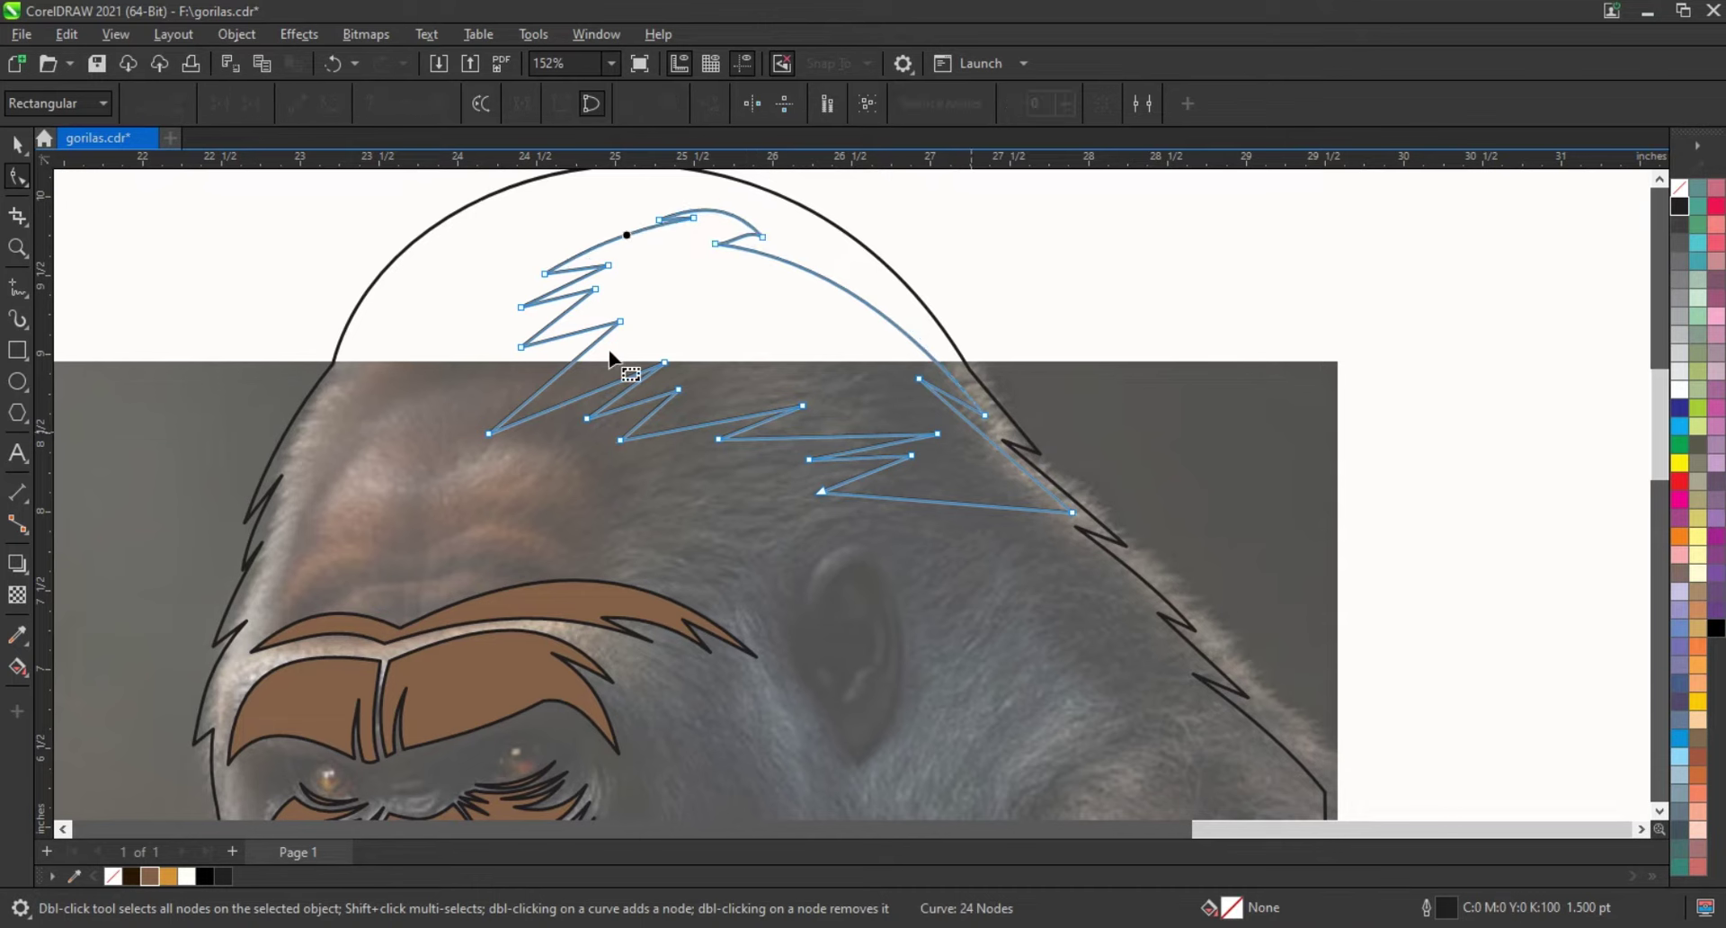
left_click(572, 280)
mouse_move(570, 328)
left_mouse_down()
mouse_move(593, 386)
mouse_move(717, 431)
mouse_move(764, 418)
mouse_move(857, 463)
left_mouse_up()
left_click_drag(944, 502, 937, 472)
left_click(17, 143)
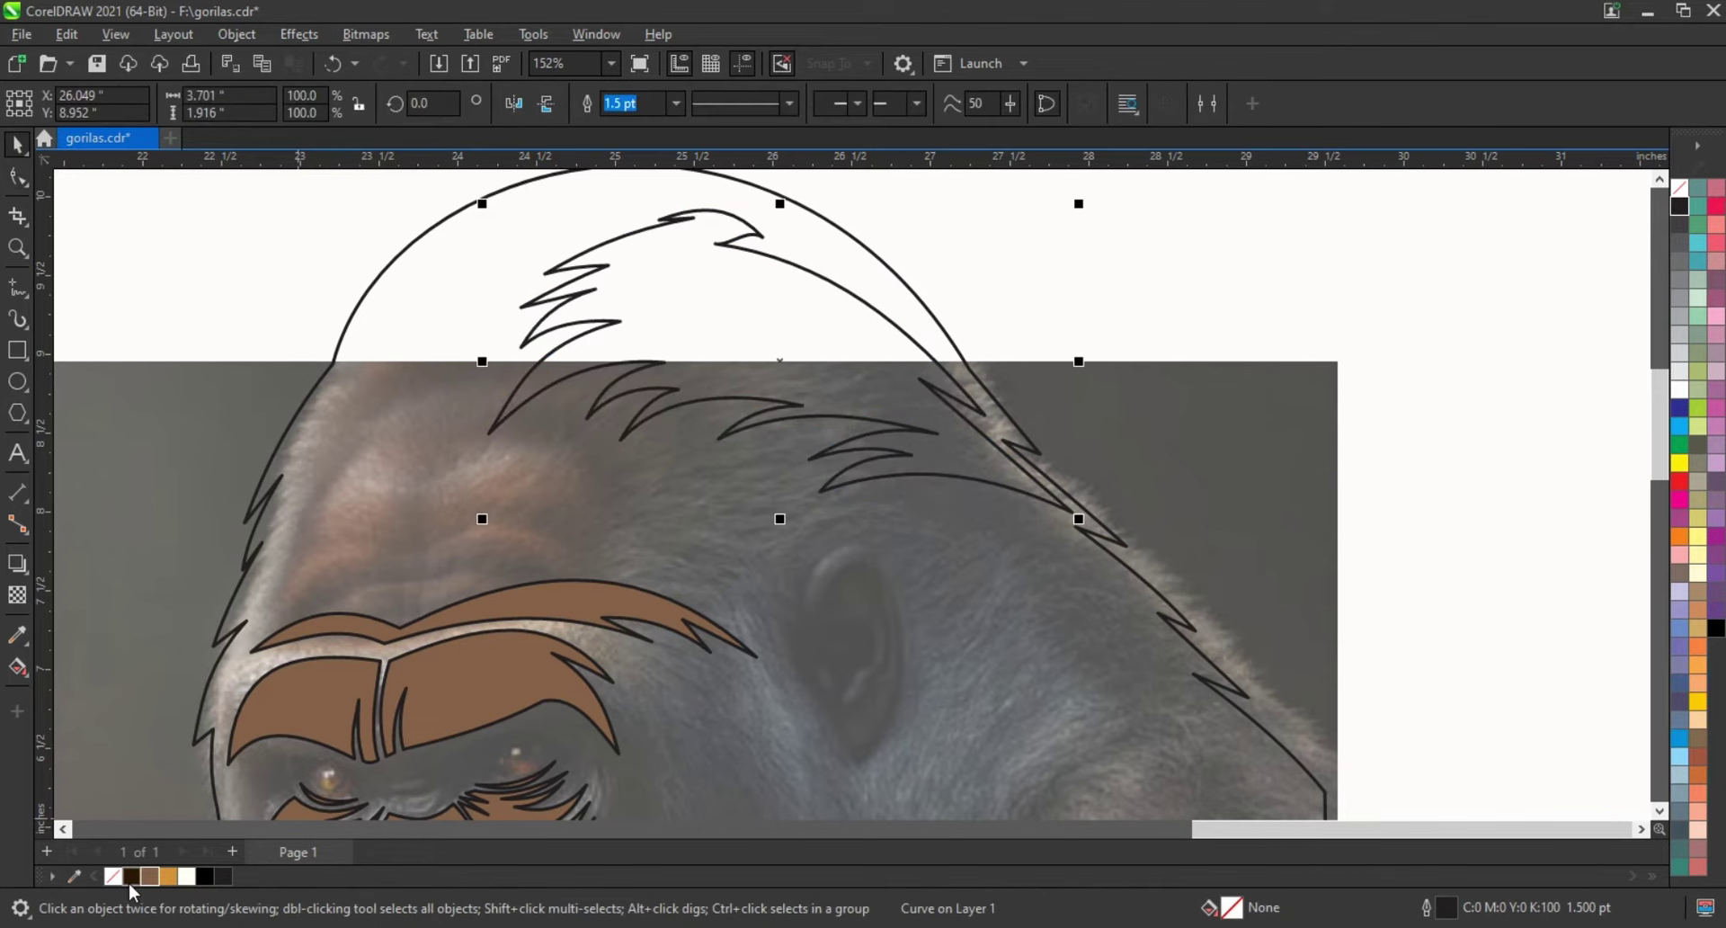
left_click(149, 877)
scroll(1268, 411, "down", 3)
left_click(327, 185)
Step: Zoom in on the crown and draw a first zig-zag hair strand on the left
key("z")
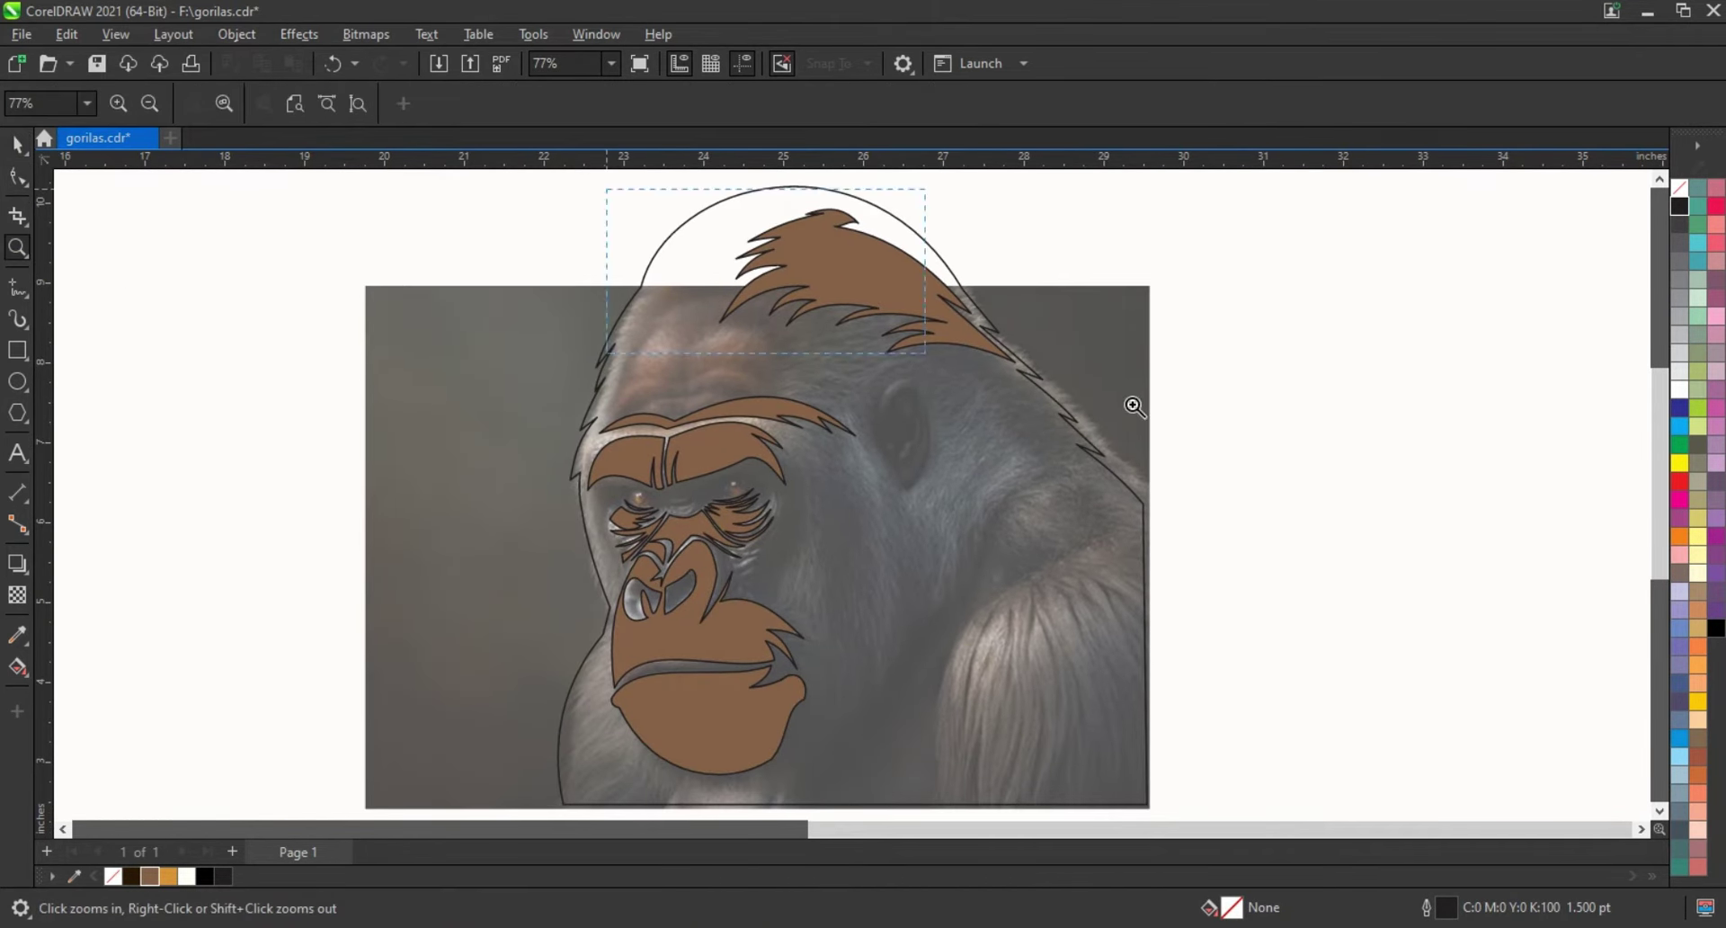
left_click_drag(606, 188, 925, 353)
key("F5")
left_click(393, 234)
double_click(184, 463)
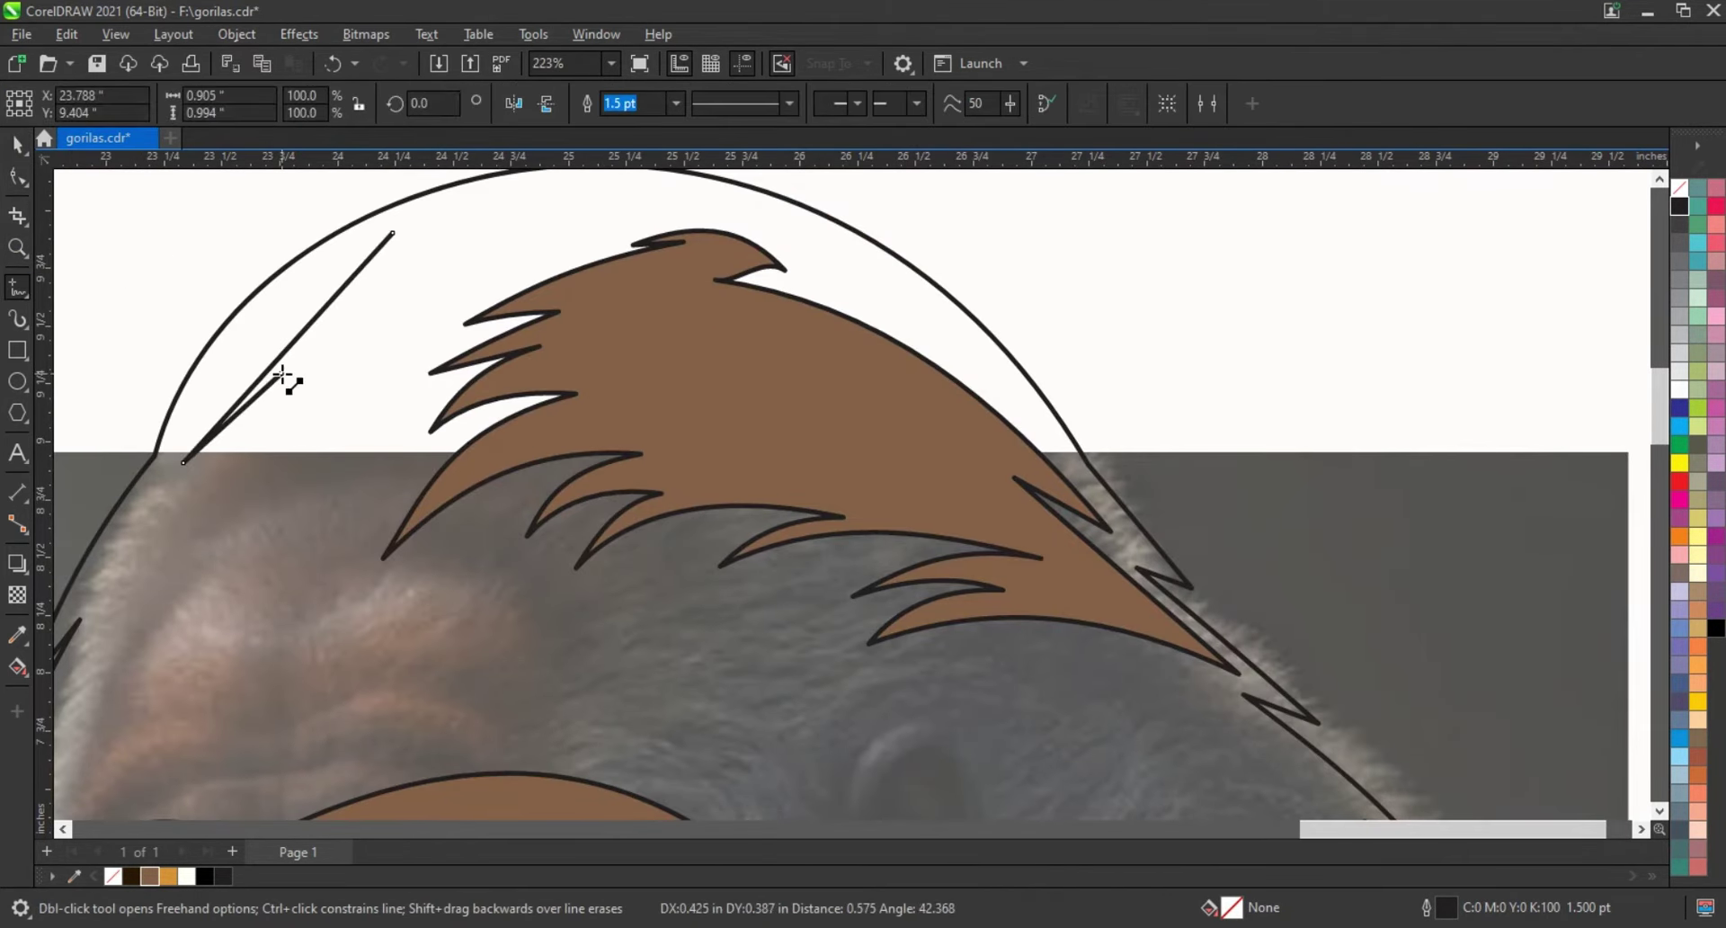
double_click(281, 373)
double_click(263, 422)
left_click(393, 234)
Step: Curve the first strand's outer and inner edges into a pointed spike
key("F10")
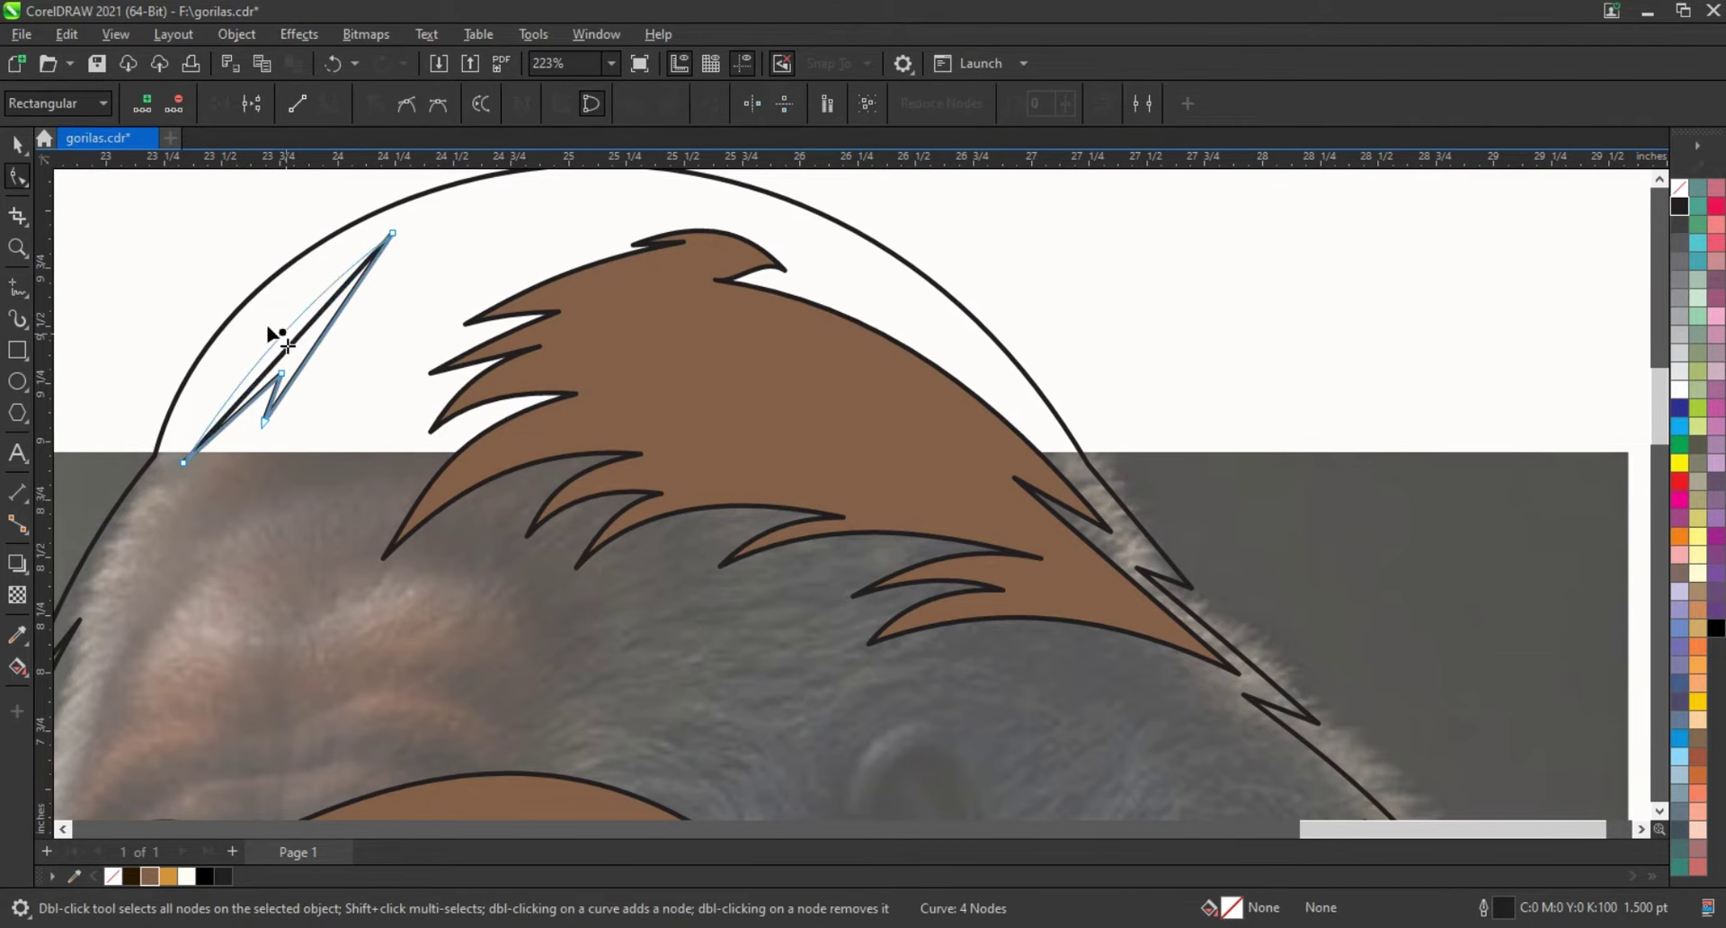
left_click_drag(270, 335, 236, 311)
left_click_drag(229, 420, 245, 376)
left_click_drag(328, 328, 308, 404)
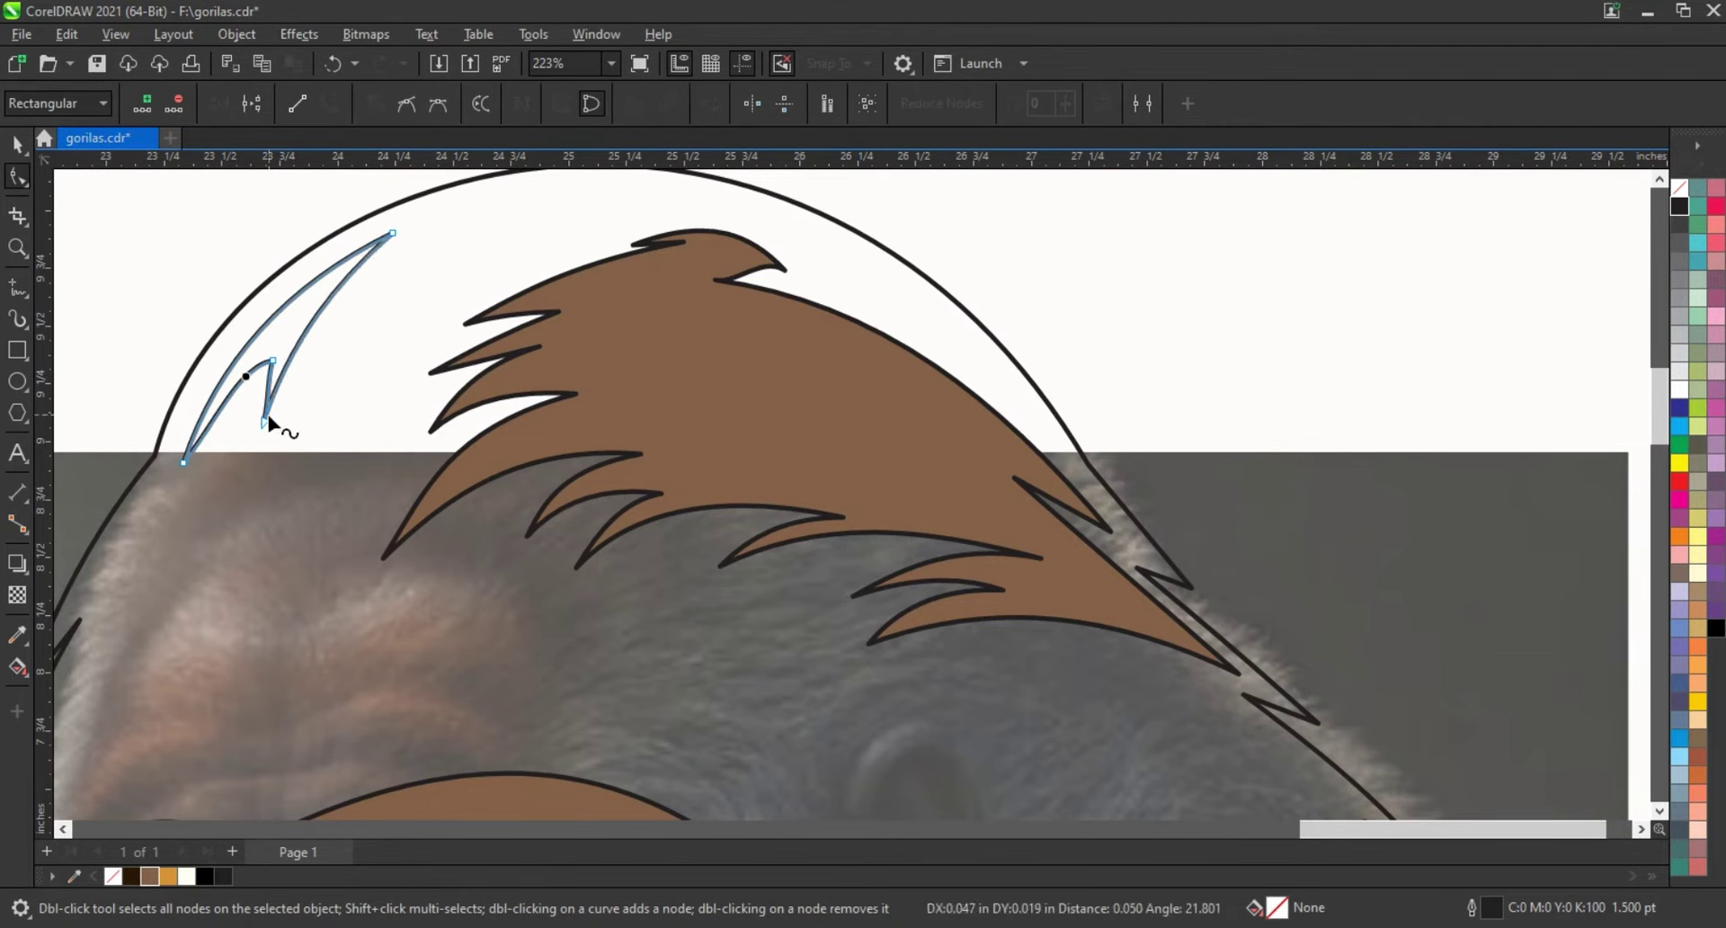
left_click(204, 418)
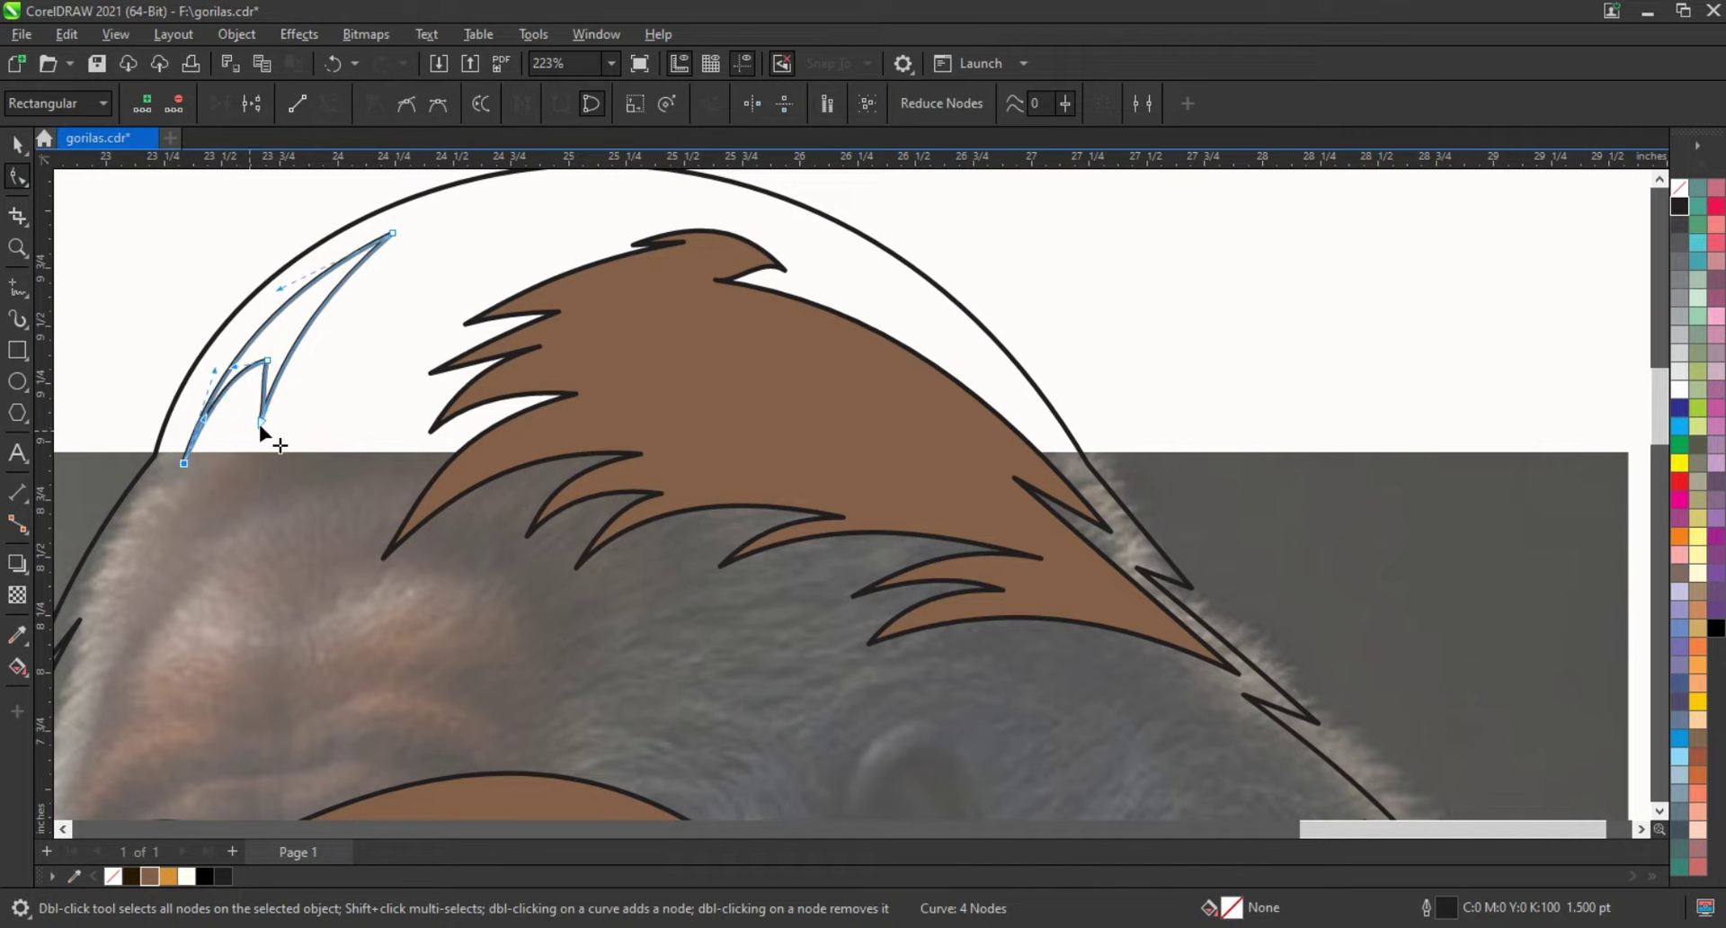
left_click_drag(231, 382, 241, 369)
key("space")
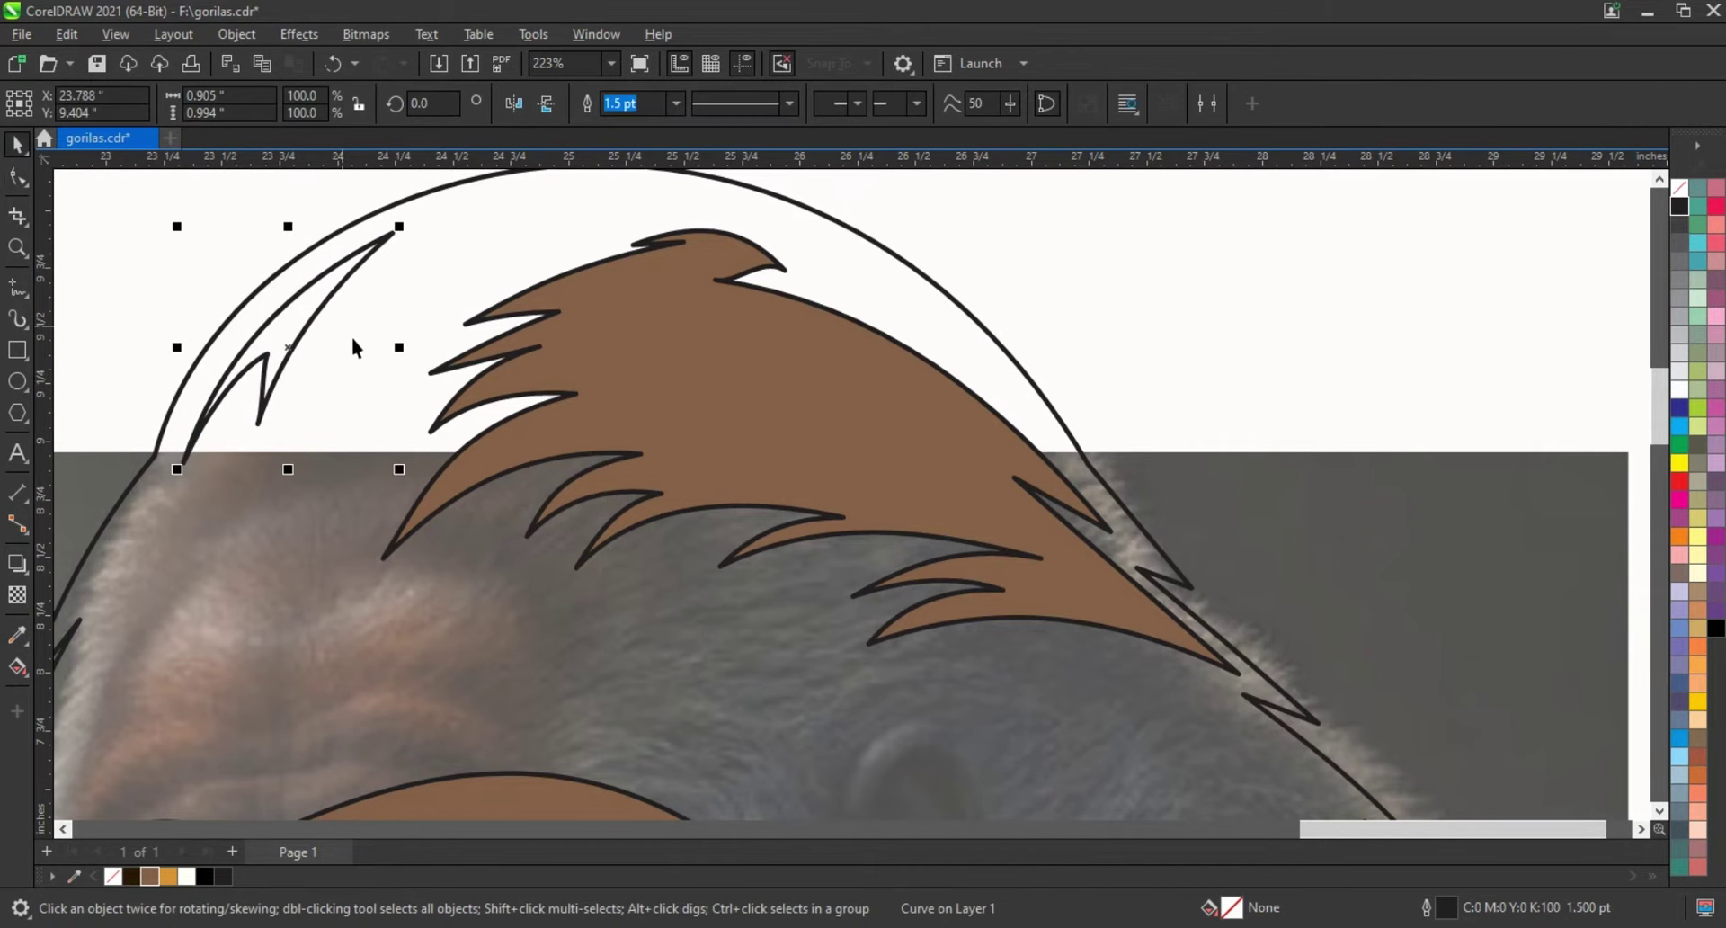
Step: Draw a second hair strand beside the first and curve it into a spike
left_click_drag(501, 202, 335, 388)
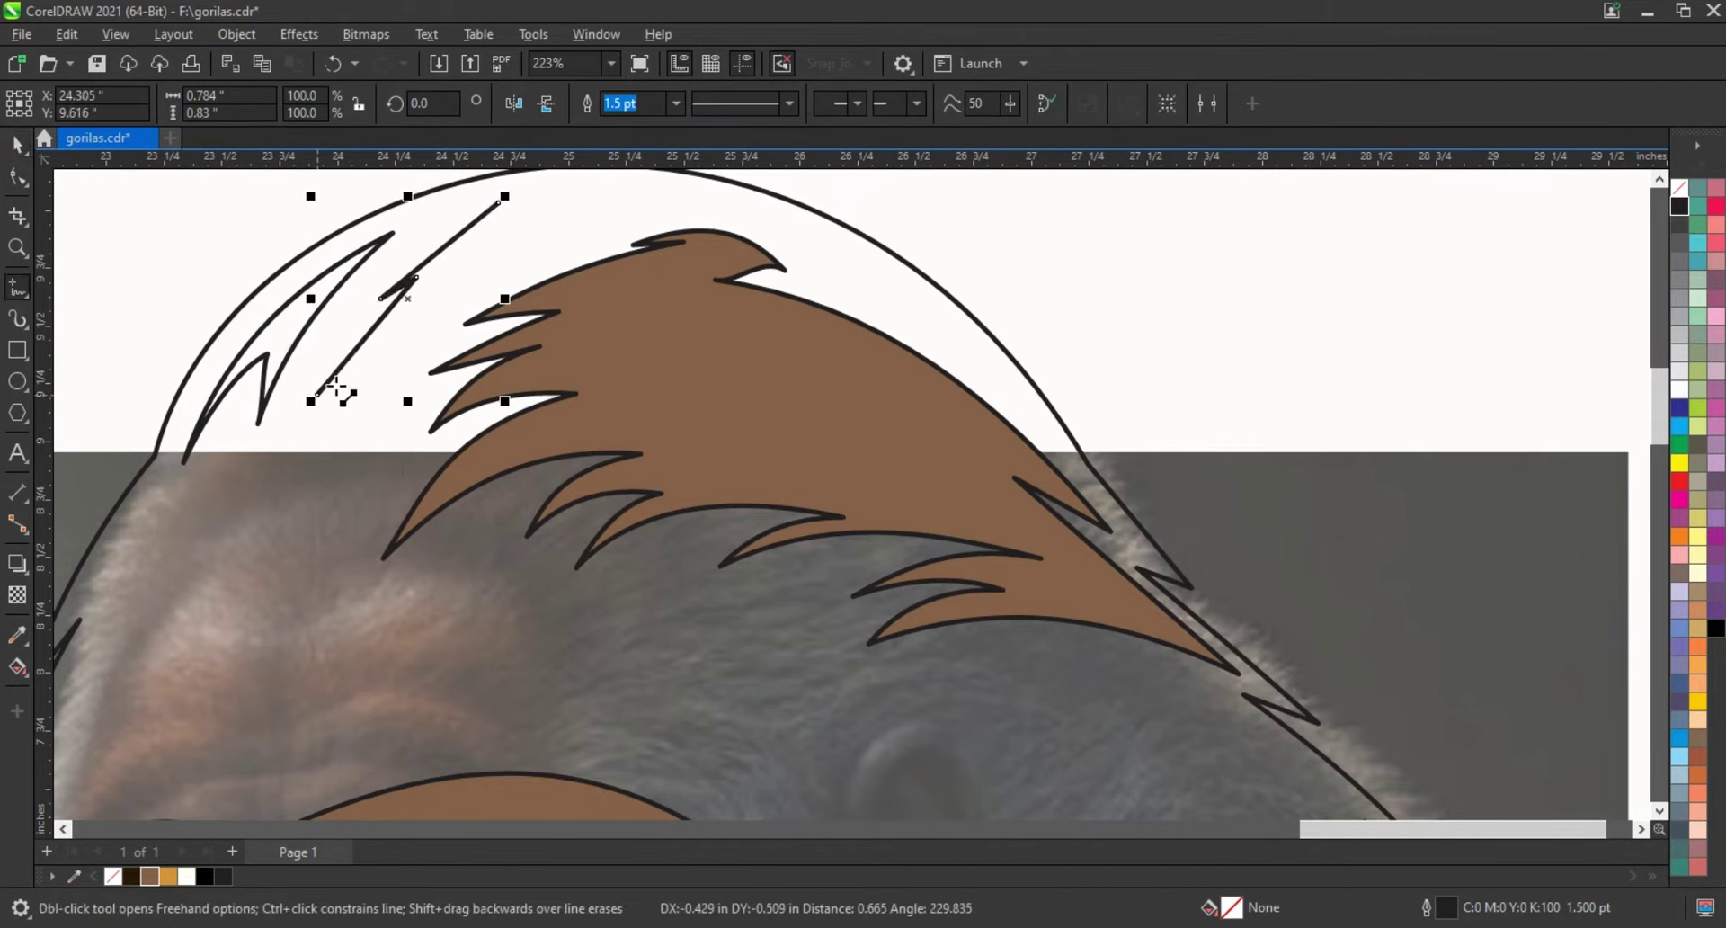
key("F10")
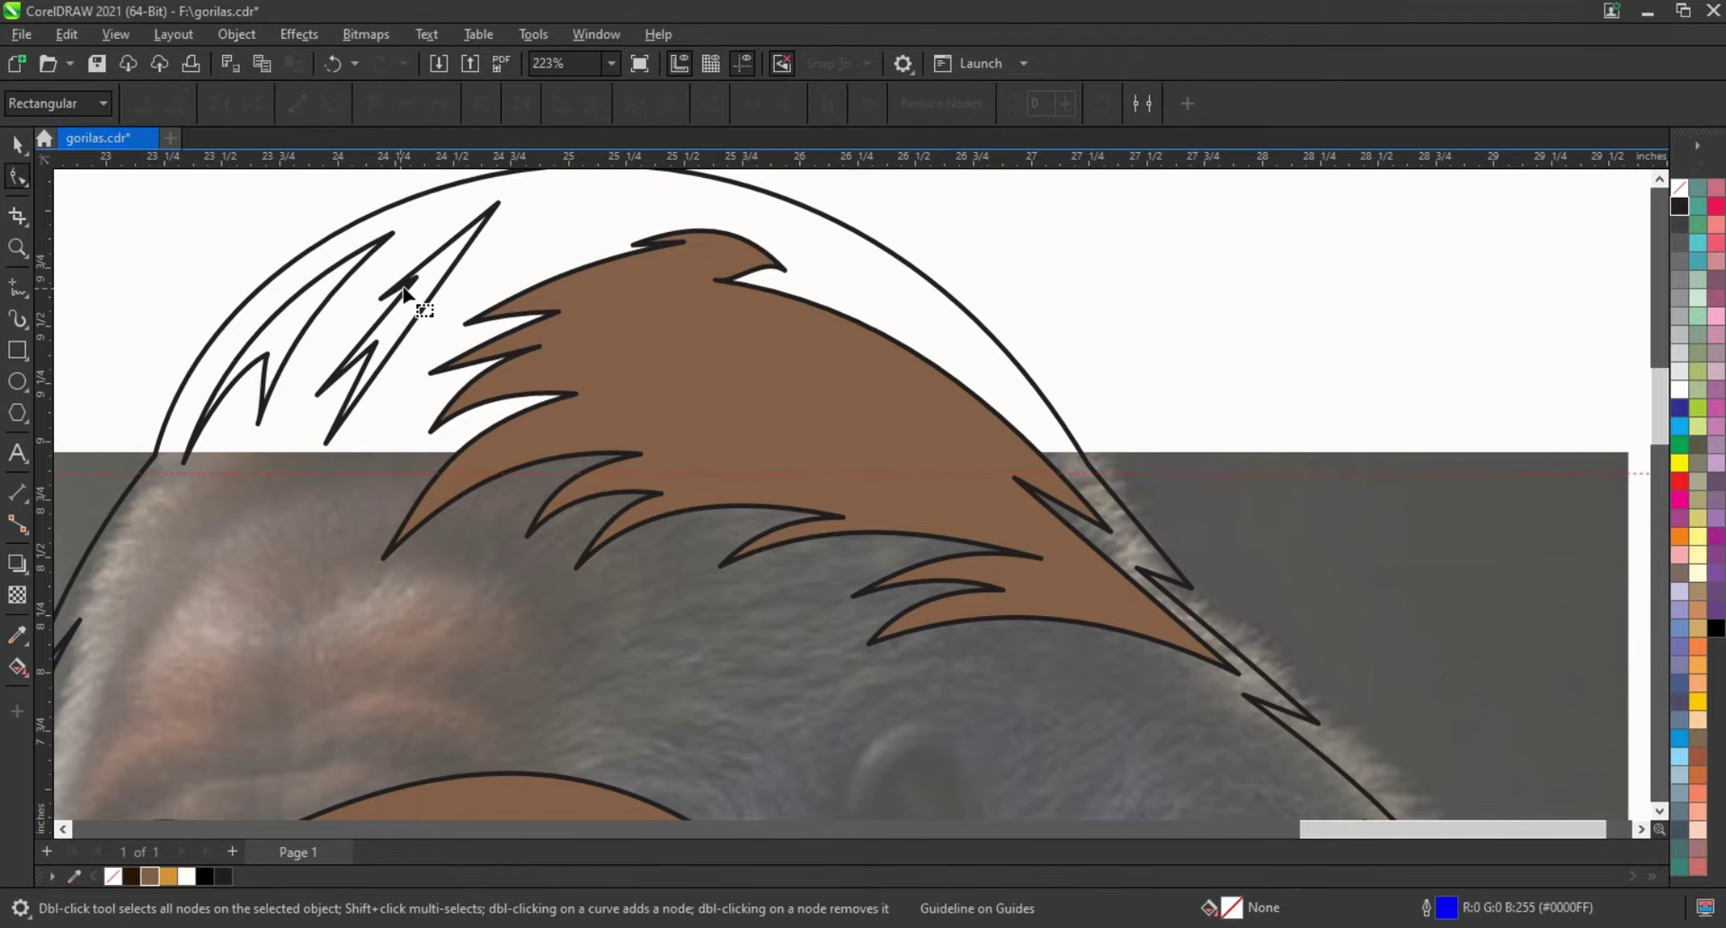
left_click_drag(449, 250, 439, 255)
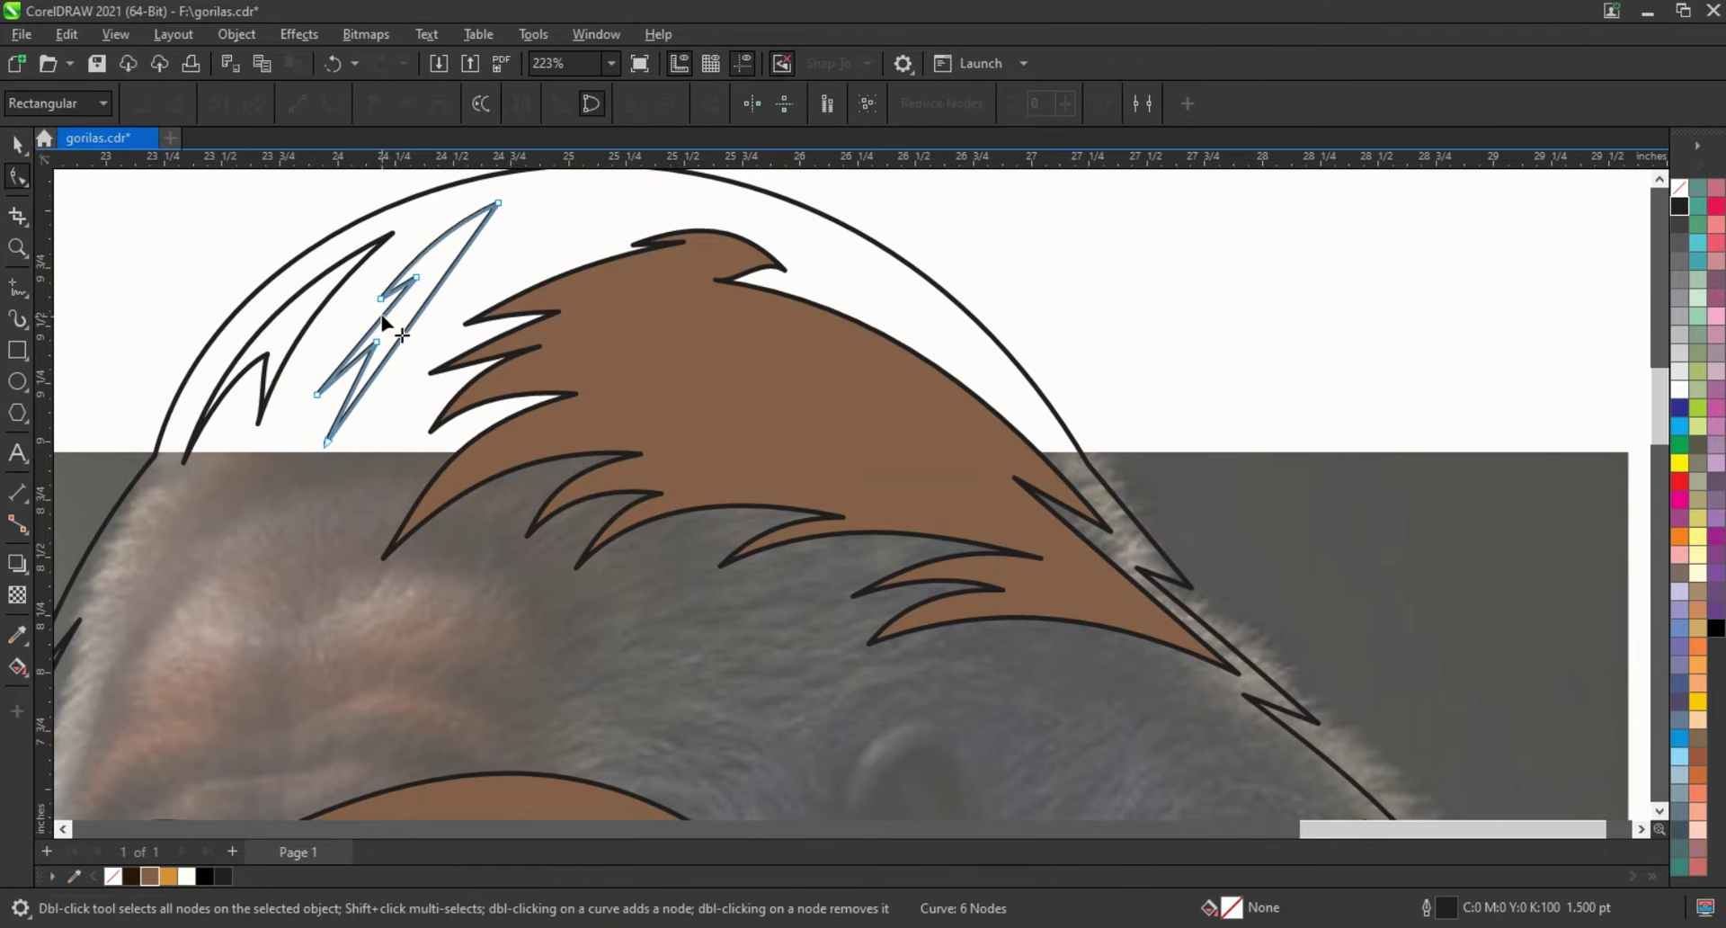
left_click_drag(384, 321, 393, 308)
left_click_drag(499, 202, 538, 205)
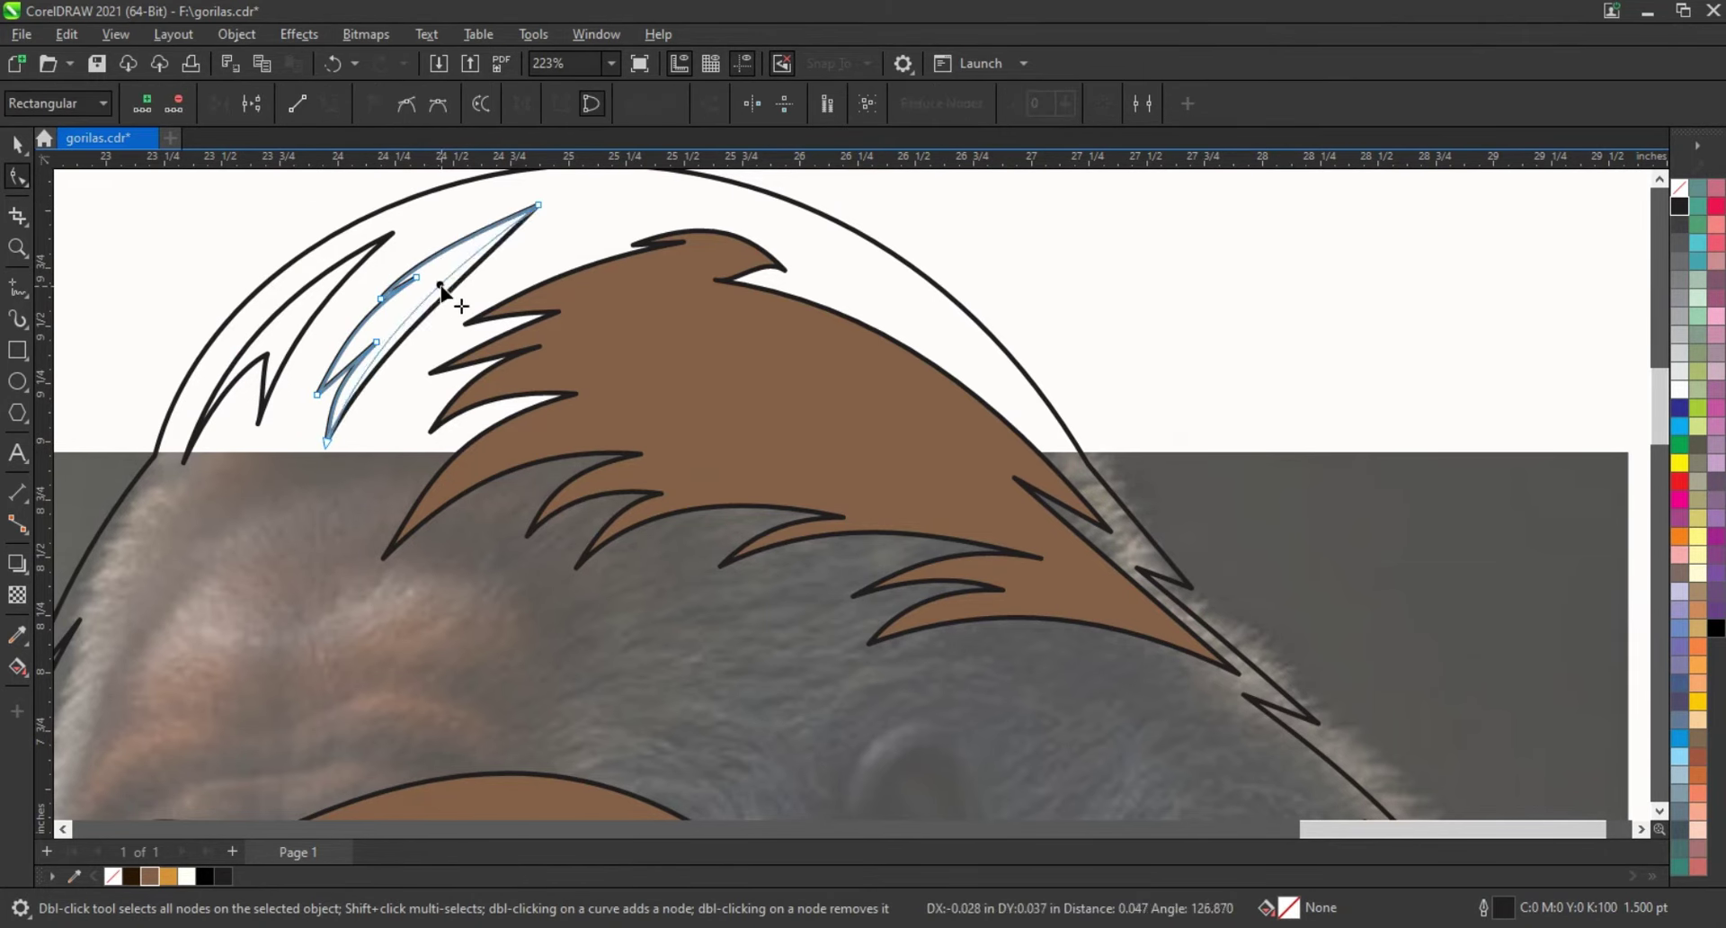
Step: Select both new hair strands and apply the brown fill
key("space")
left_click(374, 365, "shift")
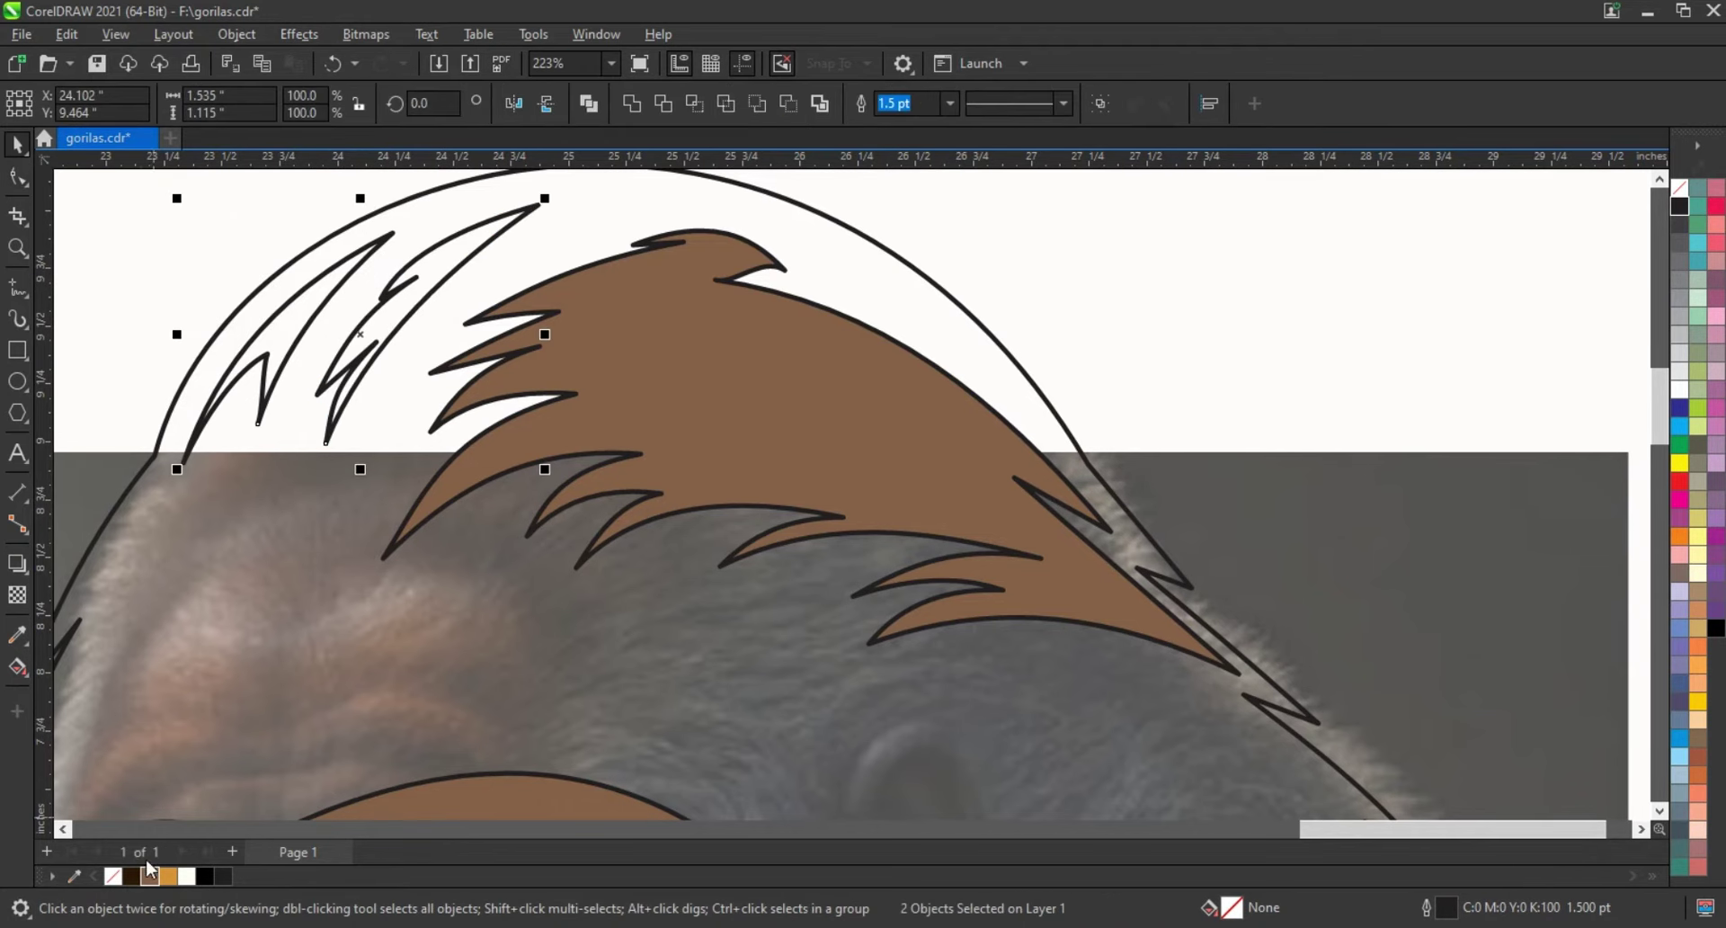
scroll(701, 433, "down", 3)
scroll(653, 363, "up", 2)
left_click(652, 363)
Step: Draw a closed jagged zig-zag outline across the forehead above the gorilla's eyebrows
key("z")
left_click(492, 250)
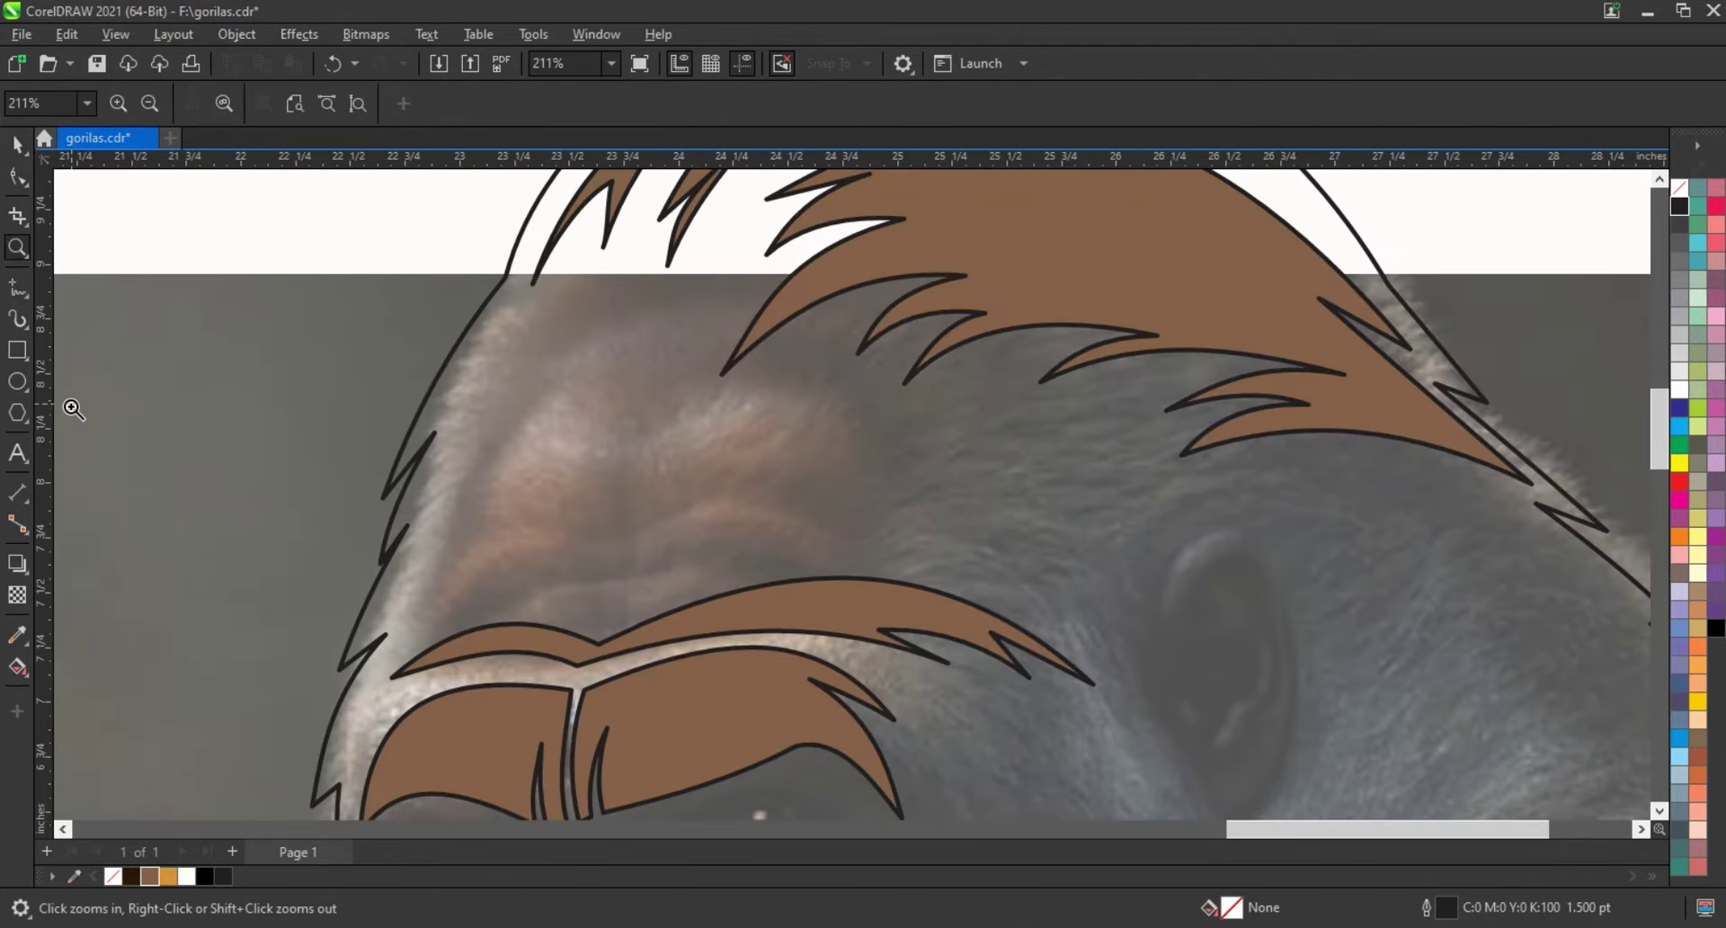
key("F5")
left_click_drag(578, 526, 481, 502)
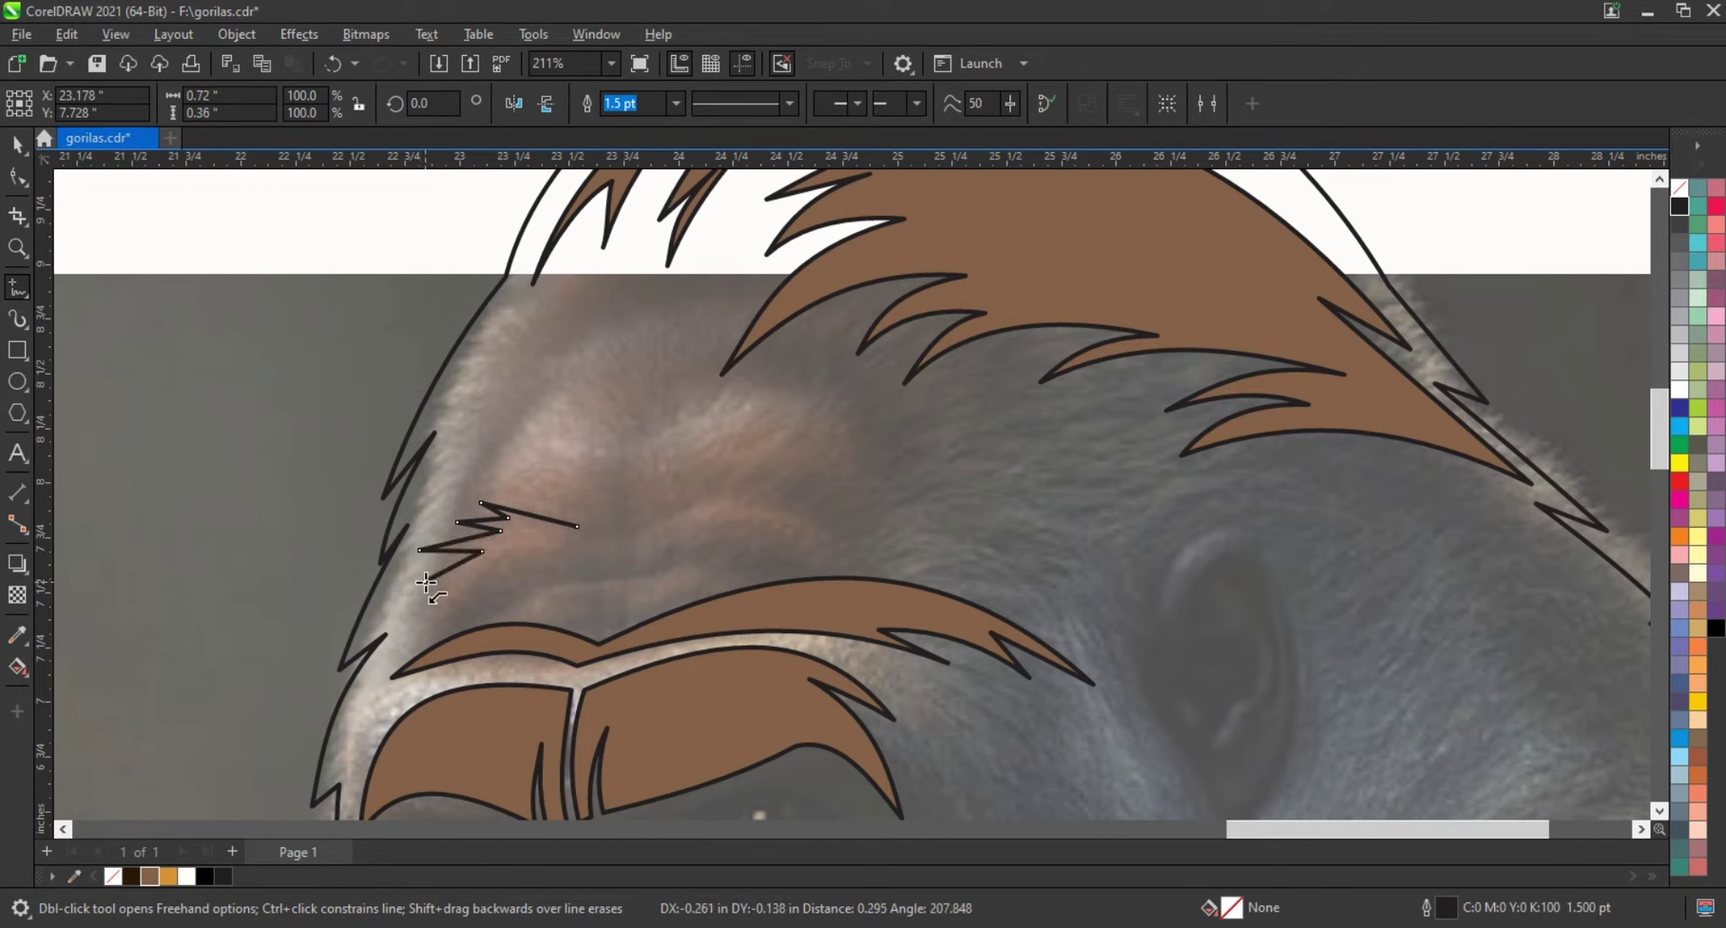
left_click(616, 571)
left_click(617, 464)
left_click(626, 523)
left_click(709, 501)
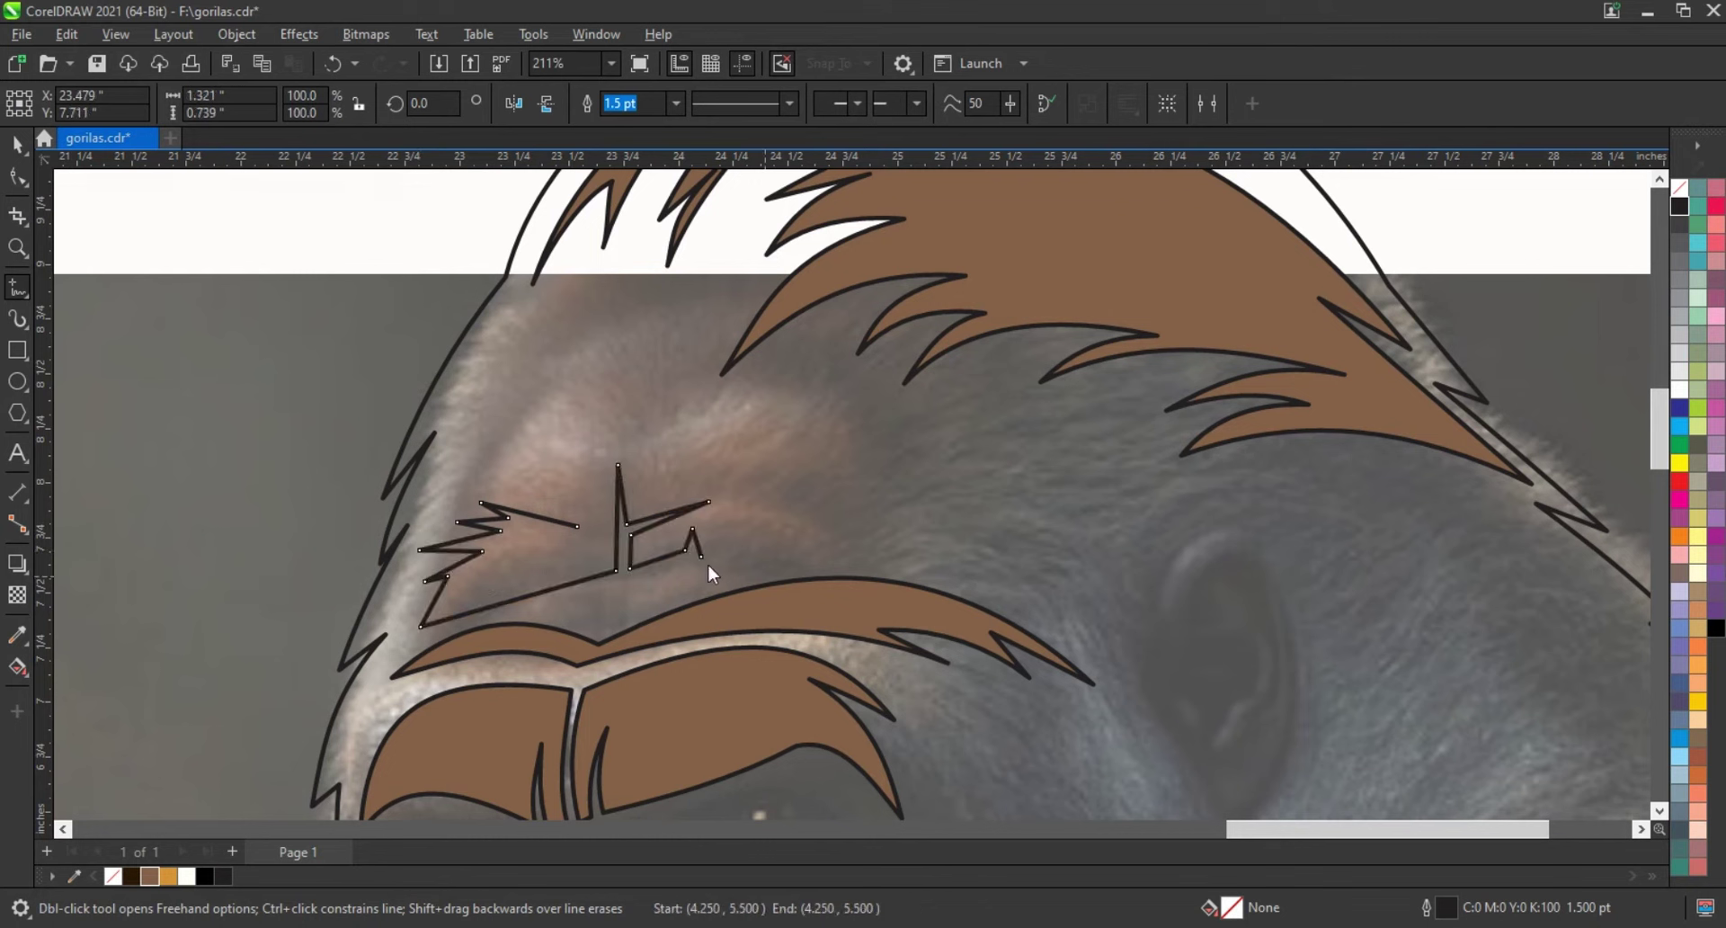
left_click(708, 564)
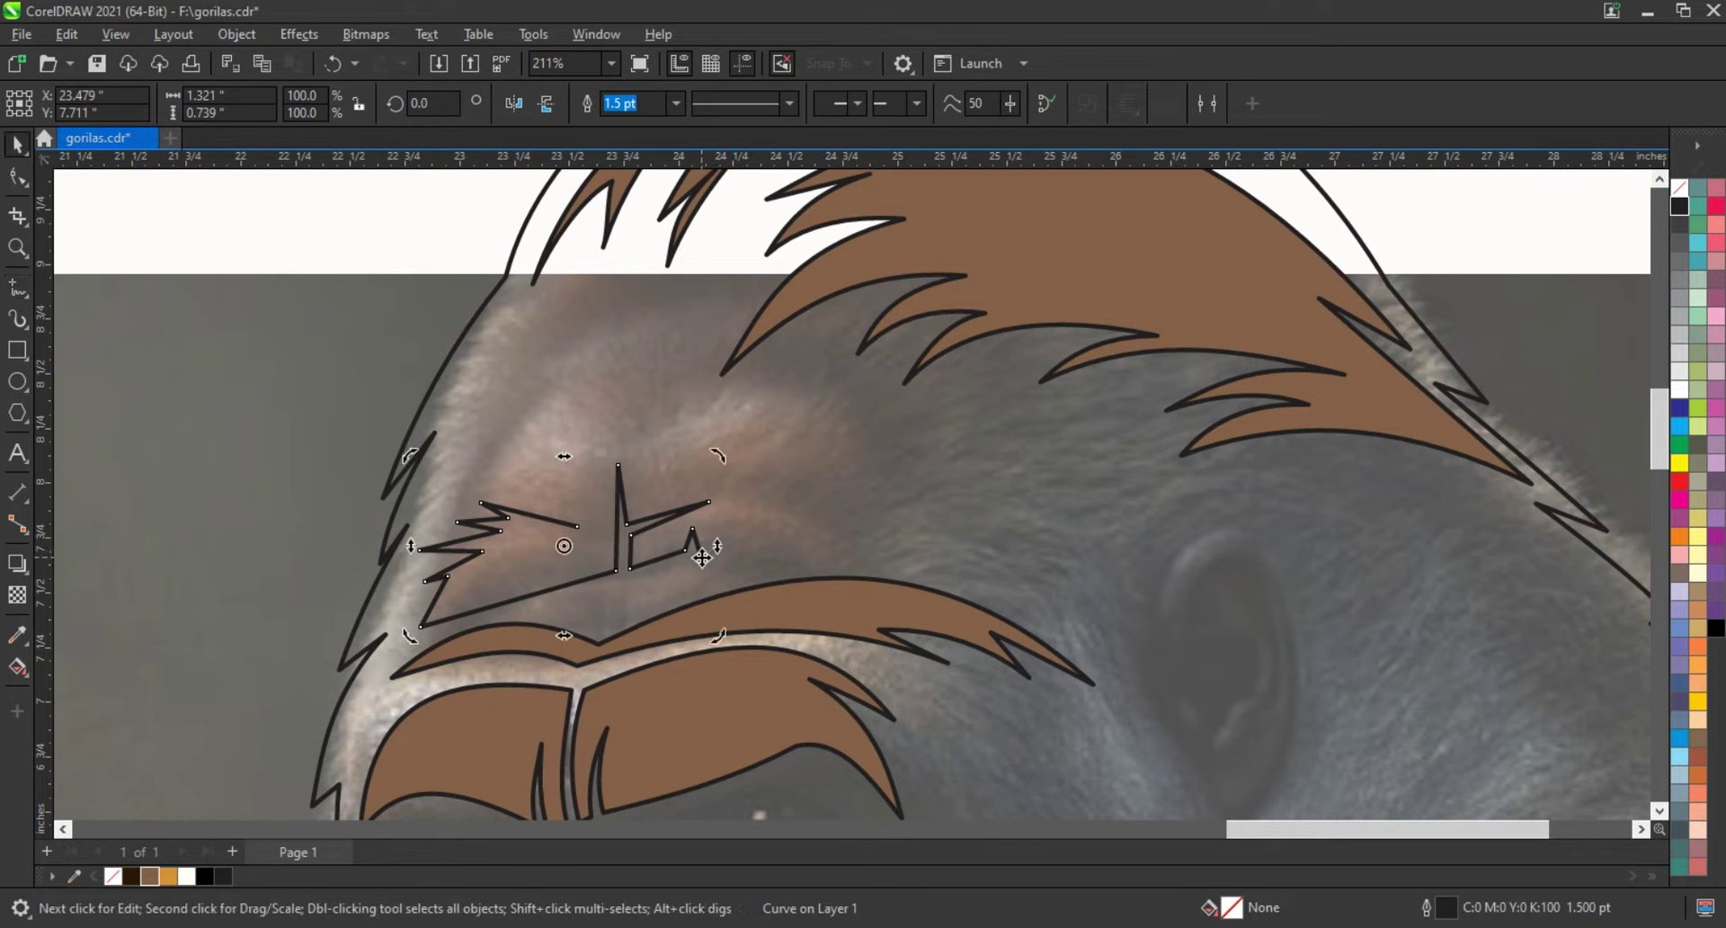
left_click(701, 556)
left_click(868, 569)
left_click(754, 488)
left_click(897, 502)
left_click(629, 421)
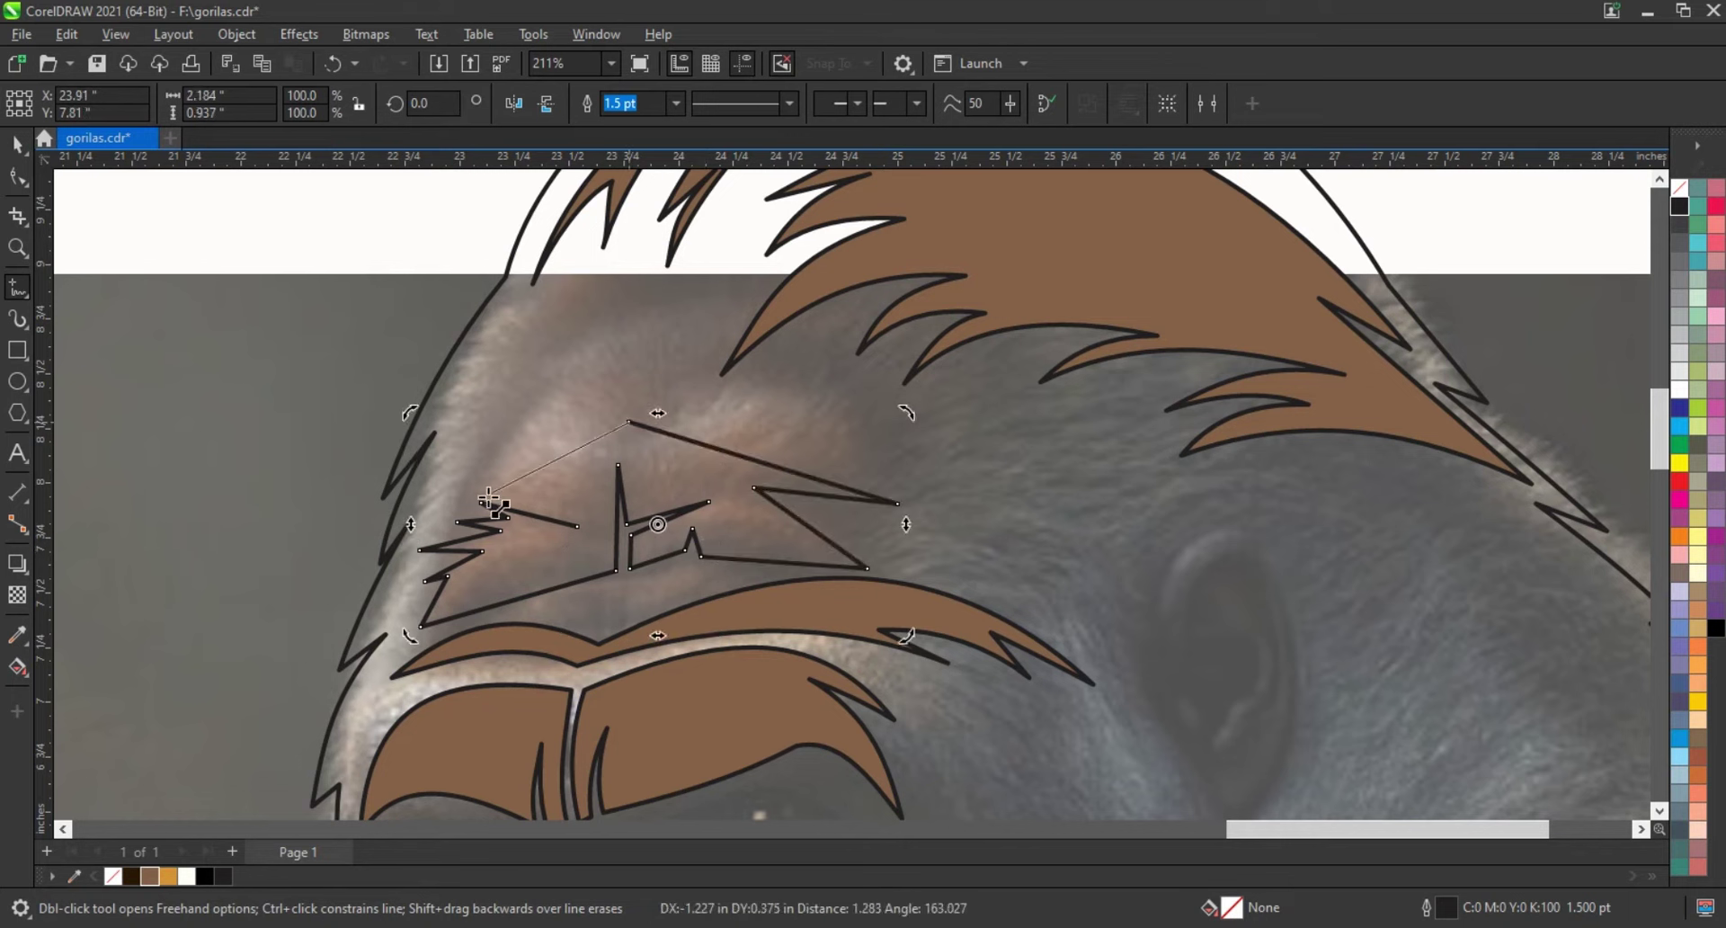
left_click(487, 448)
left_click(576, 527)
Step: Bend the zig-zag's segments into curved wrinkle strands with the Shape tool
key("F10")
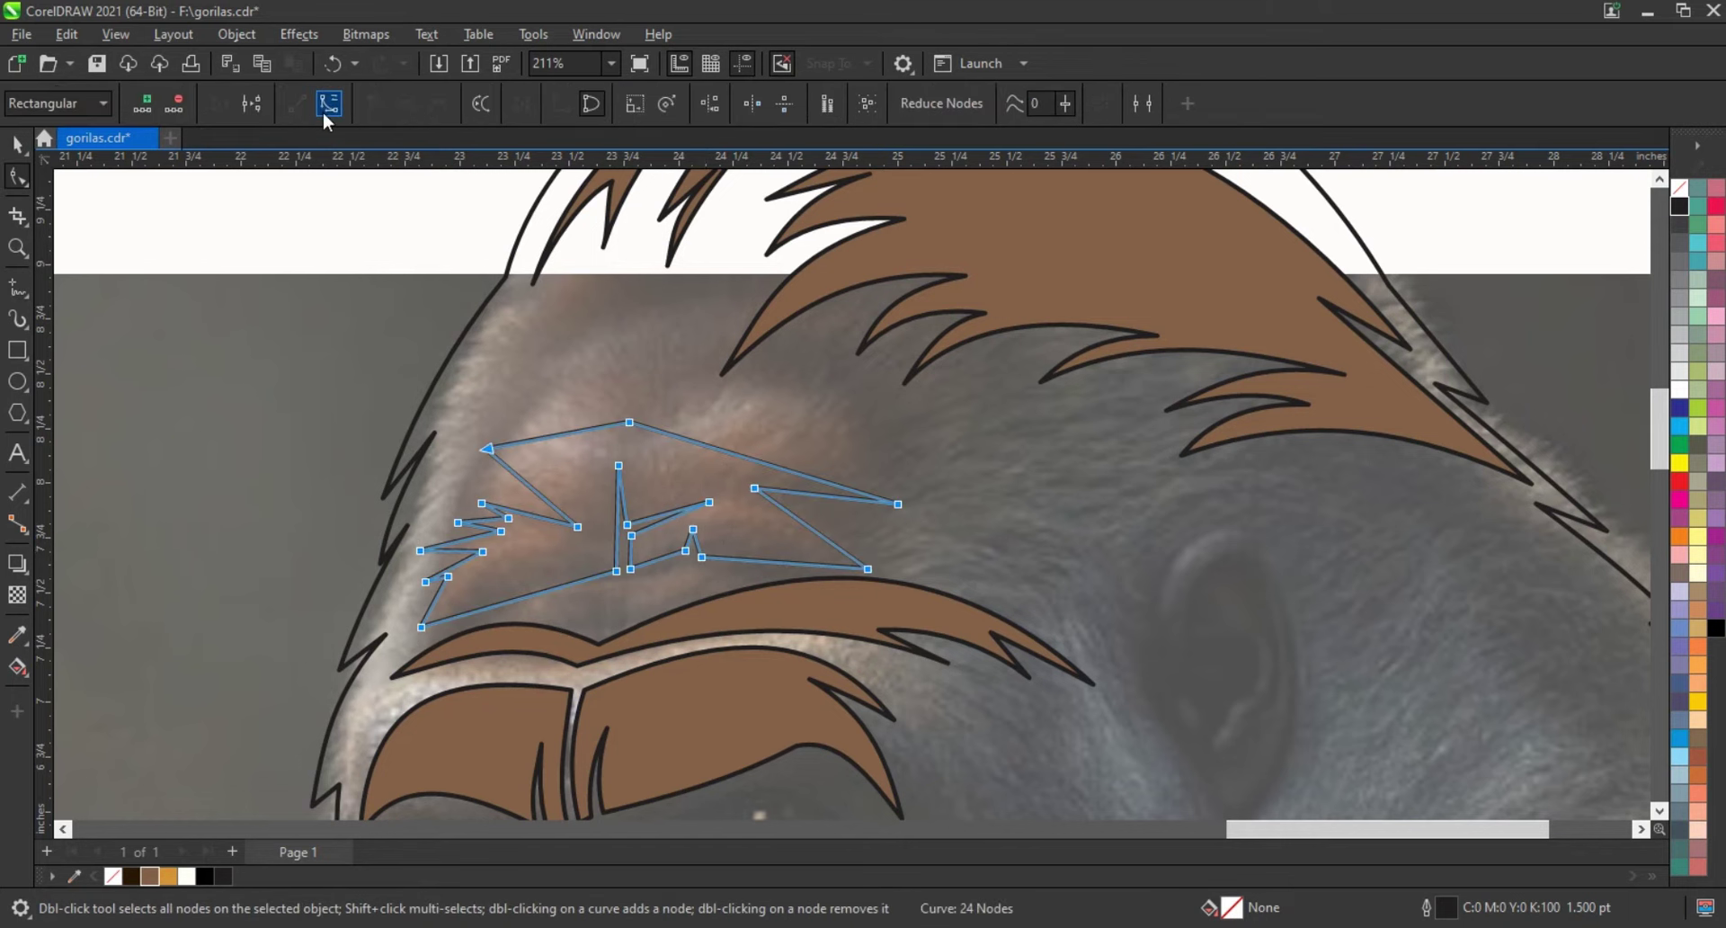
left_click_drag(775, 440, 764, 396)
left_click_drag(590, 425, 583, 414)
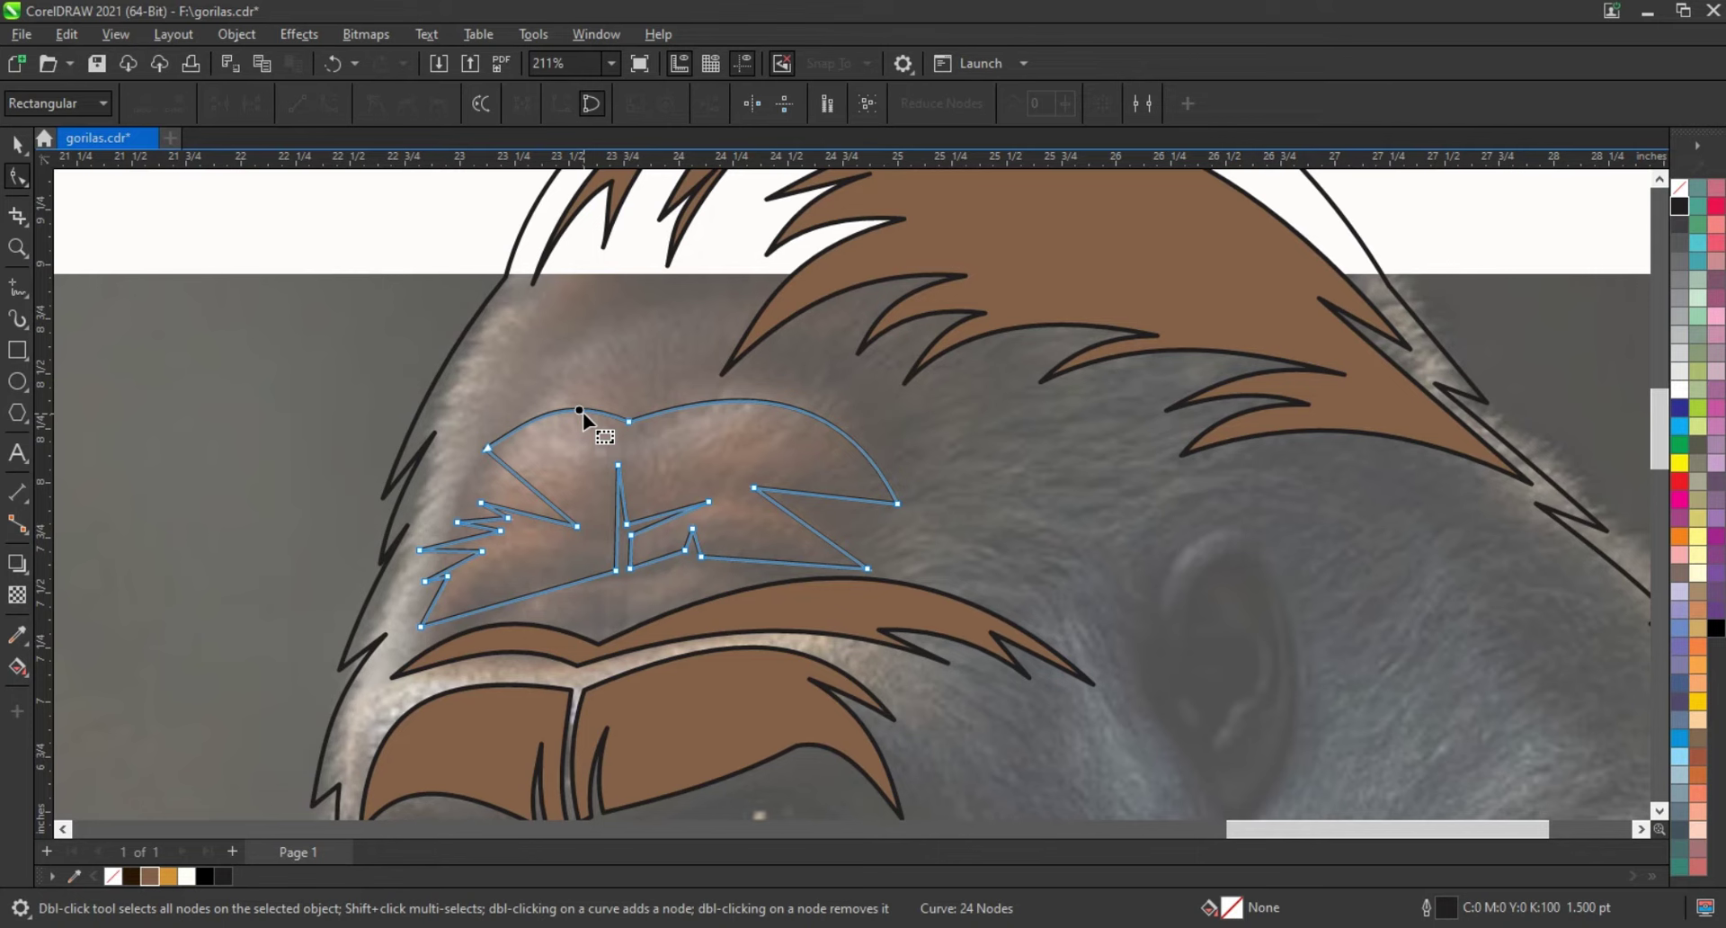
mouse_move(531, 487)
left_mouse_down()
mouse_move(543, 472)
mouse_move(450, 549)
left_mouse_up()
left_click(434, 593)
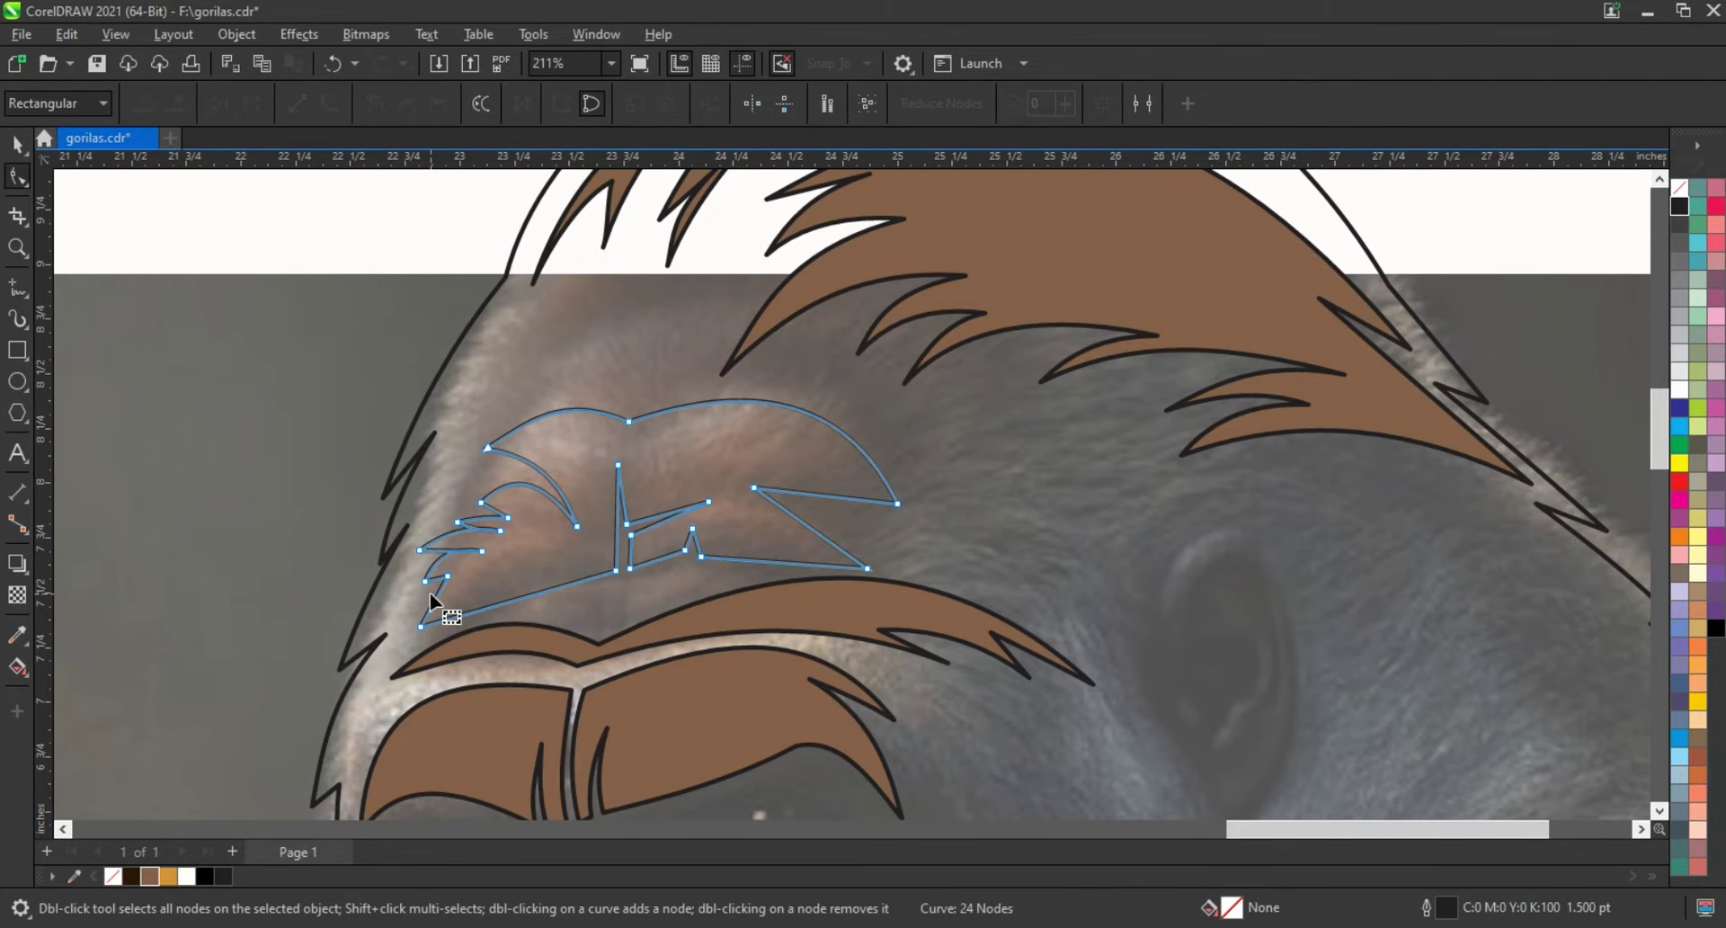
left_click_drag(833, 498, 834, 493)
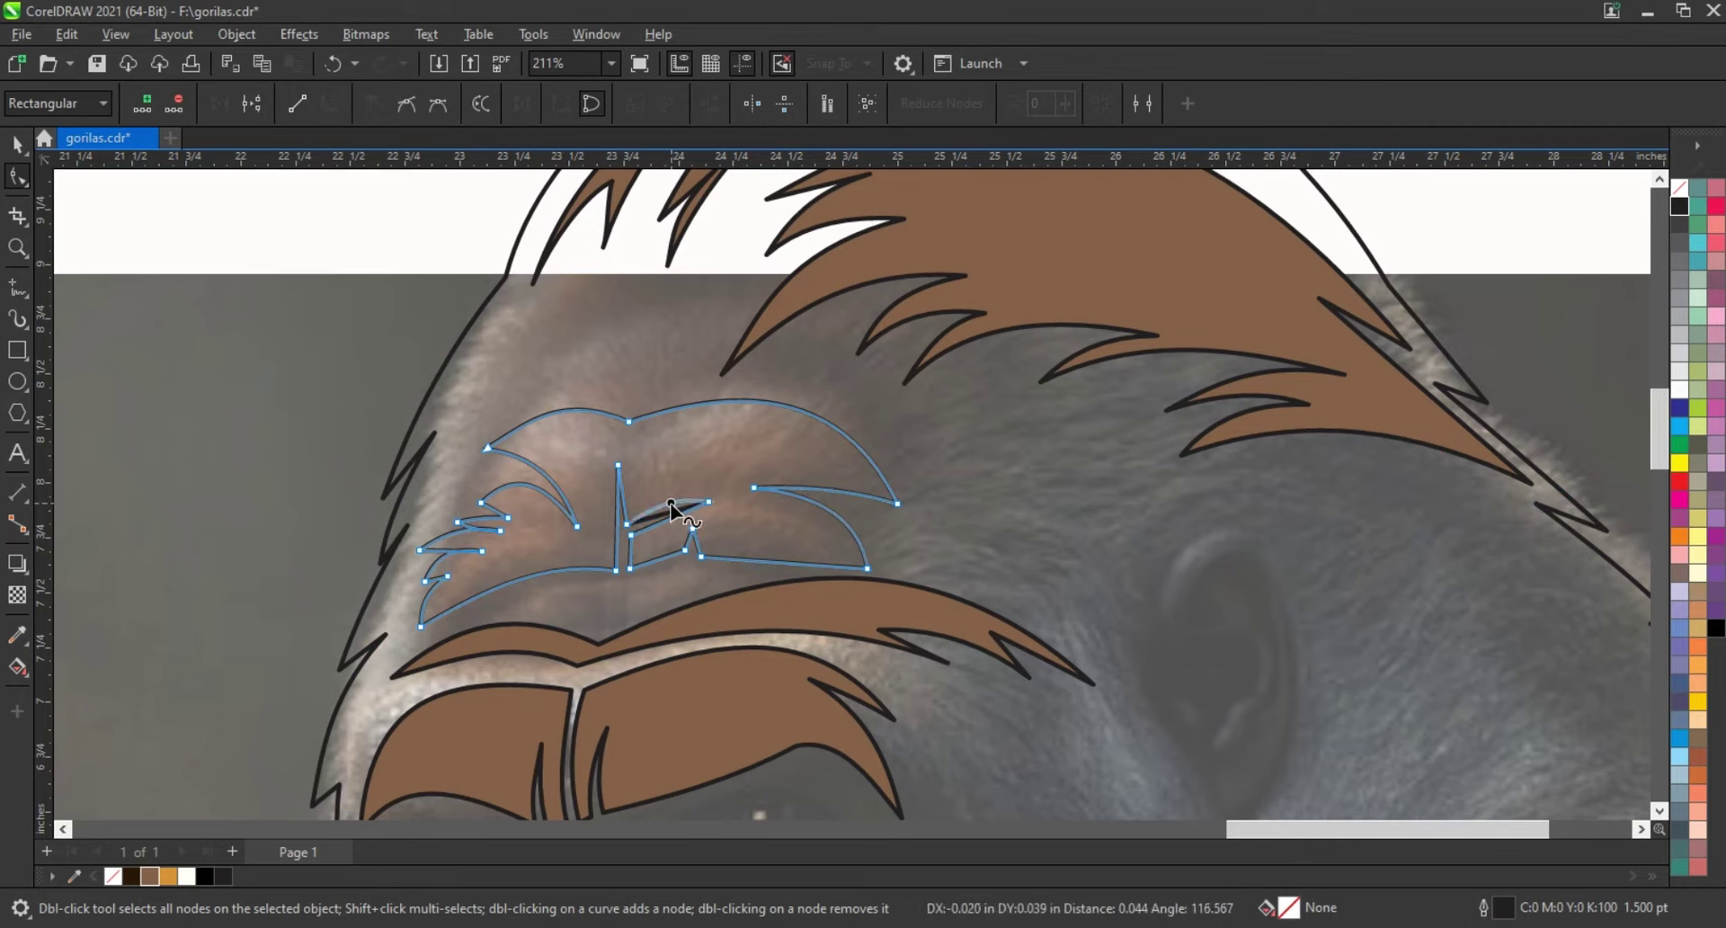
scroll(595, 381, "down", 4)
key("space")
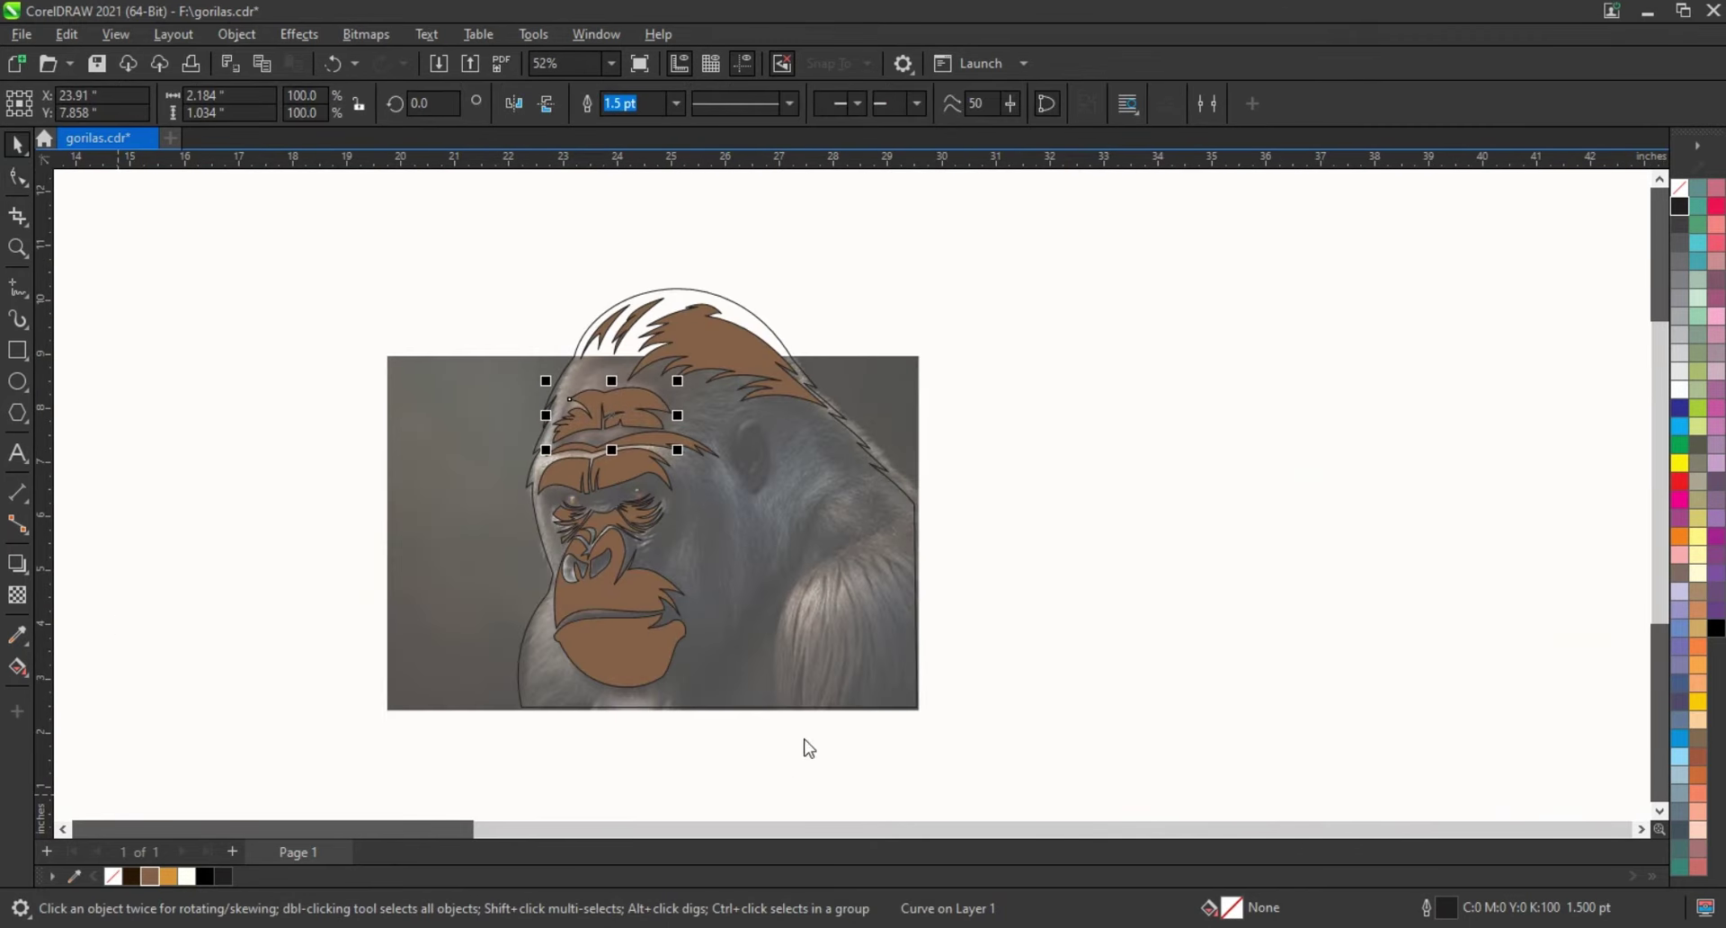
Step: Give the inner ear pieces a light grey K20 fill, leaving the head outline unfilled
left_click(211, 878)
key("ctrl+z")
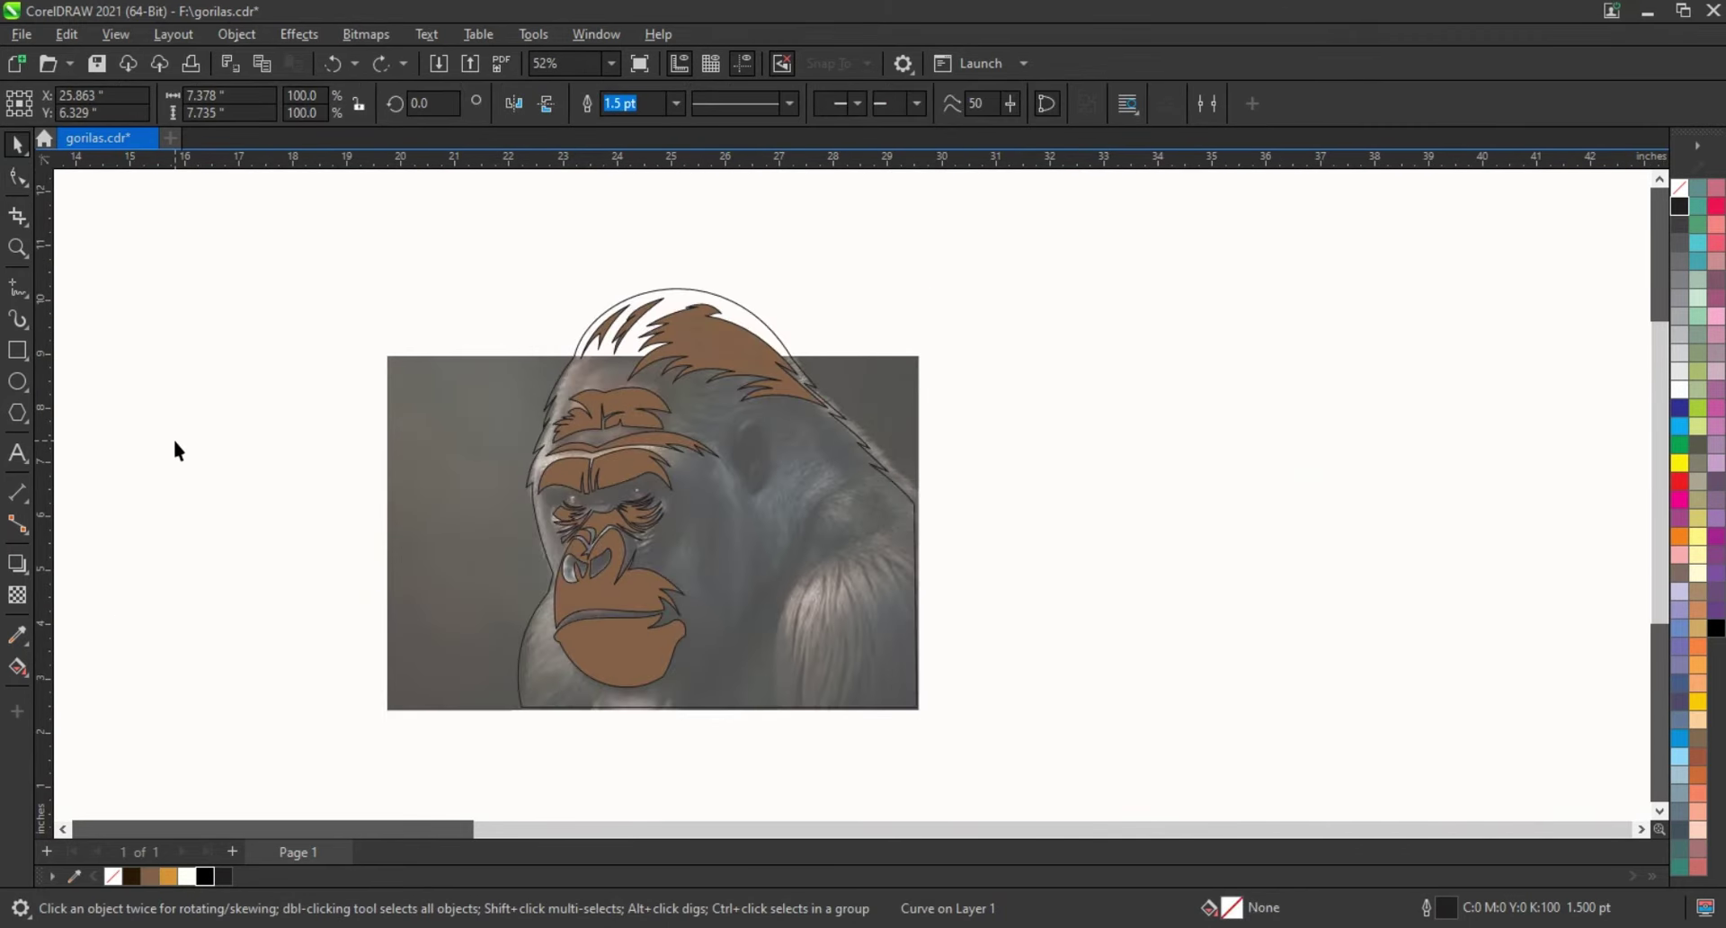
scroll(719, 611, "up", 4)
left_click_drag(1480, 330, 715, 620)
key("F10")
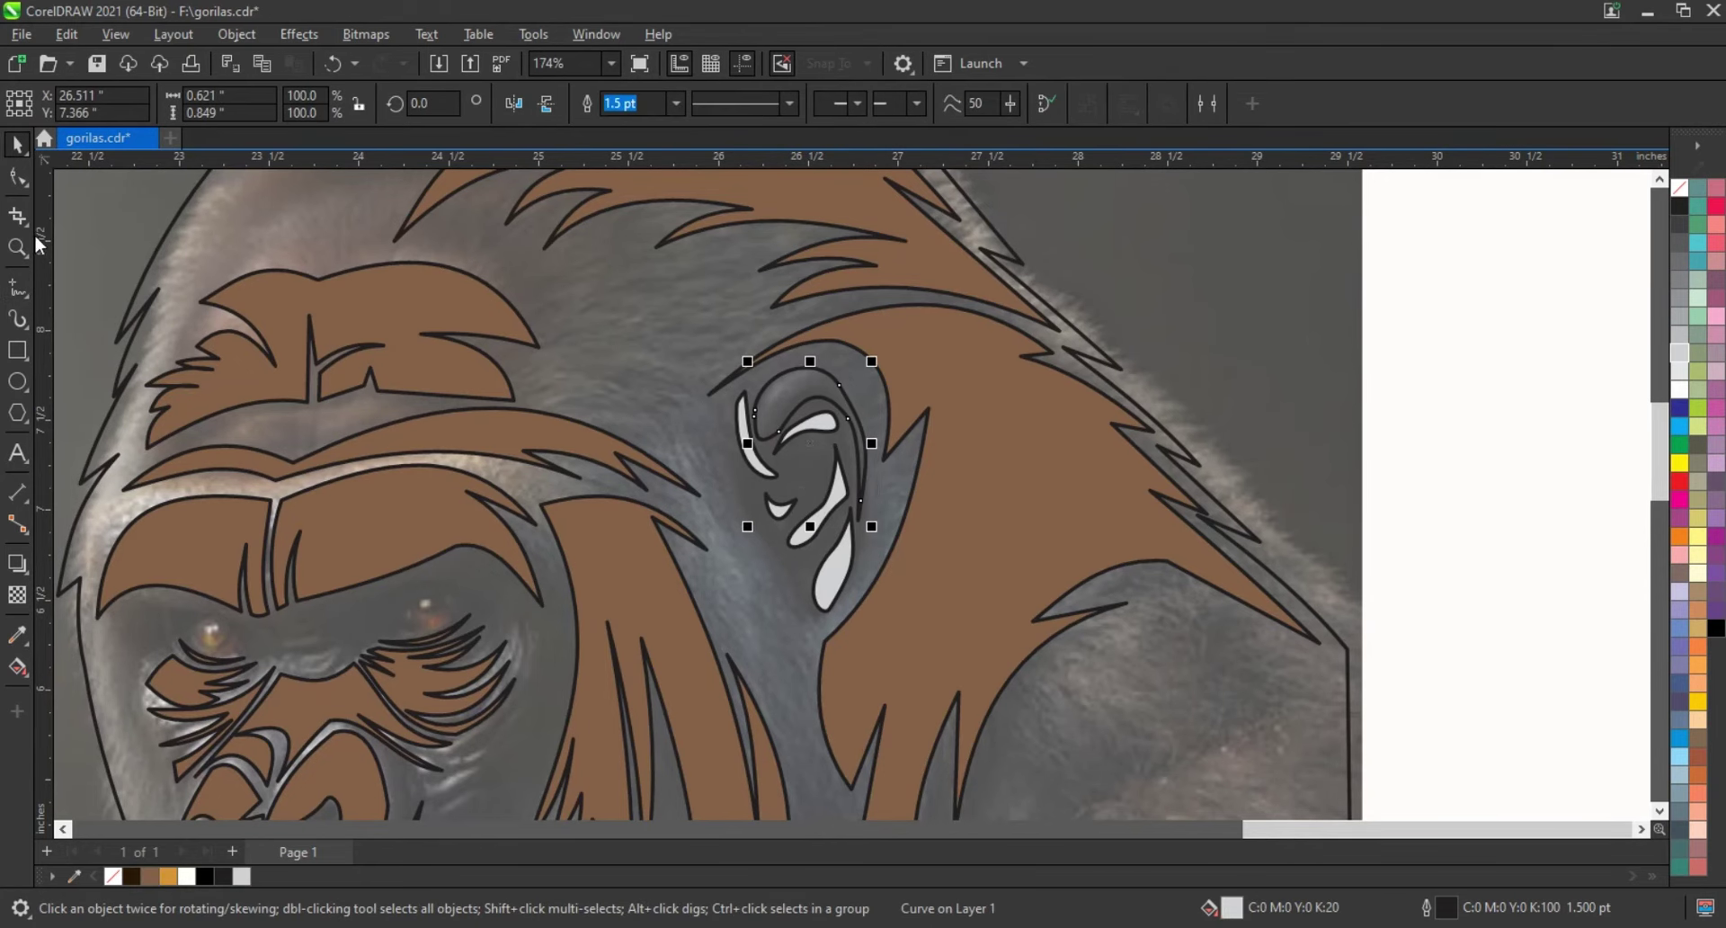
left_click(817, 398)
left_click(1680, 351)
scroll(845, 620, "down", 4)
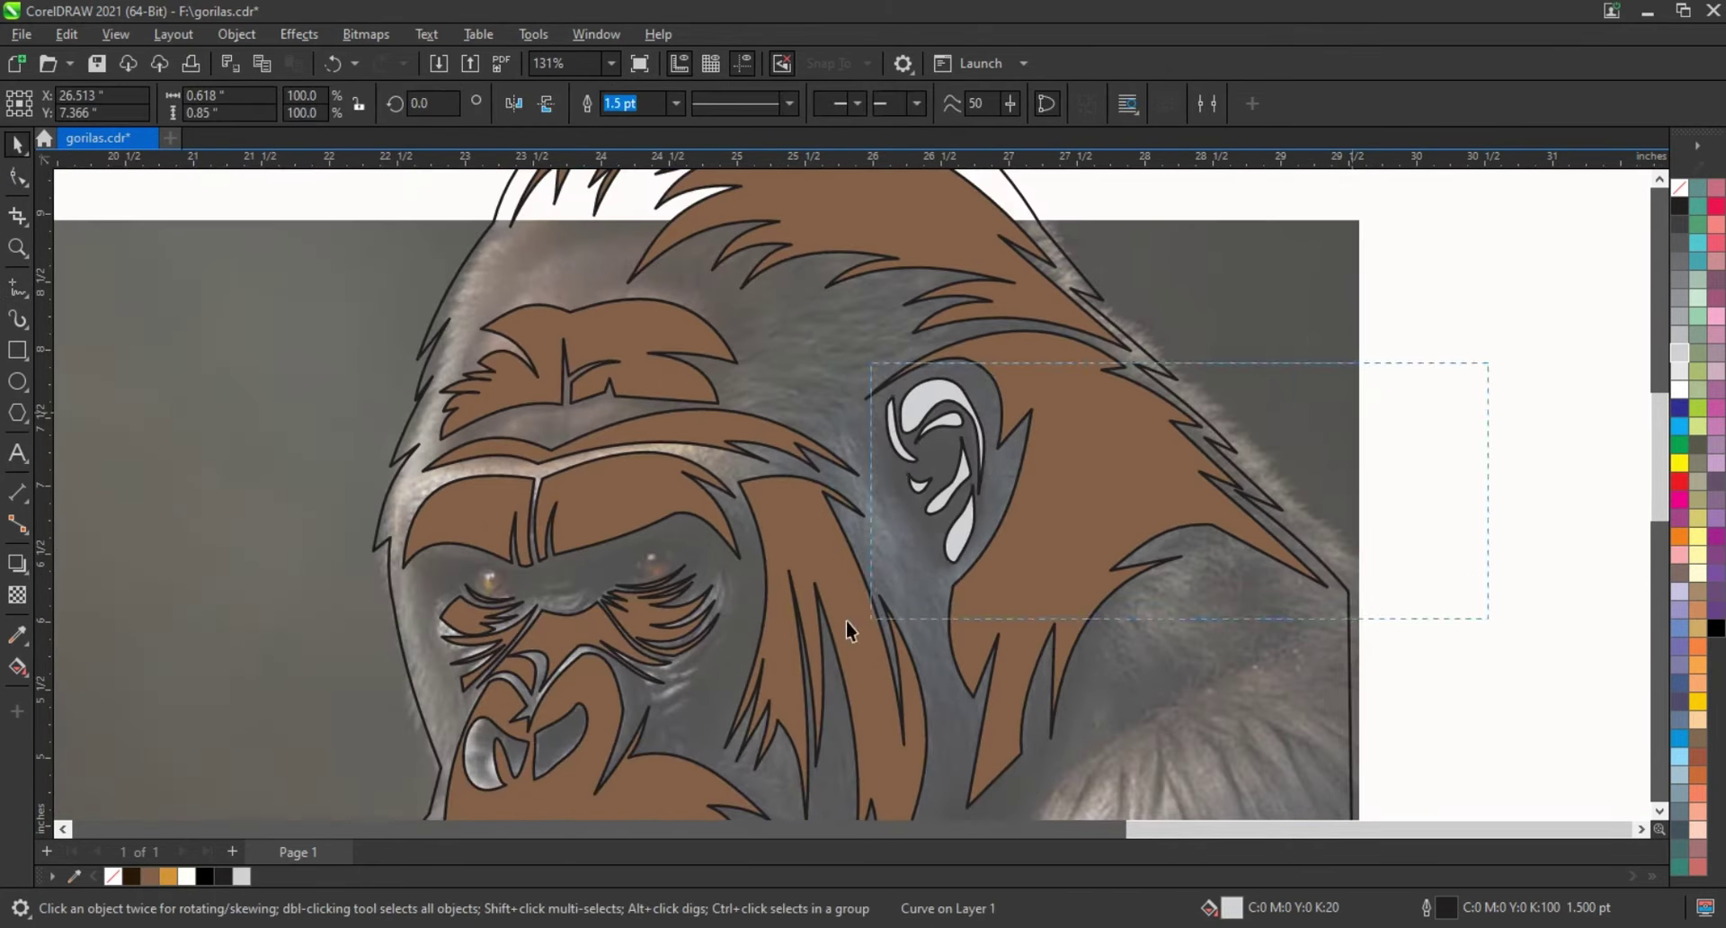
left_click_drag(1484, 366, 845, 621)
key("ctrl+z")
left_click(224, 877)
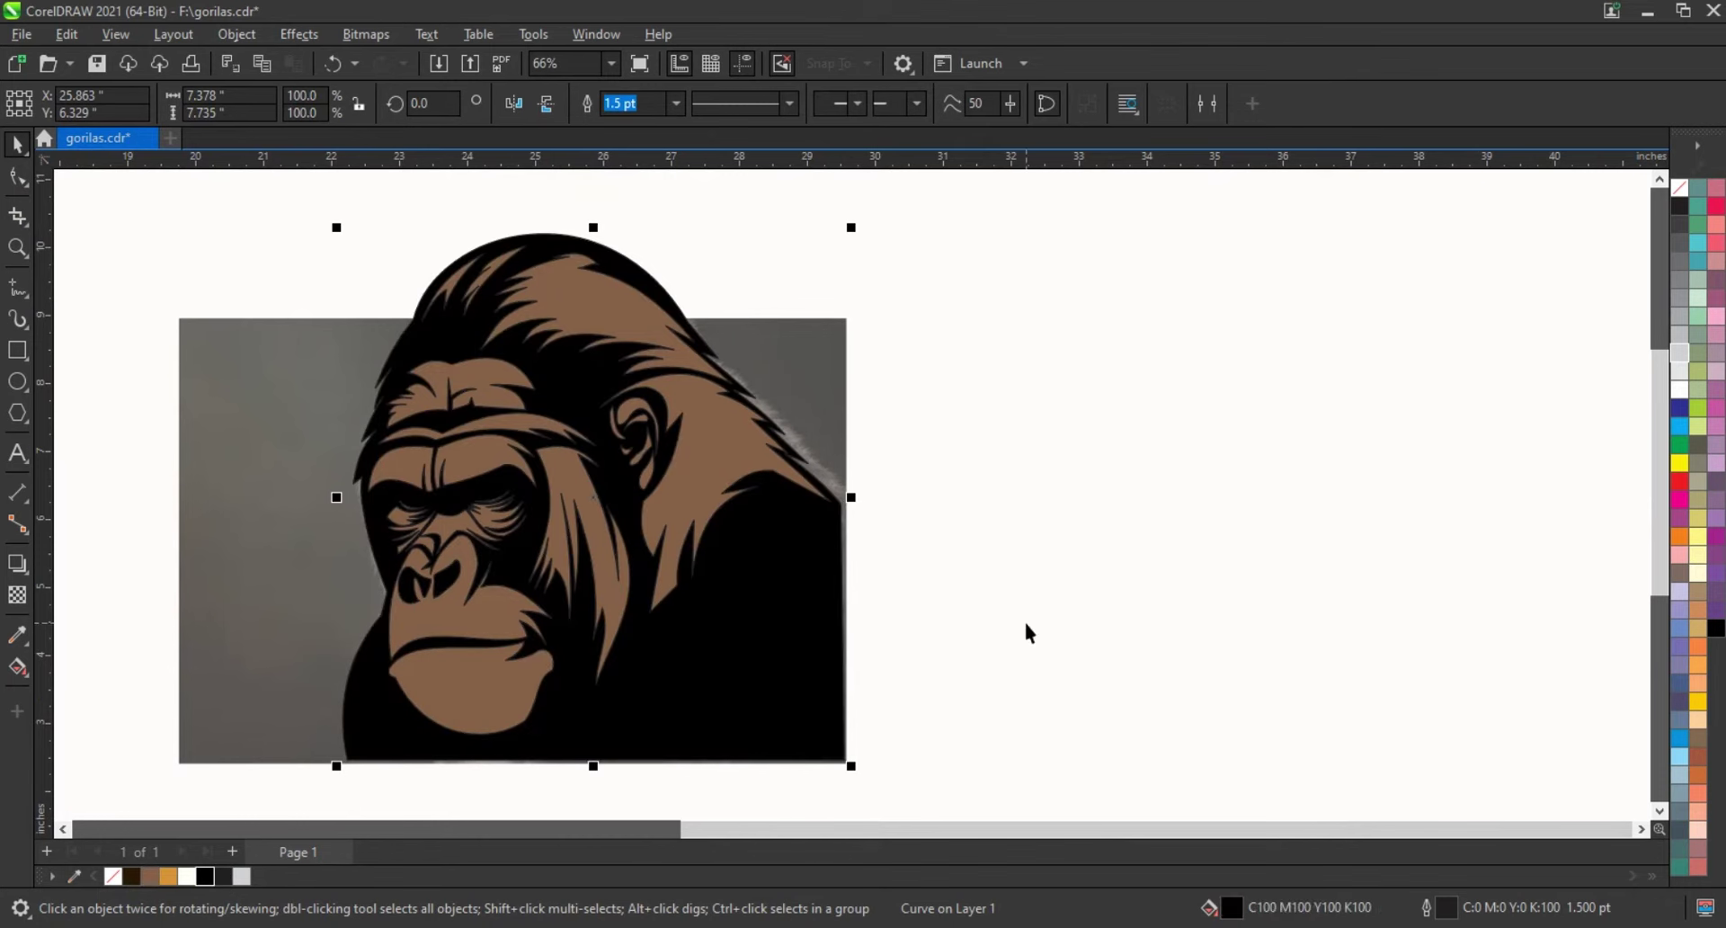
left_click(1023, 619)
key("ctrl+z")
Step: Draw a closed, jagged fur outline over the gorilla's shoulder with the Freehand tool
left_click(23, 293)
key("F2")
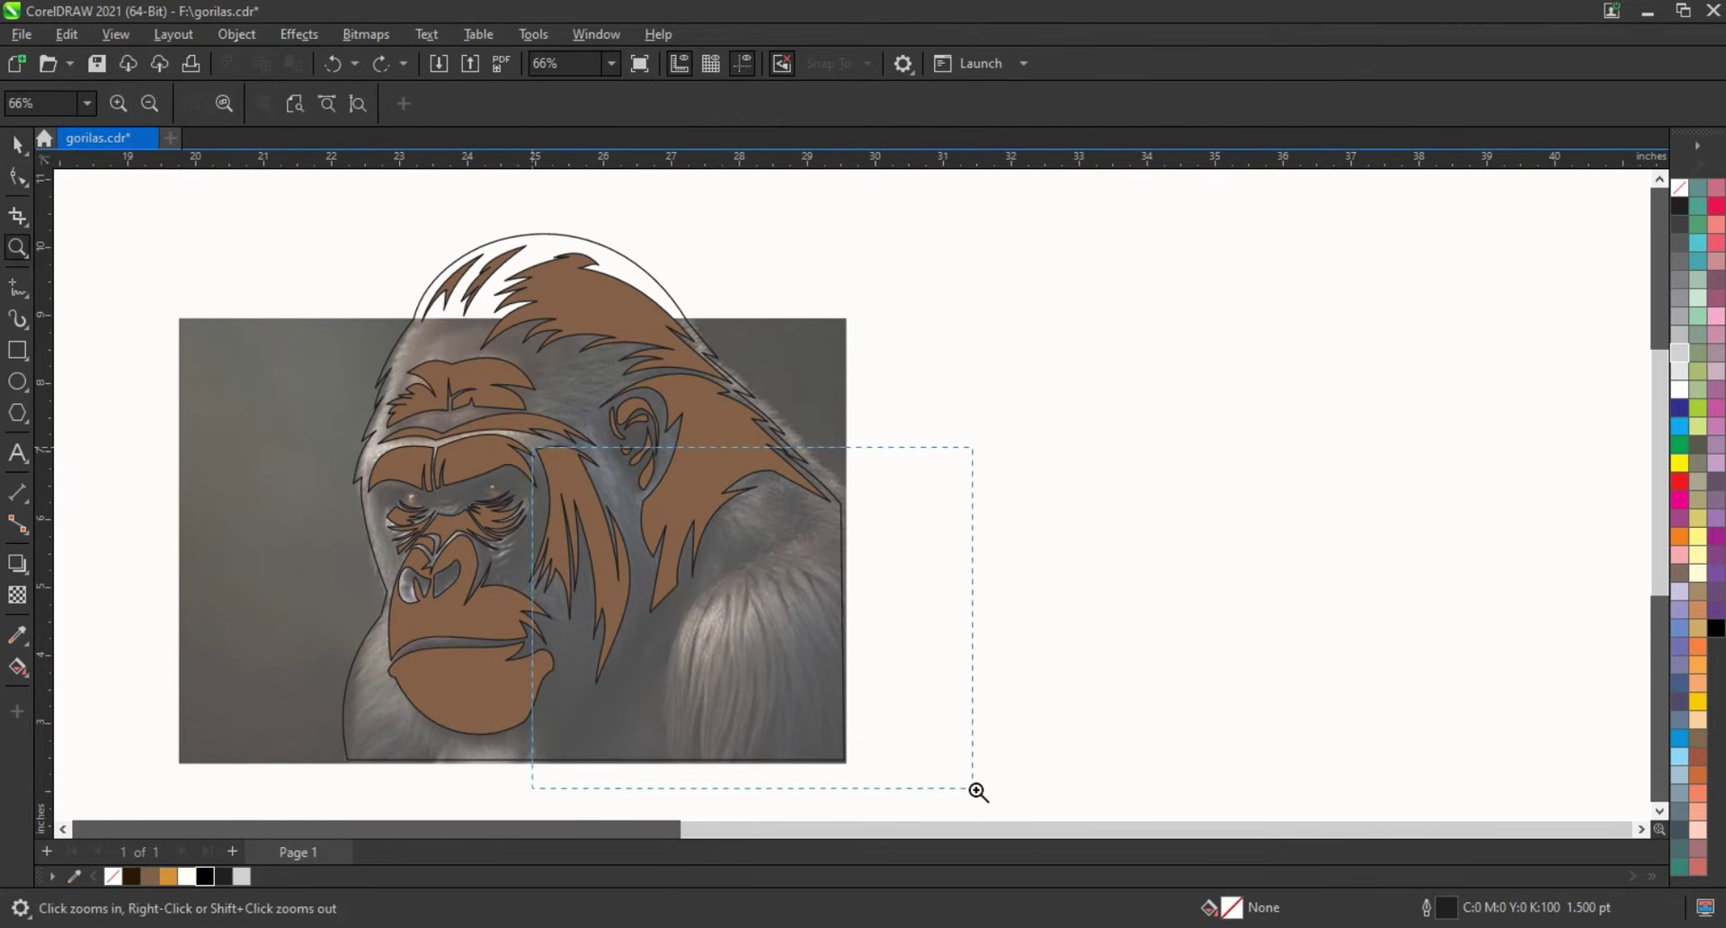
left_click_drag(532, 444, 974, 785)
left_click(683, 748)
left_click(820, 401)
left_click(743, 548)
left_click(722, 748)
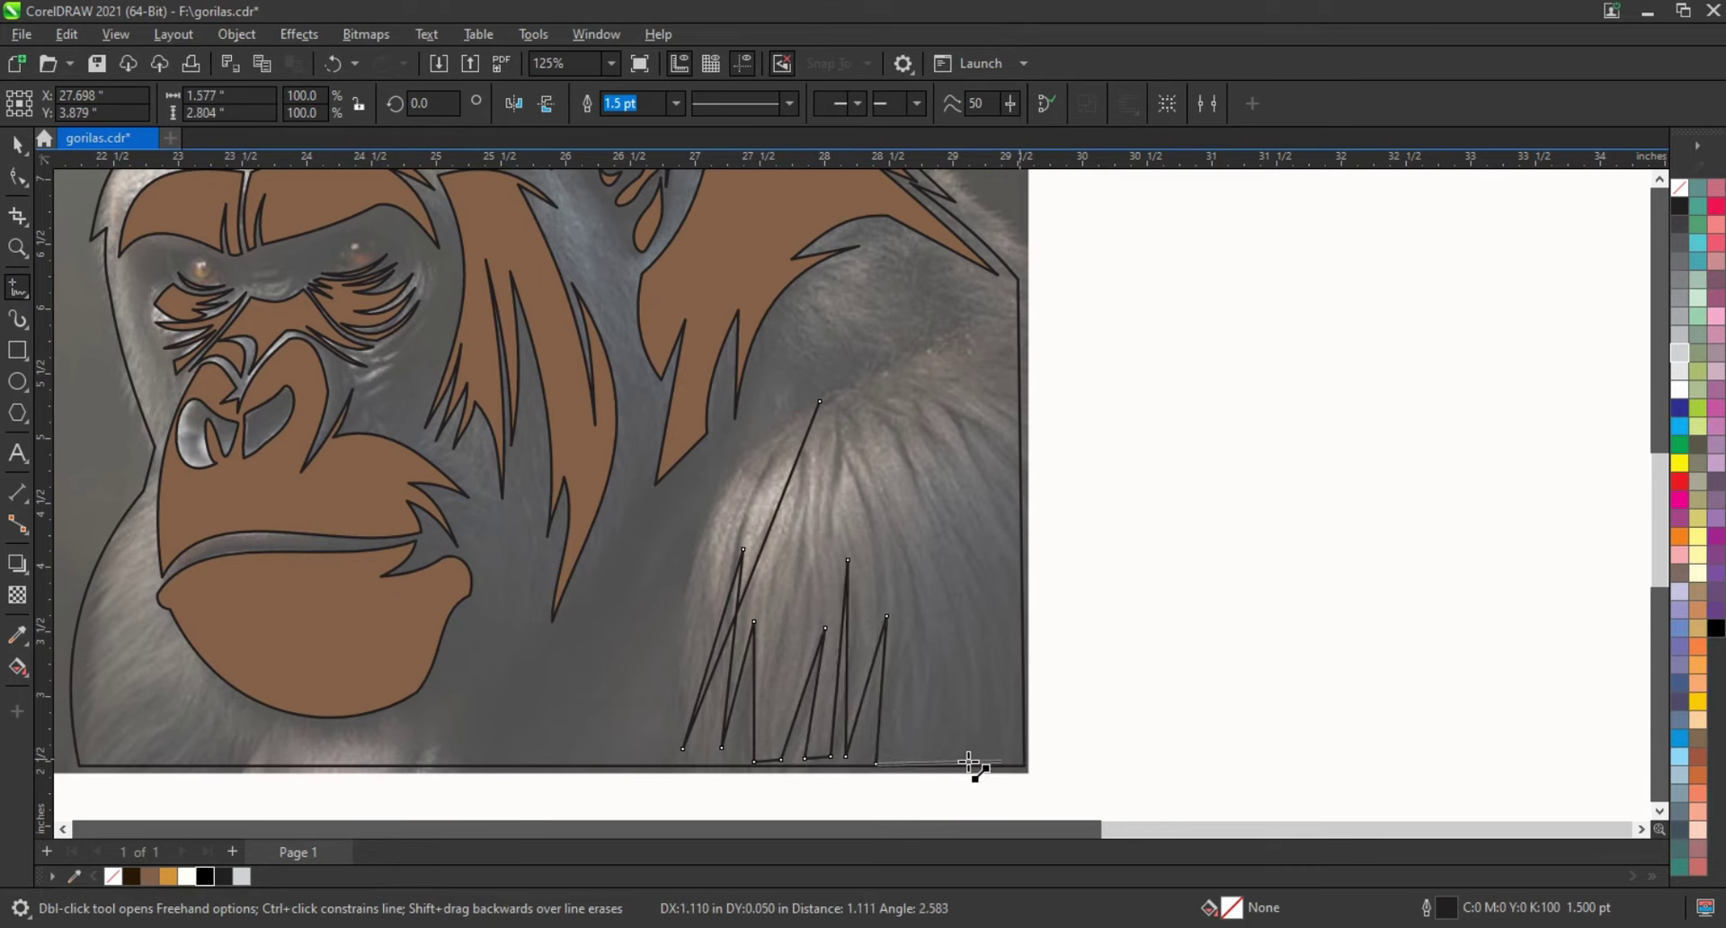
left_click(883, 468)
left_click(1001, 316)
double_click(820, 400)
Step: Curve the shoulder fur's straight edges and trace a fur tuft beside the chin
key("F10")
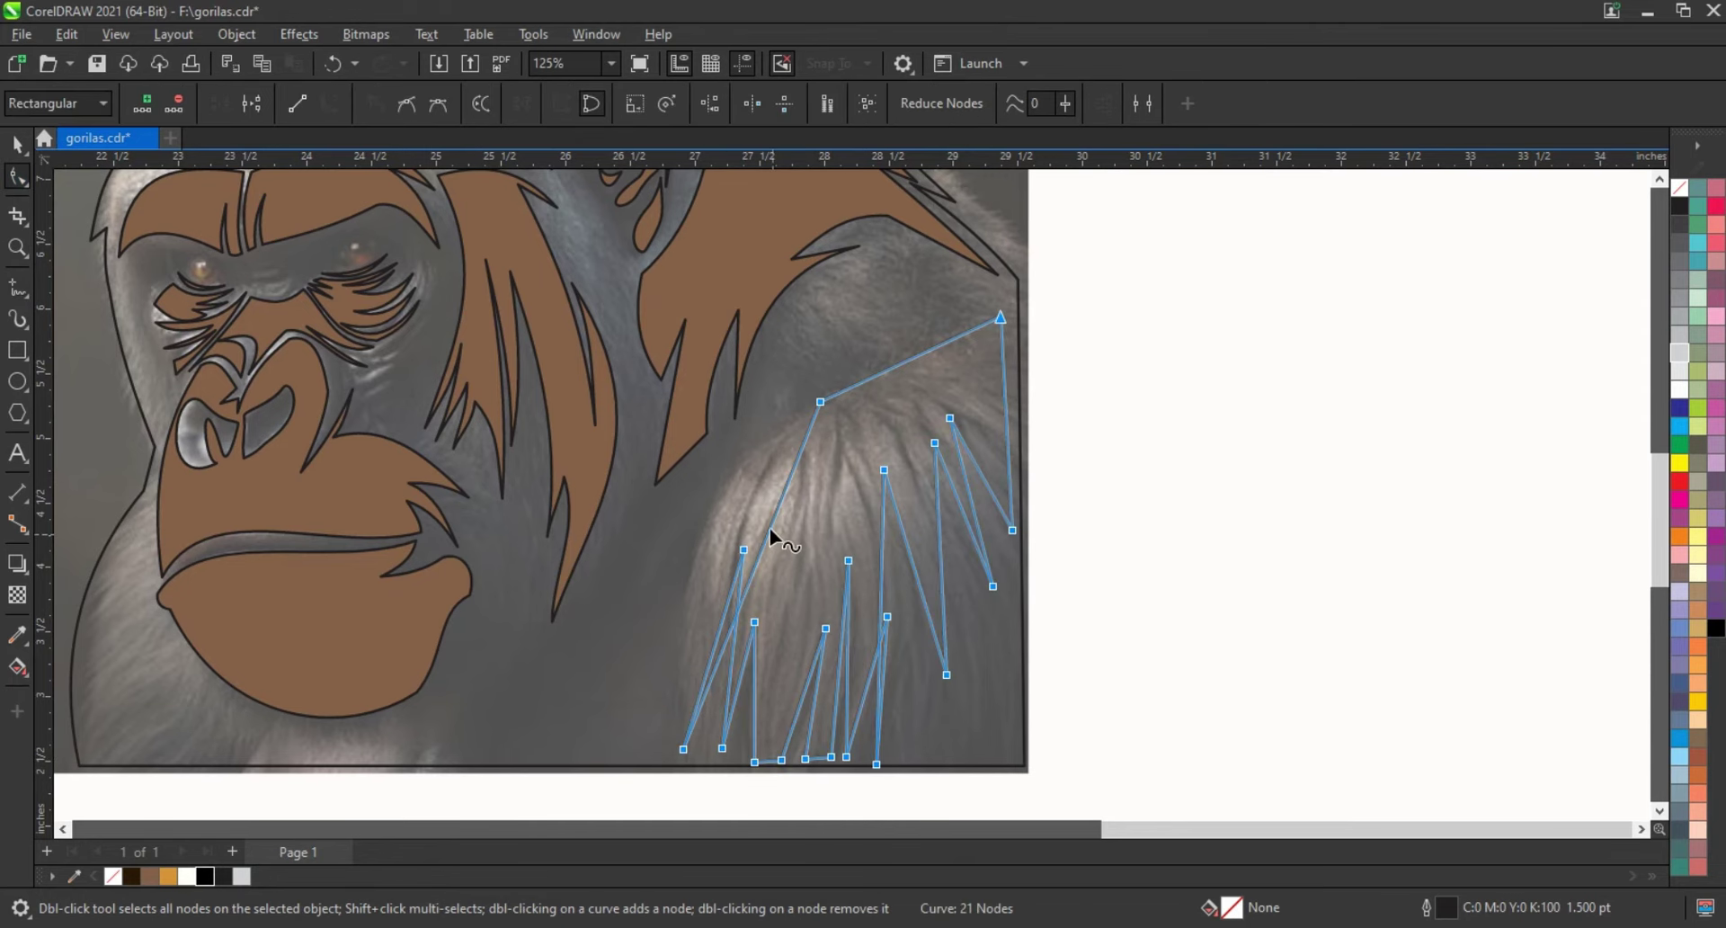
left_click_drag(770, 527, 711, 627)
left_click_drag(749, 696, 846, 676)
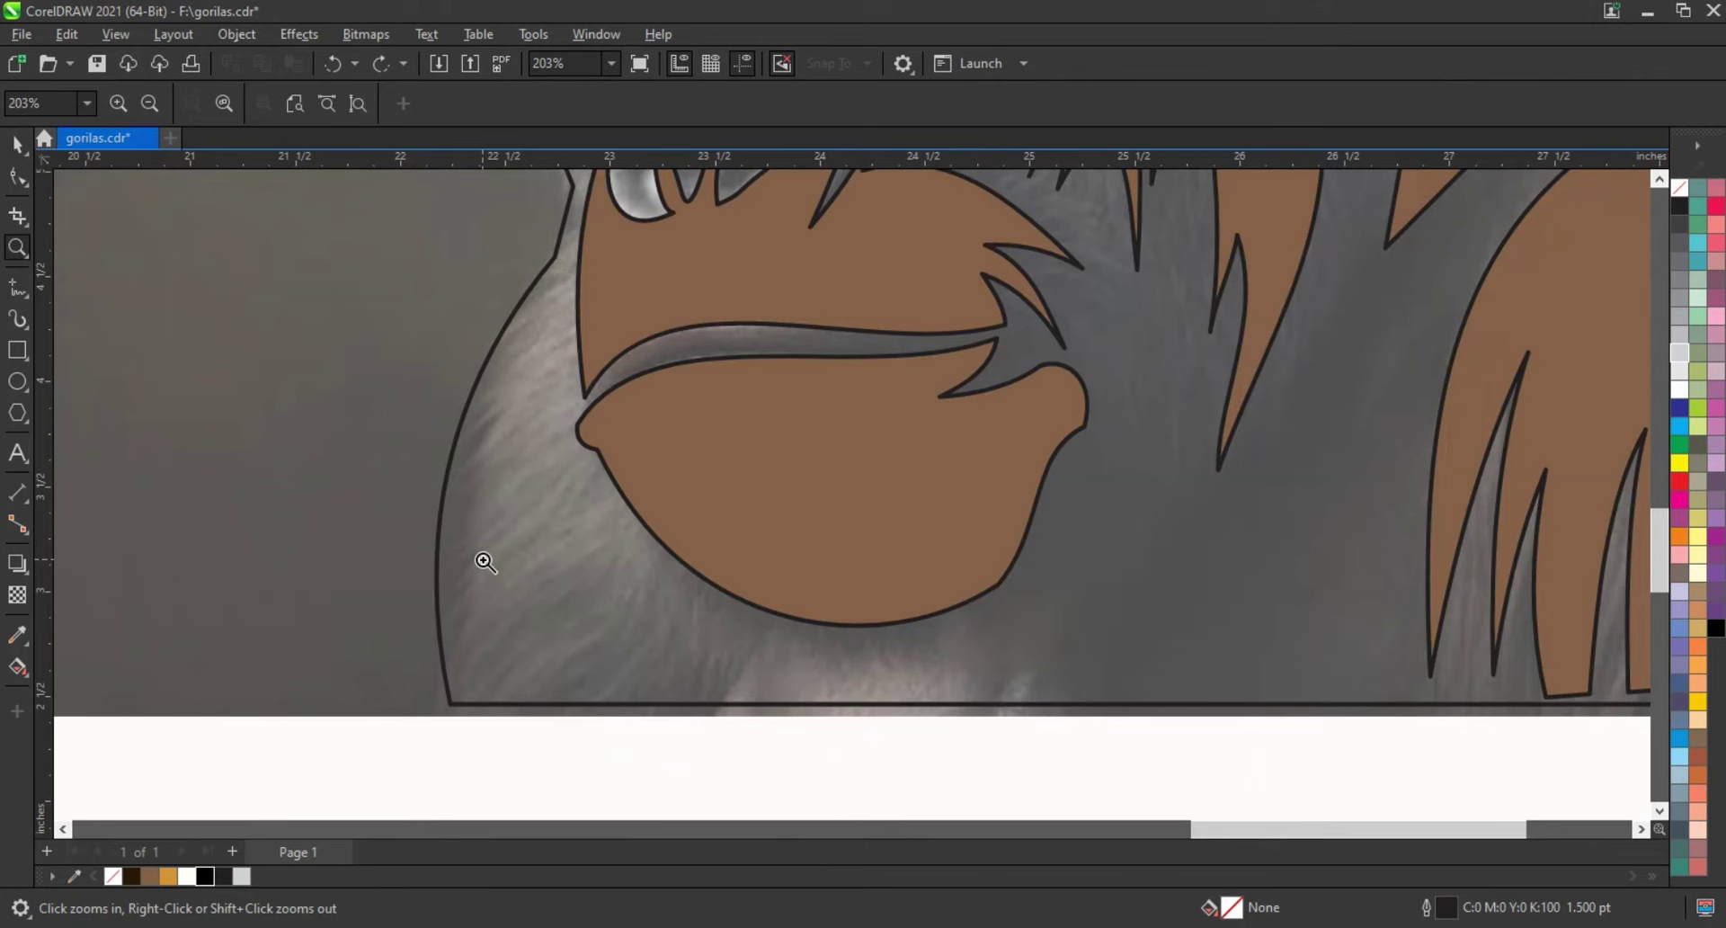
left_click_drag(565, 280, 500, 351)
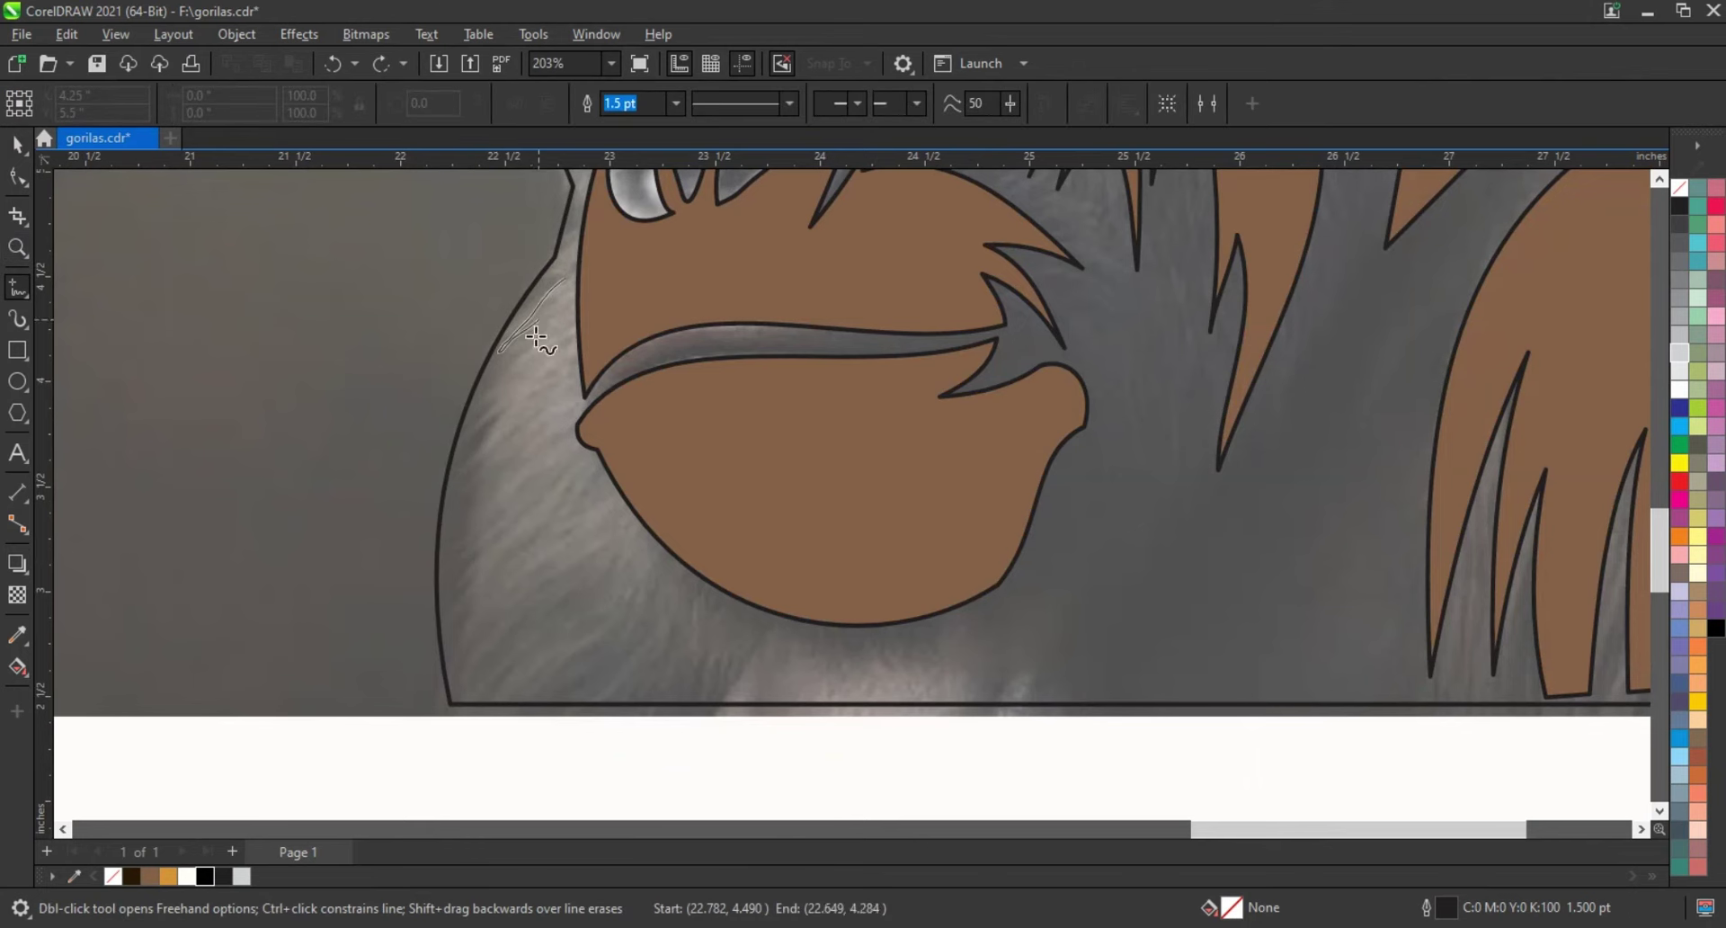
left_click_drag(623, 559, 566, 287)
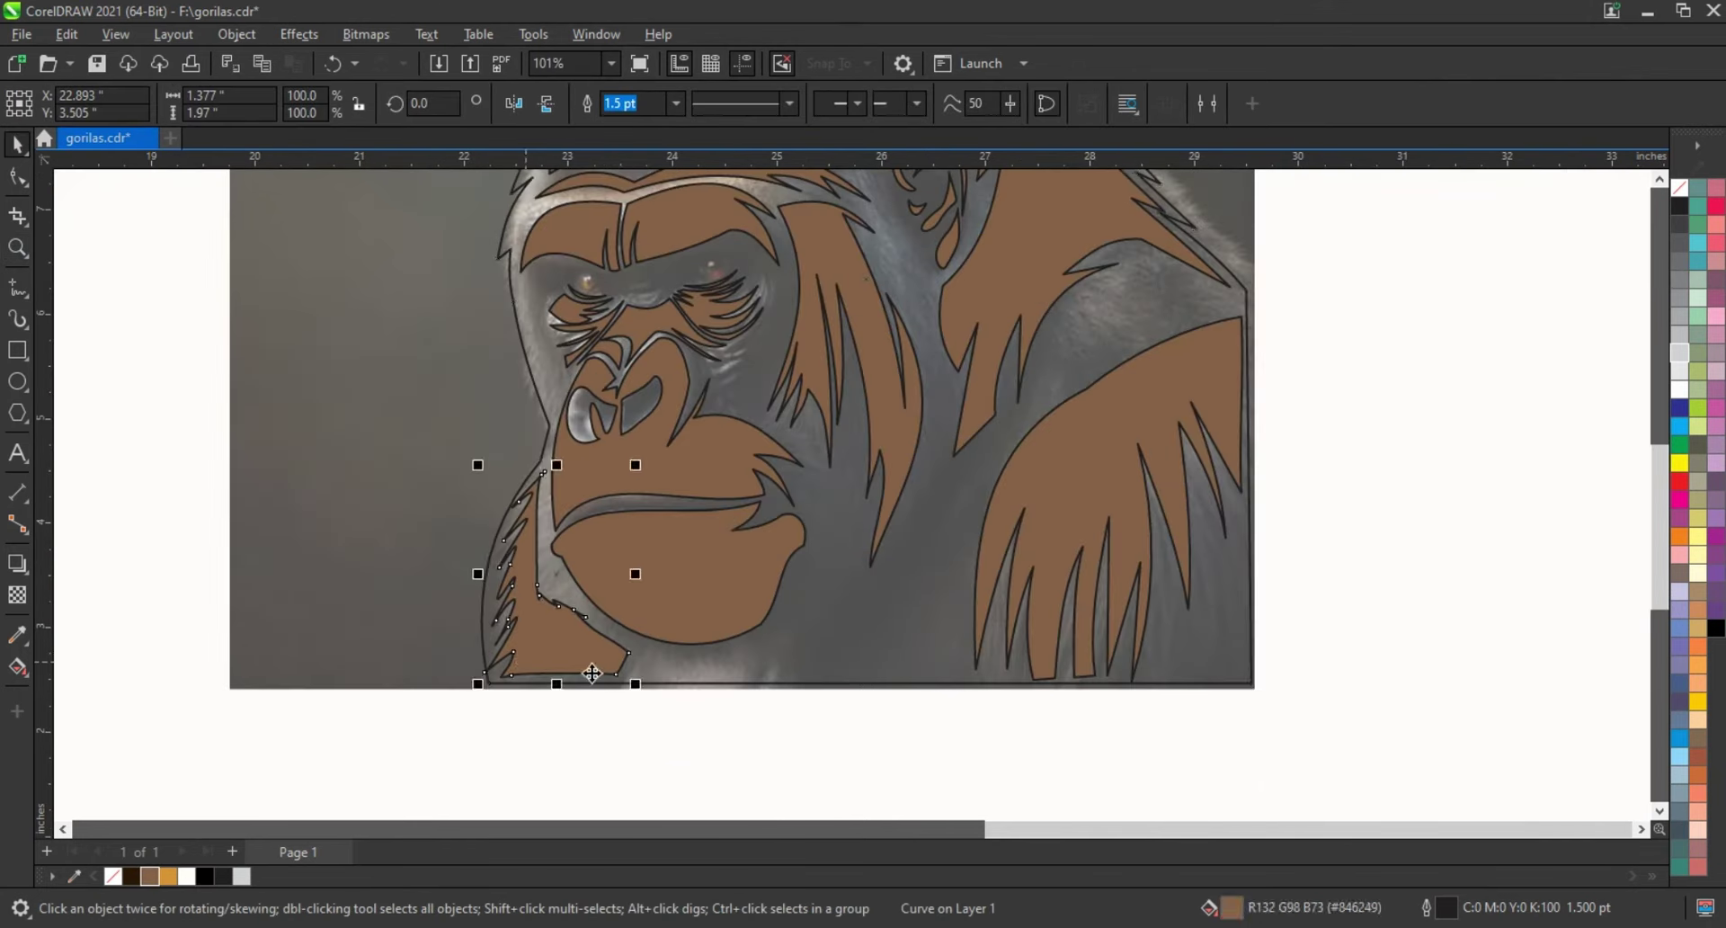
scroll(477, 750, "down", 5)
Step: Replace the red circle with a shield shape Smart-Filled from three overlapping circles
left_click(933, 470)
key("Delete")
key("F7")
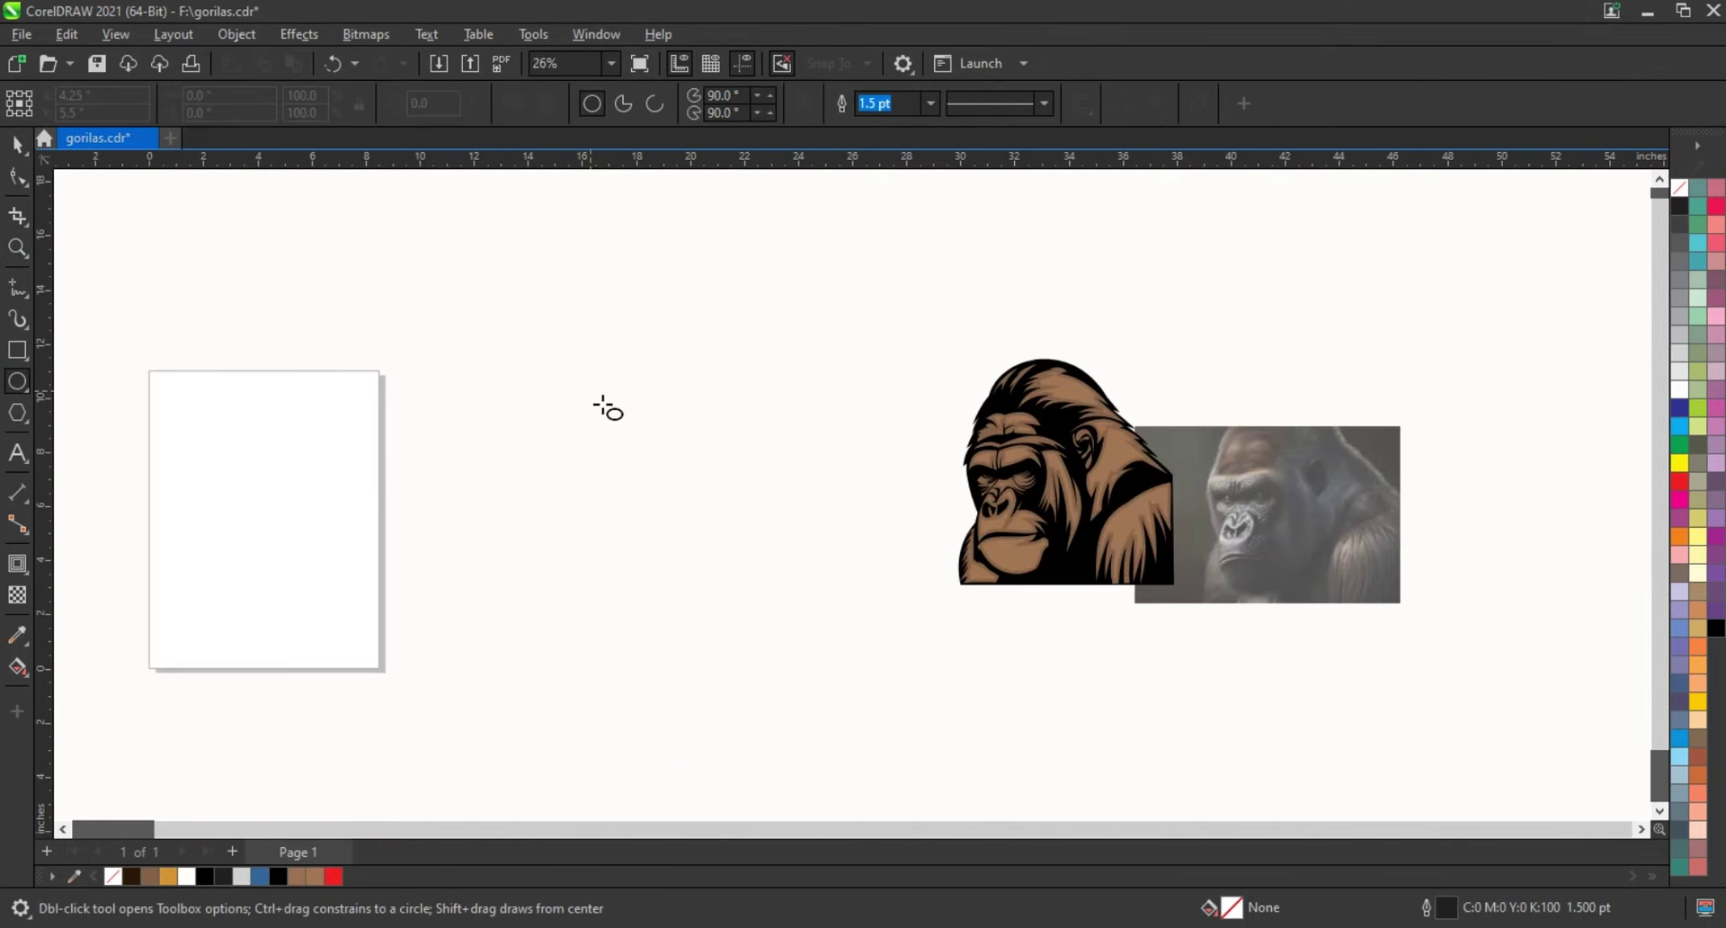
left_click_drag(590, 391, 896, 695)
mouse_move(609, 494)
left_mouse_down()
mouse_move(592, 494)
mouse_move(587, 547)
left_mouse_up()
left_click(18, 667)
left_click(51, 691)
left_click(724, 620)
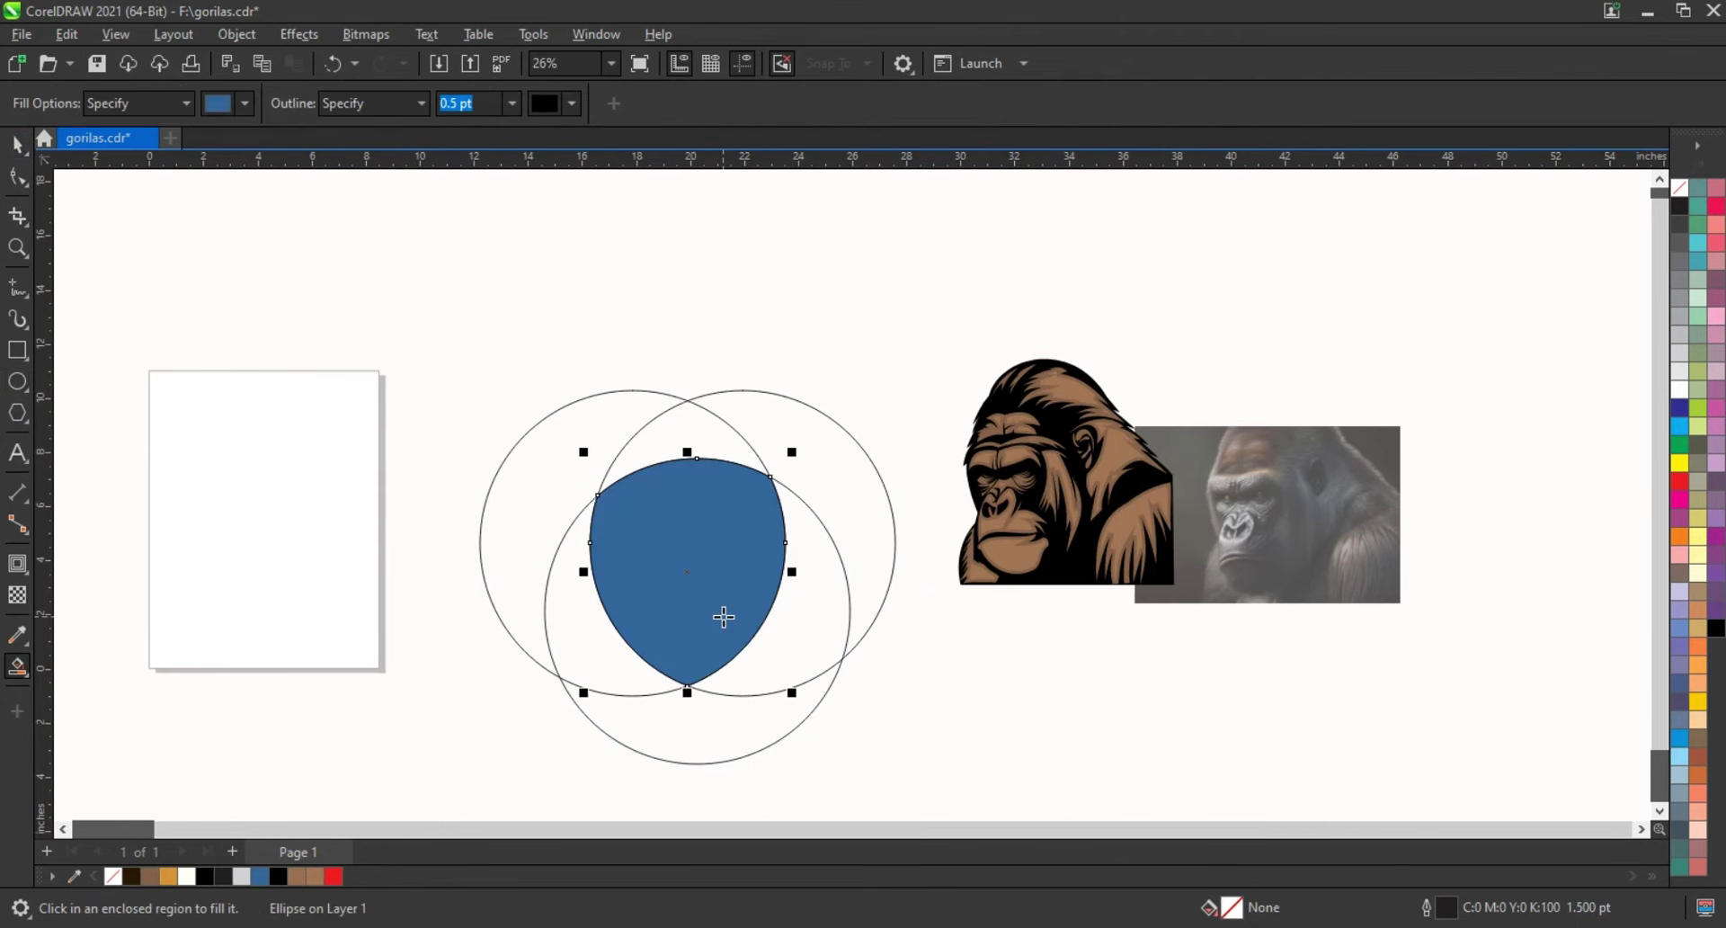
key("space")
left_click(773, 544)
key("Delete")
Step: Enlarge the shield, fill it black, and fit the gorilla head onto it
left_click(768, 544)
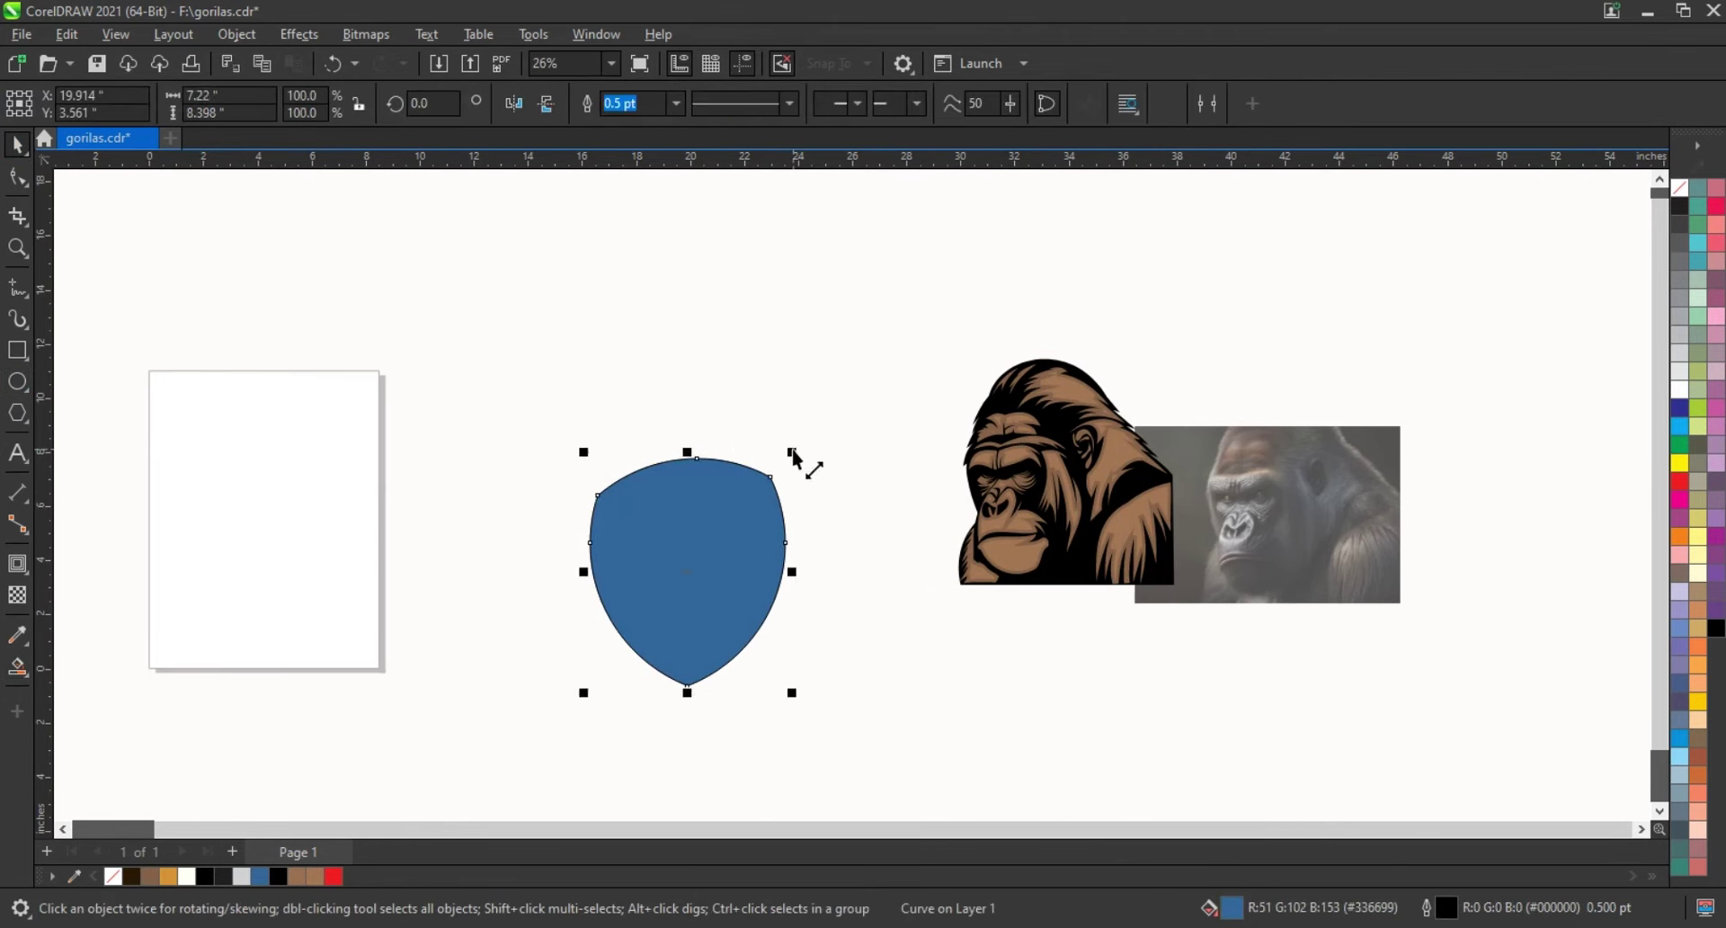
left_click_drag(790, 448, 829, 440)
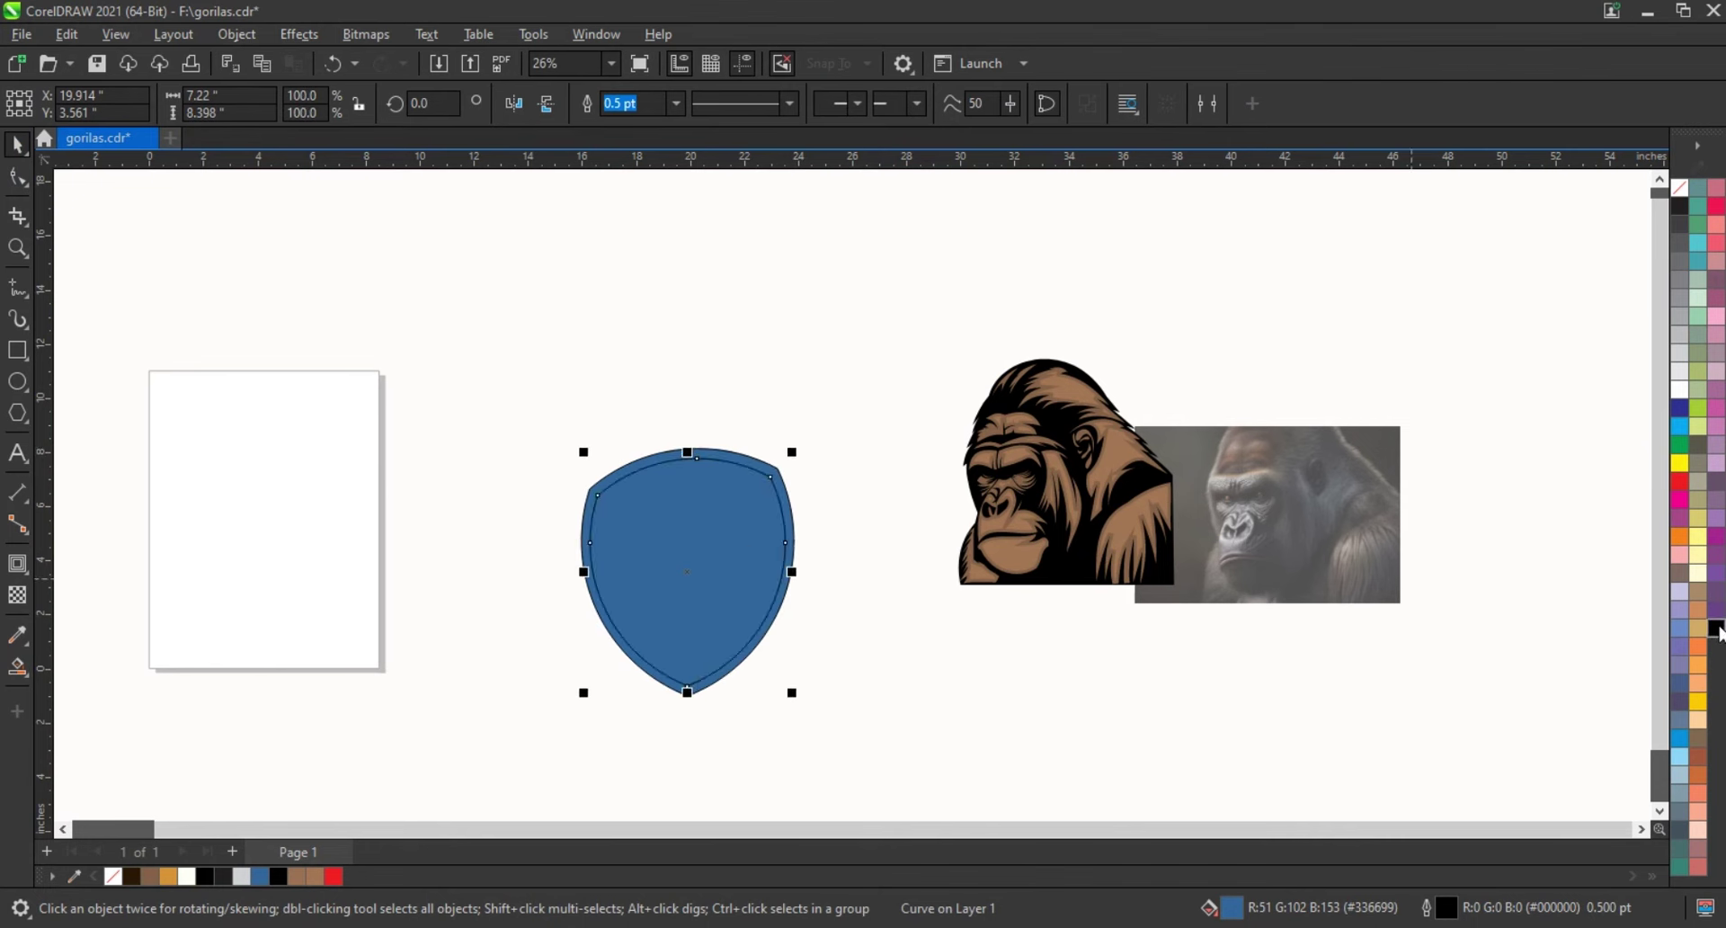
left_click(1716, 629)
left_click_drag(1079, 503, 697, 568)
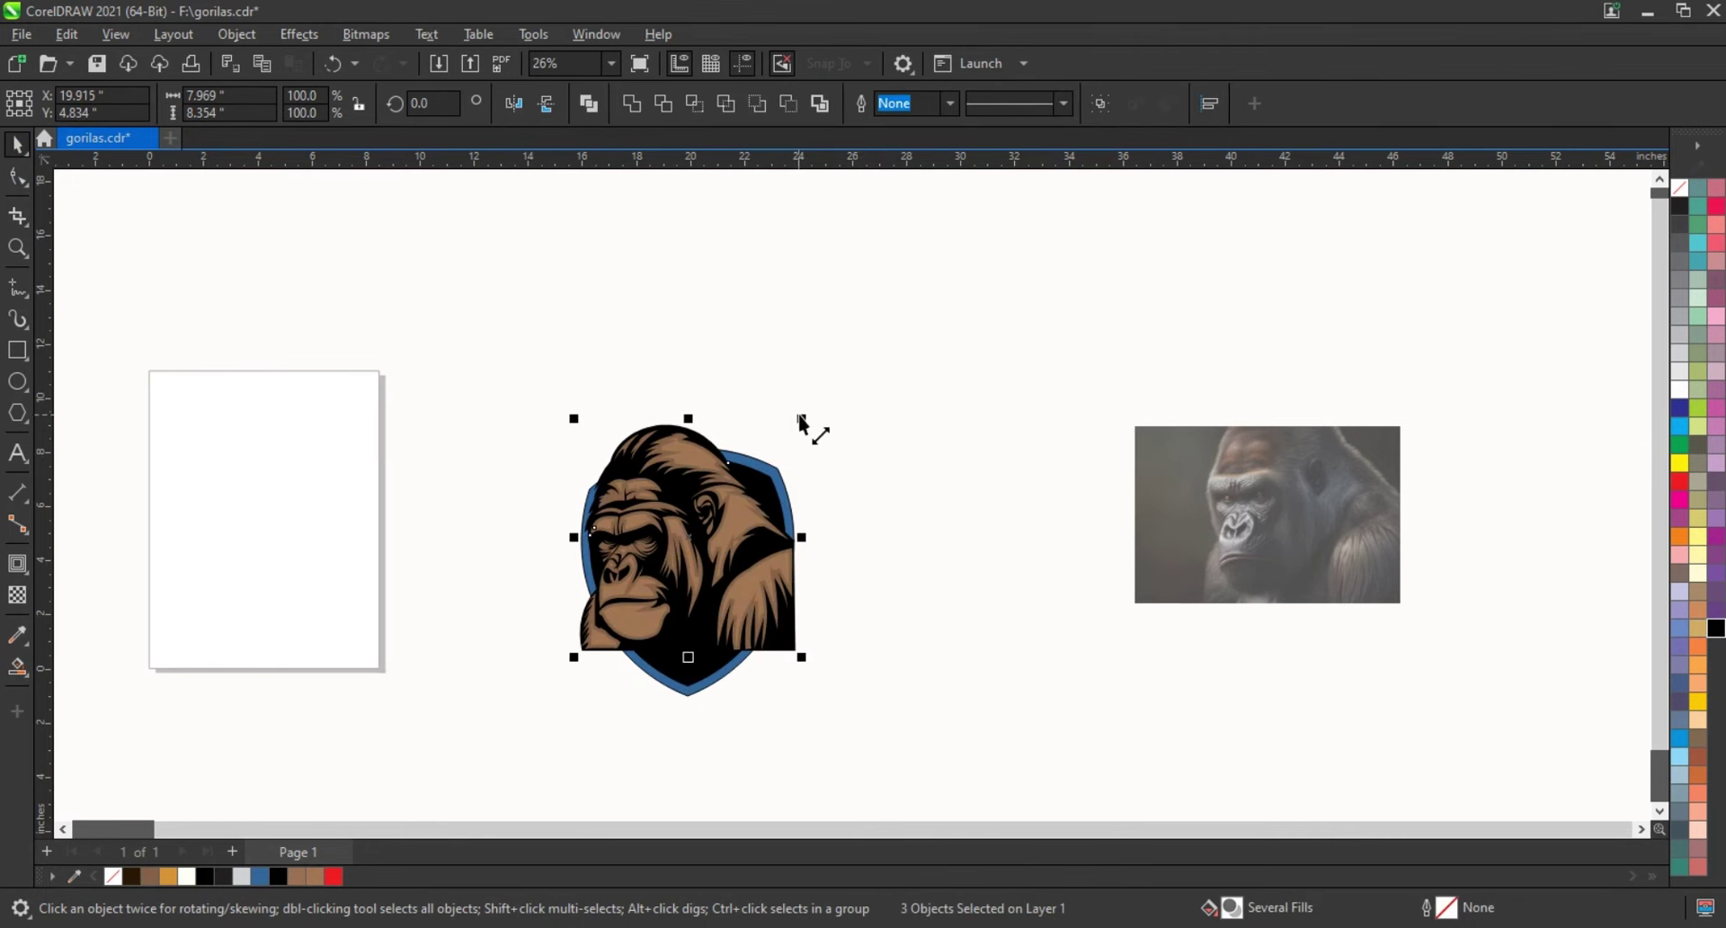
left_click_drag(803, 420, 816, 406)
left_click_drag(814, 665, 761, 606)
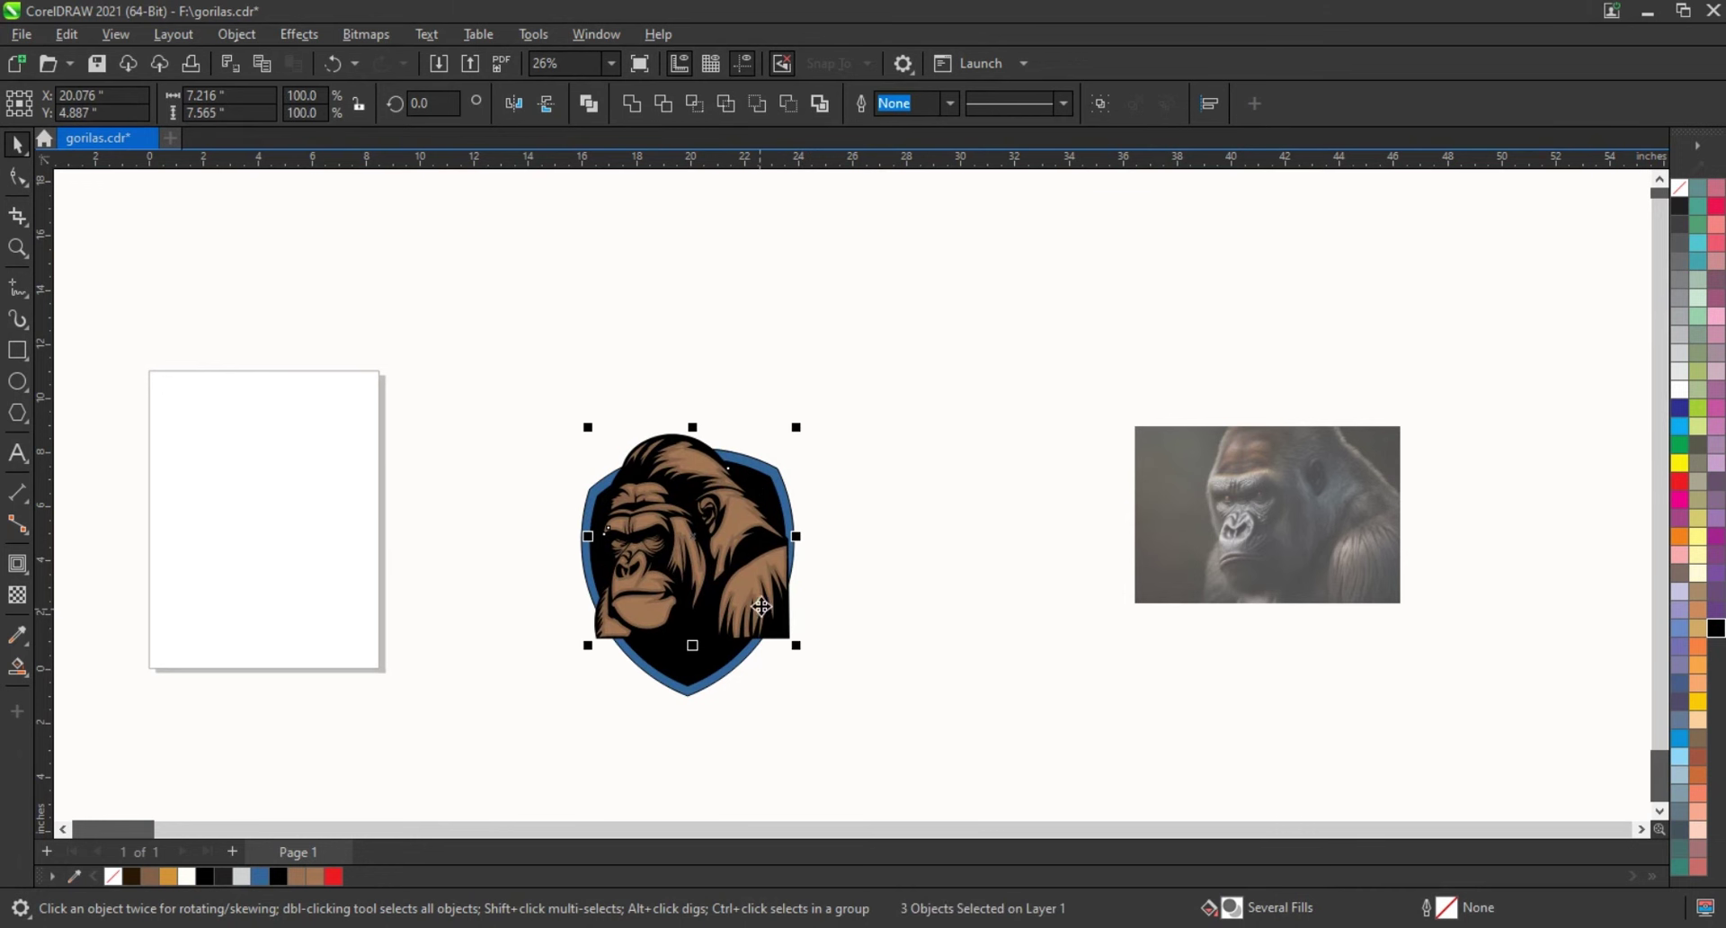
Step: Make the shield's rim brown to match the fur
left_click(879, 627)
left_click_drag(149, 876, 684, 669)
left_click(386, 679)
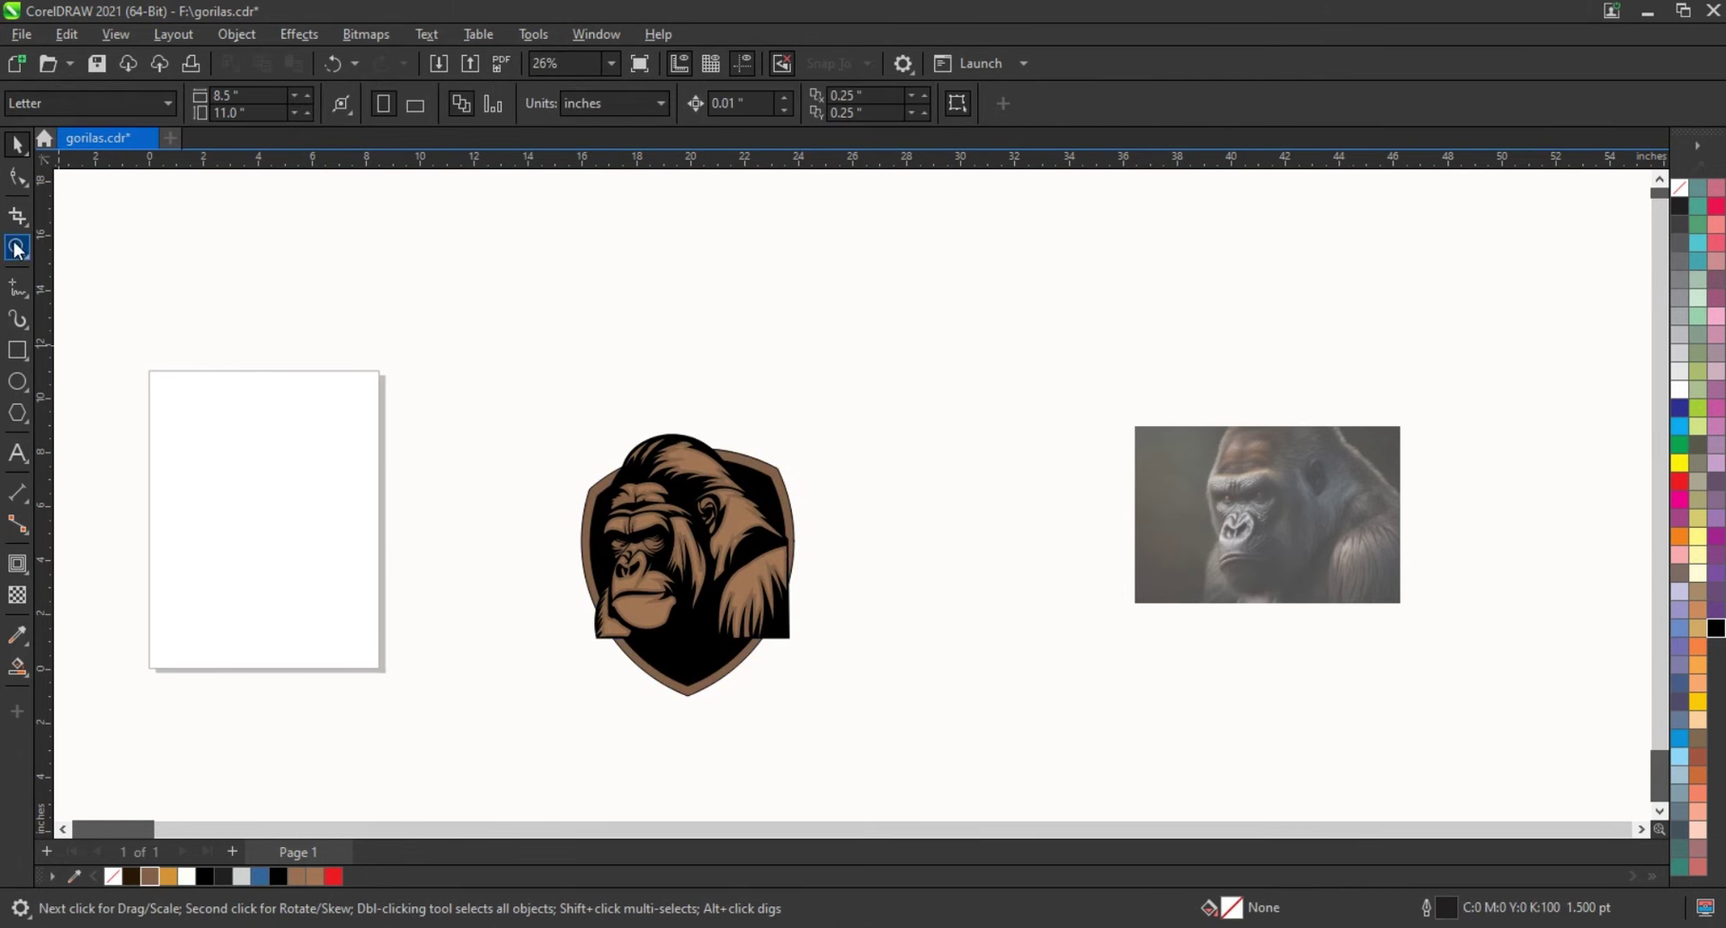
left_click(18, 248)
left_click_drag(519, 389, 921, 743)
key("space")
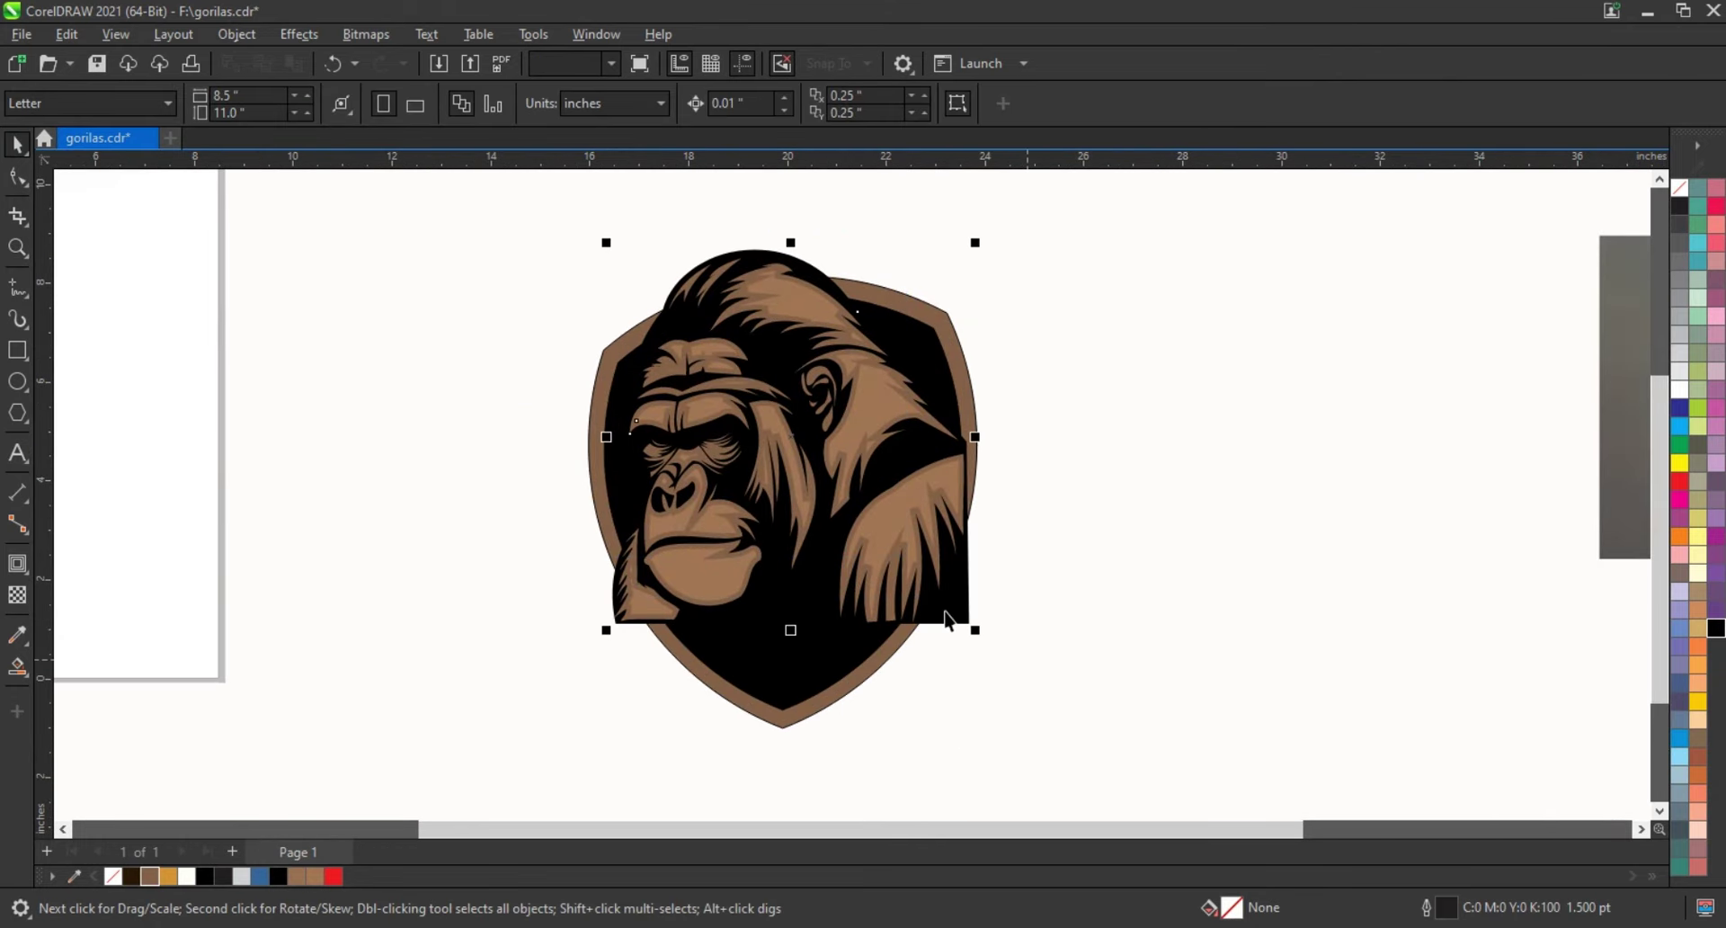
Step: Adjust the gorilla inside the shield's PowerClip using a temporary helper rectangle
left_click(948, 613)
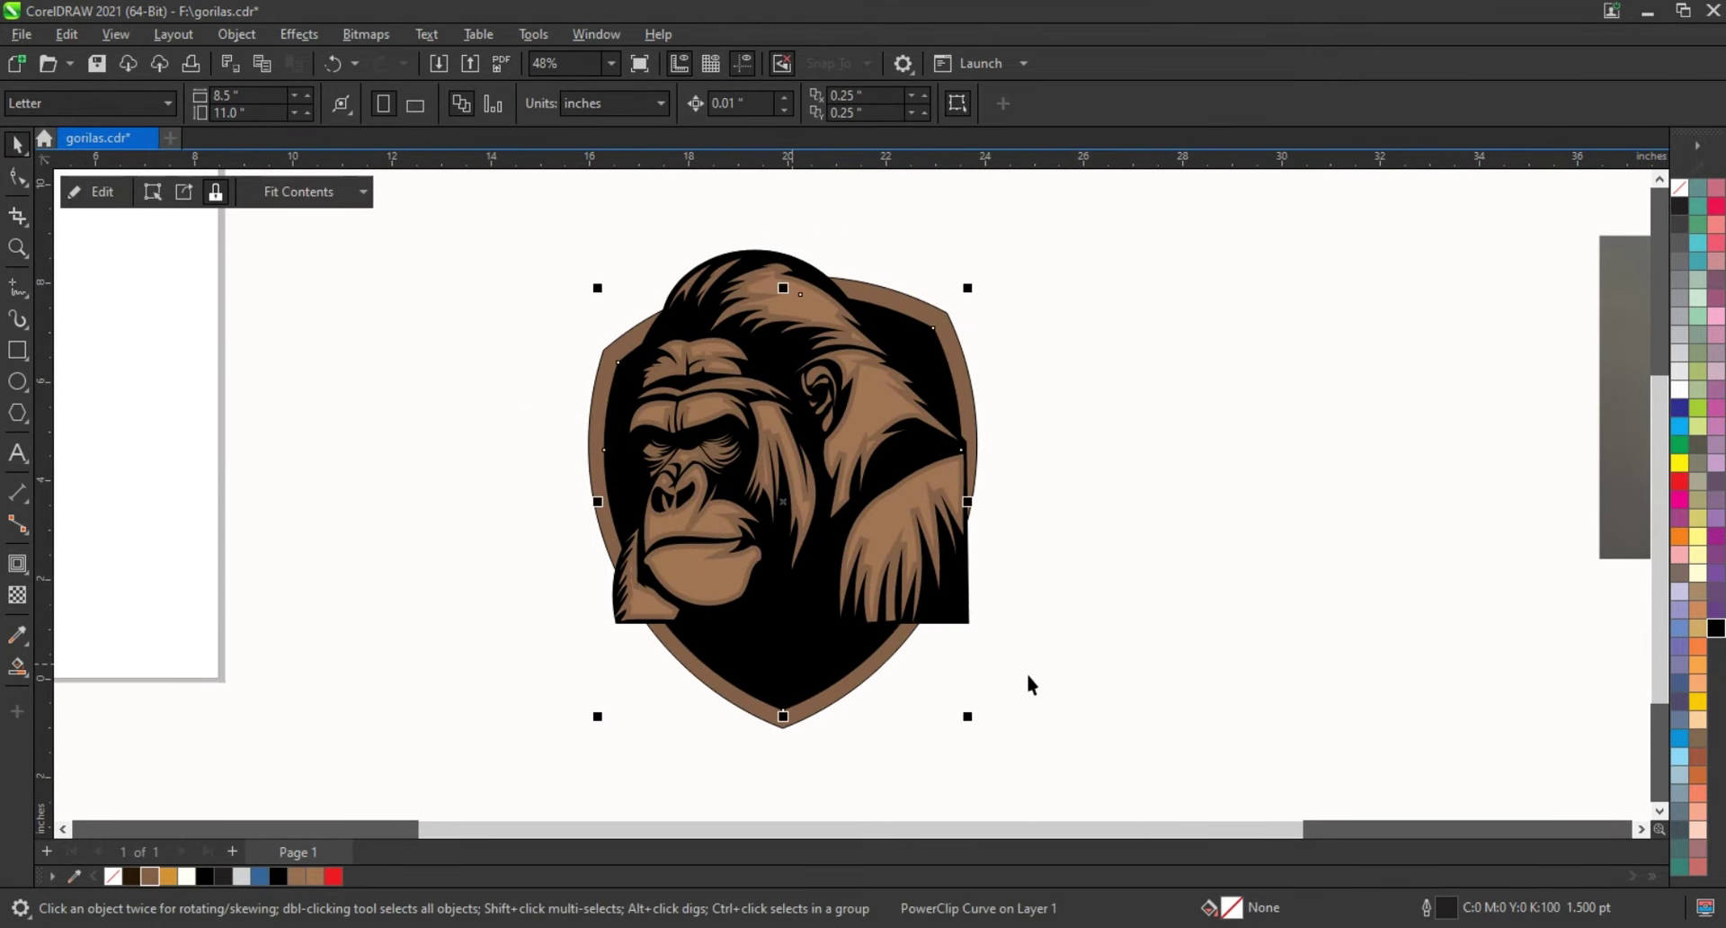
left_click(899, 586, "ctrl")
left_click(18, 350)
mouse_move(450, 664)
left_mouse_down()
mouse_move(1098, 459)
mouse_move(1088, 436)
left_mouse_up()
key("space")
left_click(724, 323, "shift")
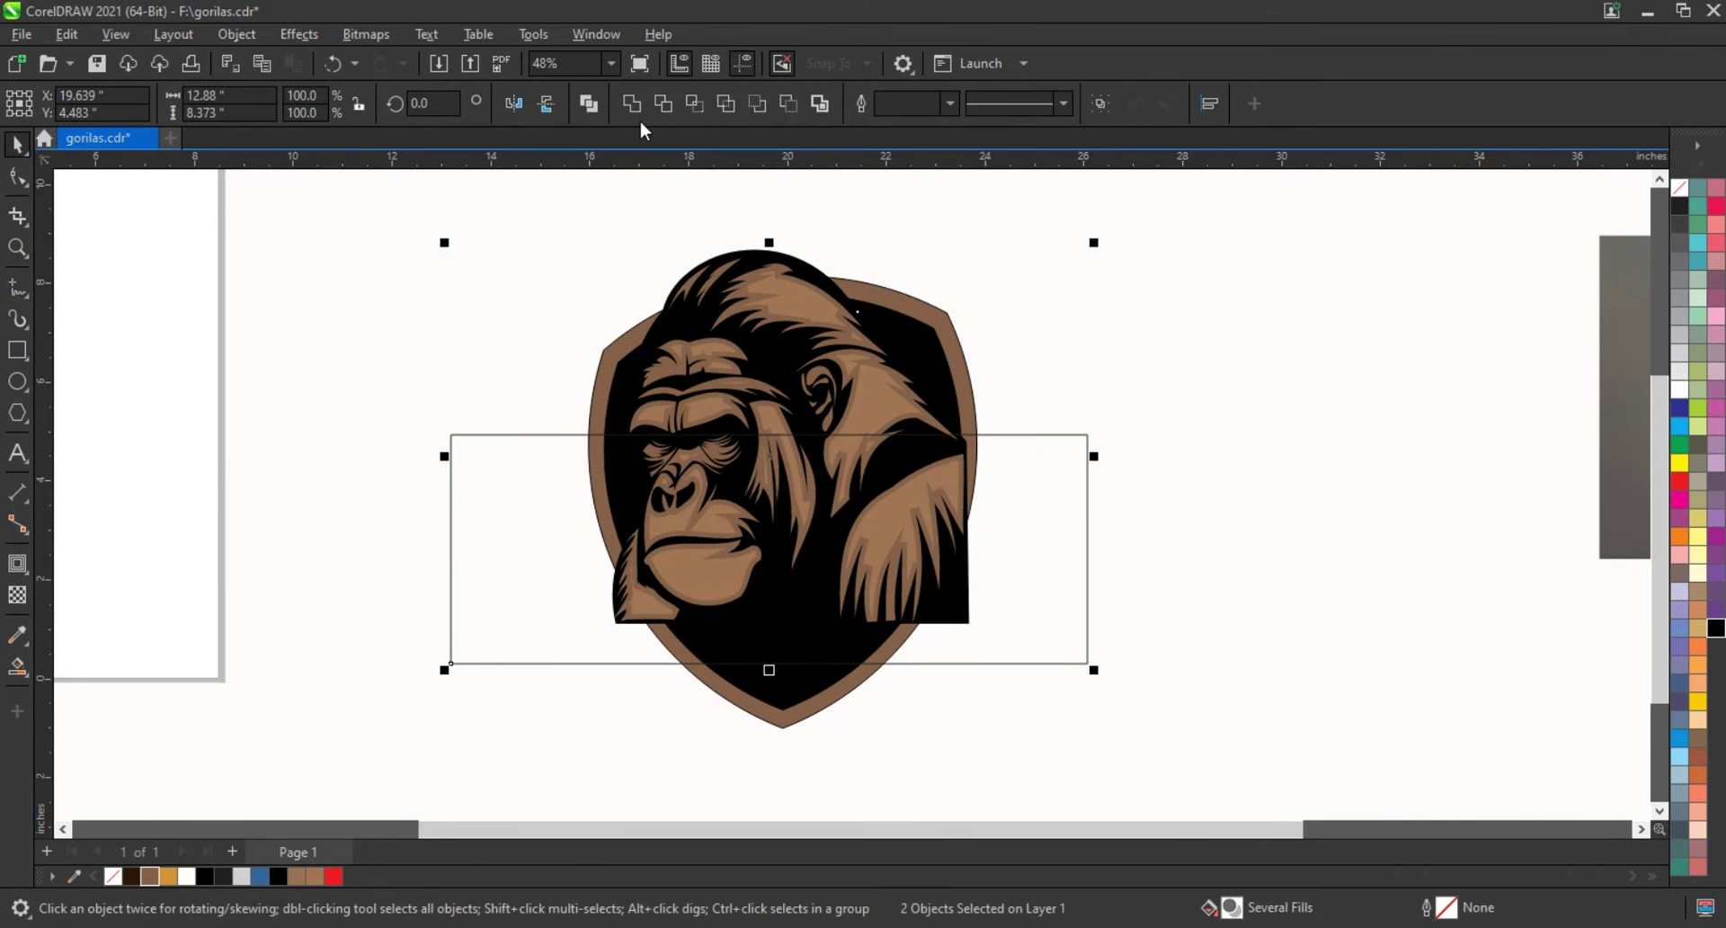
left_click(505, 531)
key("Delete")
Step: Remove the outlines from the whole gorilla badge
scroll(505, 528, "down", 1)
left_click_drag(983, 742, 985, 743)
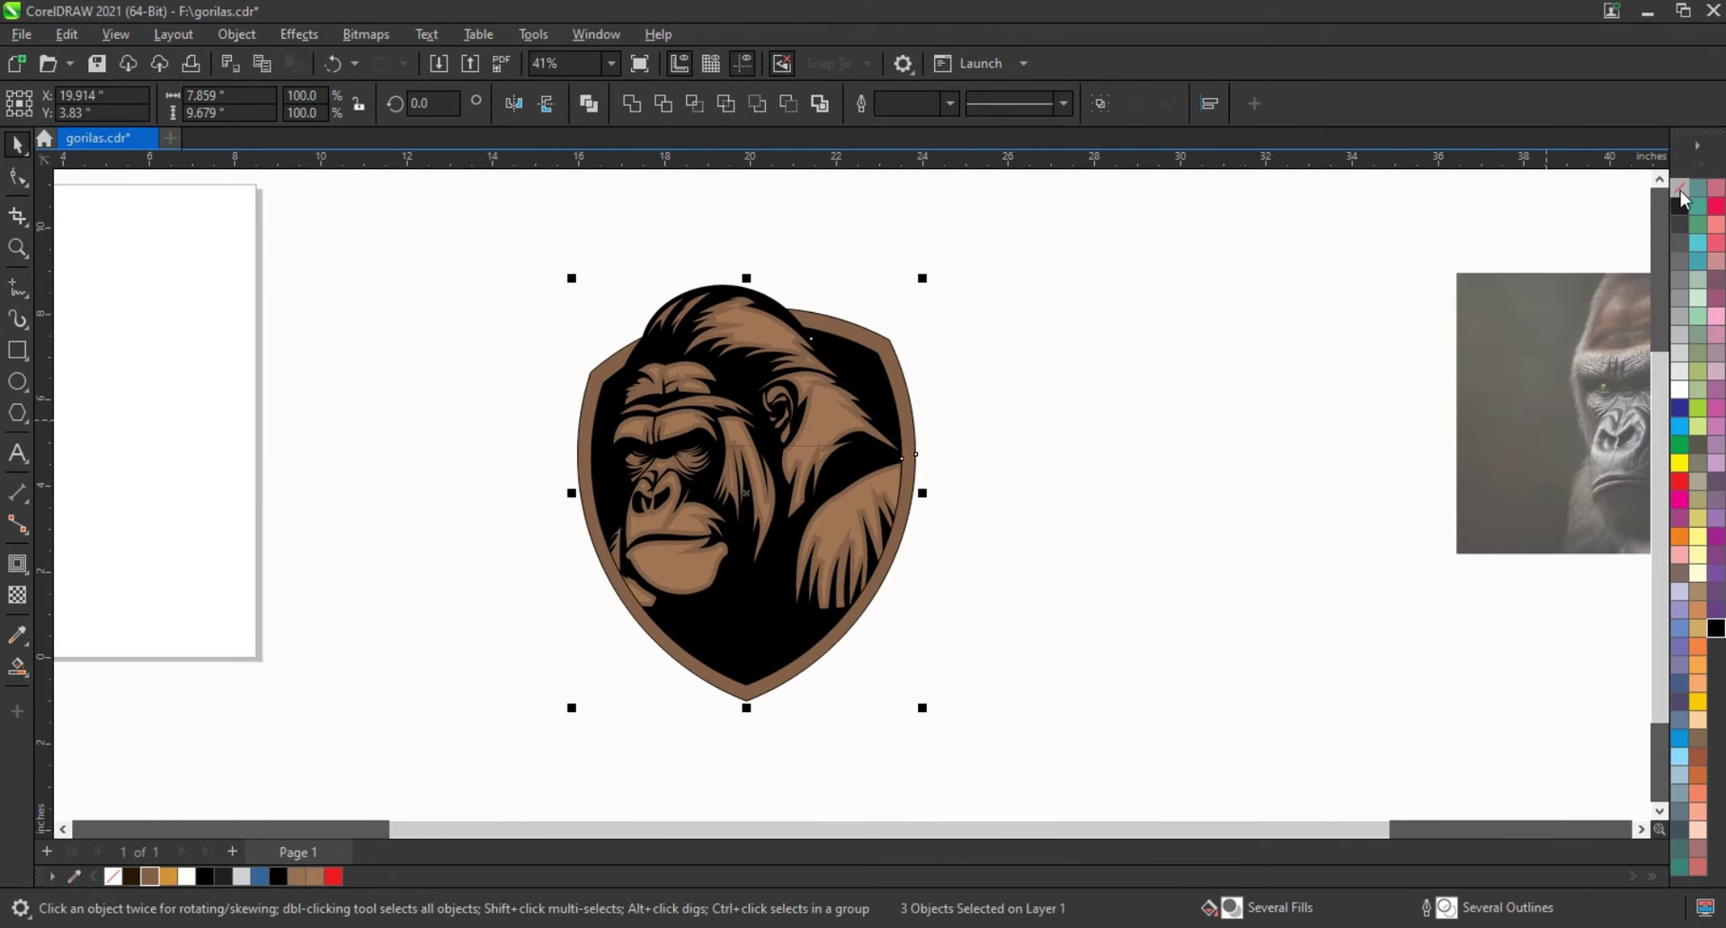
right_click(1680, 188)
left_click(1086, 465)
scroll(1003, 475, "down", 1)
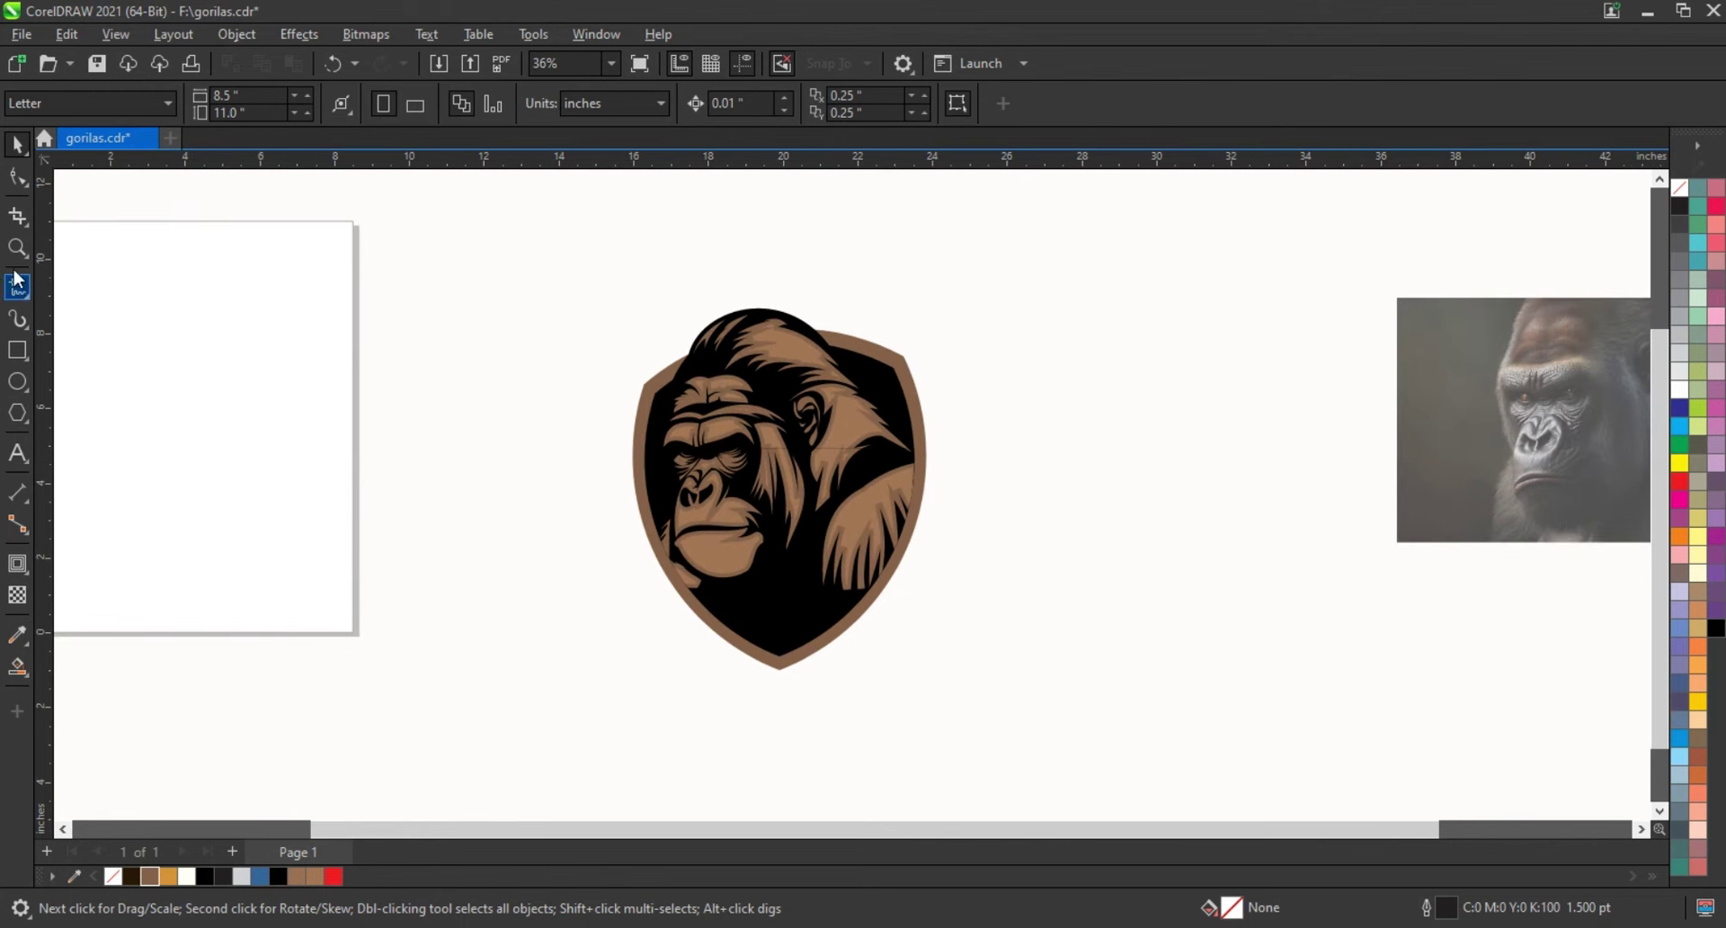
Step: Trace an eye shape over the reference photo's eyes
key("z")
scroll(567, 378, "up", 2)
scroll(605, 443, "down", 2)
left_click_drag(1511, 351, 1605, 452)
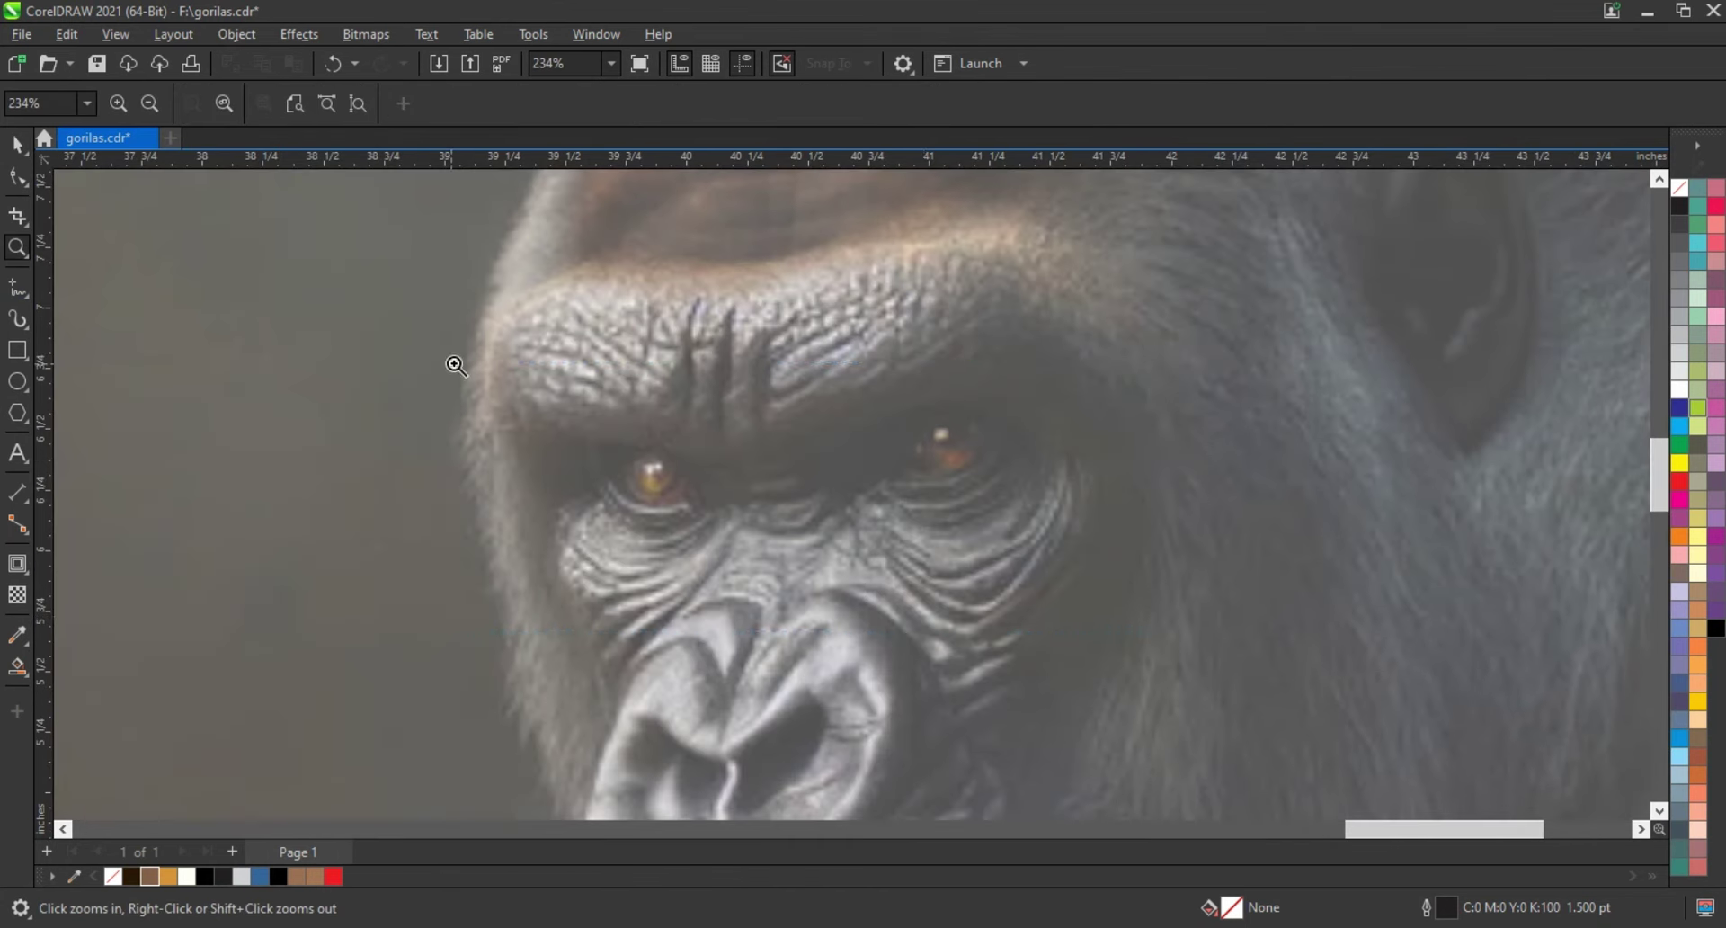
left_click(785, 535)
left_click(18, 290)
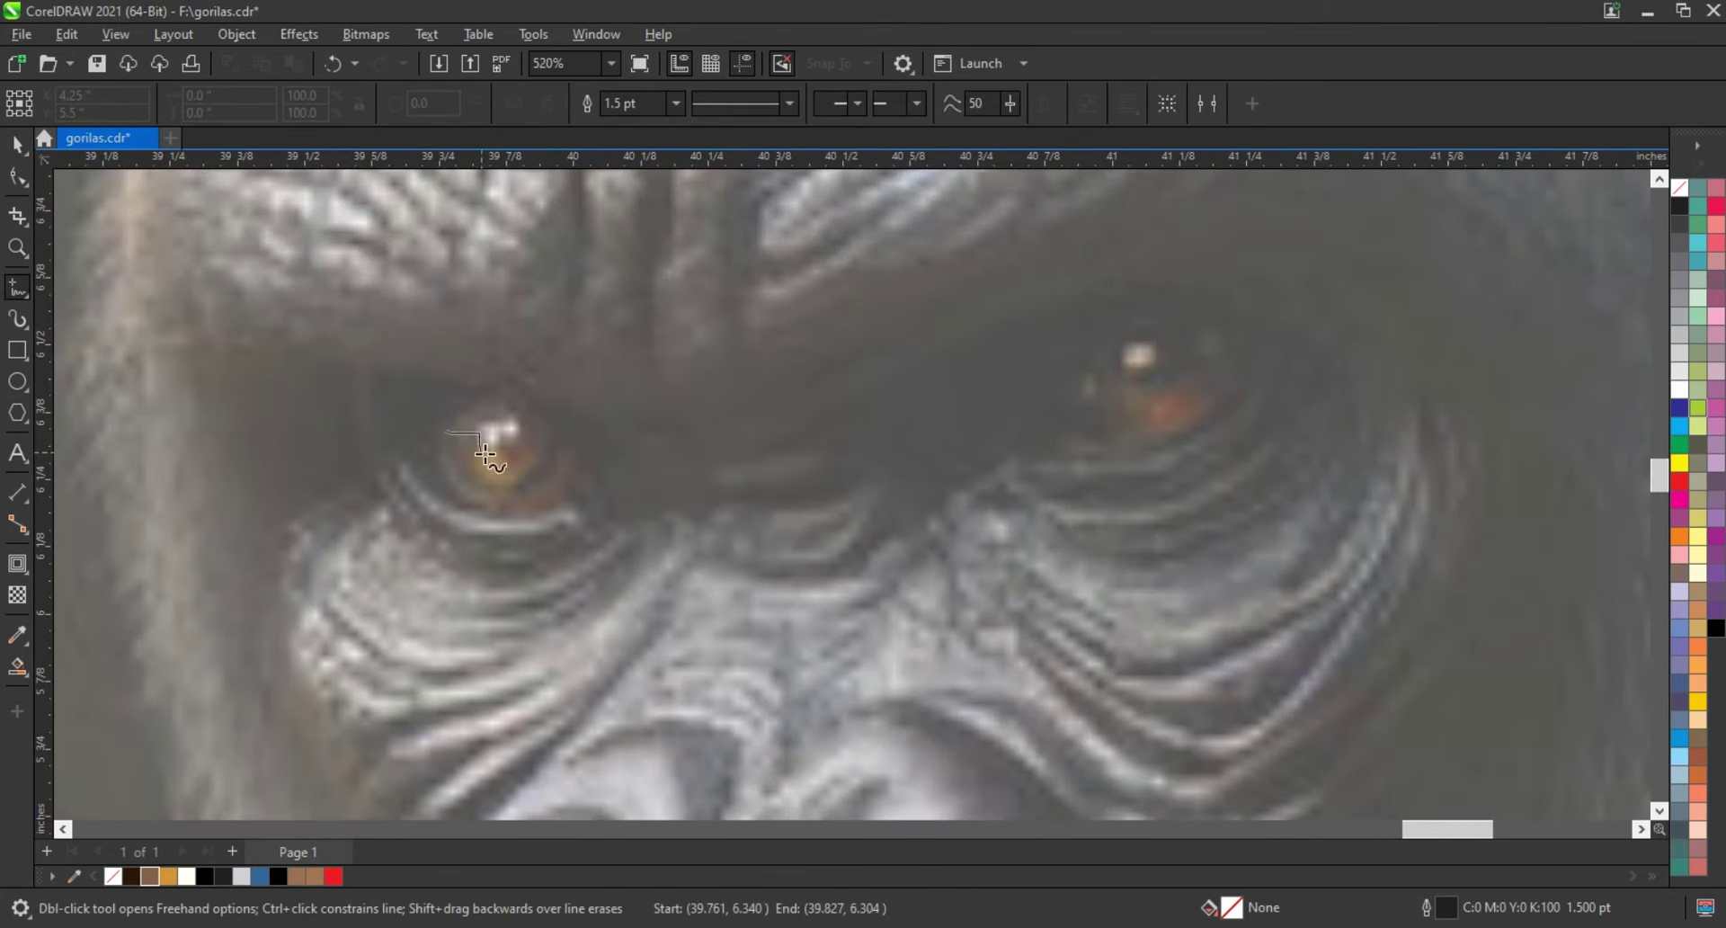
key("space")
mouse_move(564, 434)
left_mouse_down()
mouse_move(445, 432)
mouse_move(1221, 426)
left_mouse_up()
Step: Fill the eye orange and move both eye shapes onto the vector gorilla's face
left_click(167, 876)
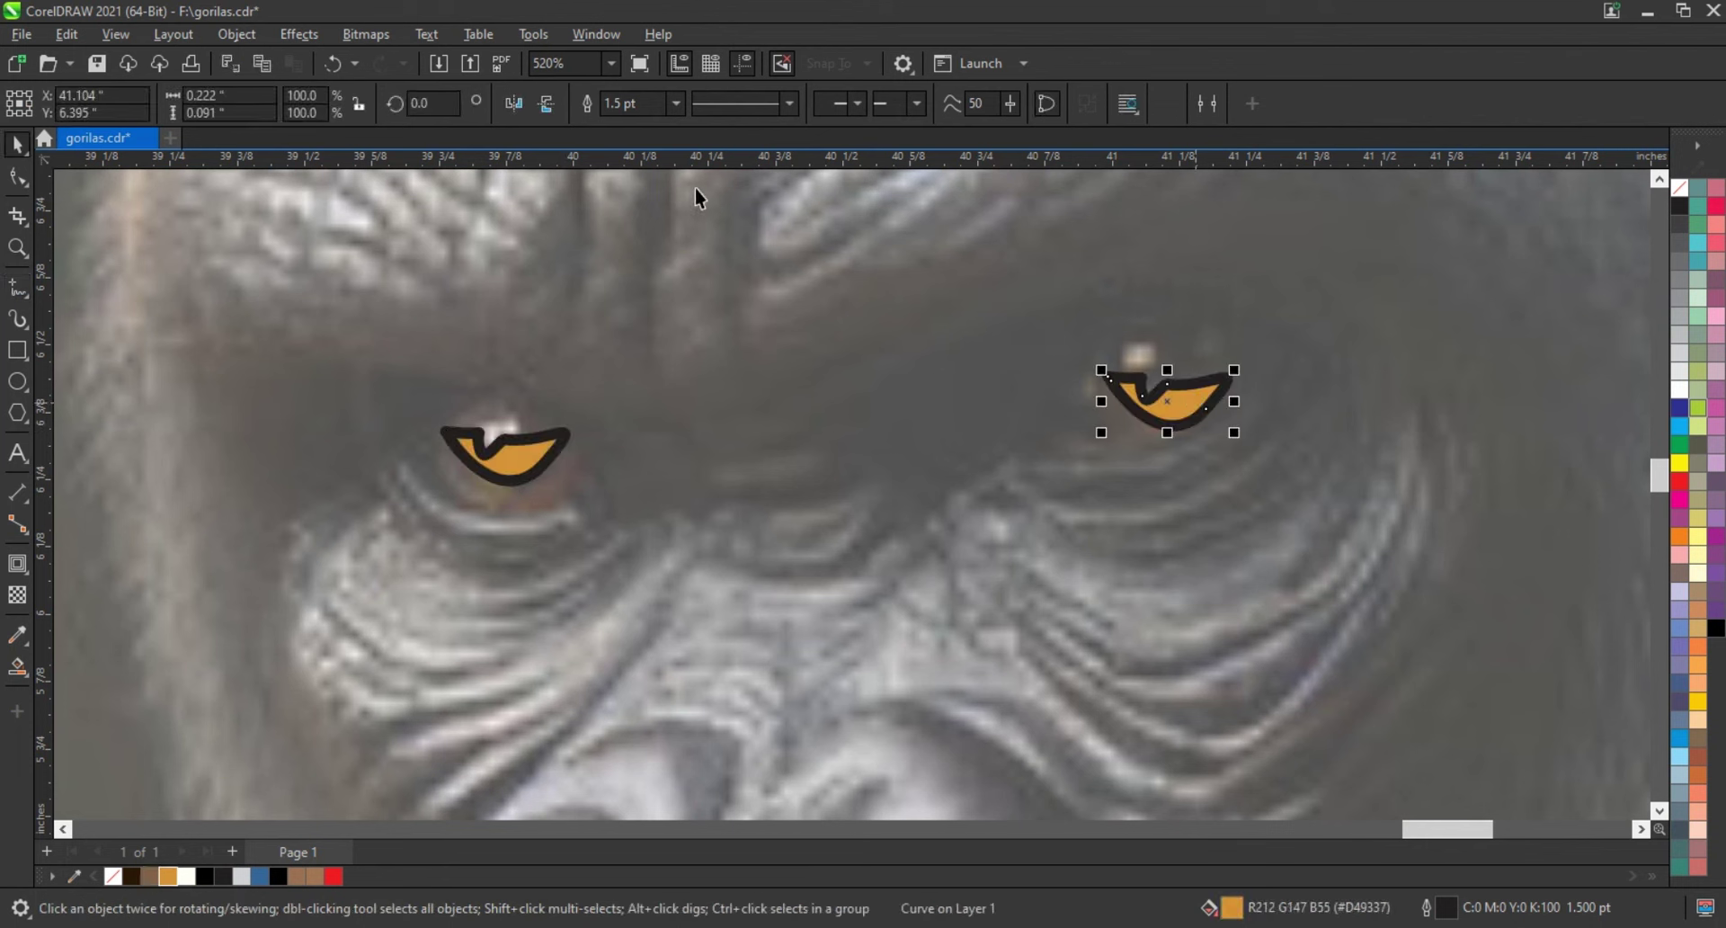
key("ctrl+a")
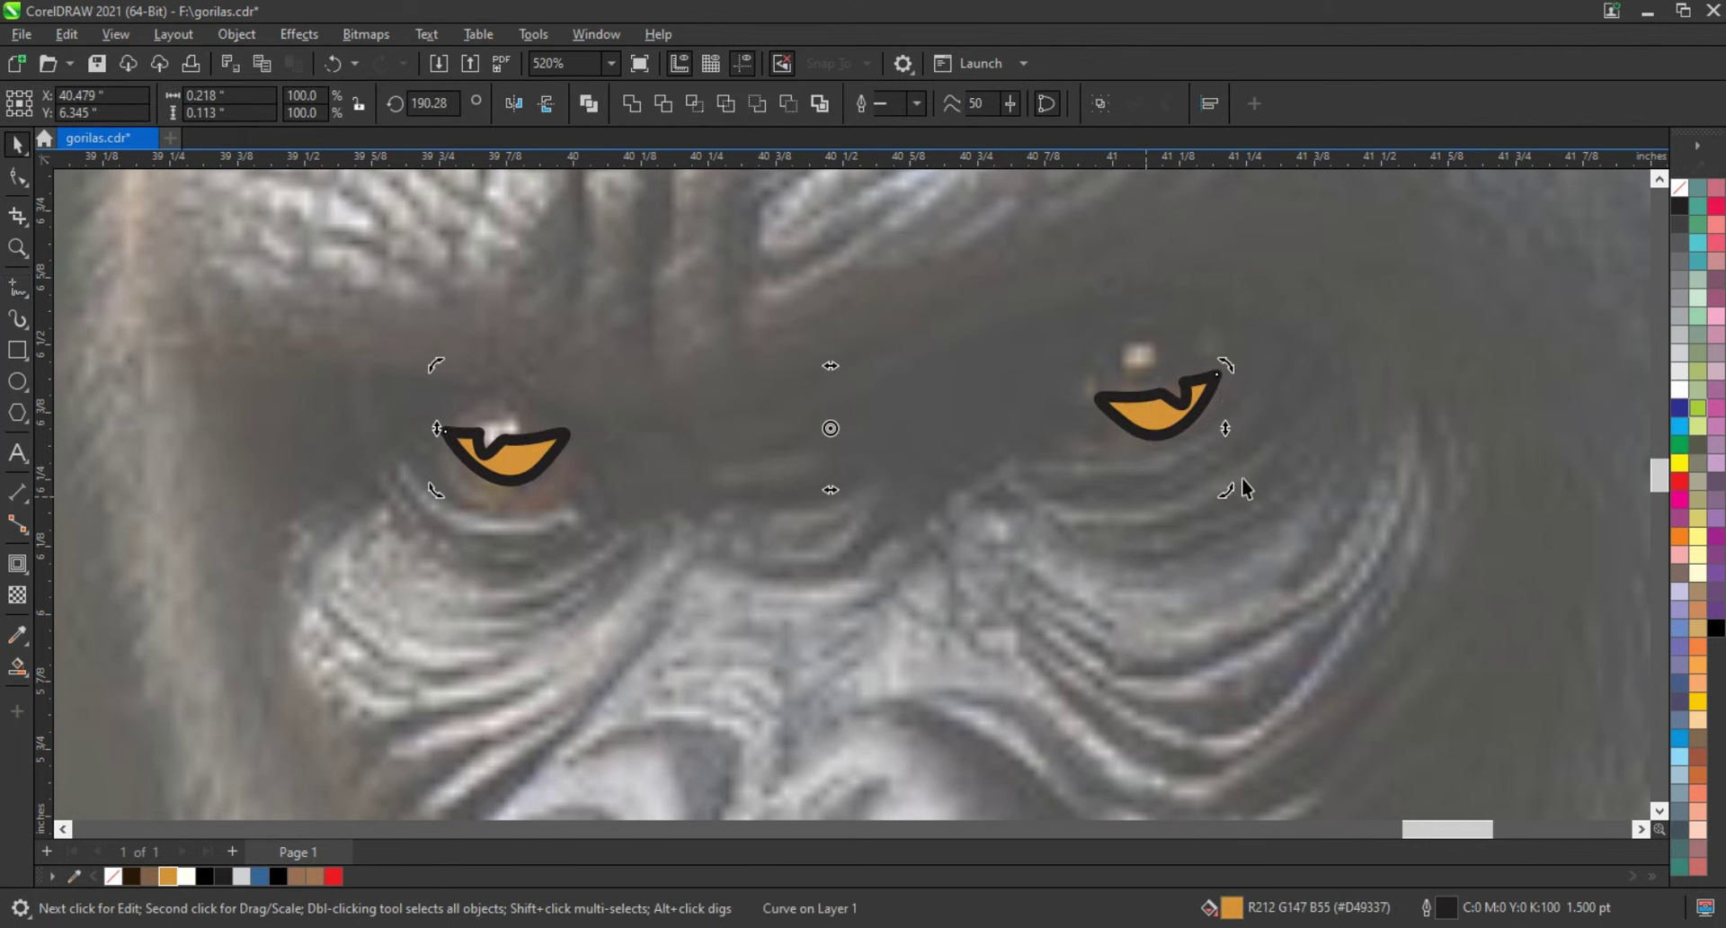
scroll(1242, 477, "down", 3)
scroll(1304, 508, "down", 2)
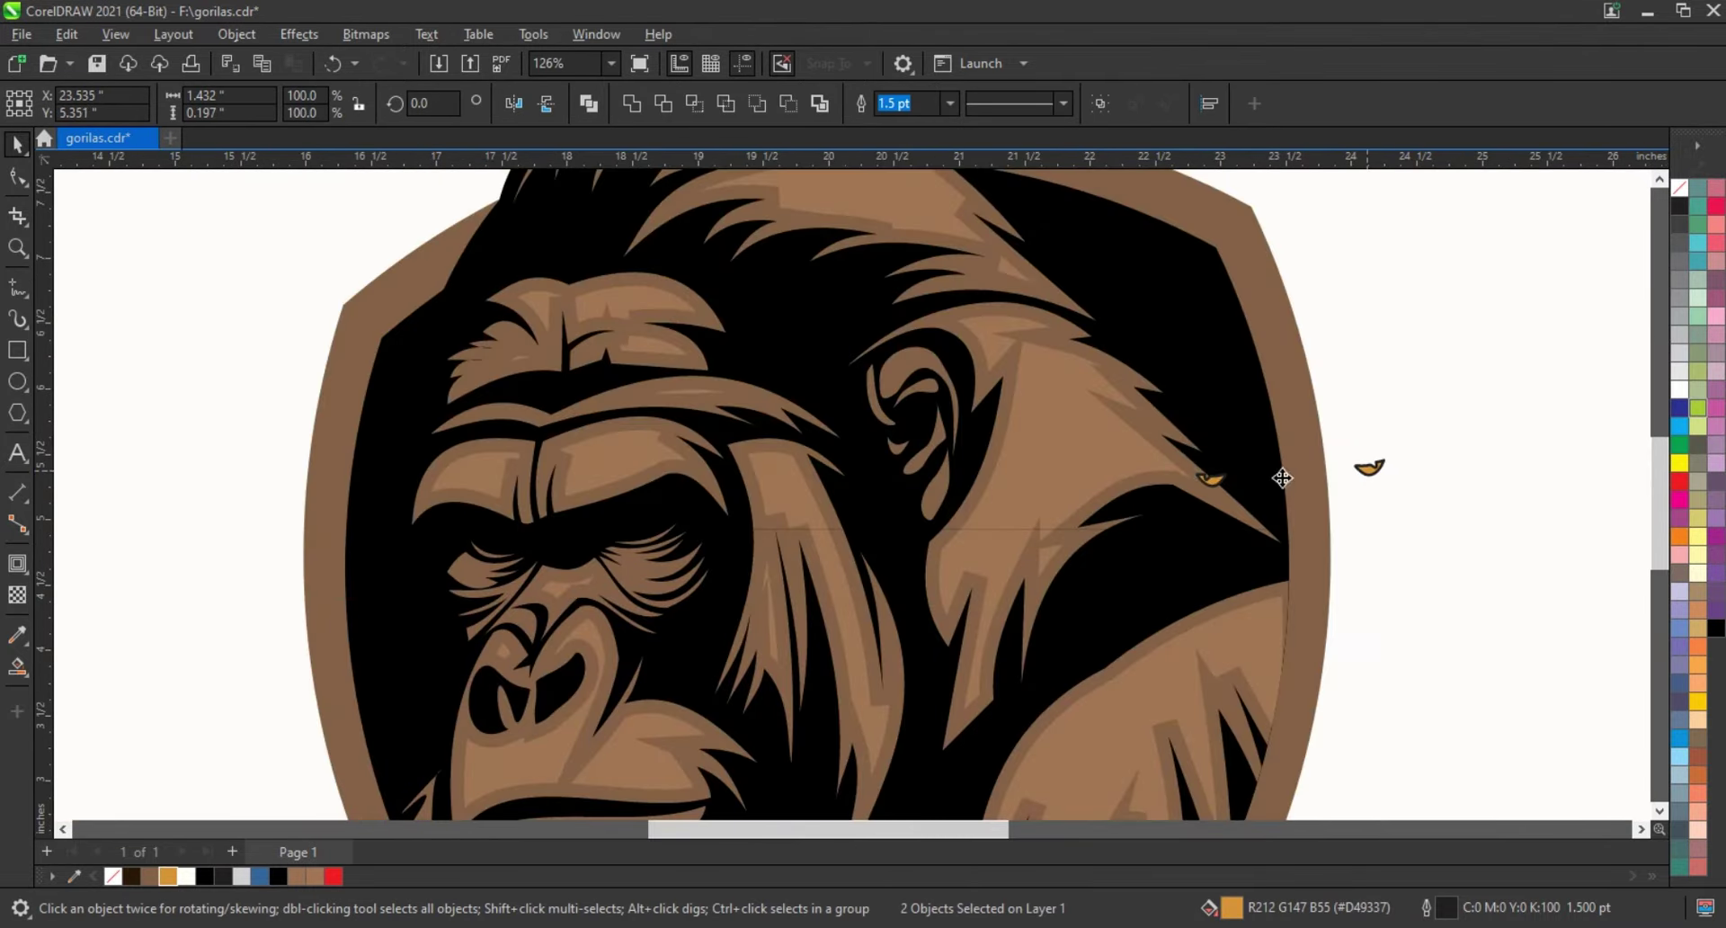
left_click_drag(1303, 508, 644, 525)
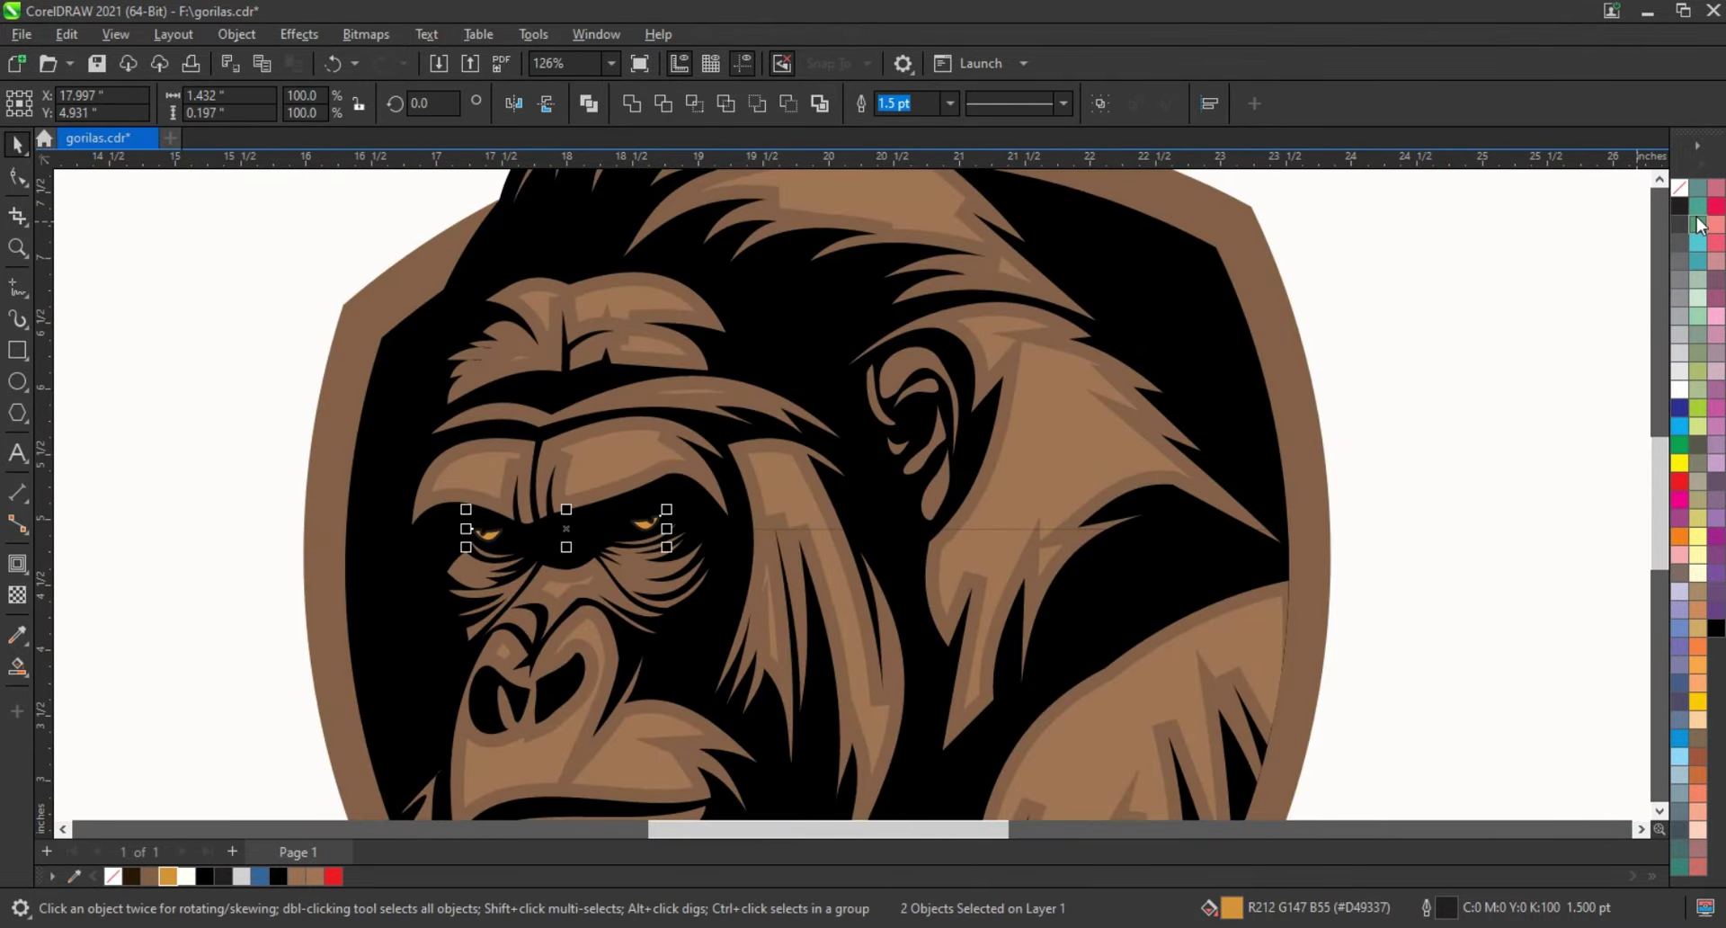
right_click(1698, 187)
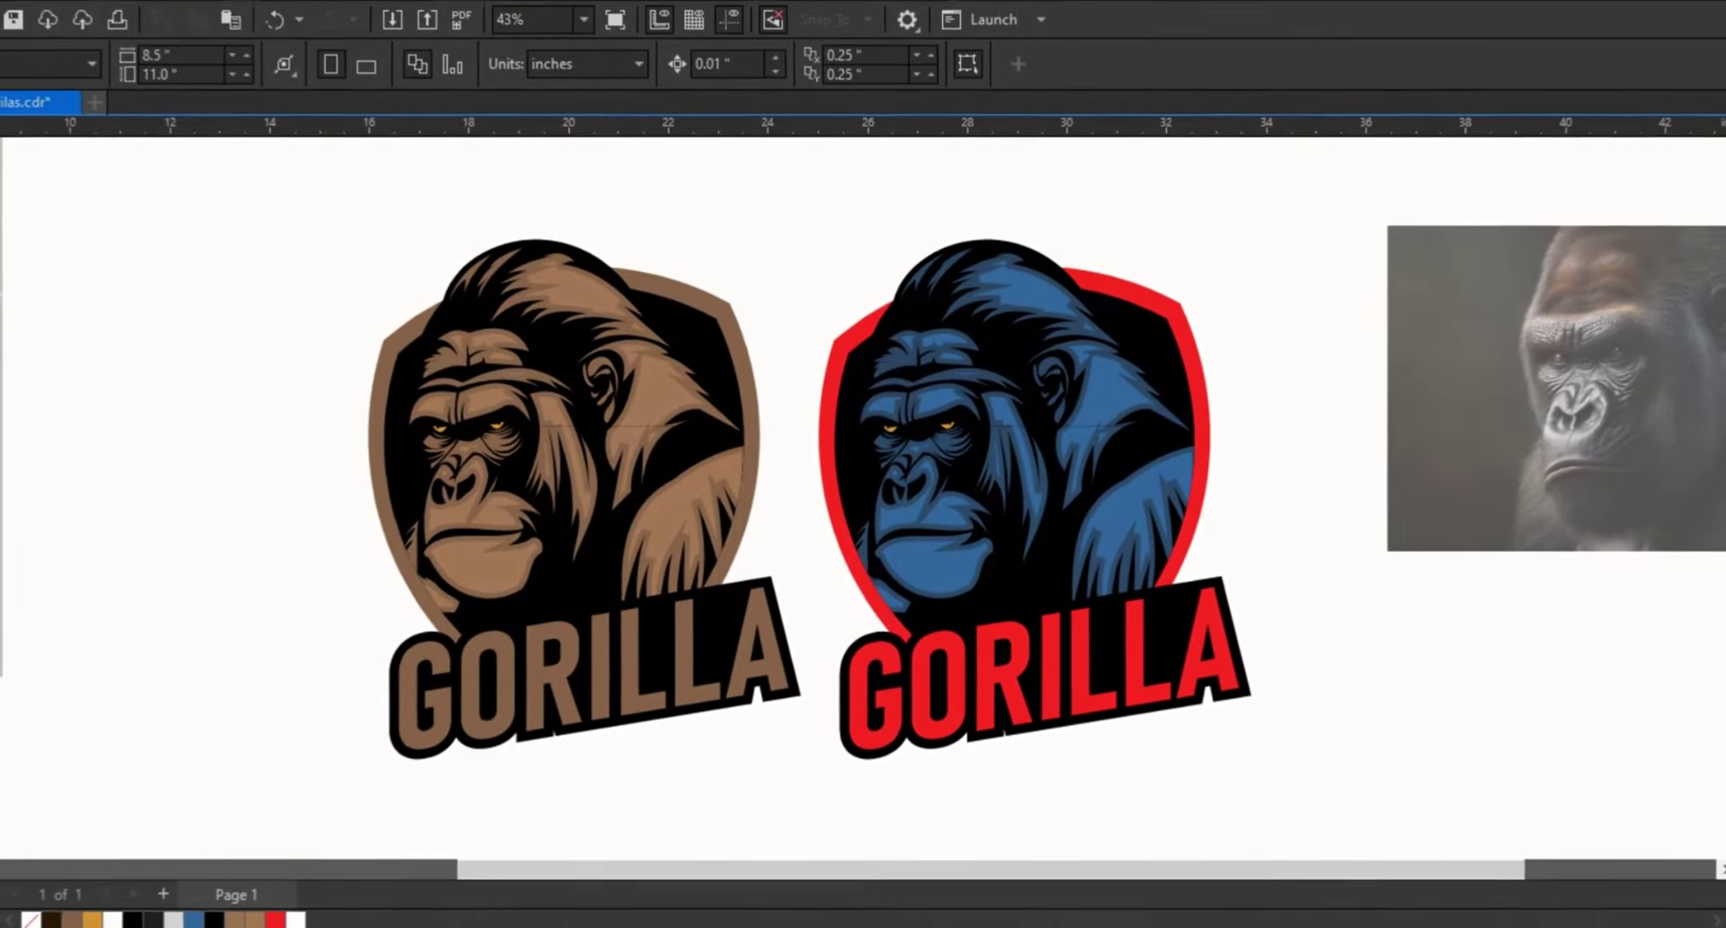